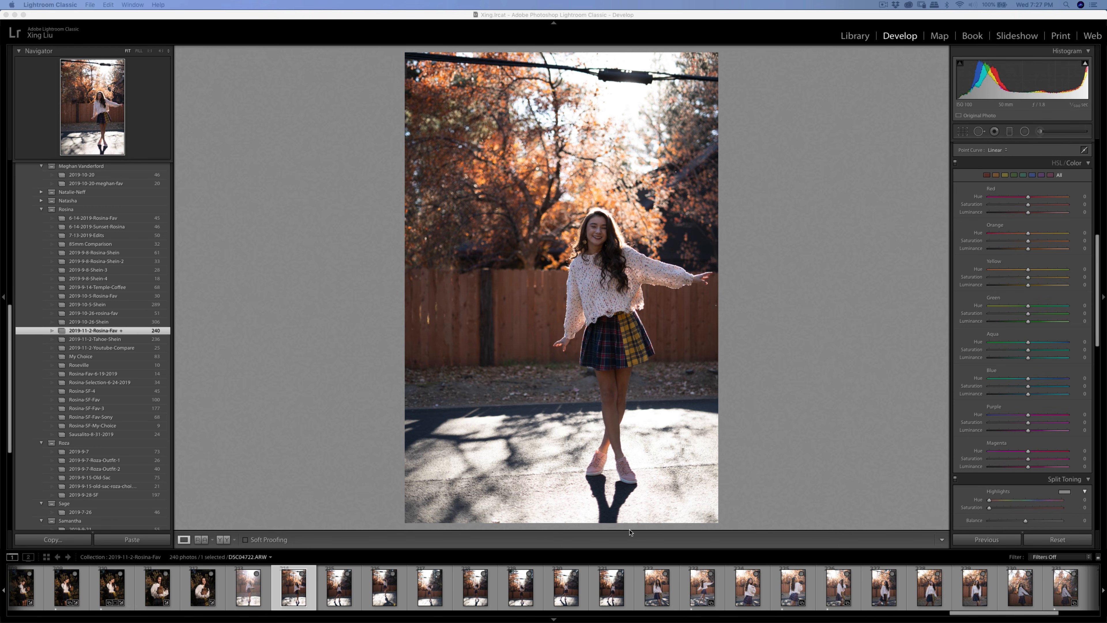
- Open DSC04720 from the Filmstrip and scroll the Develop panels down to Detail and Lens Corrections
{"action": "left_click", "coordinate": [263, 597]}
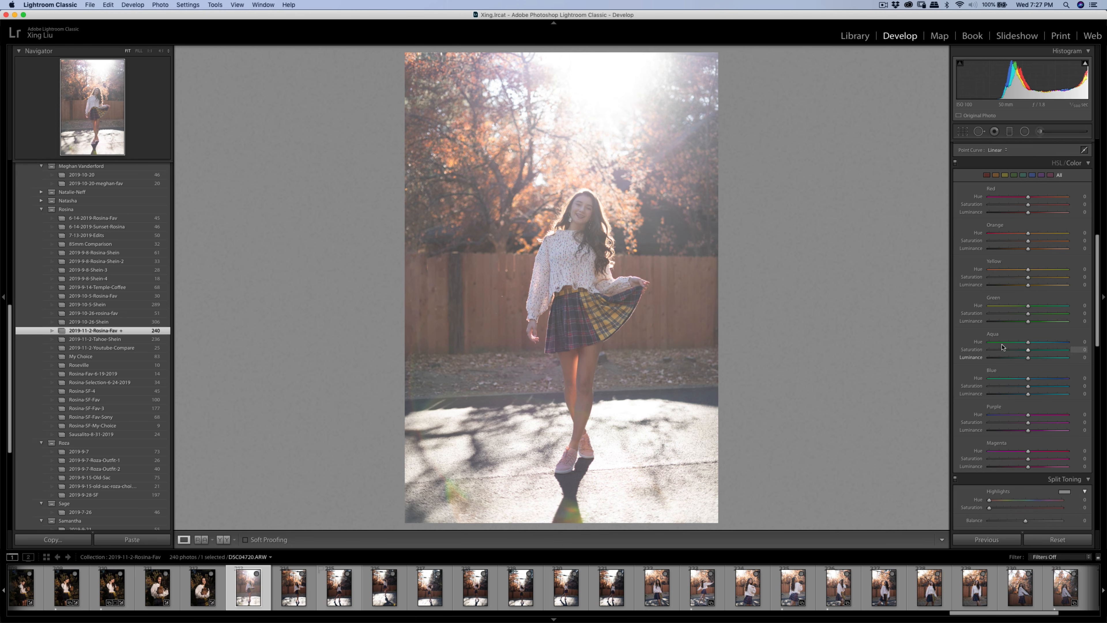
{"action": "scroll", "coordinate": [1020, 435], "scroll_direction": "down", "scroll_amount": 3}
{"action": "scroll", "coordinate": [1020, 434], "scroll_direction": "down", "scroll_amount": 5}
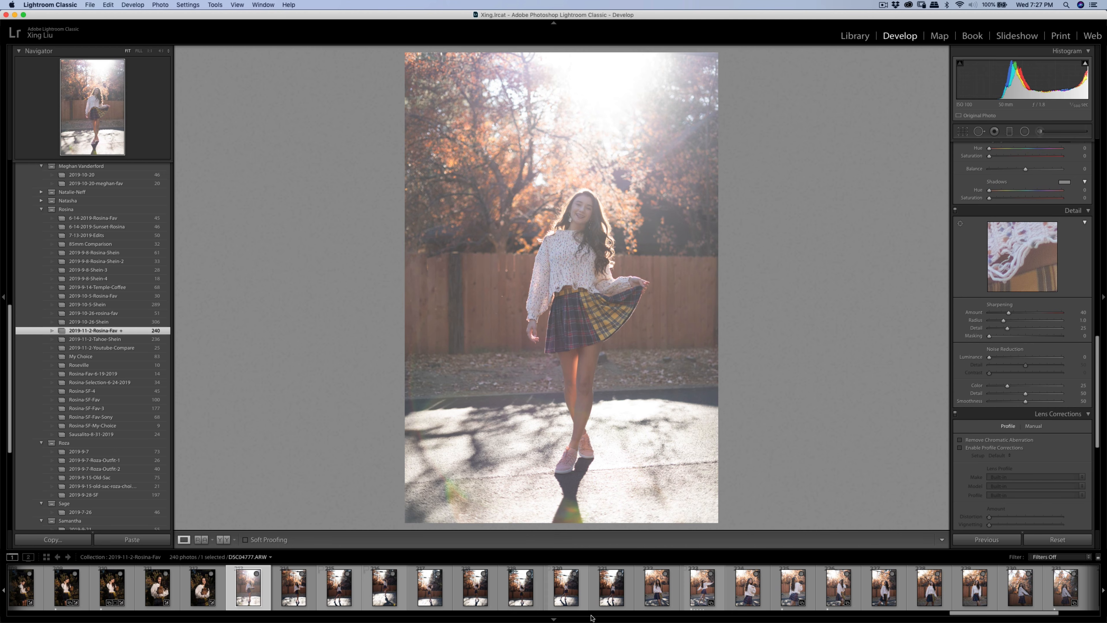
{"action": "scroll", "coordinate": [1076, 593], "scroll_direction": "down", "scroll_amount": 5}
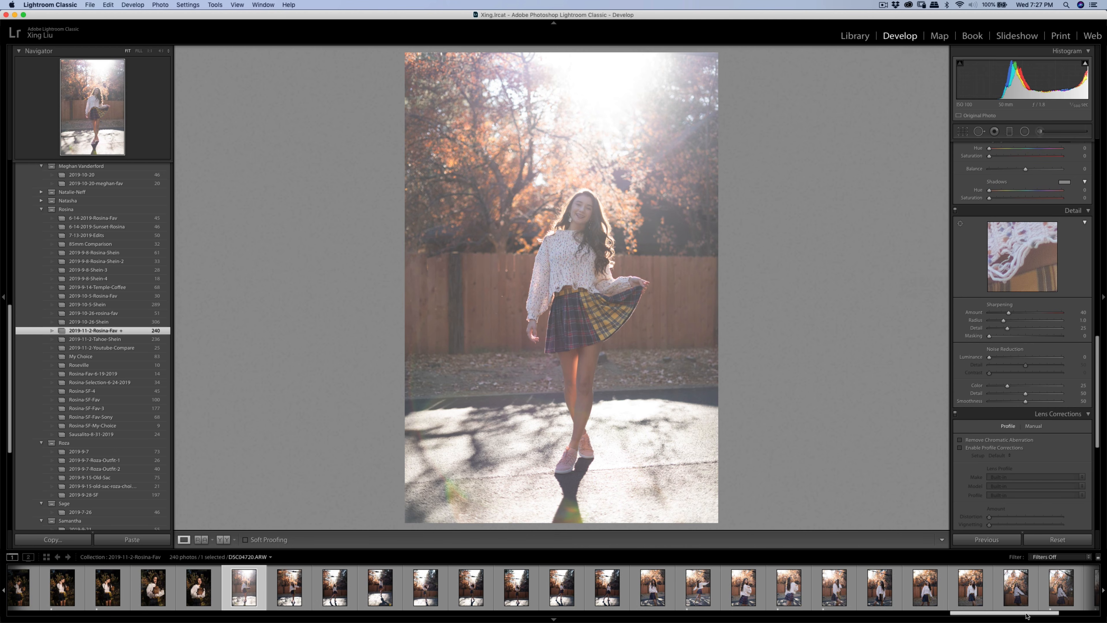
- Select the run of photos through the last Filmstrip thumbnail and turn on Auto Sync
{"action": "left_click", "coordinate": [1077, 594], "text": "shift"}
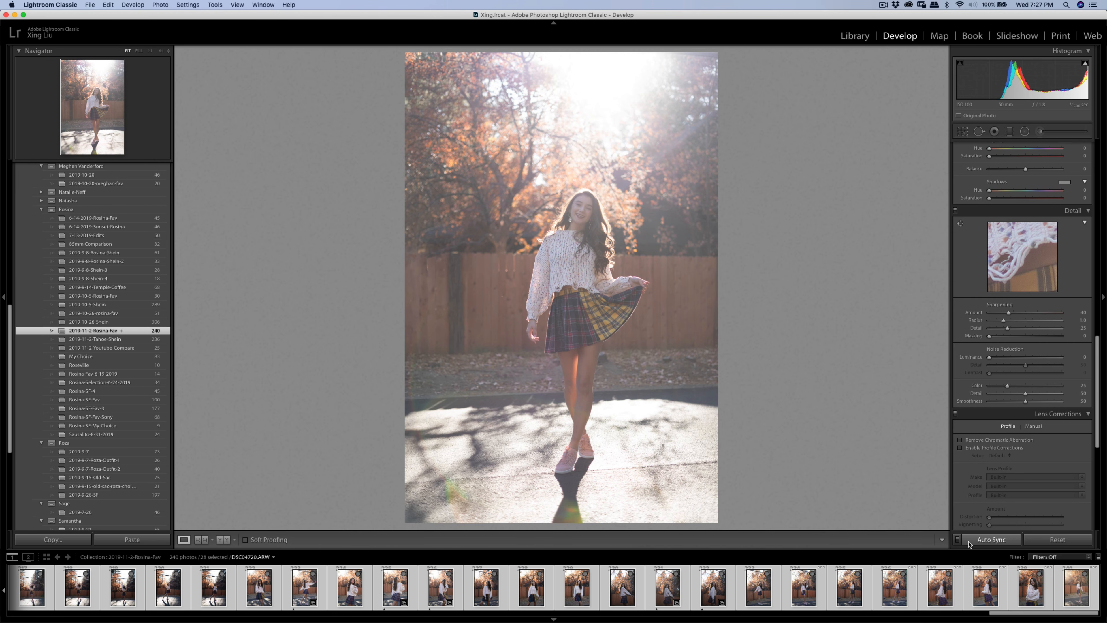
{"action": "left_click", "coordinate": [957, 541]}
{"action": "left_click", "coordinate": [958, 541]}
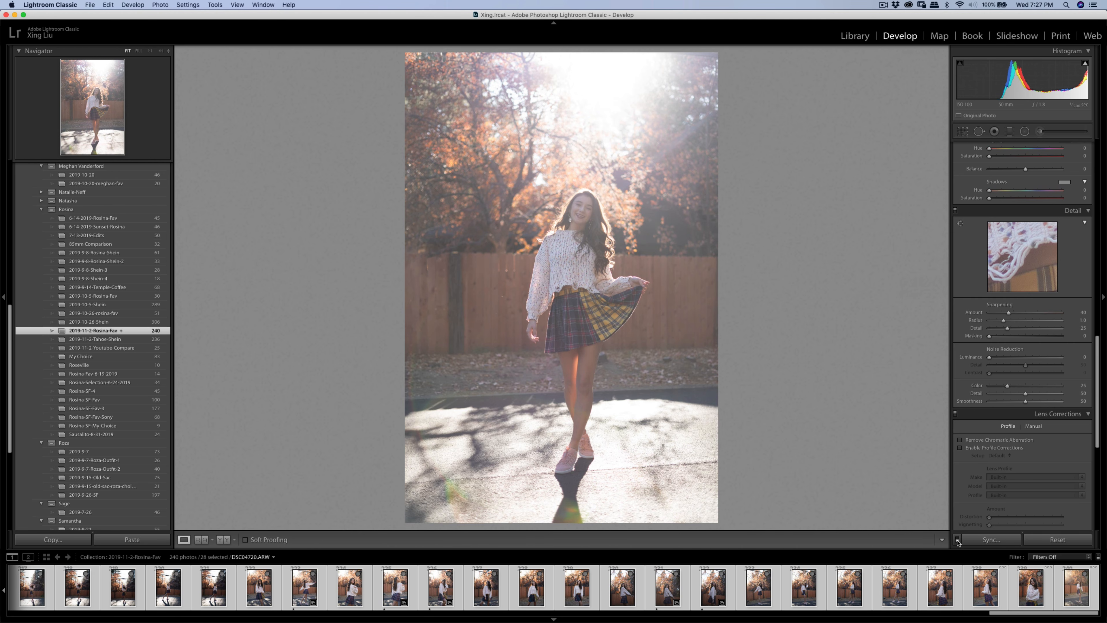
{"action": "left_click", "coordinate": [958, 541]}
{"action": "left_click_drag", "start_coordinate": [1020, 613], "coordinate": [940, 613]}
{"action": "left_click_drag", "start_coordinate": [1098, 345], "coordinate": [1099, 150]}
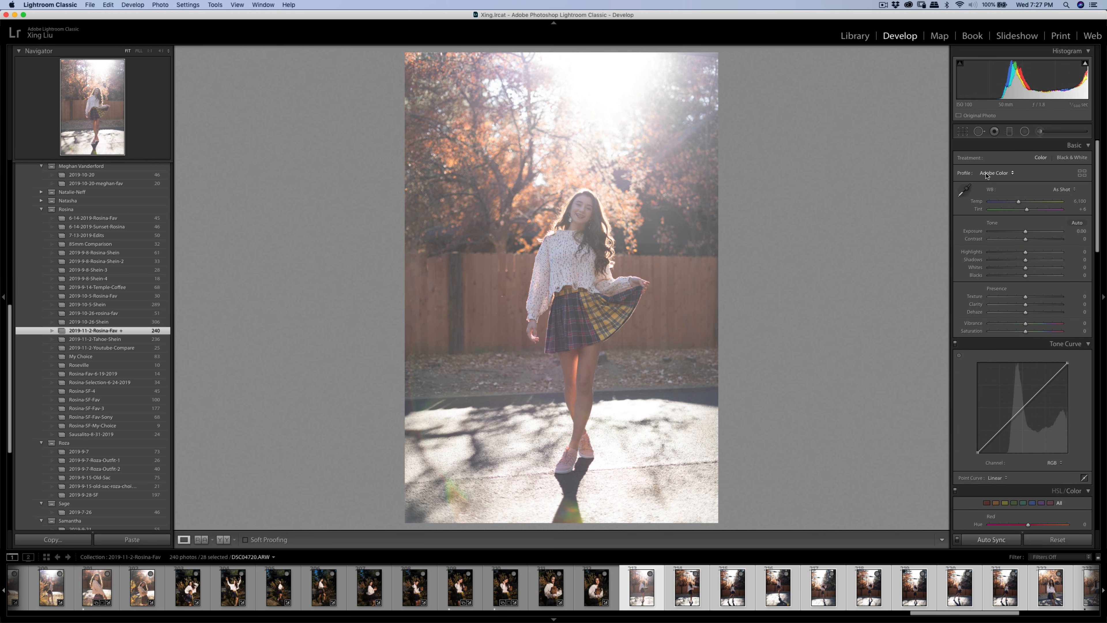
- Apply the Adobe Vivid profile from the Profile Browser, then close the browser
{"action": "left_click", "coordinate": [1083, 174]}
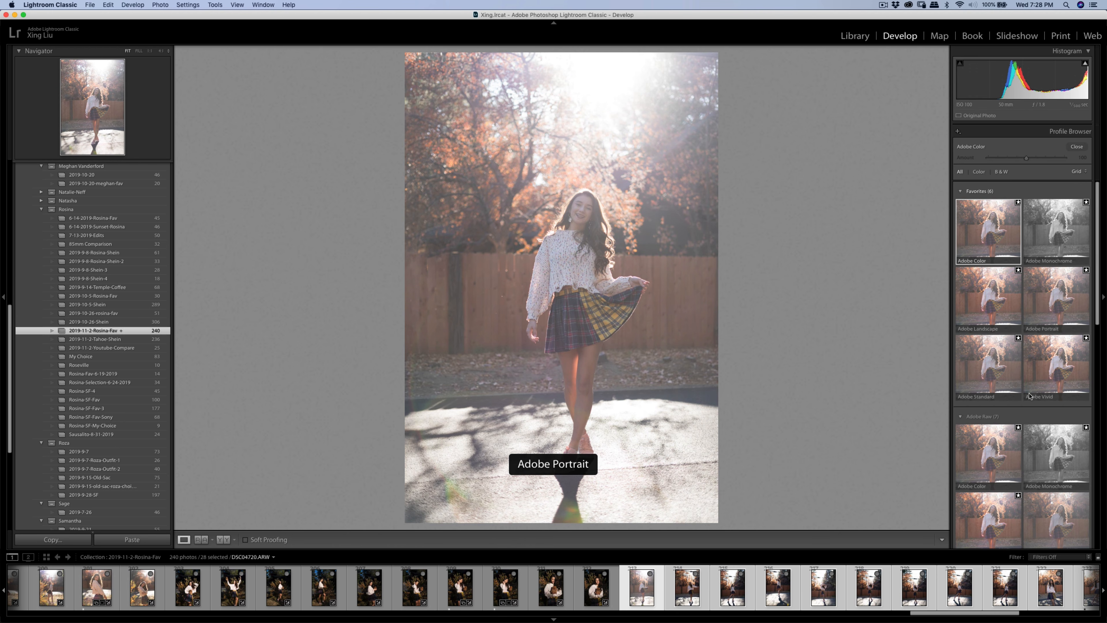
{"action": "scroll", "coordinate": [1030, 396], "scroll_direction": "down", "scroll_amount": 5}
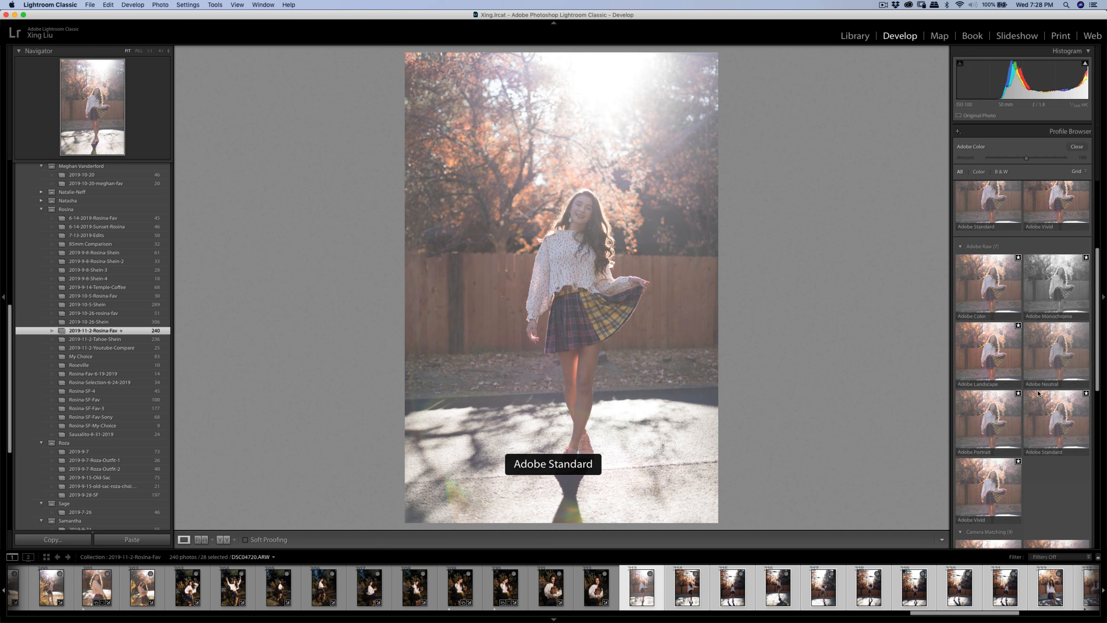
{"action": "scroll", "coordinate": [1038, 394], "scroll_direction": "down", "scroll_amount": 10}
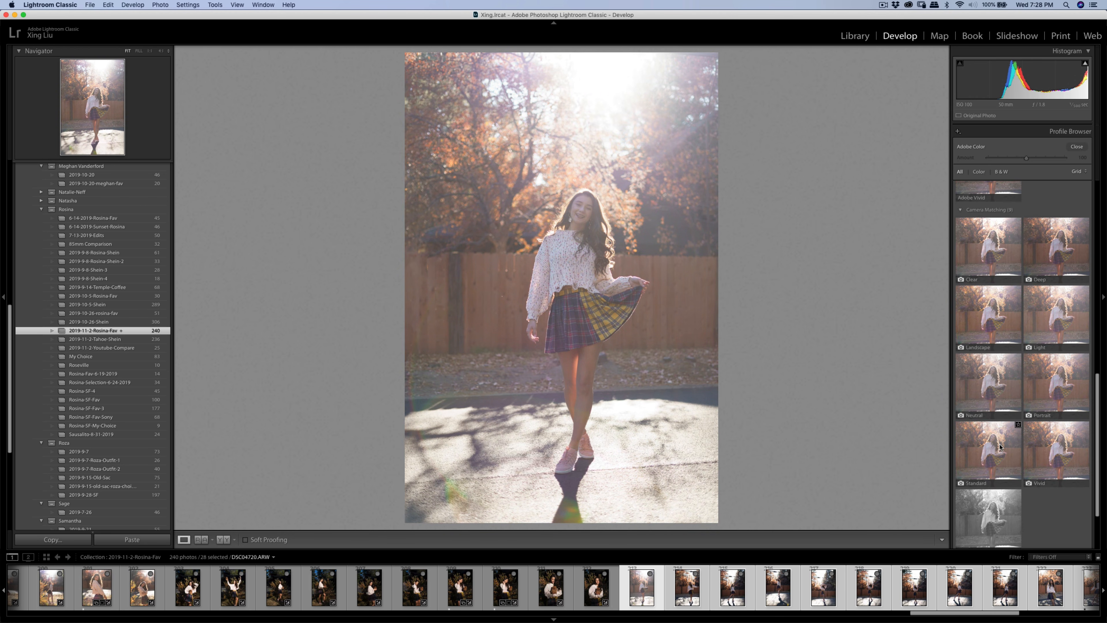
{"action": "scroll", "coordinate": [1000, 447], "scroll_direction": "up", "scroll_amount": 10}
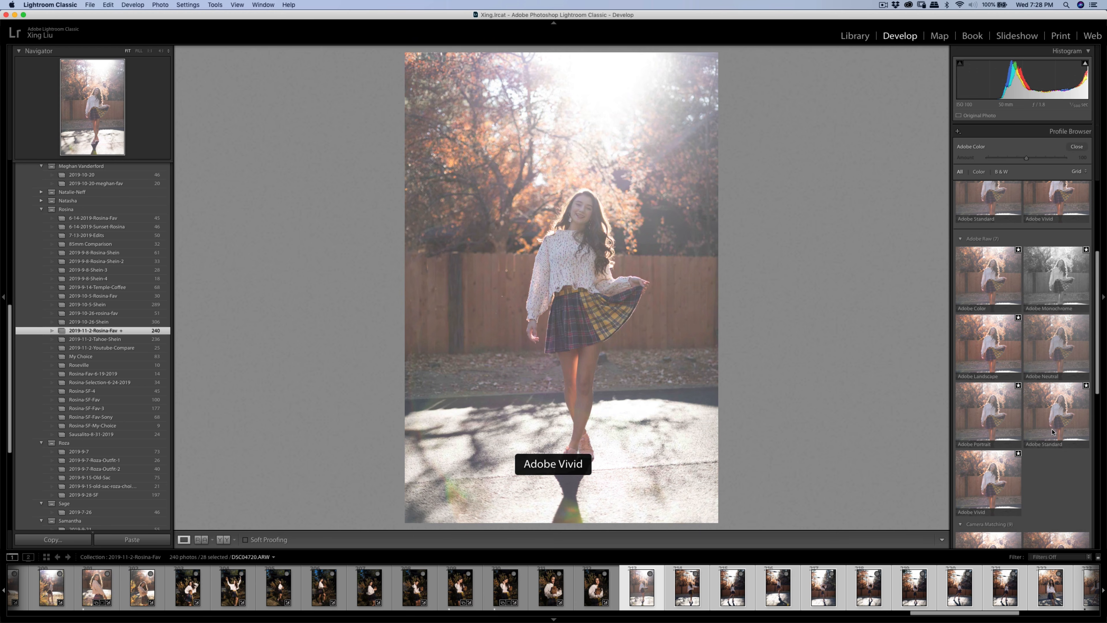
{"action": "left_click", "coordinate": [975, 503]}
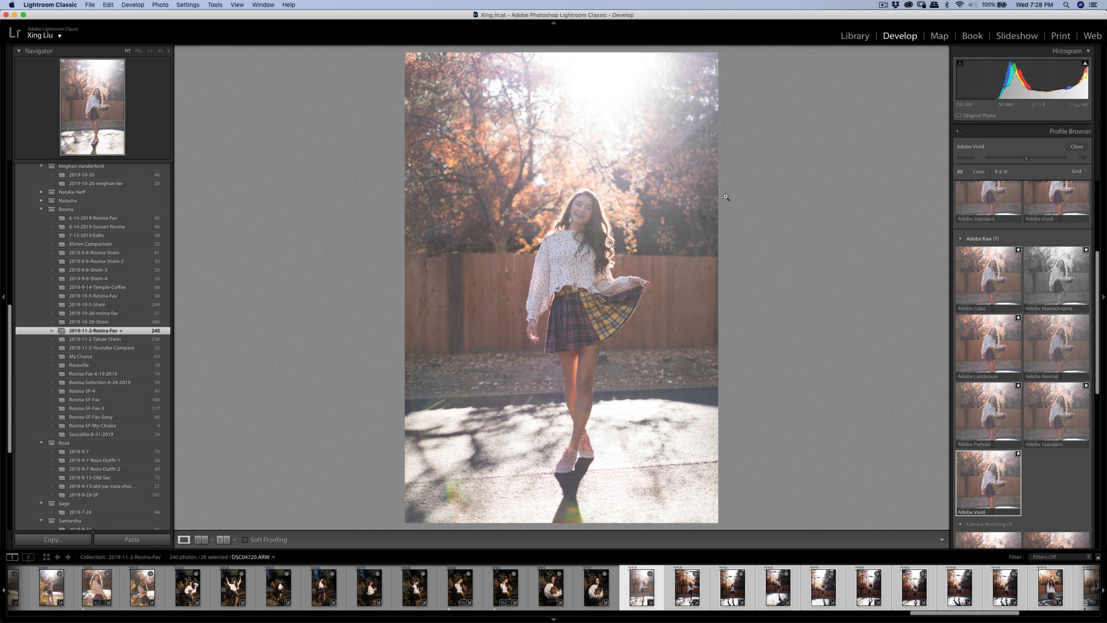
{"action": "left_click", "coordinate": [1077, 146]}
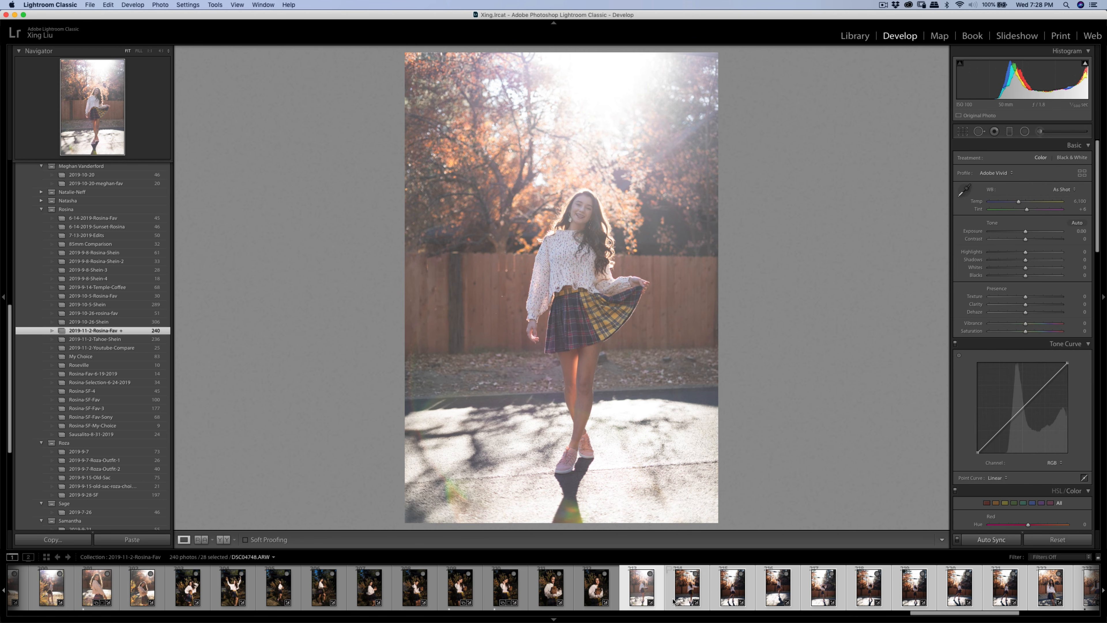
- Enable lens profile corrections with Vignetting 41 and Distortion 88, then select only DSC04720
{"action": "scroll", "coordinate": [1057, 463], "scroll_direction": "down", "scroll_amount": 10}
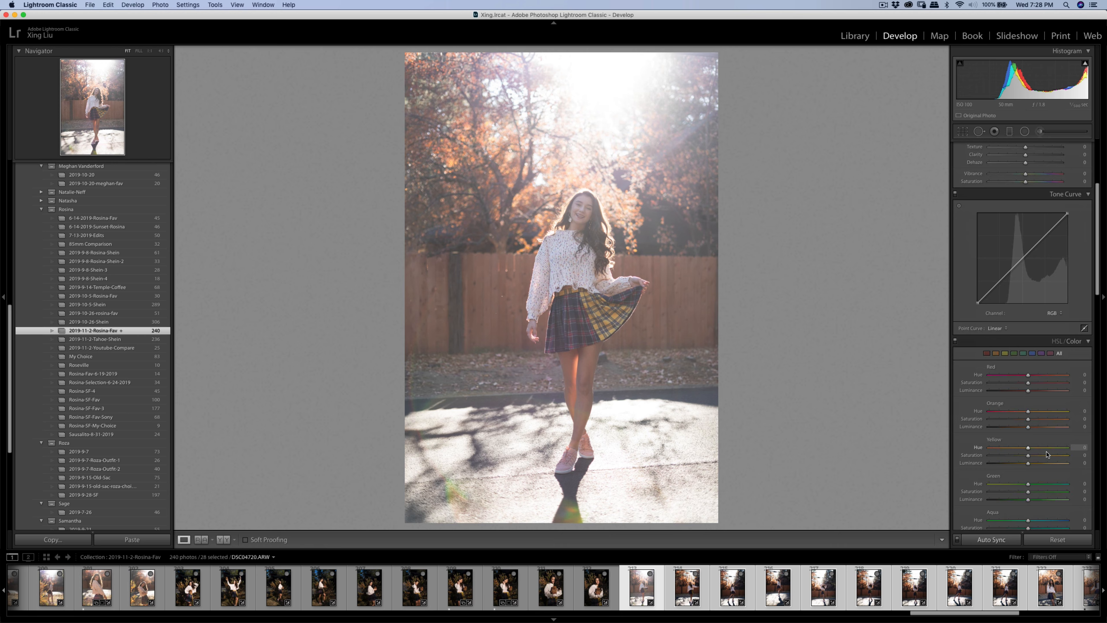
{"action": "scroll", "coordinate": [1057, 462], "scroll_direction": "down", "scroll_amount": 2}
{"action": "left_click", "coordinate": [960, 358]}
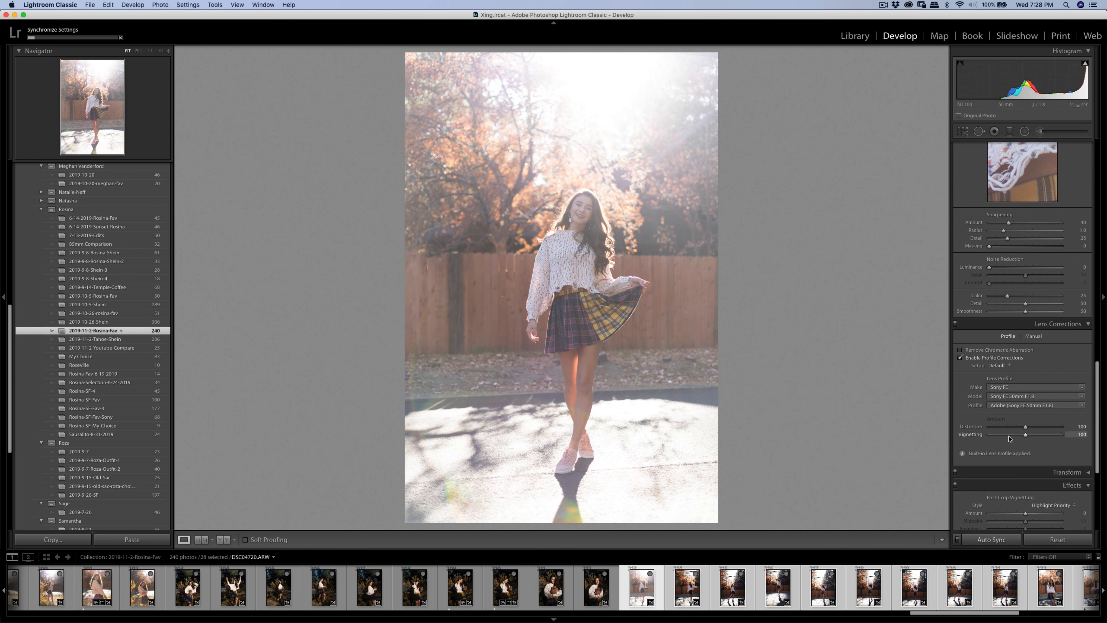
{"action": "left_click_drag", "start_coordinate": [1025, 436], "coordinate": [1006, 436]}
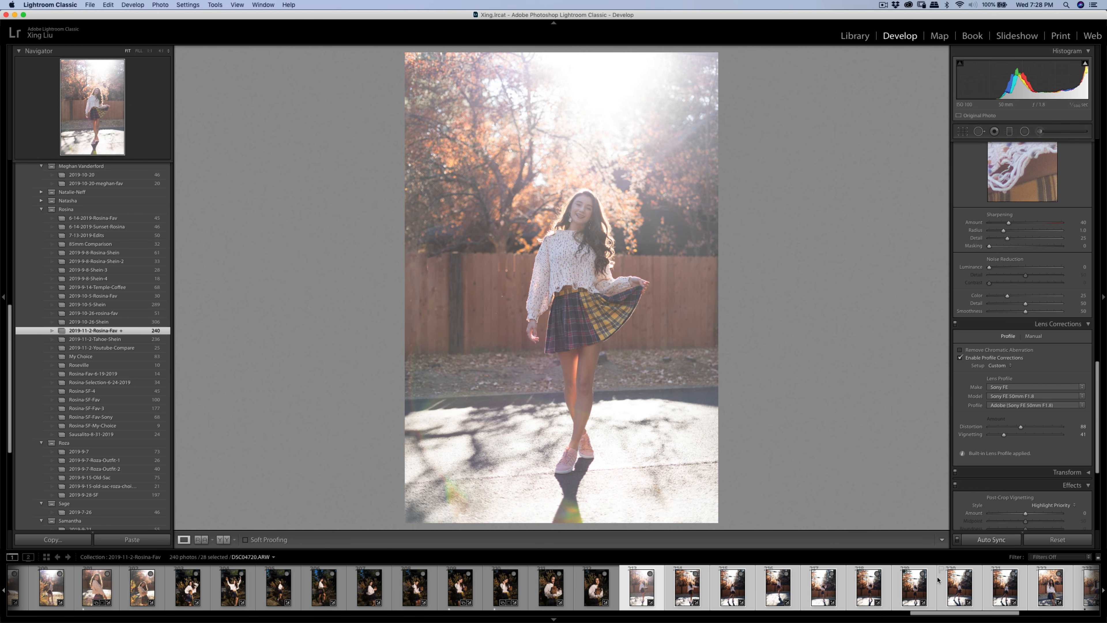
{"action": "left_click", "coordinate": [658, 596]}
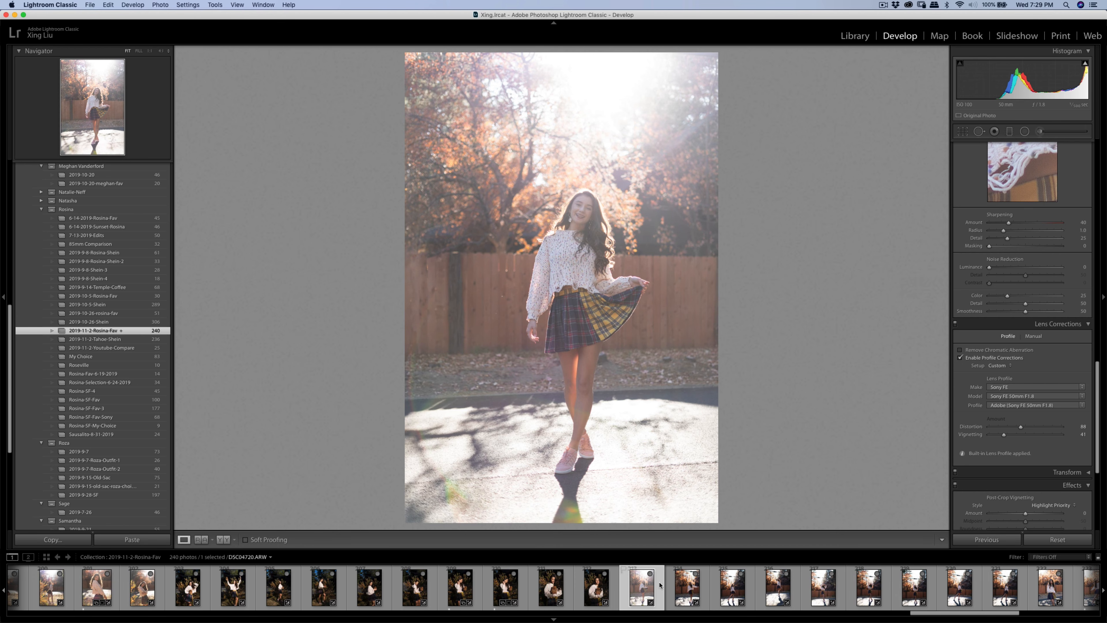
- Set DSC04720 to Exposure -0.50, Contrast +25 and Highlights -46, then pick the Adjustment Brush
{"action": "scroll", "coordinate": [968, 458], "scroll_direction": "up", "scroll_amount": 10}
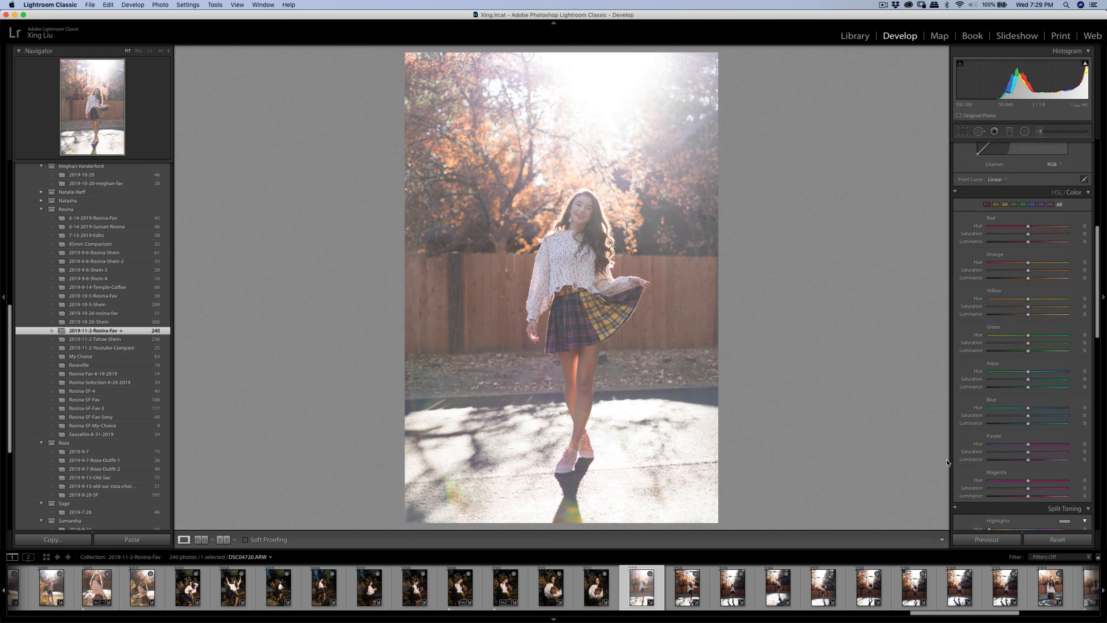
{"action": "left_click", "coordinate": [687, 587]}
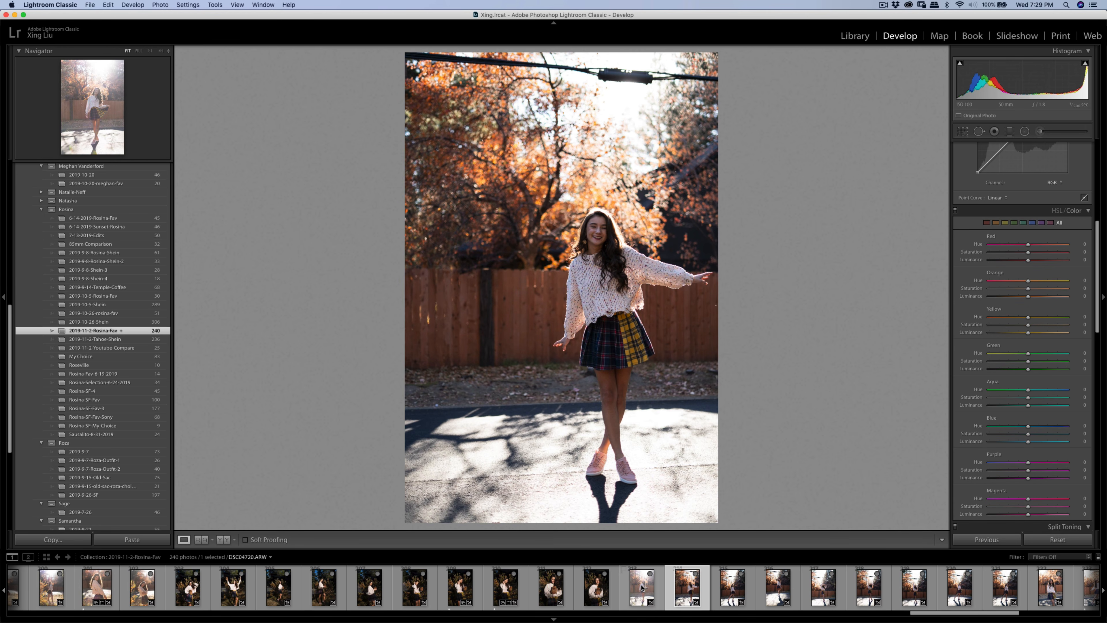
{"action": "left_click", "coordinate": [641, 587]}
{"action": "scroll", "coordinate": [1049, 283], "scroll_direction": "up", "scroll_amount": 10}
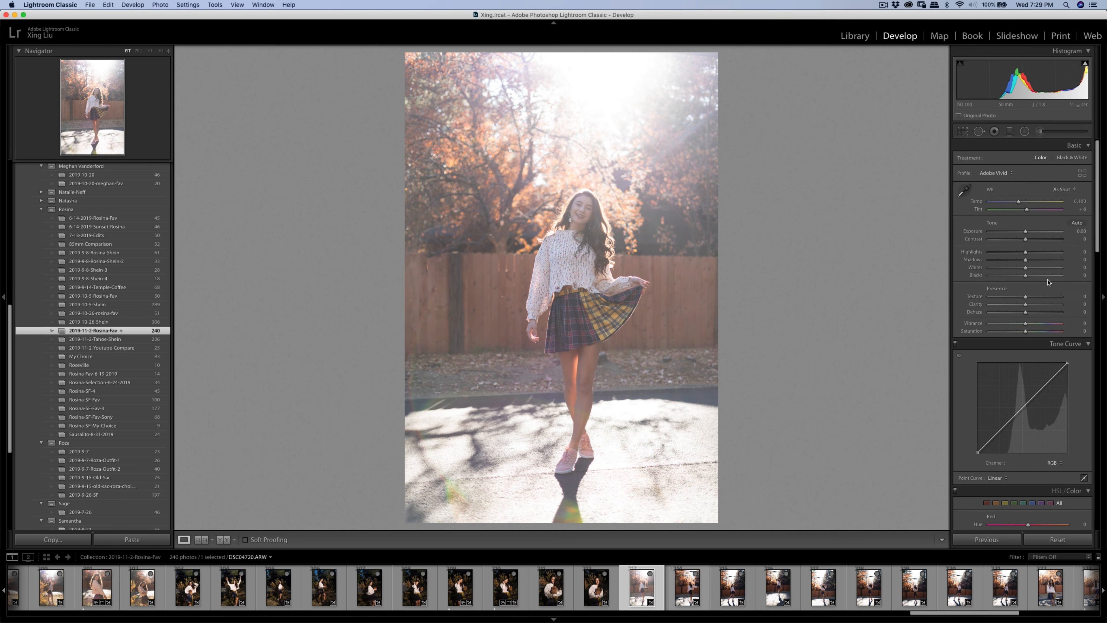
{"action": "left_click_drag", "start_coordinate": [1028, 234], "coordinate": [1010, 253]}
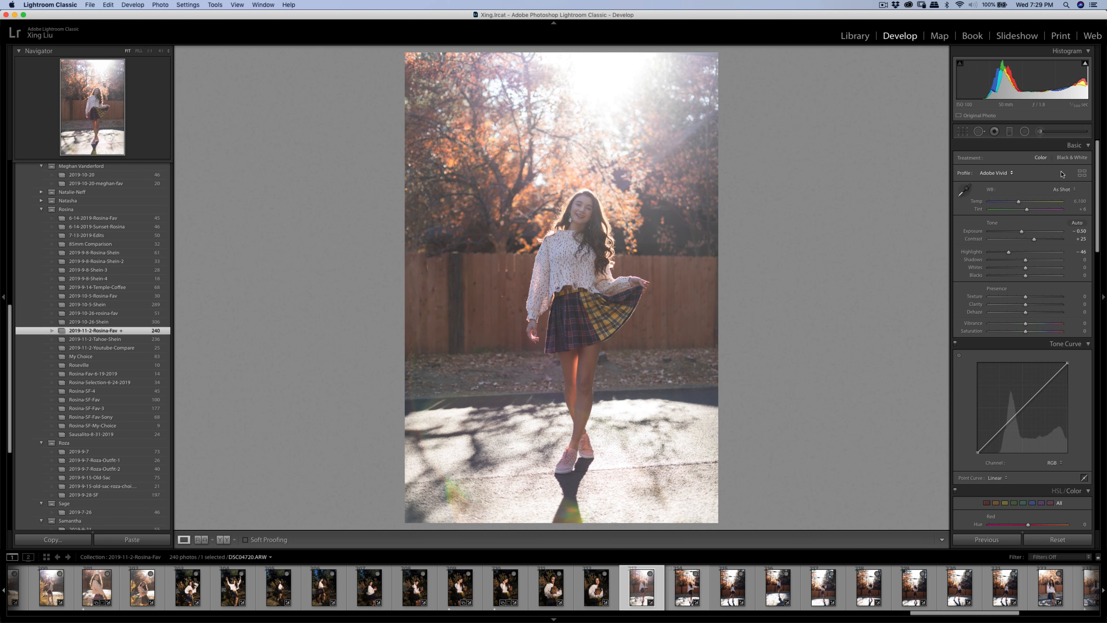
{"action": "left_click", "coordinate": [1060, 136]}
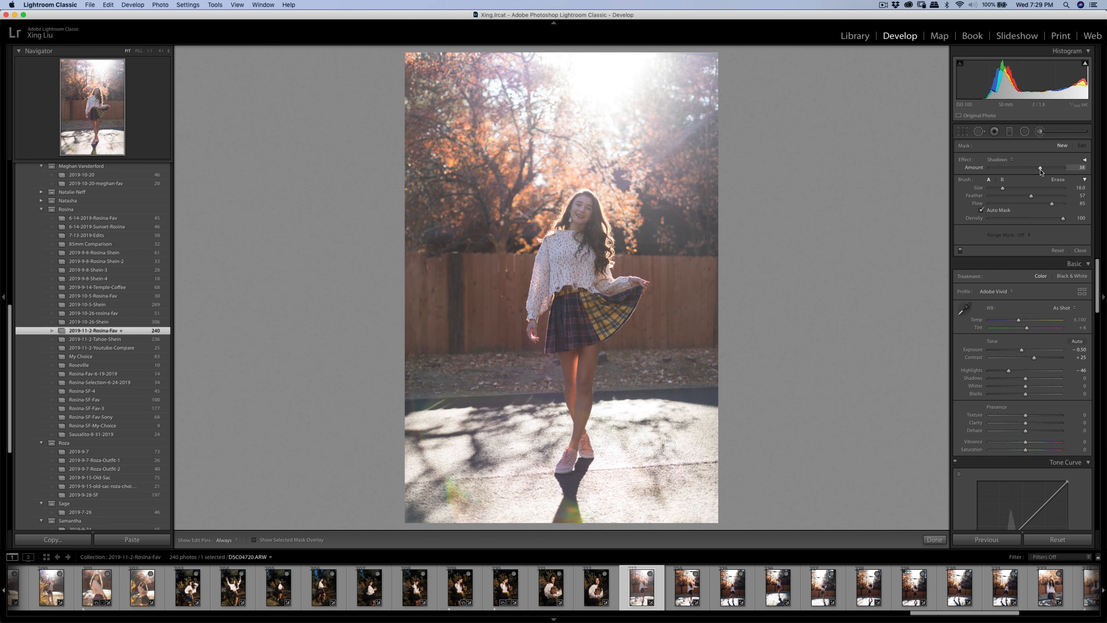
- Paint a Shadows 24 brush adjustment on the girl and raise overall Contrast to +35
{"action": "left_click_drag", "start_coordinate": [1034, 173], "coordinate": [1036, 174]}
{"action": "scroll", "coordinate": [576, 231], "scroll_direction": "down", "scroll_amount": 5}
{"action": "key", "text": "h"}
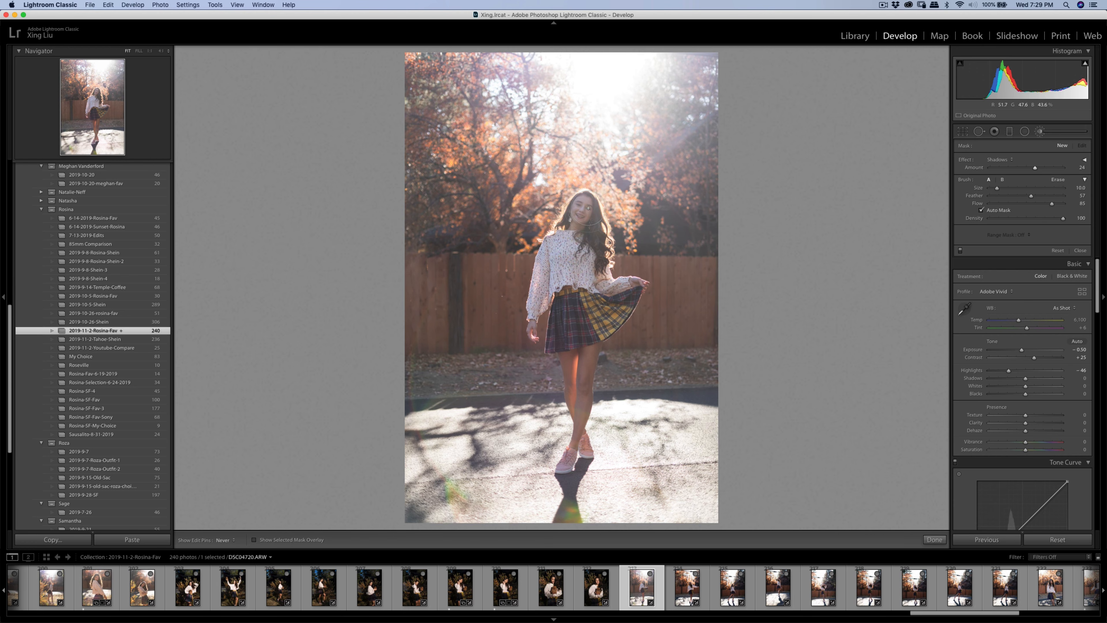
{"action": "key", "text": "h"}
{"action": "left_click", "coordinate": [580, 233]}
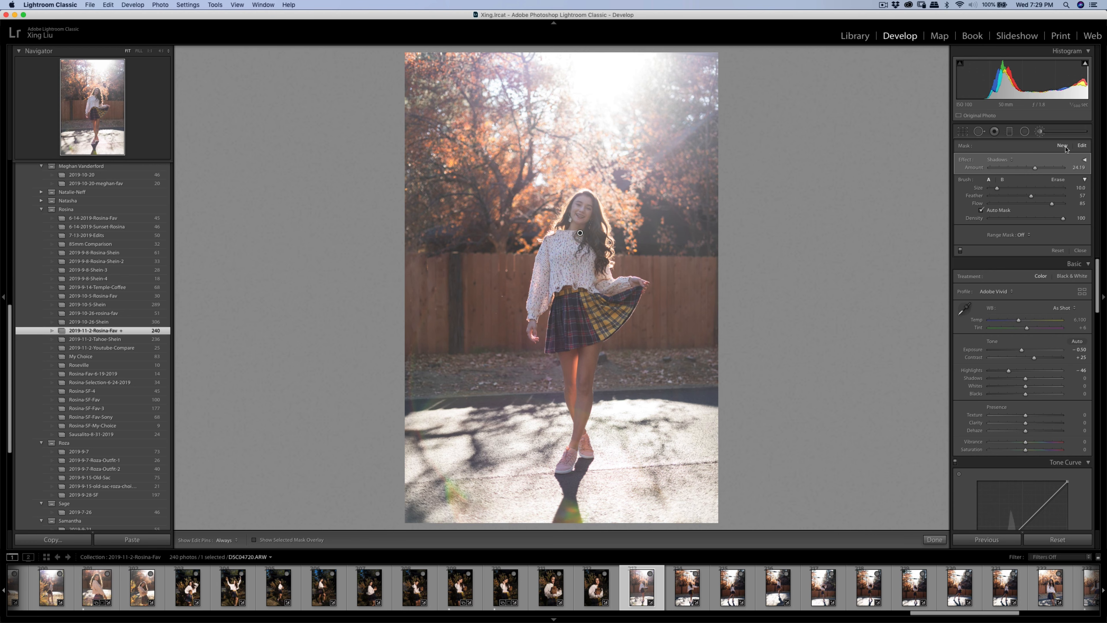
{"action": "left_click", "coordinate": [1062, 145]}
{"action": "left_click_drag", "start_coordinate": [1034, 357], "coordinate": [1039, 359]}
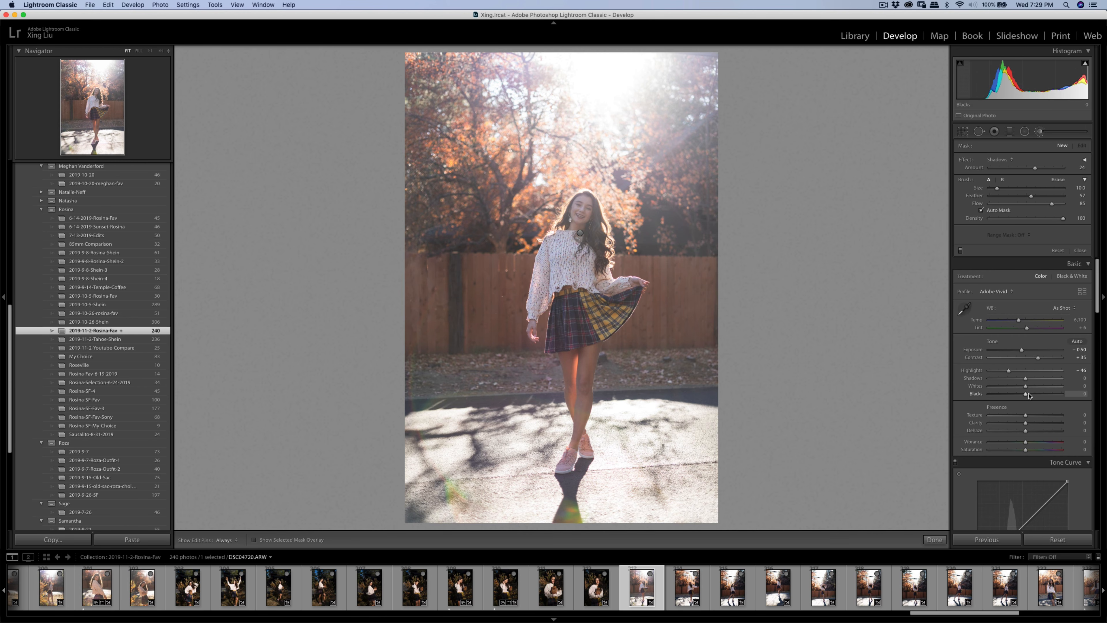
{"action": "scroll", "coordinate": [1035, 412], "scroll_direction": "down", "scroll_amount": 3}
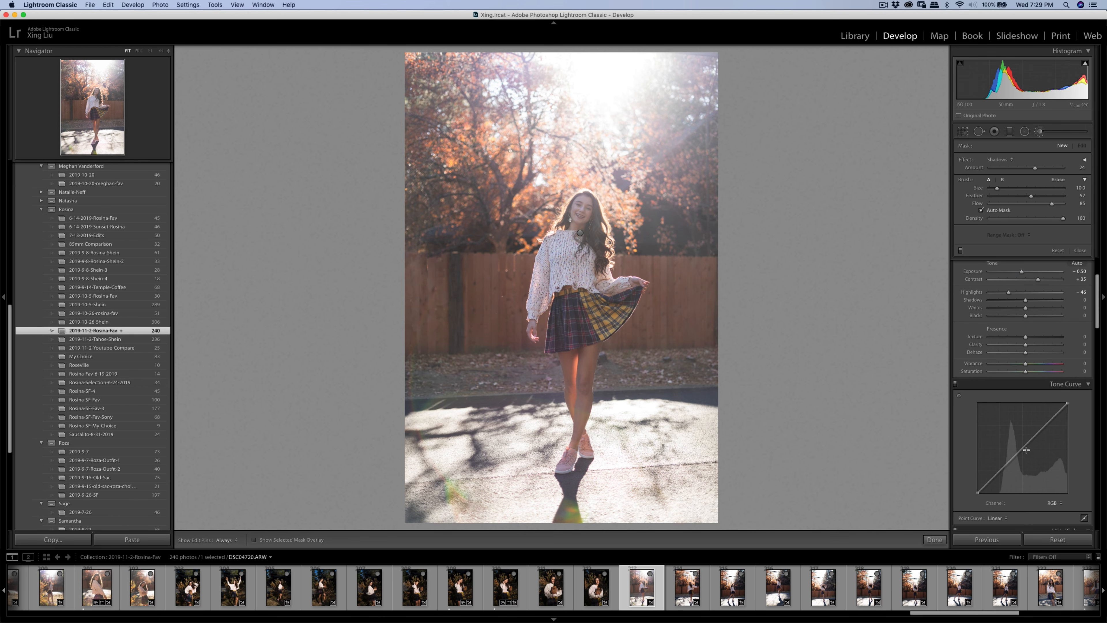
- Bend the RGB tone curve into an S-shape and raise Contrast to +47
{"action": "mouse_move", "coordinate": [1025, 448]}
{"action": "left_mouse_down"}
{"action": "mouse_move", "coordinate": [1003, 477]}
{"action": "mouse_move", "coordinate": [1020, 450]}
{"action": "left_mouse_up"}
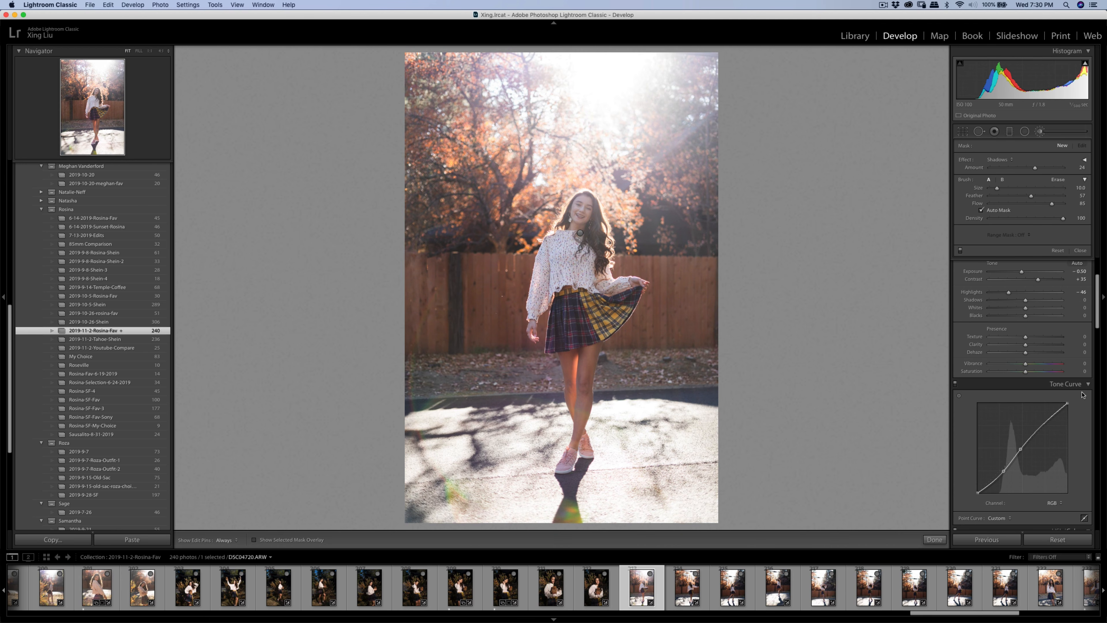
{"action": "scroll", "coordinate": [1069, 317], "scroll_direction": "up", "scroll_amount": 2}
{"action": "left_click_drag", "start_coordinate": [1039, 313], "coordinate": [1044, 313]}
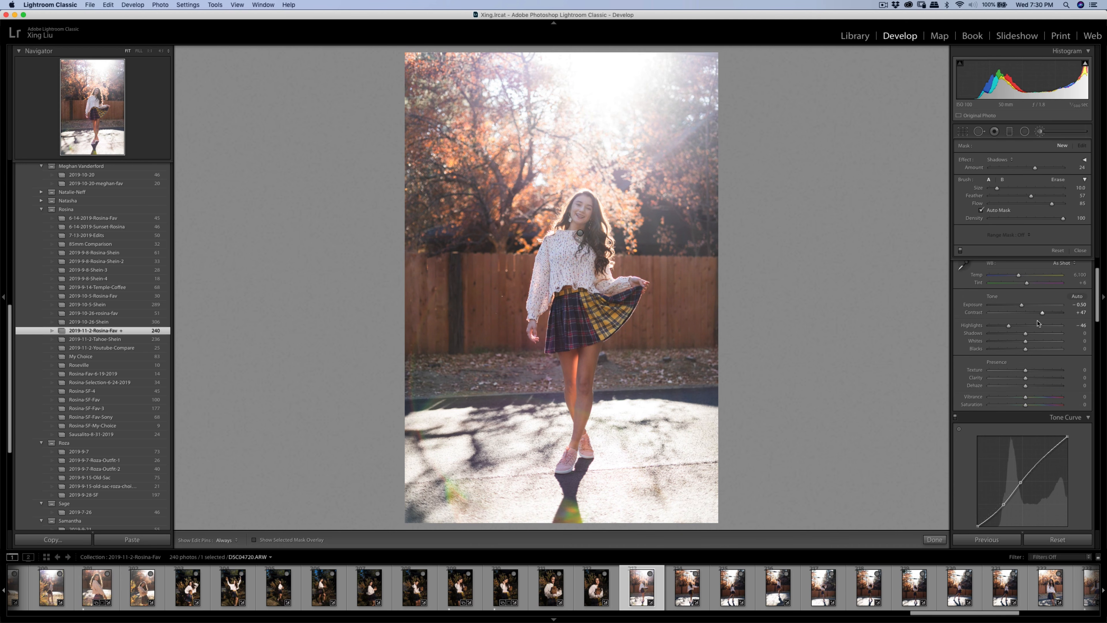
- Crop tightly around the girl, reposition the photo in the frame, and commit the crop
{"action": "left_click", "coordinate": [965, 132]}
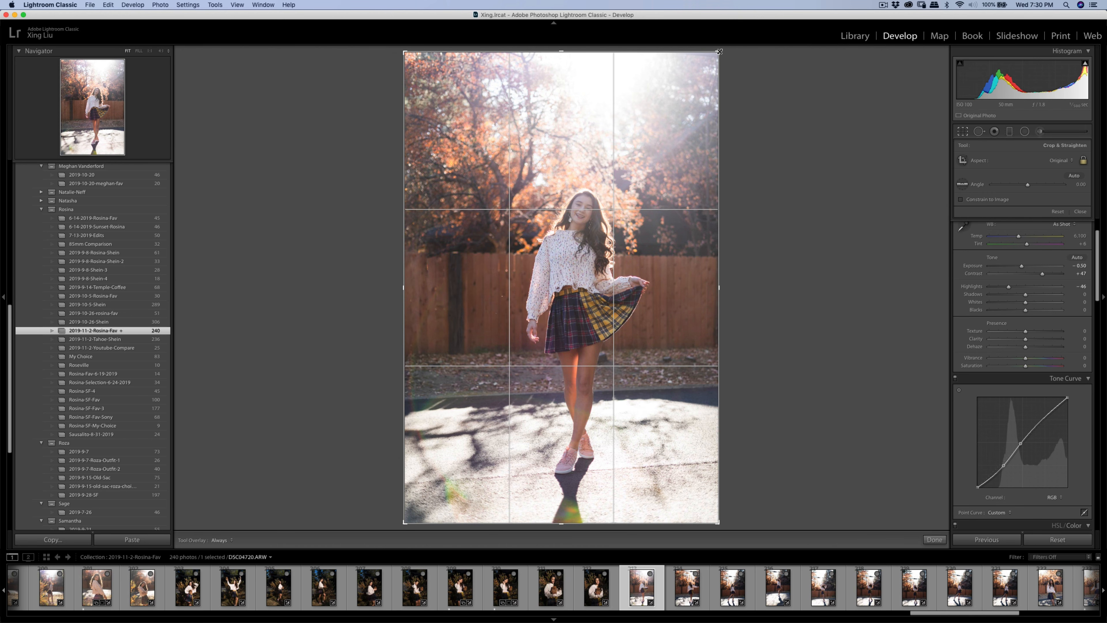
{"action": "left_click_drag", "start_coordinate": [719, 52], "coordinate": [710, 66]}
{"action": "left_click_drag", "start_coordinate": [648, 115], "coordinate": [631, 123]}
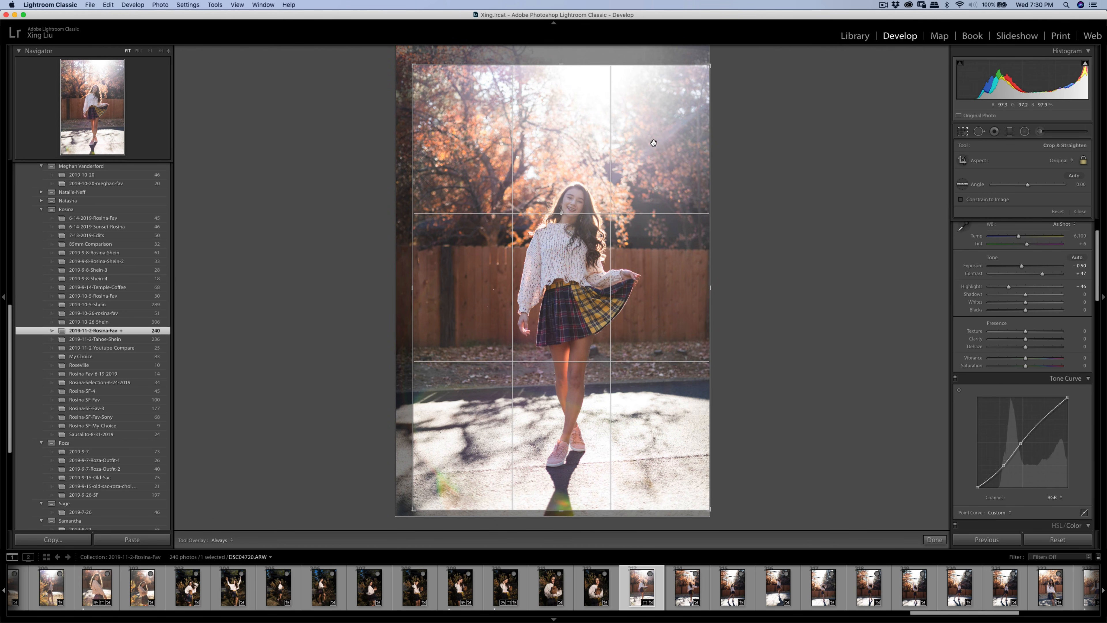
{"action": "left_click_drag", "start_coordinate": [418, 70], "coordinate": [420, 73]}
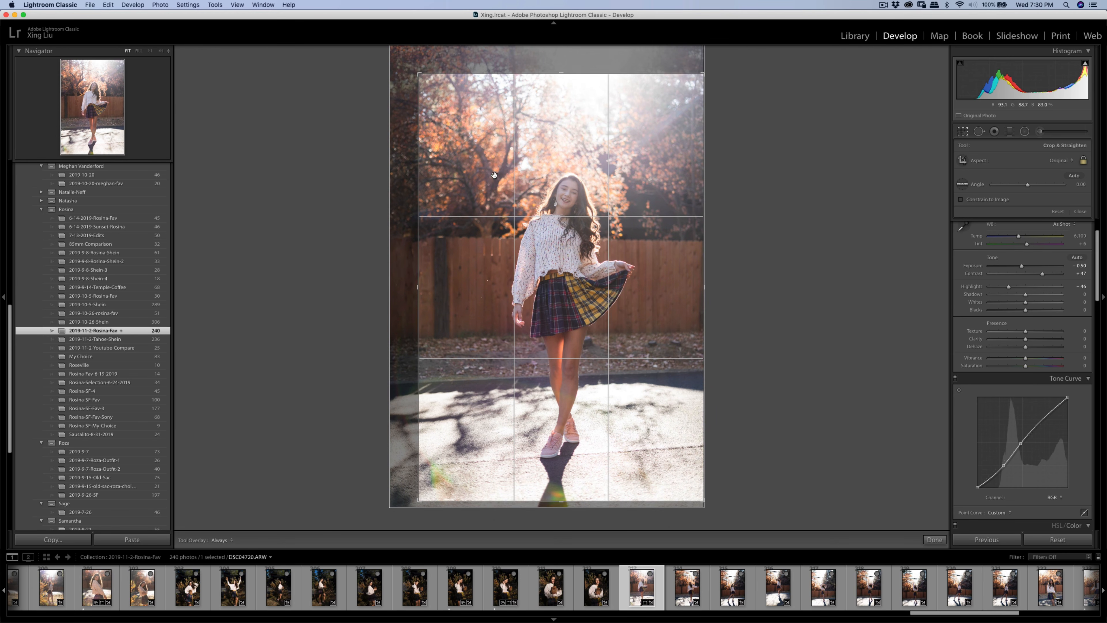
{"action": "left_click_drag", "start_coordinate": [652, 210], "coordinate": [651, 204]}
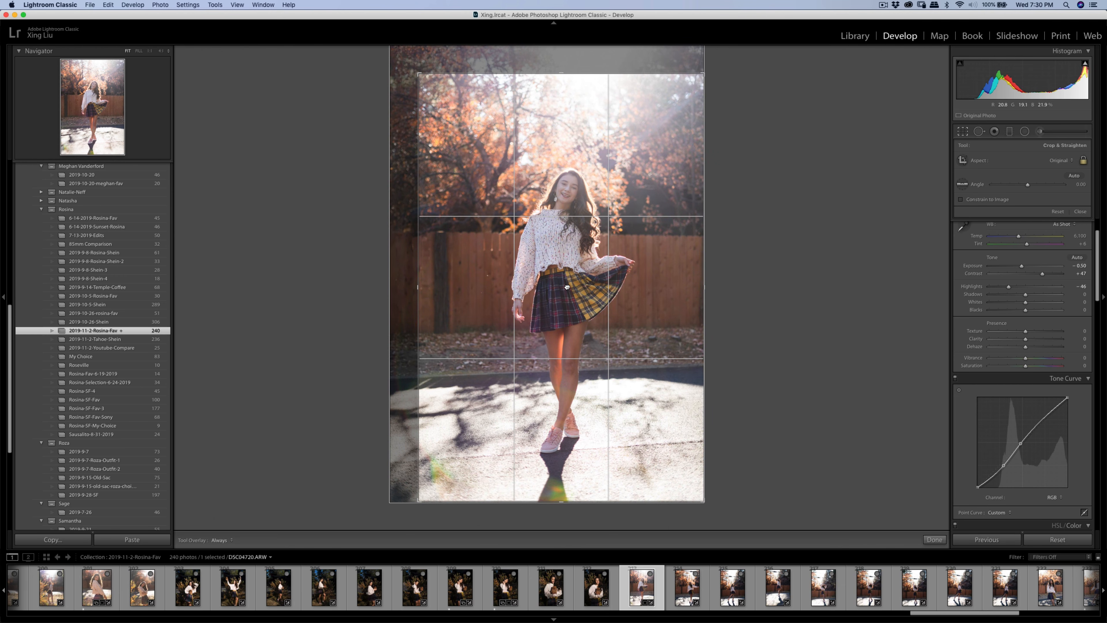
{"action": "key", "text": "Return"}
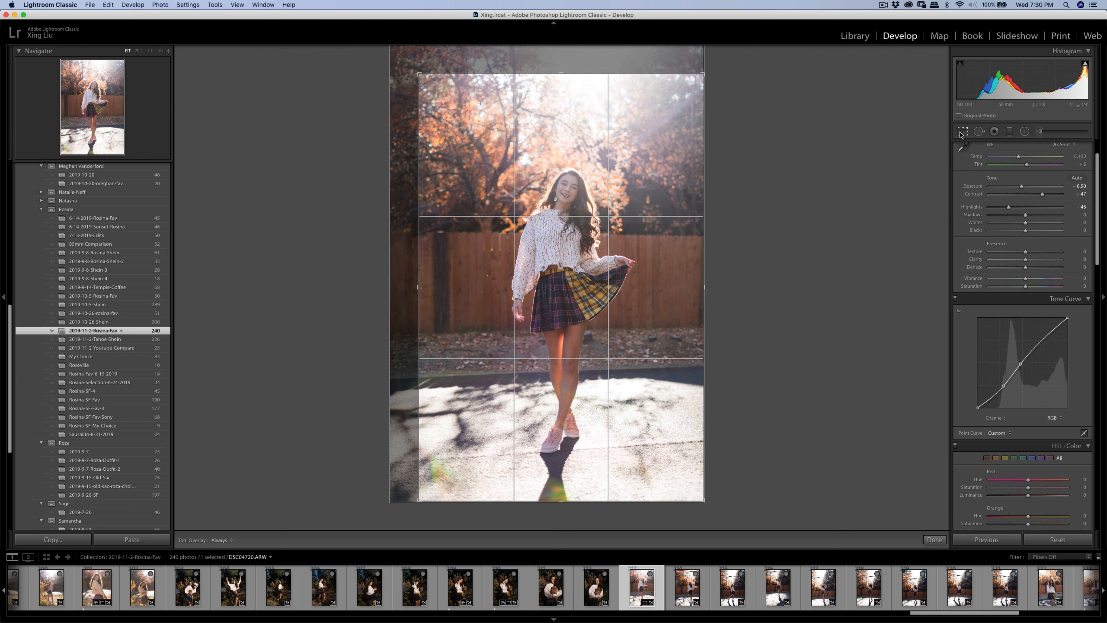
- Inspect the girl's face at 1:1, then raise Contrast from +47 to +56
{"action": "left_click", "coordinate": [964, 131]}
{"action": "key", "text": "Return"}
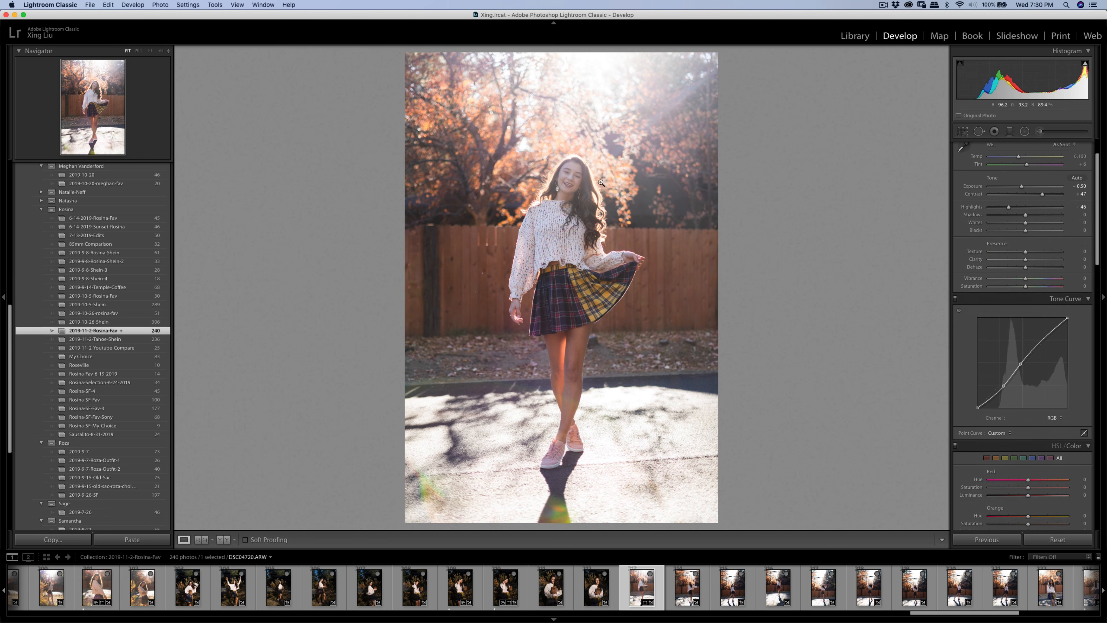
{"action": "left_click", "coordinate": [565, 179]}
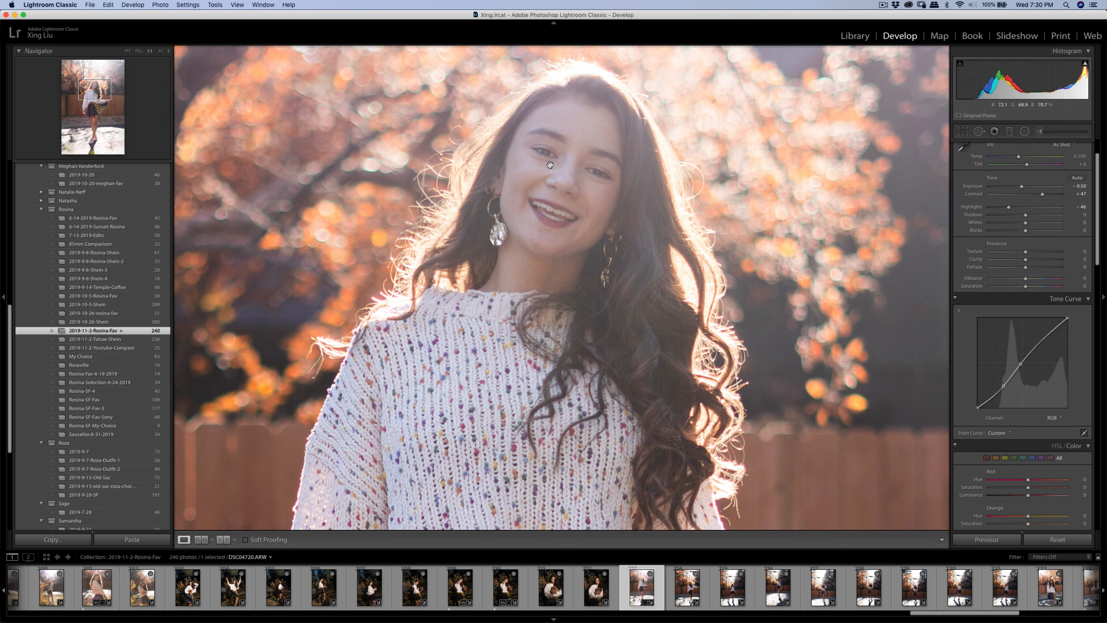
{"action": "left_click_drag", "start_coordinate": [551, 164], "coordinate": [617, 204]}
{"action": "left_click", "coordinate": [617, 203]}
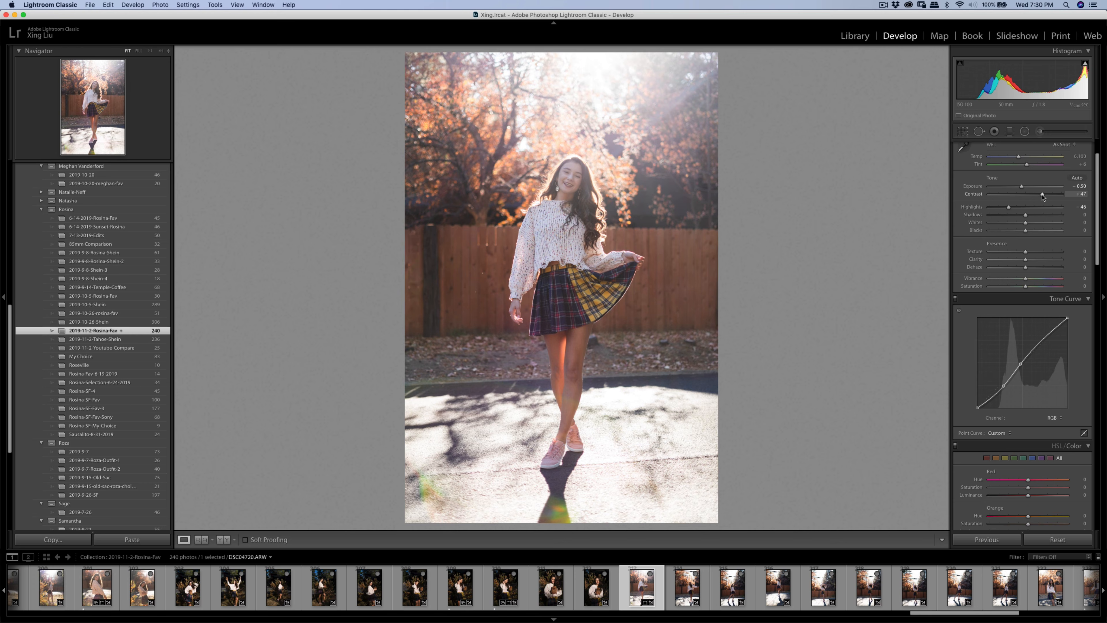
{"action": "left_click_drag", "start_coordinate": [1043, 197], "coordinate": [1047, 198]}
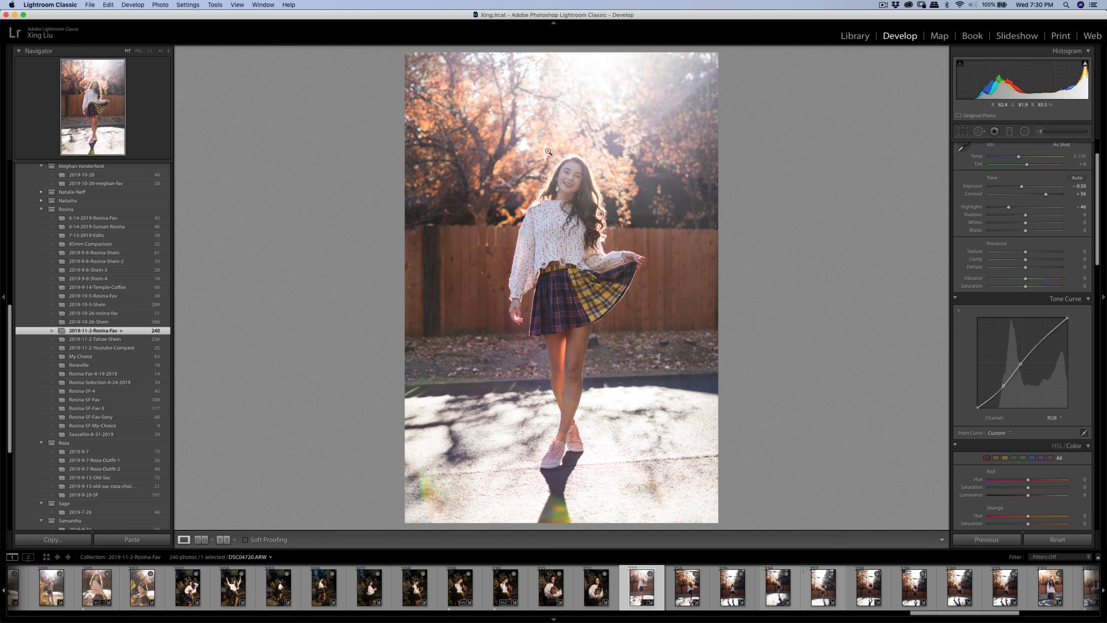
- Send a copy with Lightroom adjustments to Imagenomic Portraiture 3
{"action": "right_click", "coordinate": [603, 221]}
{"action": "mouse_move", "coordinate": [697, 295]}
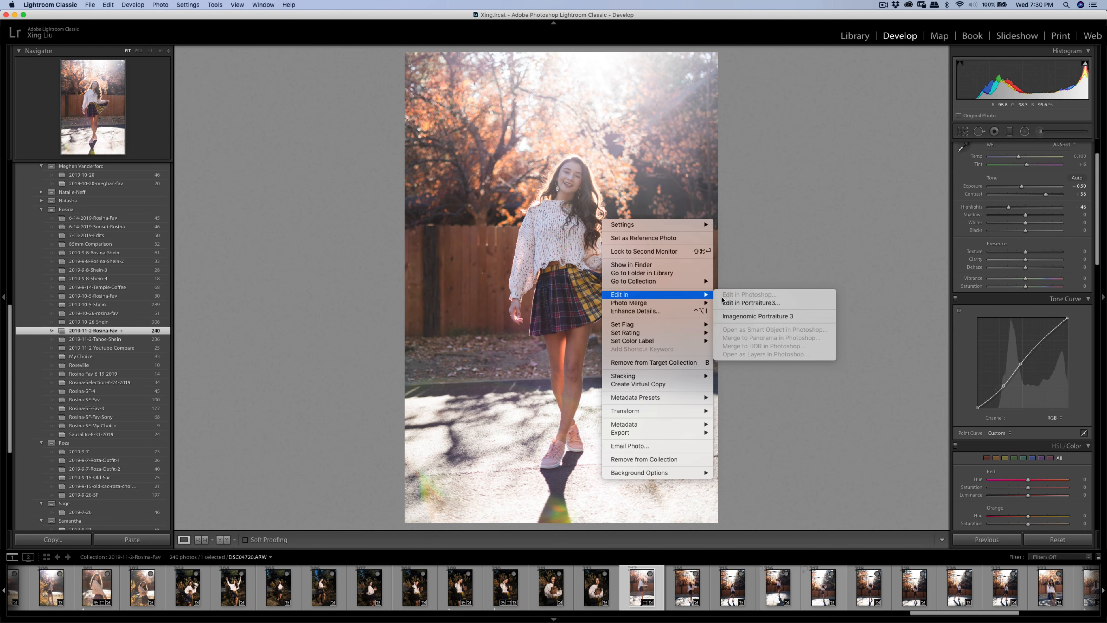
{"action": "left_click", "coordinate": [772, 321]}
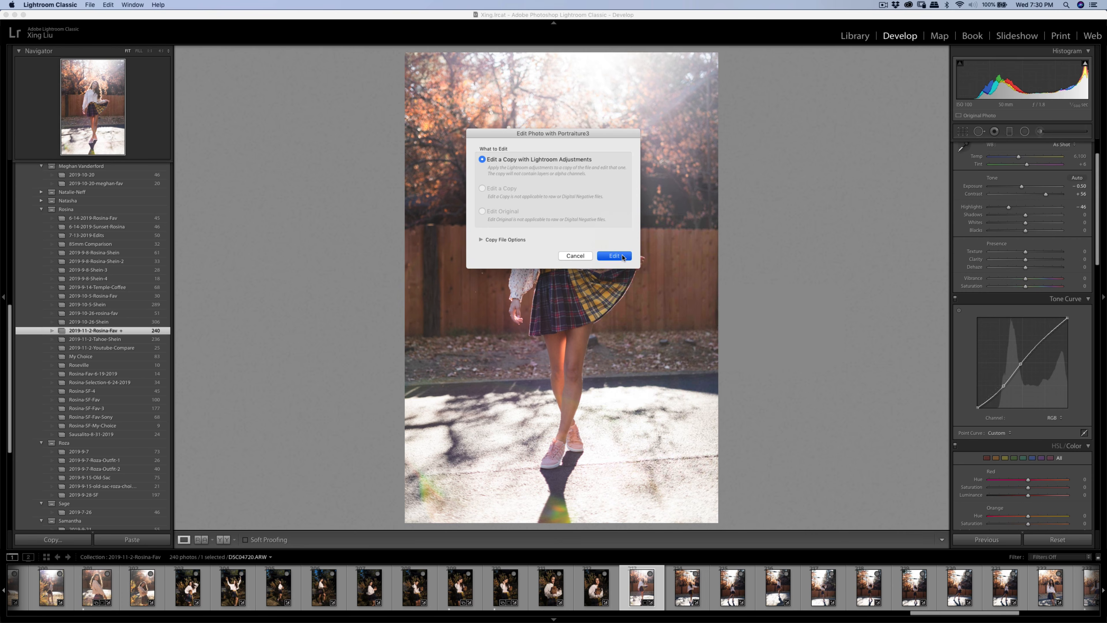
{"action": "left_click", "coordinate": [614, 258]}
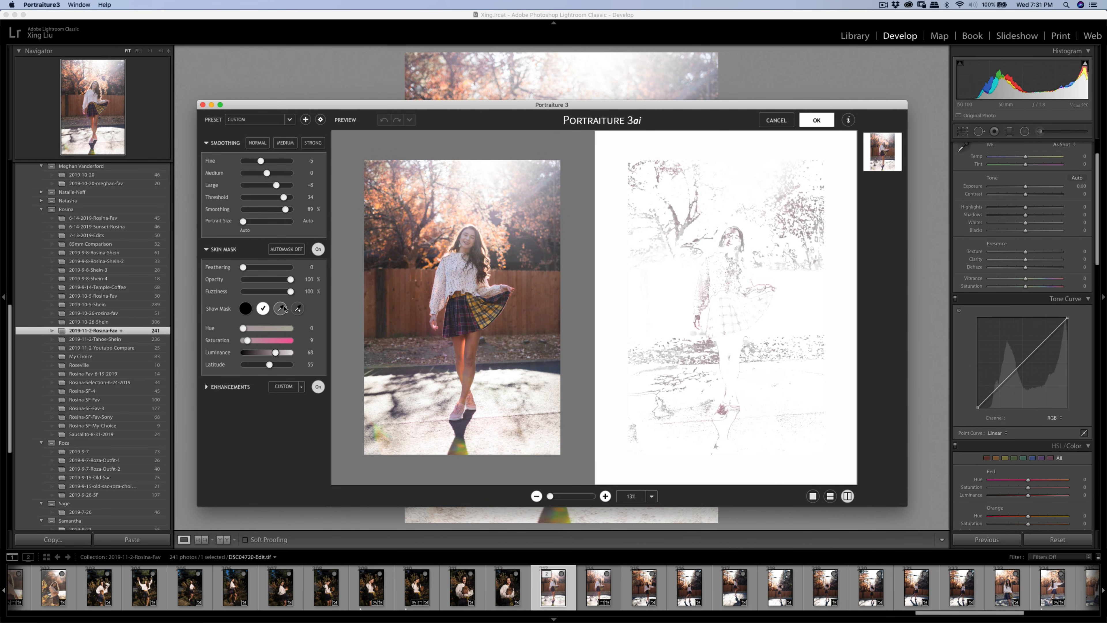
- Sample face skin tones repeatedly for the Portraiture skin mask and apply the smoothing with OK
{"action": "left_click", "coordinate": [284, 308]}
{"action": "left_click", "coordinate": [475, 231]}
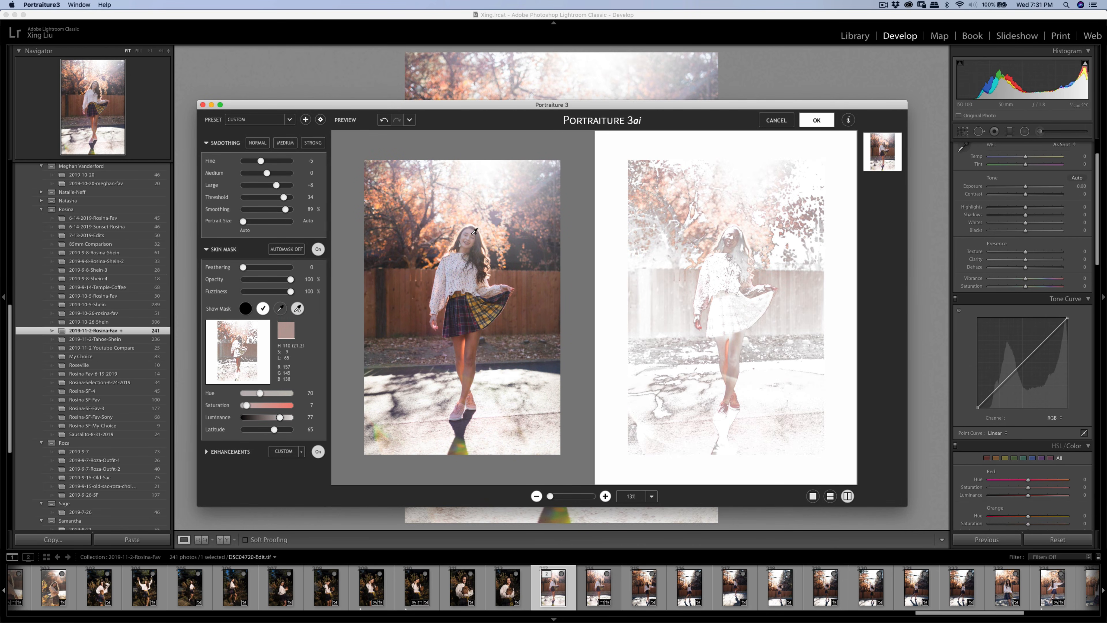
{"action": "left_click", "coordinate": [728, 232]}
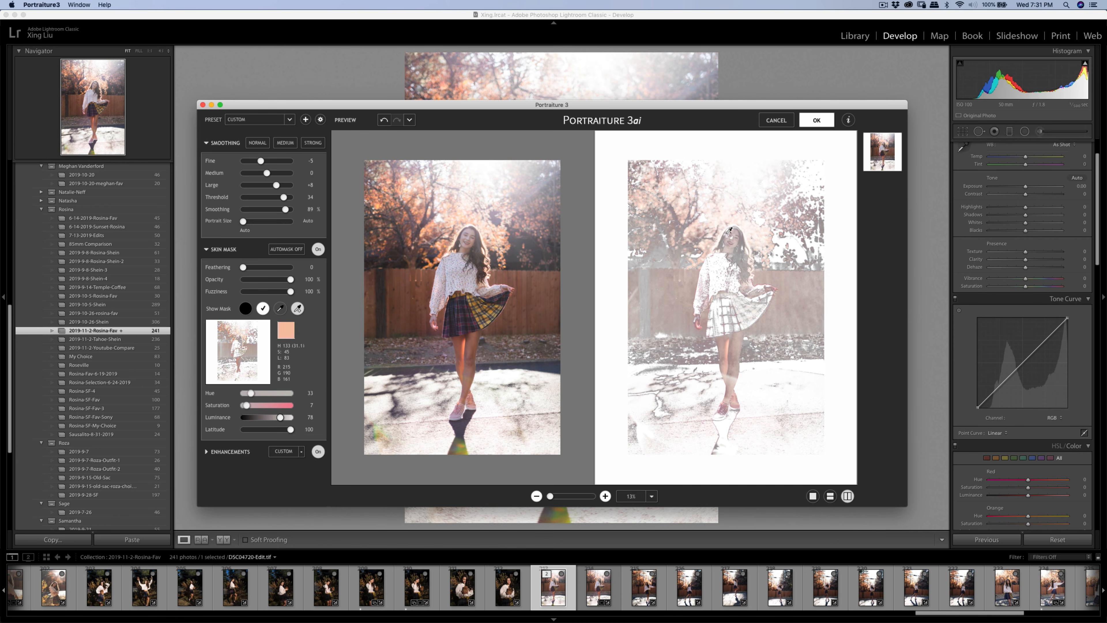
{"action": "left_click", "coordinate": [465, 237]}
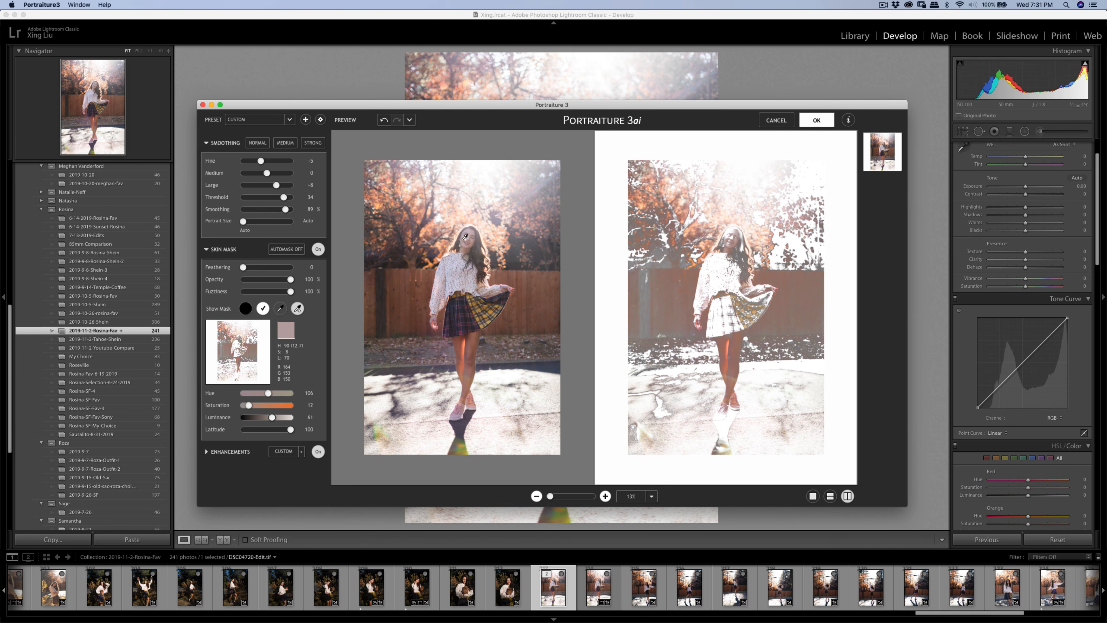
{"action": "left_click", "coordinate": [476, 231]}
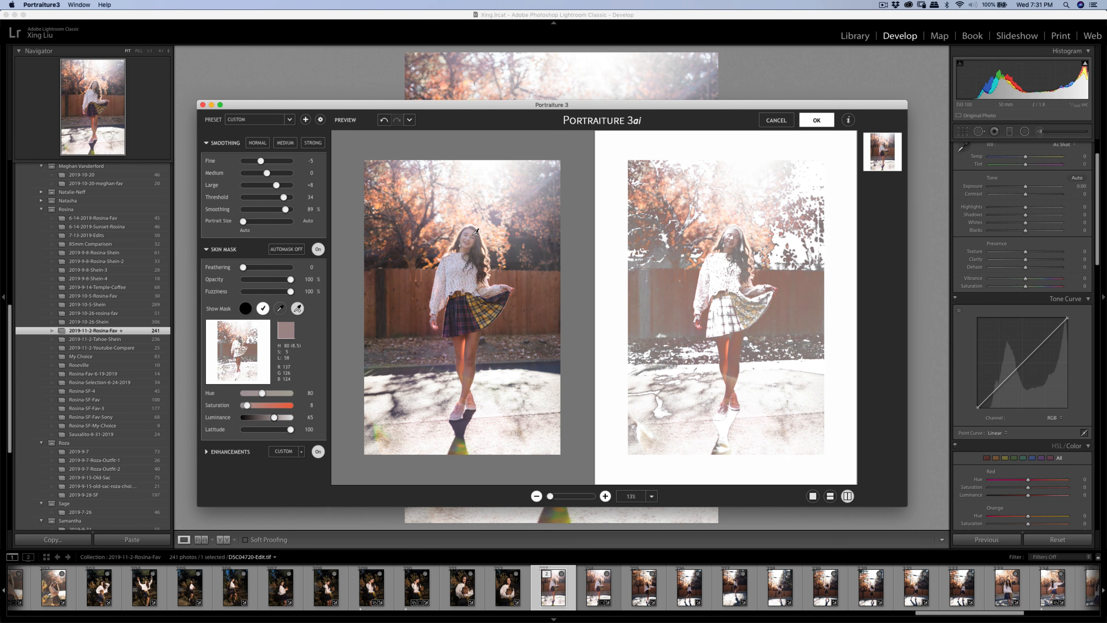
{"action": "left_click", "coordinate": [471, 229]}
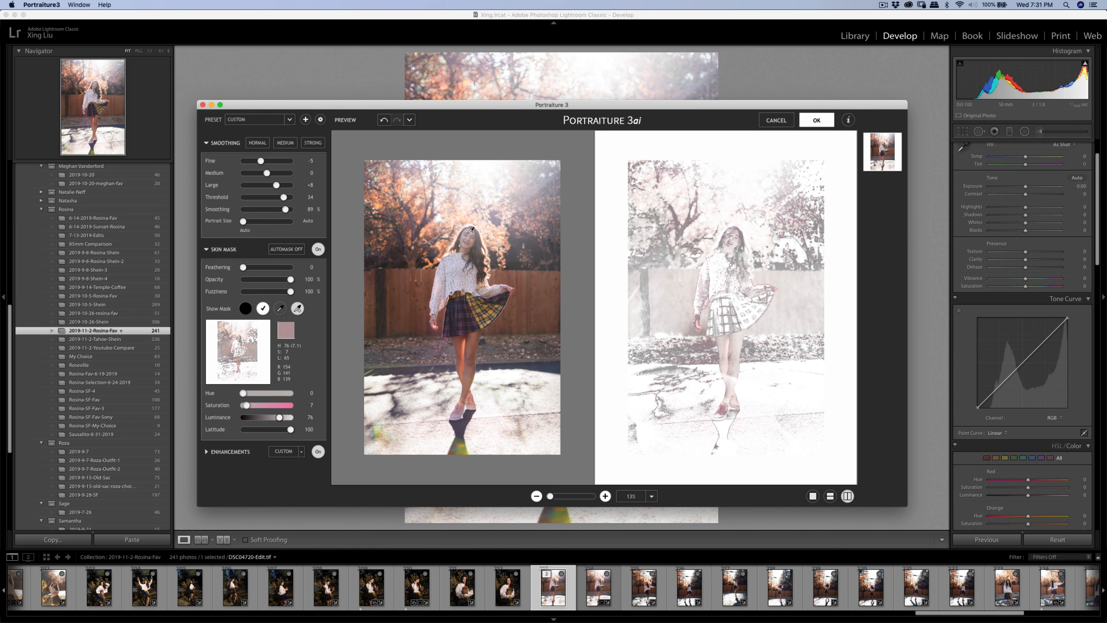
{"action": "left_click", "coordinate": [817, 121]}
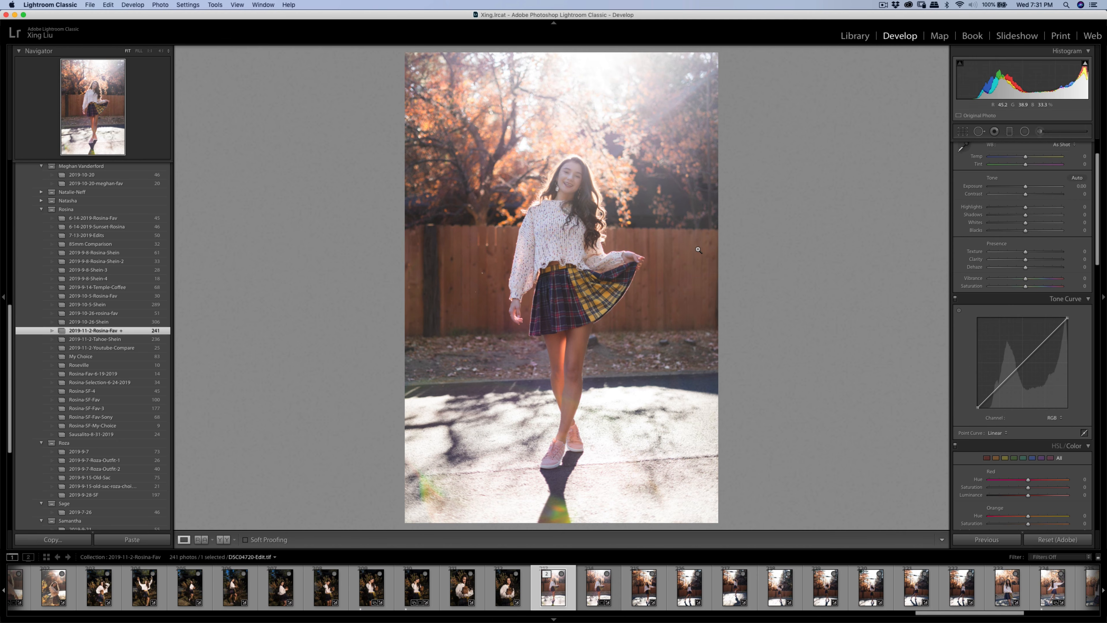
- Open Export One File settings for DSC04720-Edit.jpg, exporting to a hard-drive folder
{"action": "key", "text": "super+shift+e"}
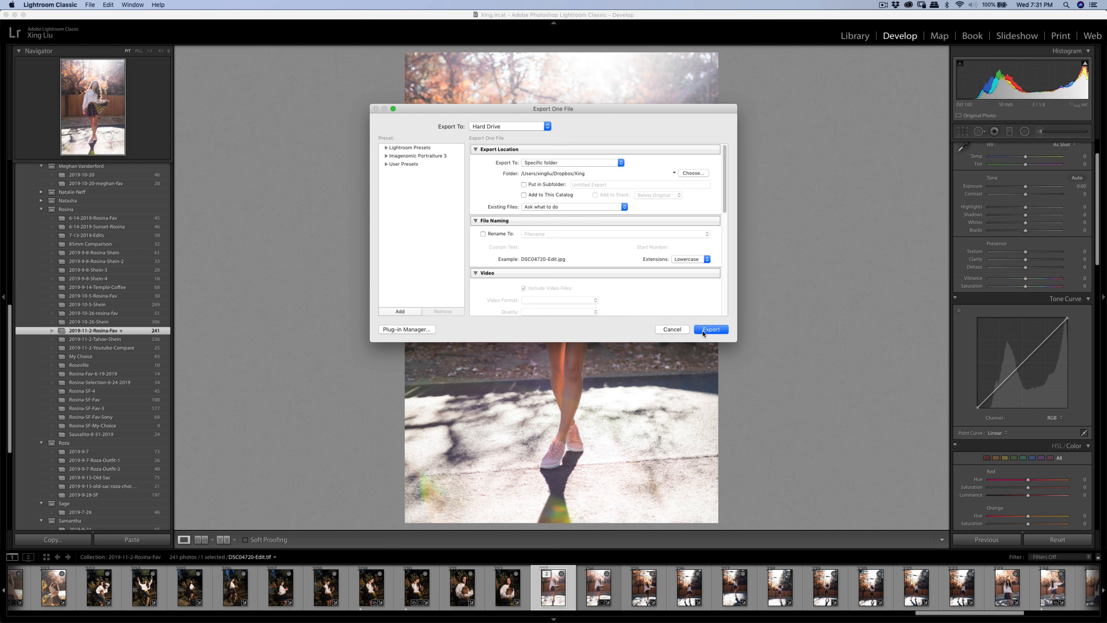
- Export the smoothed copy as a quality-100 sRGB JPEG, then open DSC04722.ARW
{"action": "scroll", "coordinate": [640, 225], "scroll_direction": "down", "scroll_amount": 5}
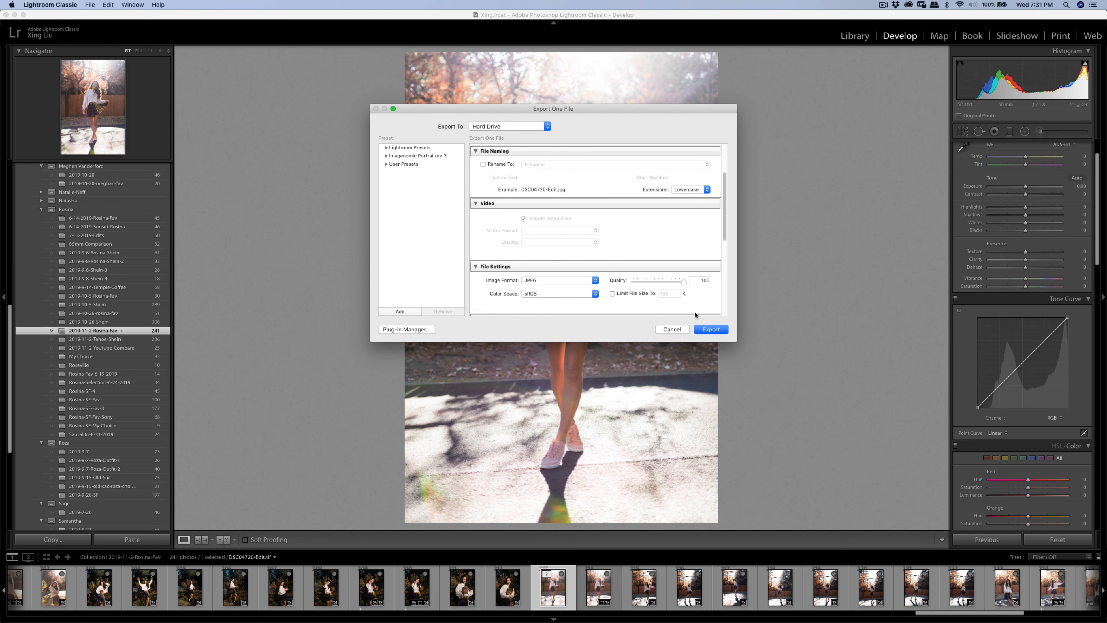
{"action": "left_click", "coordinate": [701, 330]}
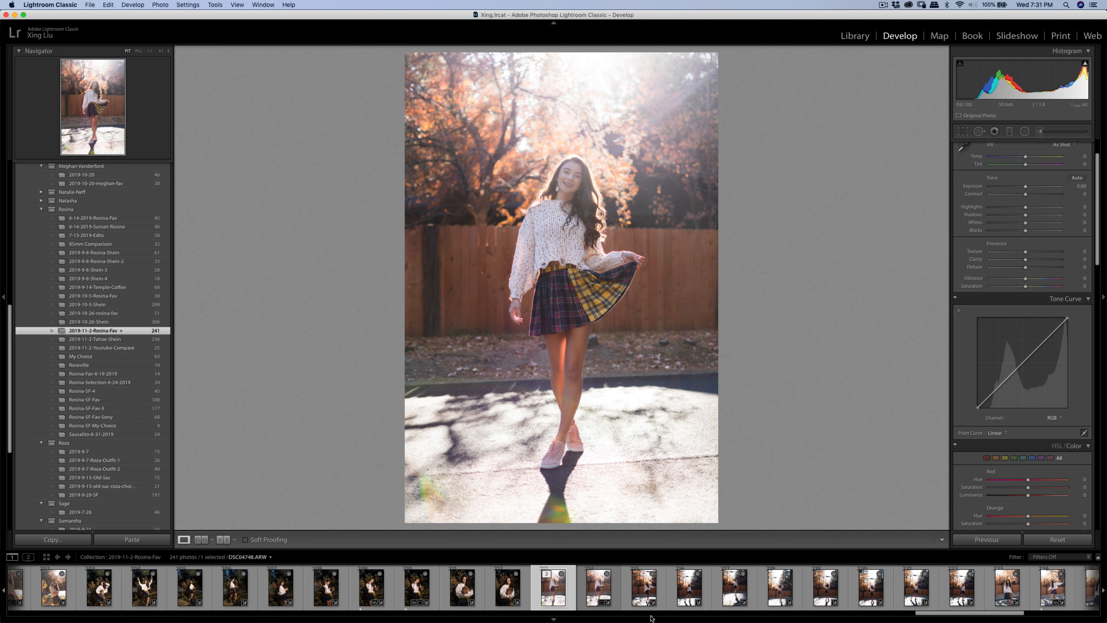
{"action": "left_click", "coordinate": [646, 593]}
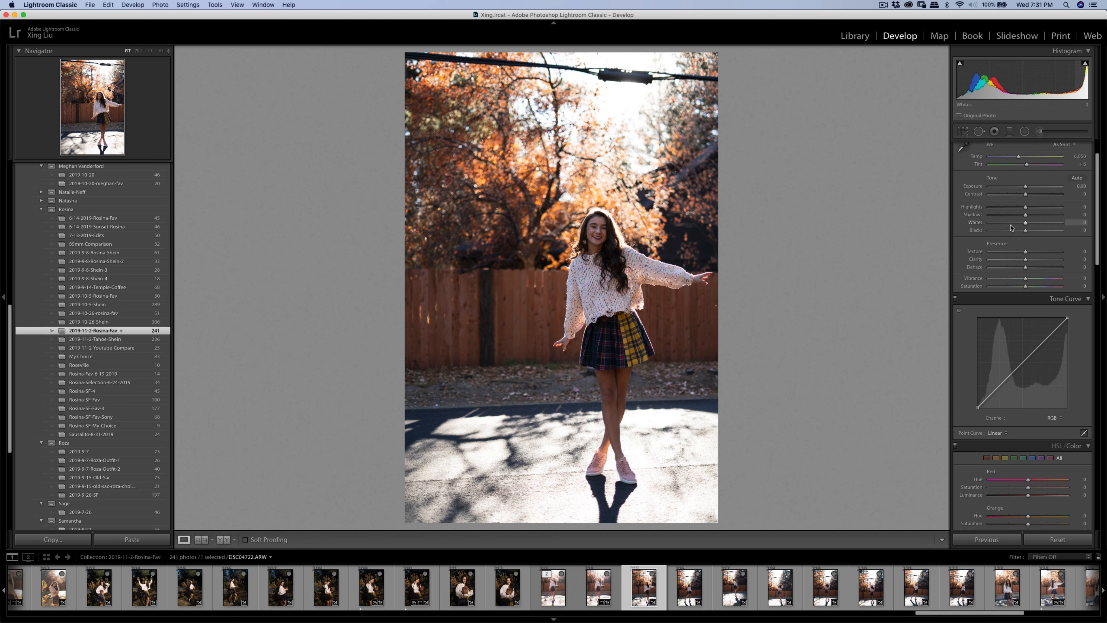
- Set Contrast to +19, then add a lifted midtone point and a lowered shadow point to the tone curve
{"action": "mouse_move", "coordinate": [1025, 195]}
{"action": "left_mouse_down"}
{"action": "mouse_move", "coordinate": [1035, 200]}
{"action": "mouse_move", "coordinate": [1020, 208]}
{"action": "left_mouse_up"}
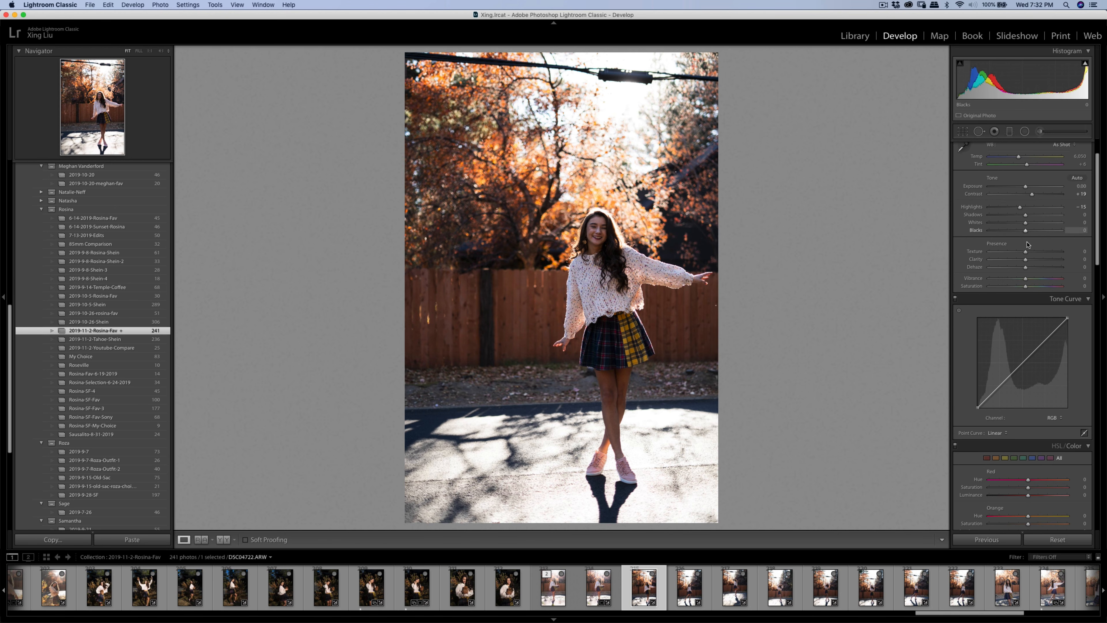
{"action": "left_click", "coordinate": [1020, 366]}
{"action": "left_click_drag", "start_coordinate": [1021, 366], "coordinate": [1017, 363]}
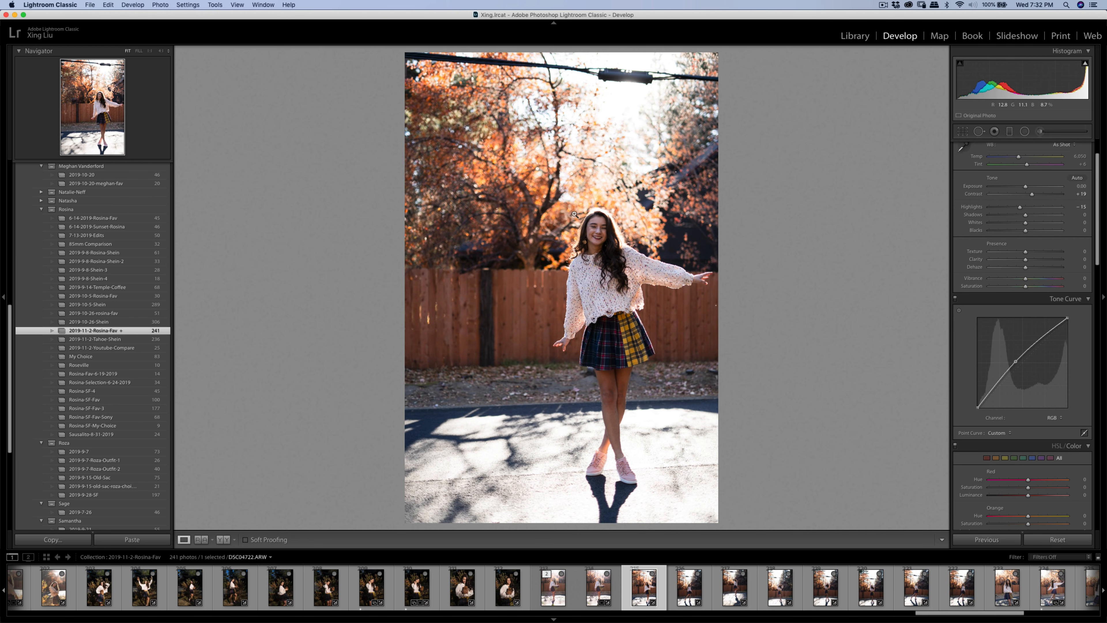
{"action": "left_click_drag", "start_coordinate": [993, 390], "coordinate": [1018, 366]}
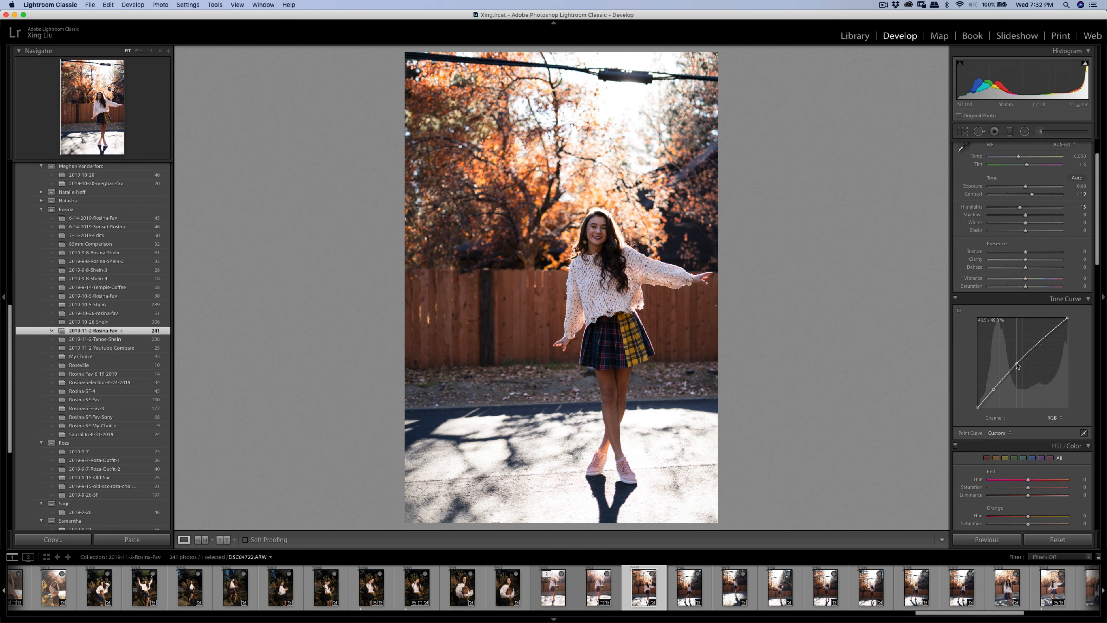
- Brush a Shadows 29 lift over the face and sleeve, and raise overall Shadows to +14
{"action": "left_click", "coordinate": [1040, 132]}
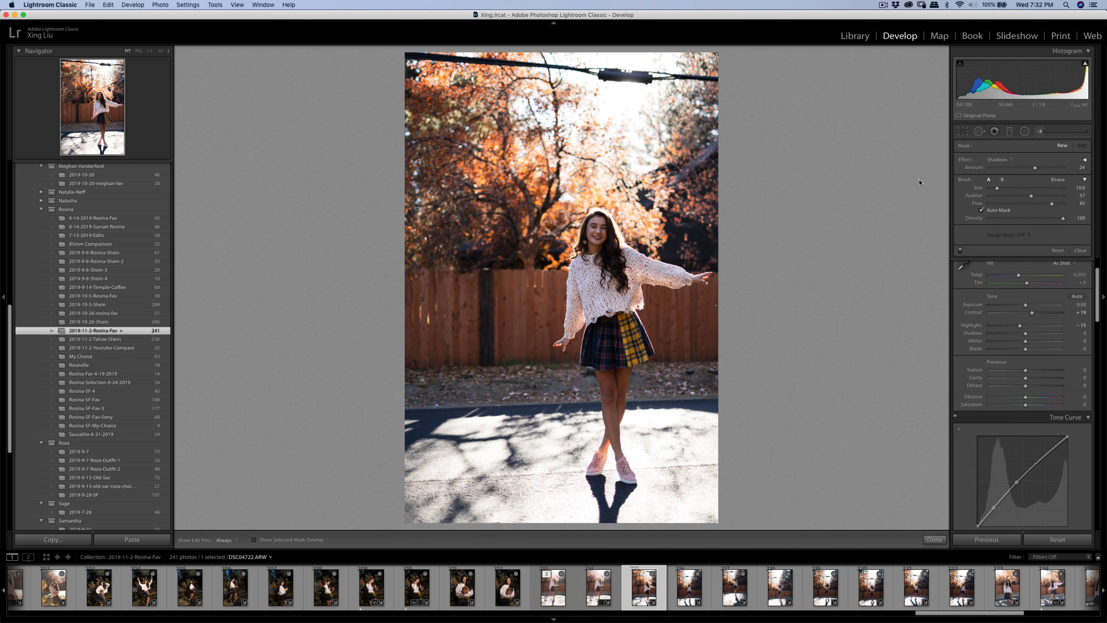
{"action": "left_click_drag", "start_coordinate": [1036, 169], "coordinate": [1038, 168]}
{"action": "mouse_move", "coordinate": [597, 233]}
{"action": "left_mouse_down"}
{"action": "mouse_move", "coordinate": [634, 352]}
{"action": "mouse_move", "coordinate": [622, 408]}
{"action": "mouse_move", "coordinate": [615, 335]}
{"action": "mouse_move", "coordinate": [612, 446]}
{"action": "mouse_move", "coordinate": [591, 474]}
{"action": "mouse_move", "coordinate": [619, 372]}
{"action": "mouse_move", "coordinate": [609, 345]}
{"action": "mouse_move", "coordinate": [662, 254]}
{"action": "mouse_move", "coordinate": [677, 274]}
{"action": "left_mouse_up"}
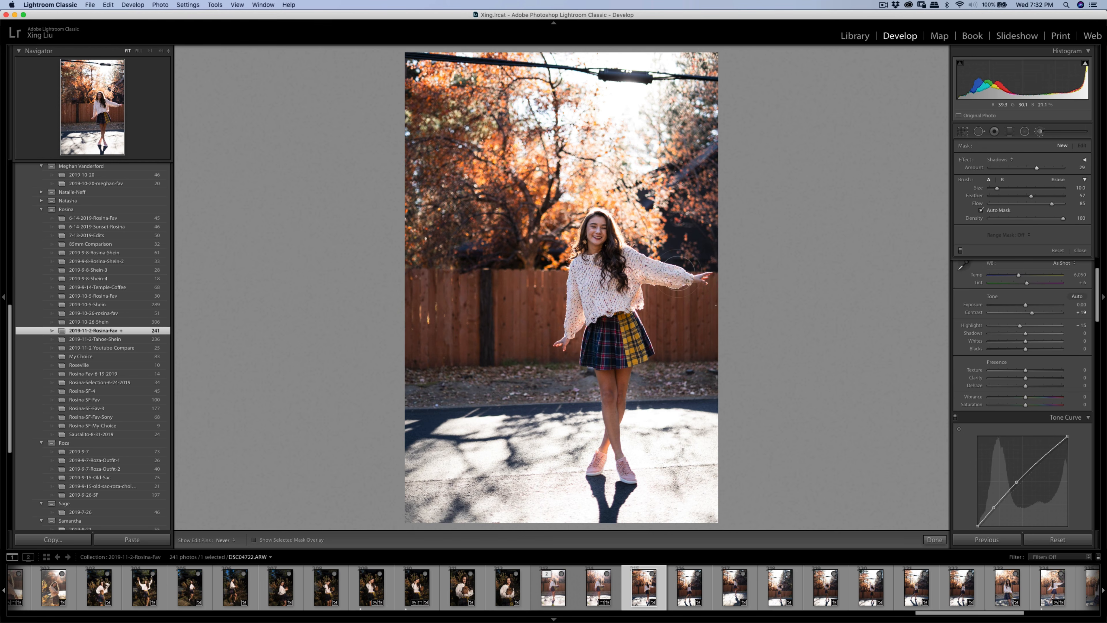
{"action": "mouse_move", "coordinate": [589, 260]}
{"action": "left_mouse_down"}
{"action": "mouse_move", "coordinate": [572, 292]}
{"action": "mouse_move", "coordinate": [588, 332]}
{"action": "mouse_move", "coordinate": [576, 291]}
{"action": "left_mouse_up"}
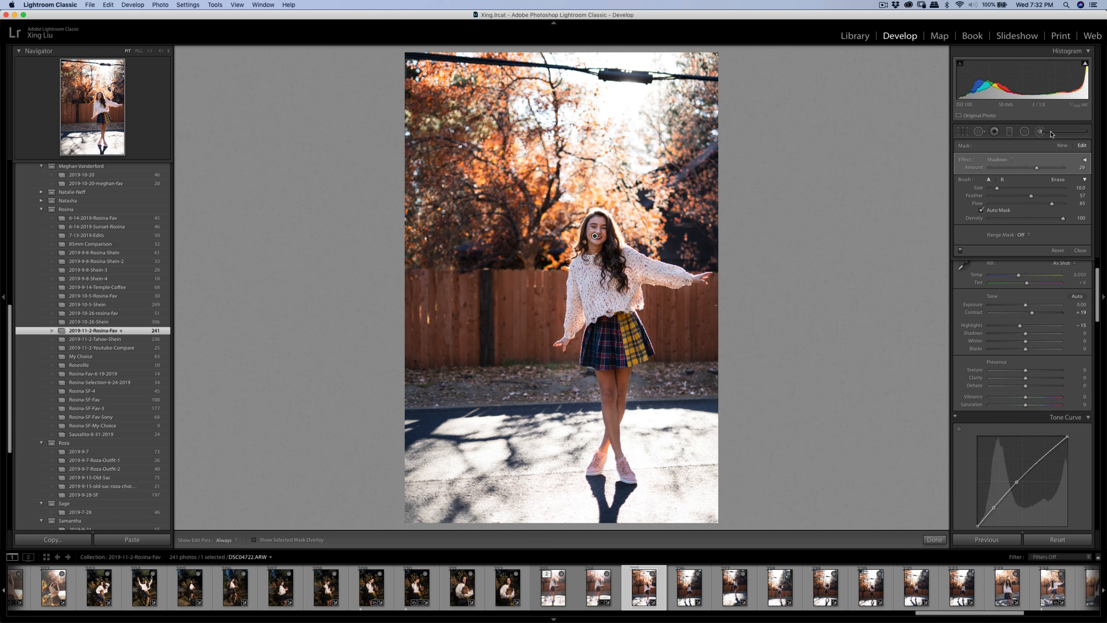
{"action": "left_click", "coordinate": [1062, 145]}
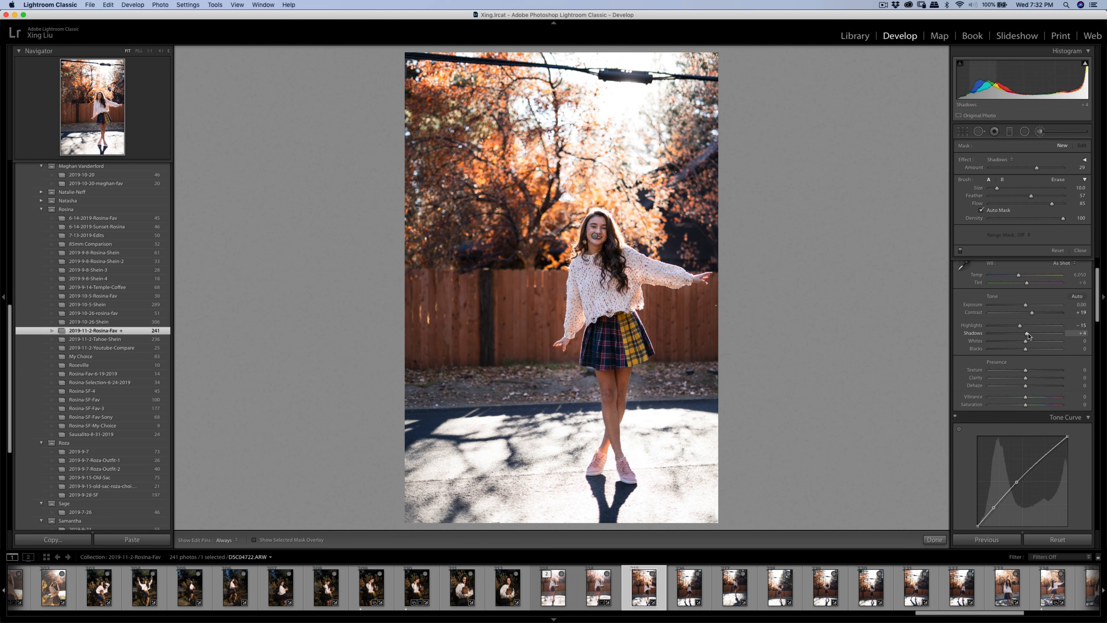
{"action": "left_click_drag", "start_coordinate": [1026, 334], "coordinate": [1027, 309]}
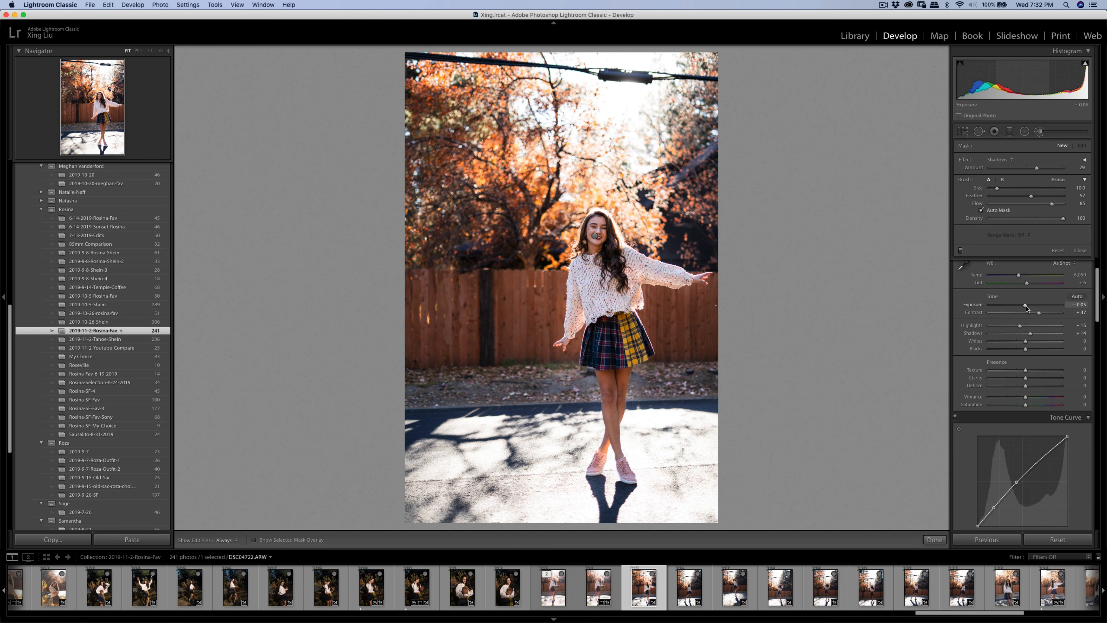
{"action": "left_click", "coordinate": [964, 131]}
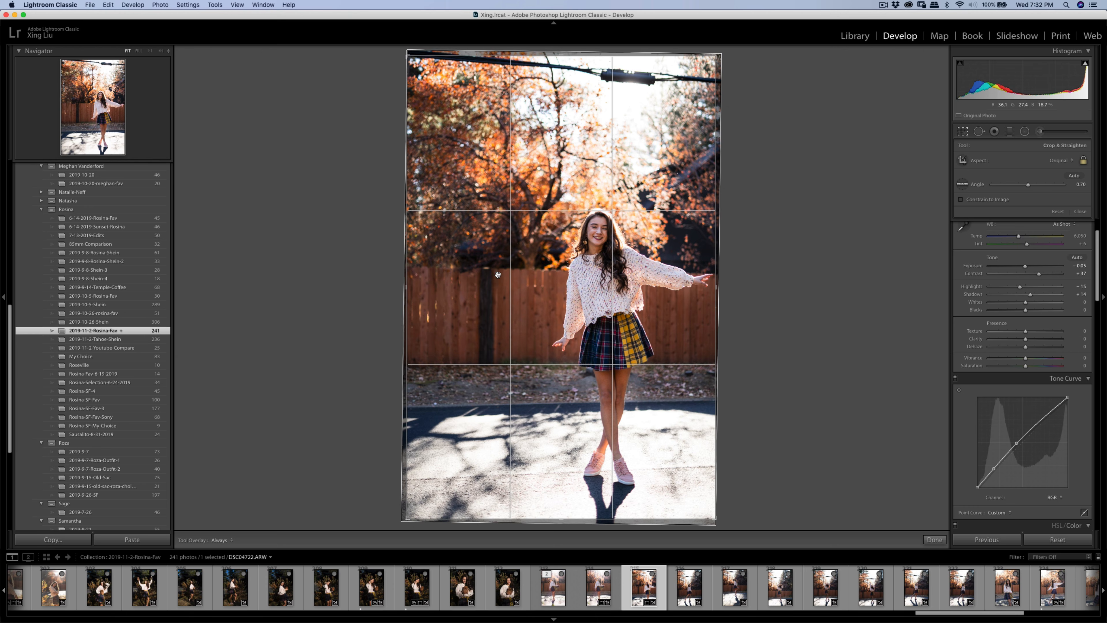
- Pull the crop's top-left corner inward twice, shift the photo up, and commit the crop
{"action": "left_click_drag", "start_coordinate": [407, 56], "coordinate": [432, 95]}
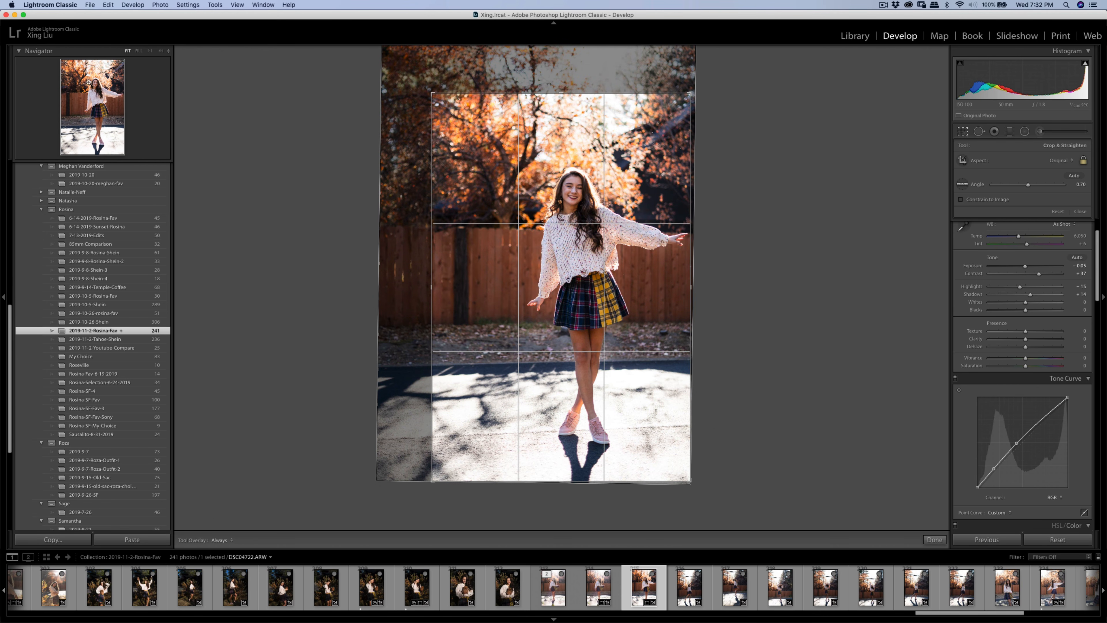
{"action": "left_click_drag", "start_coordinate": [432, 94], "coordinate": [440, 102]}
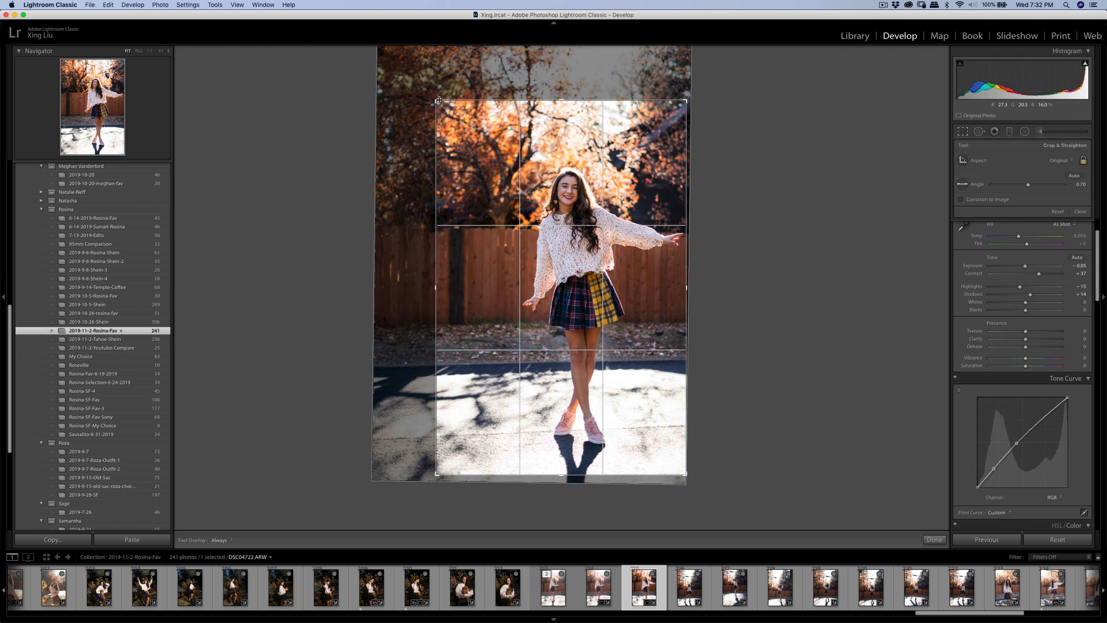
{"action": "left_click_drag", "start_coordinate": [503, 151], "coordinate": [503, 147]}
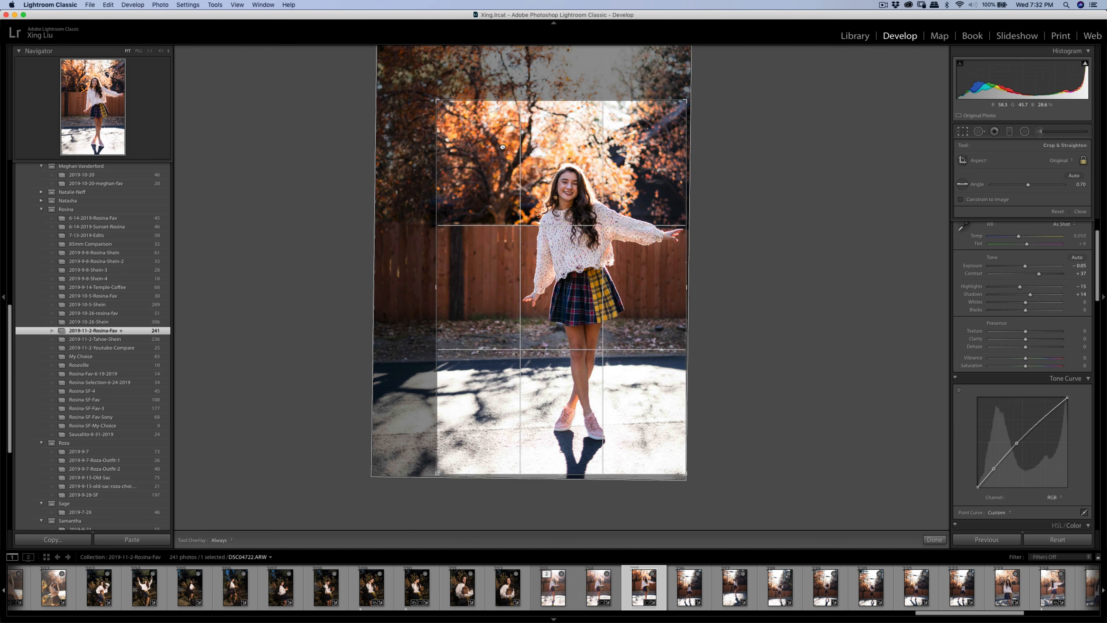
{"action": "key", "text": "Return"}
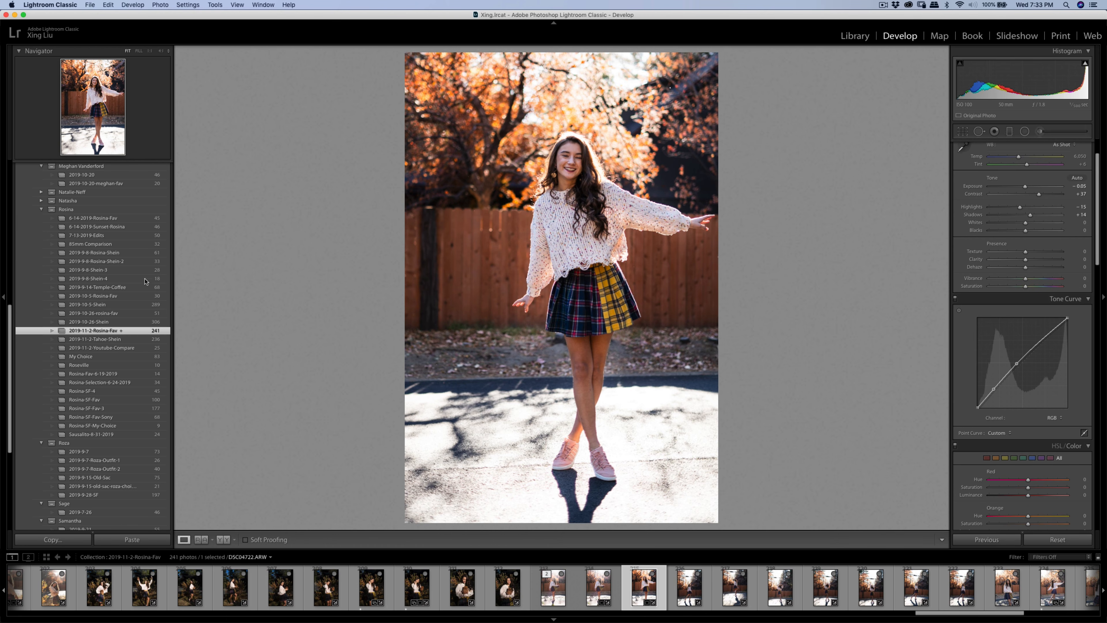
- Copy DSC04722.ARW's edit settings and paste them onto the walking photo DSC04748.ARW
{"action": "left_click", "coordinate": [53, 539]}
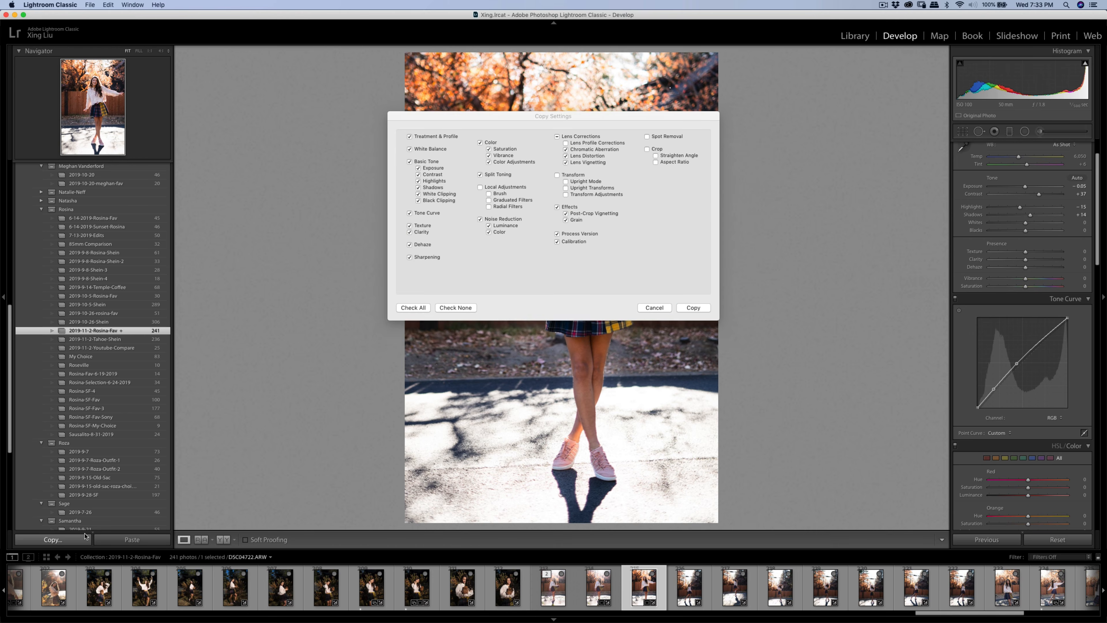
{"action": "left_click", "coordinate": [693, 307]}
{"action": "left_click", "coordinate": [681, 591]}
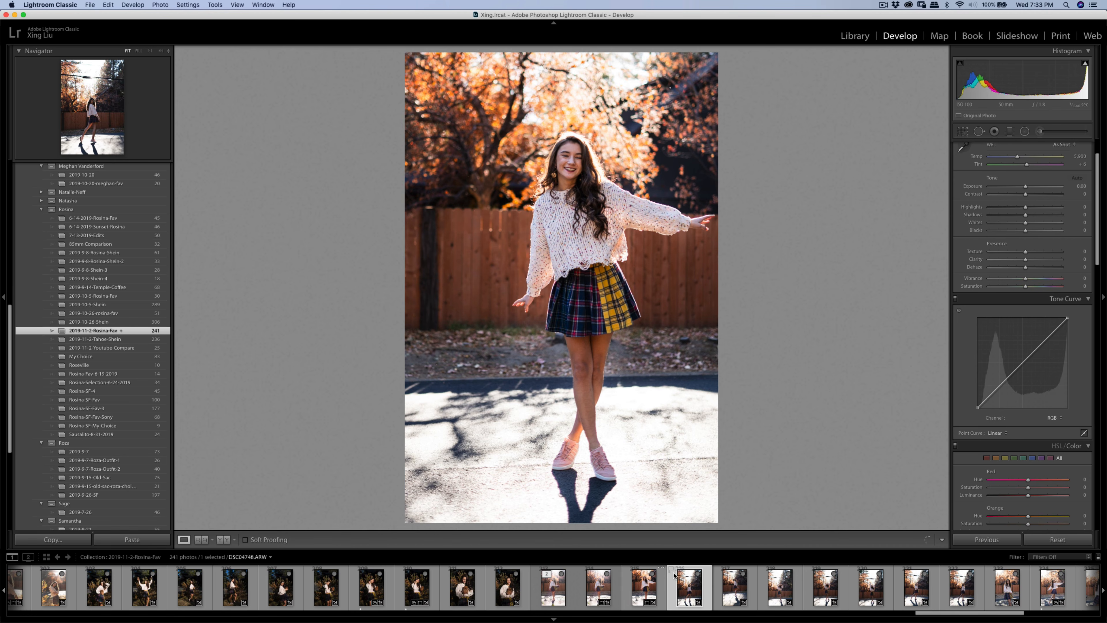
{"action": "left_click", "coordinate": [109, 540]}
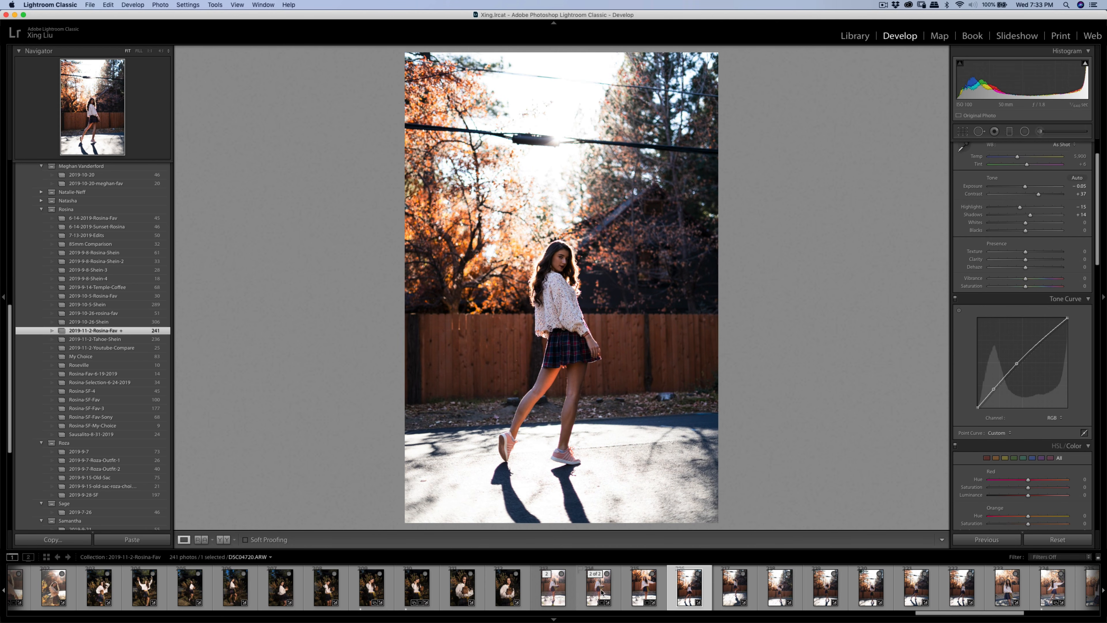
{"action": "left_click", "coordinate": [699, 586]}
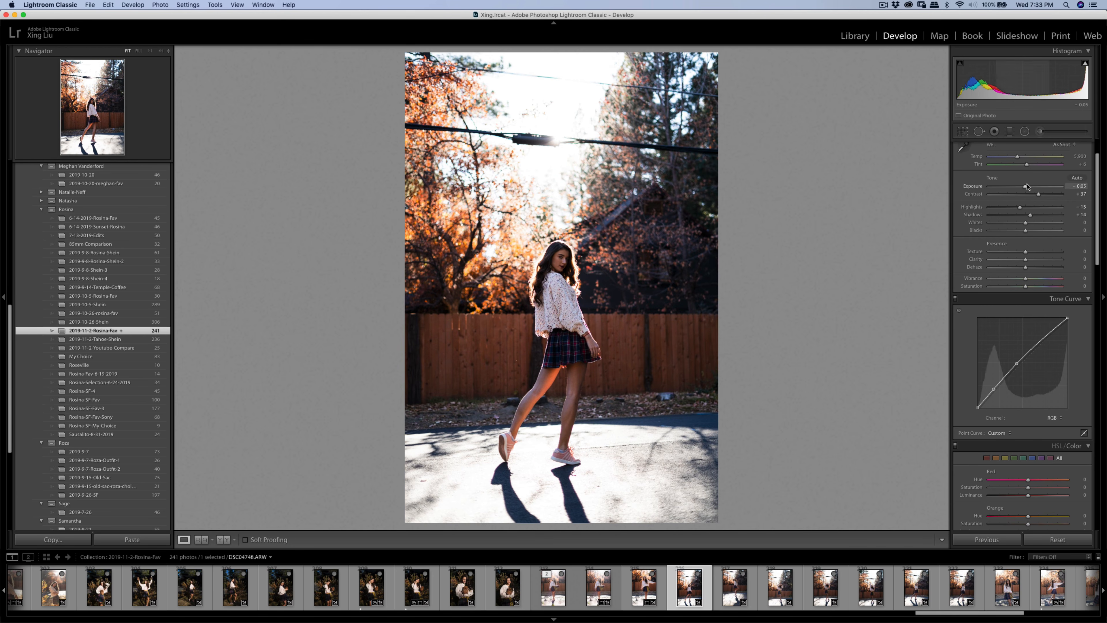
{"action": "left_click", "coordinate": [1045, 132]}
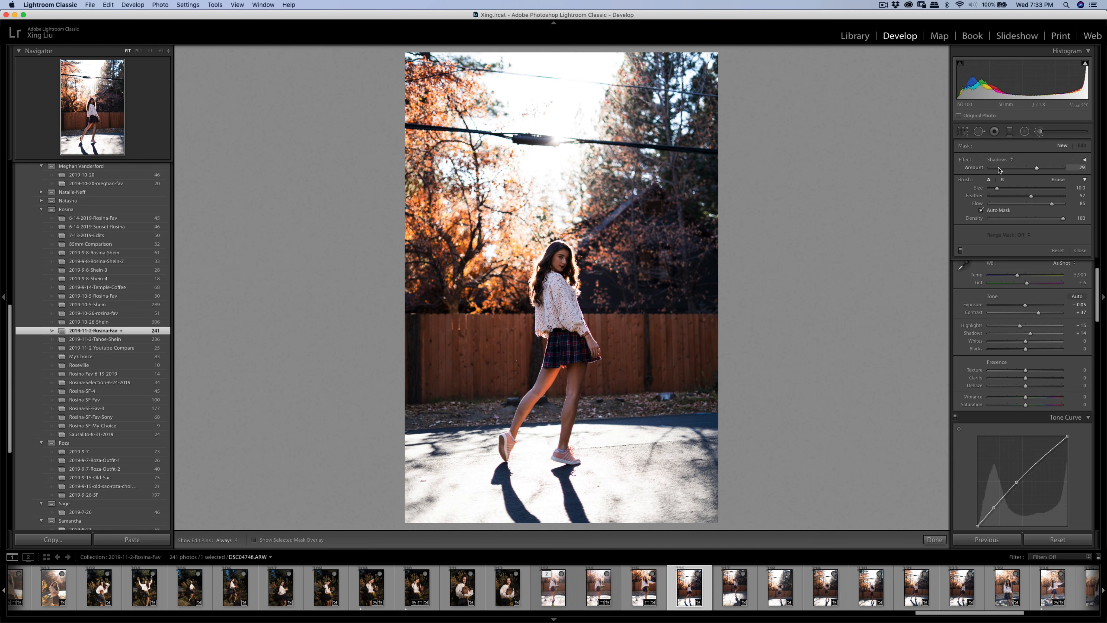
- Paint Shadows 29 brush strokes brightening her sweater, body and legs
{"action": "key", "text": "h"}
{"action": "mouse_move", "coordinate": [560, 257]}
{"action": "left_mouse_down"}
{"action": "mouse_move", "coordinate": [561, 413]}
{"action": "mouse_move", "coordinate": [560, 392]}
{"action": "mouse_move", "coordinate": [561, 409]}
{"action": "mouse_move", "coordinate": [538, 420]}
{"action": "mouse_move", "coordinate": [551, 371]}
{"action": "mouse_move", "coordinate": [526, 432]}
{"action": "left_mouse_up"}
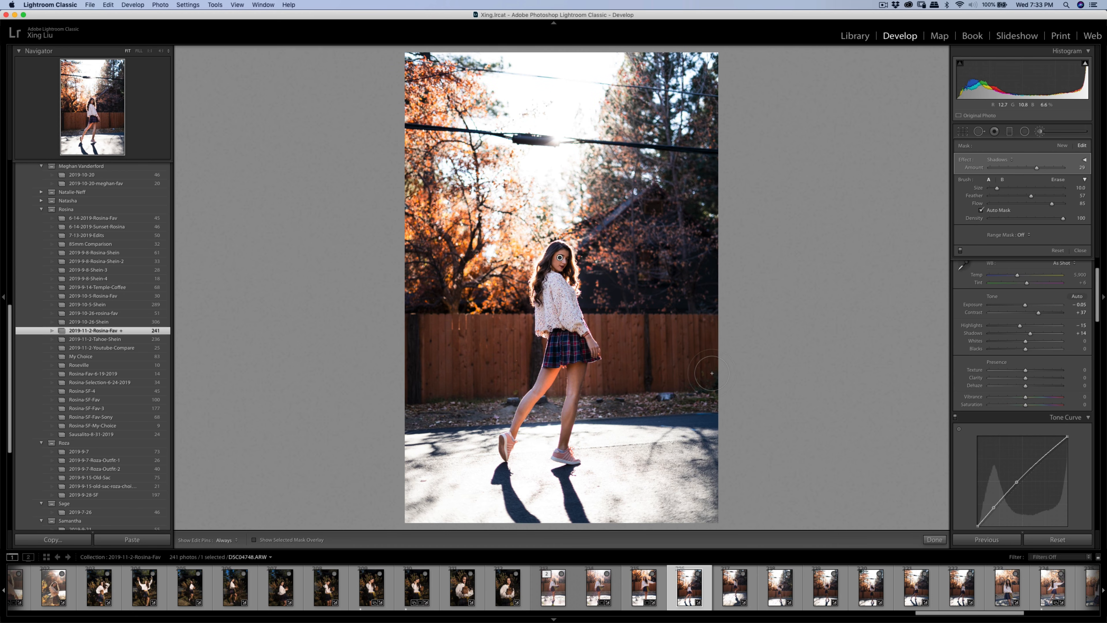
{"action": "key", "text": "super+z"}
{"action": "key", "text": "super+z"}
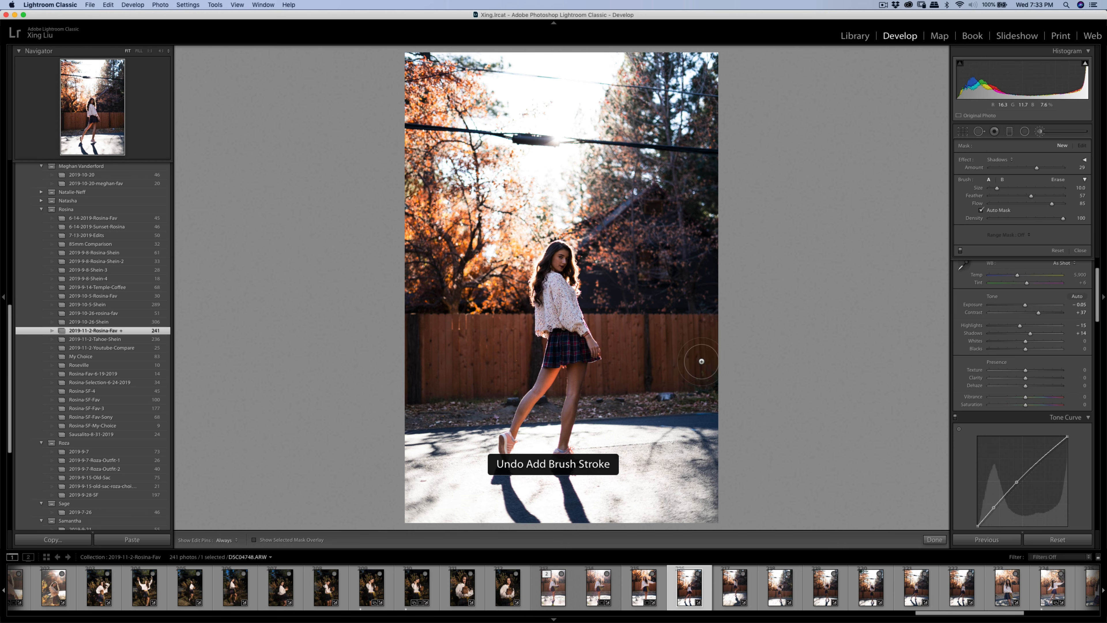
{"action": "key", "text": "h"}
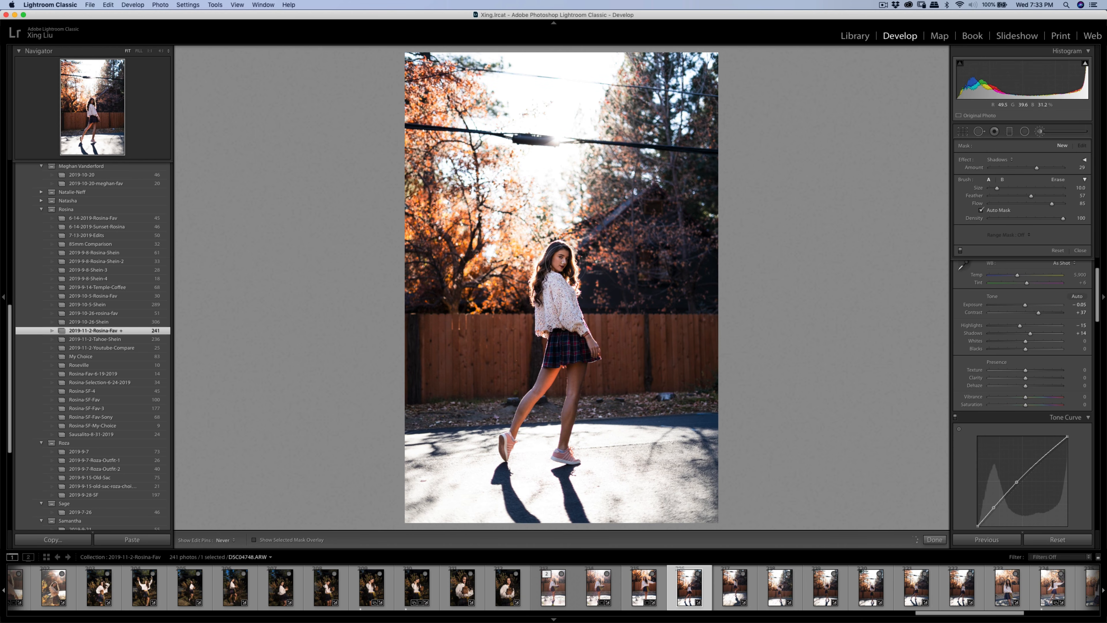
{"action": "left_click_drag", "start_coordinate": [562, 263], "coordinate": [574, 337]}
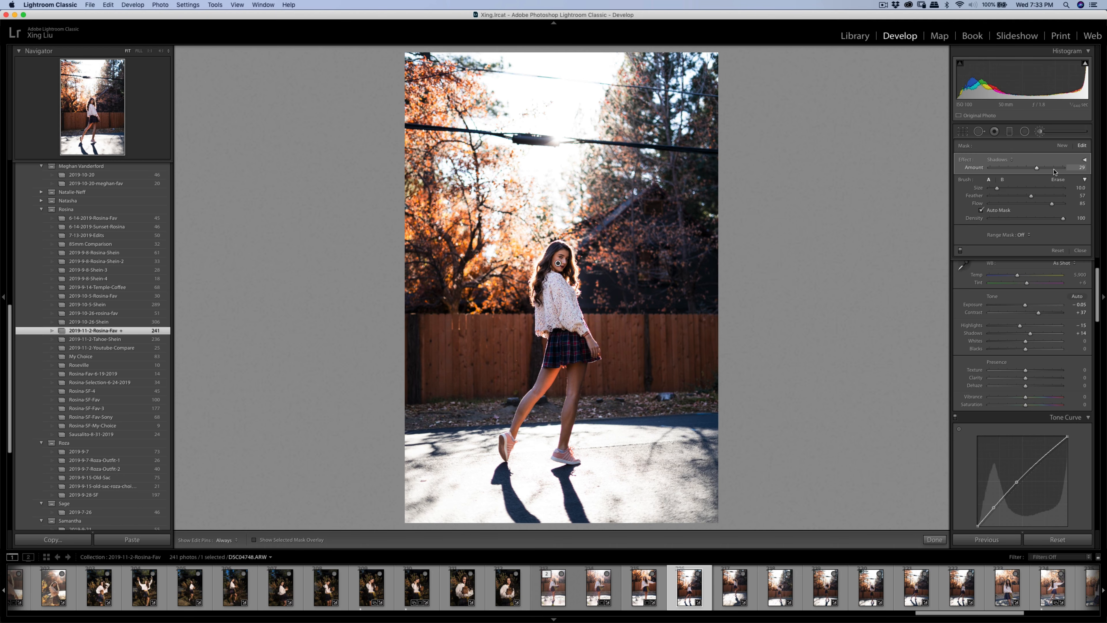
{"action": "left_click", "coordinate": [1063, 145]}
{"action": "left_click_drag", "start_coordinate": [1036, 168], "coordinate": [1032, 171]}
{"action": "mouse_move", "coordinate": [565, 302]}
{"action": "left_mouse_down"}
{"action": "mouse_move", "coordinate": [576, 407]}
{"action": "mouse_move", "coordinate": [560, 455]}
{"action": "left_mouse_up"}
{"action": "key", "text": "h"}
{"action": "mouse_move", "coordinate": [560, 347]}
{"action": "left_mouse_down"}
{"action": "mouse_move", "coordinate": [508, 442]}
{"action": "mouse_move", "coordinate": [543, 361]}
{"action": "left_mouse_up"}
{"action": "key", "text": "h"}
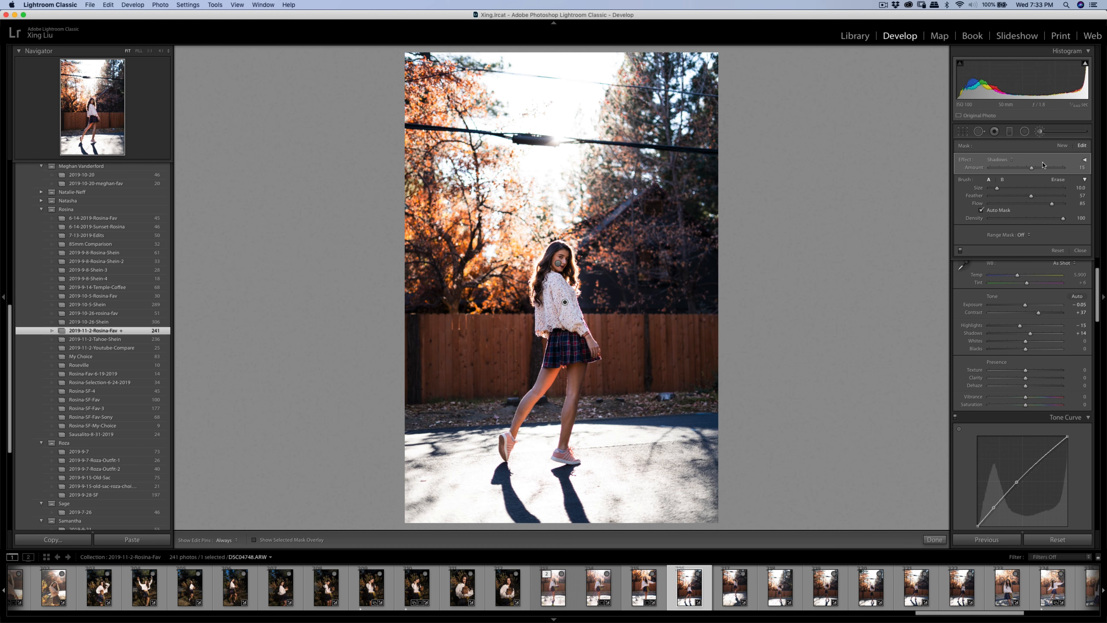
{"action": "left_click", "coordinate": [1060, 146]}
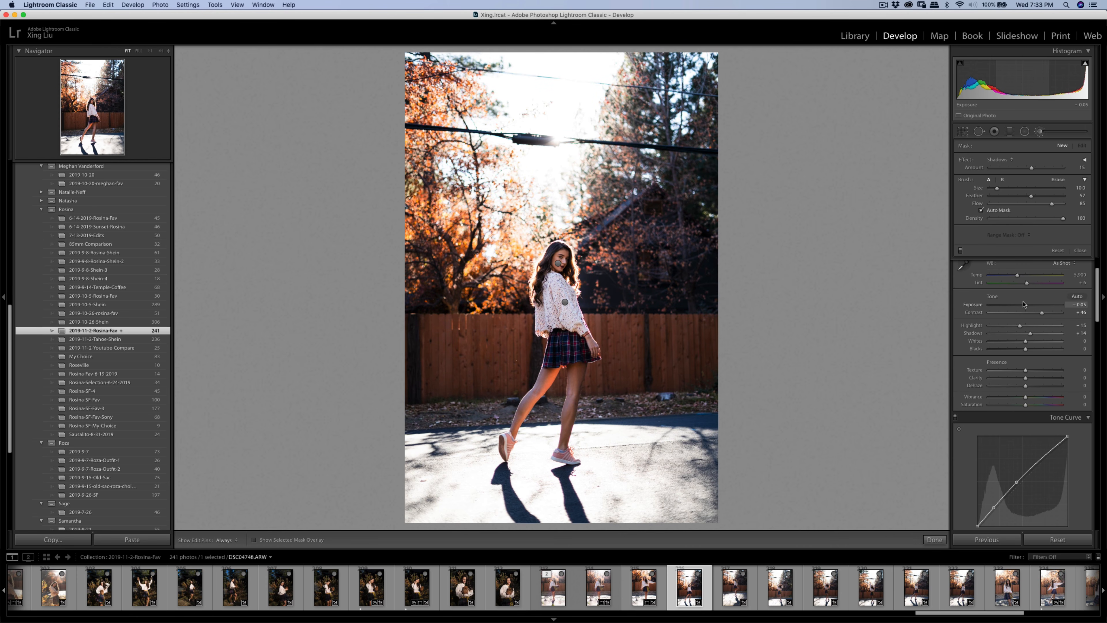
- Raise overall Exposure to +0.10 and tilt the photo 0.80°
{"action": "left_click_drag", "start_coordinate": [1025, 306], "coordinate": [1026, 307]}
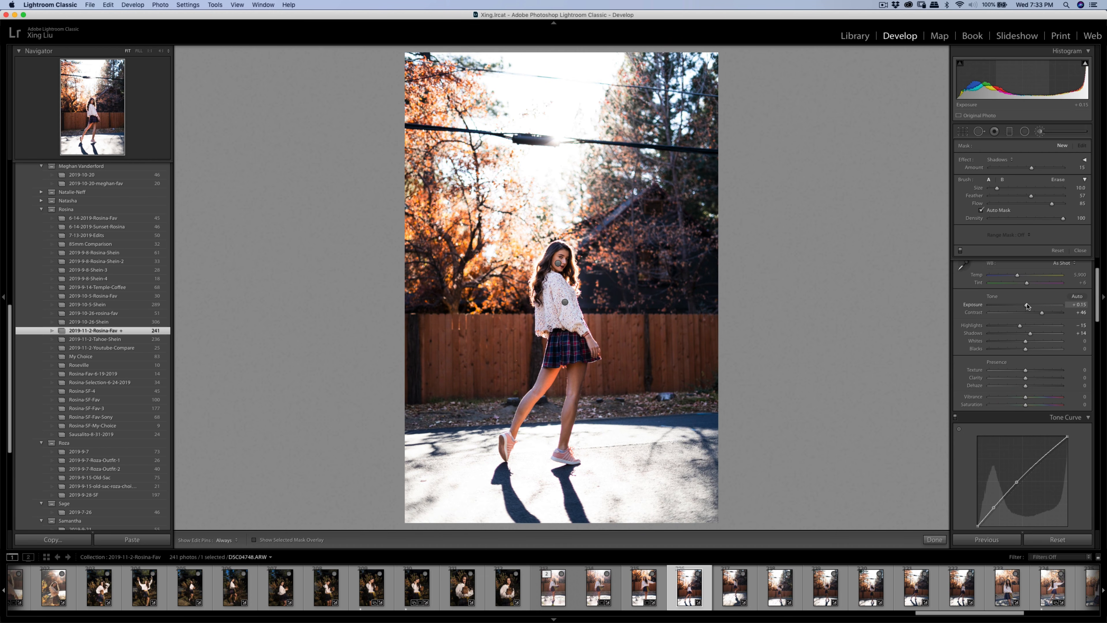
{"action": "left_click_drag", "start_coordinate": [1026, 306], "coordinate": [1027, 306]}
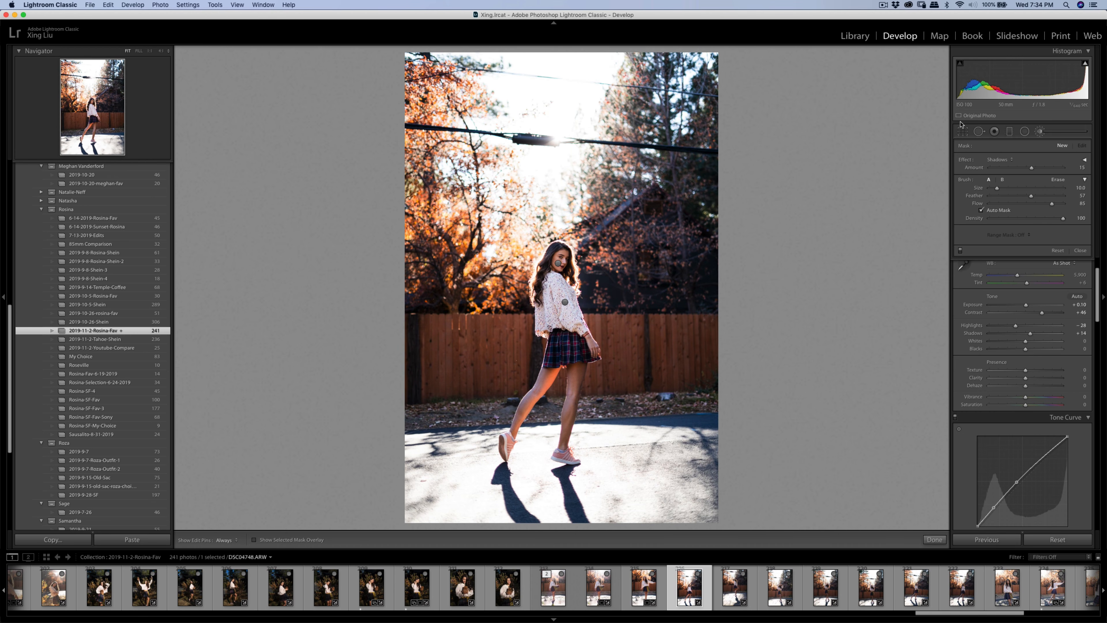
{"action": "left_click", "coordinate": [963, 131]}
{"action": "left_click_drag", "start_coordinate": [859, 204], "coordinate": [858, 210]}
- Constrain the crop to 4 x 5, rotate about 1.1°, tighten and reposition it, then apply
{"action": "left_click", "coordinate": [1053, 161]}
{"action": "left_click", "coordinate": [1050, 183]}
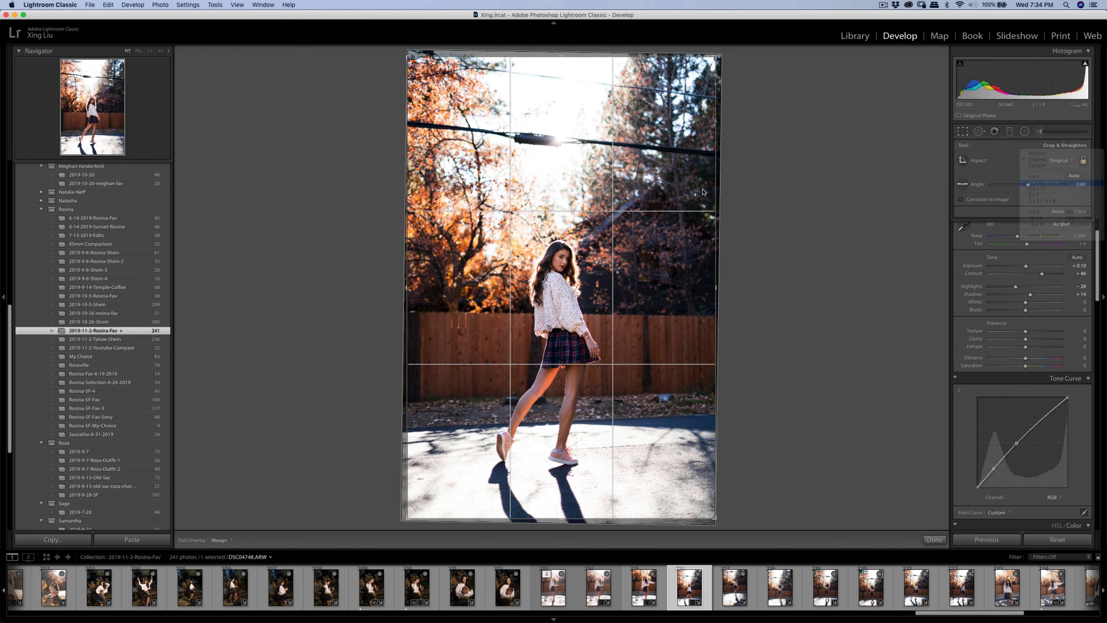
{"action": "left_click_drag", "start_coordinate": [715, 96], "coordinate": [700, 114]}
{"action": "mouse_move", "coordinate": [646, 191]}
{"action": "left_mouse_down"}
{"action": "mouse_move", "coordinate": [633, 192]}
{"action": "mouse_move", "coordinate": [647, 193]}
{"action": "left_mouse_up"}
{"action": "left_click_drag", "start_coordinate": [742, 213], "coordinate": [744, 215]}
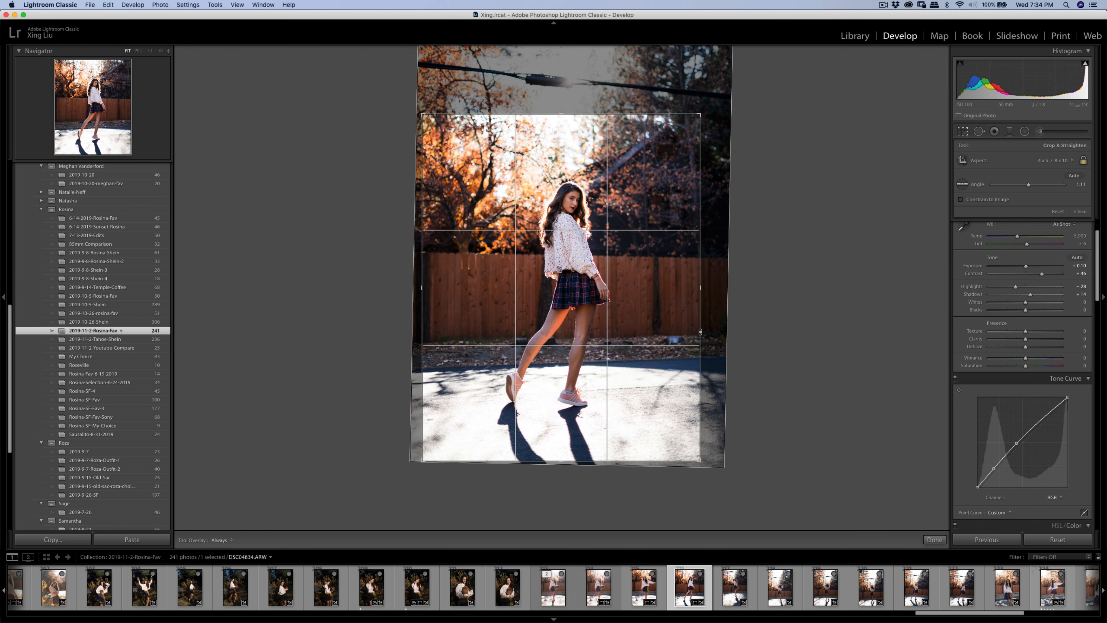
{"action": "left_click_drag", "start_coordinate": [583, 276], "coordinate": [584, 278]}
{"action": "key", "text": "r"}
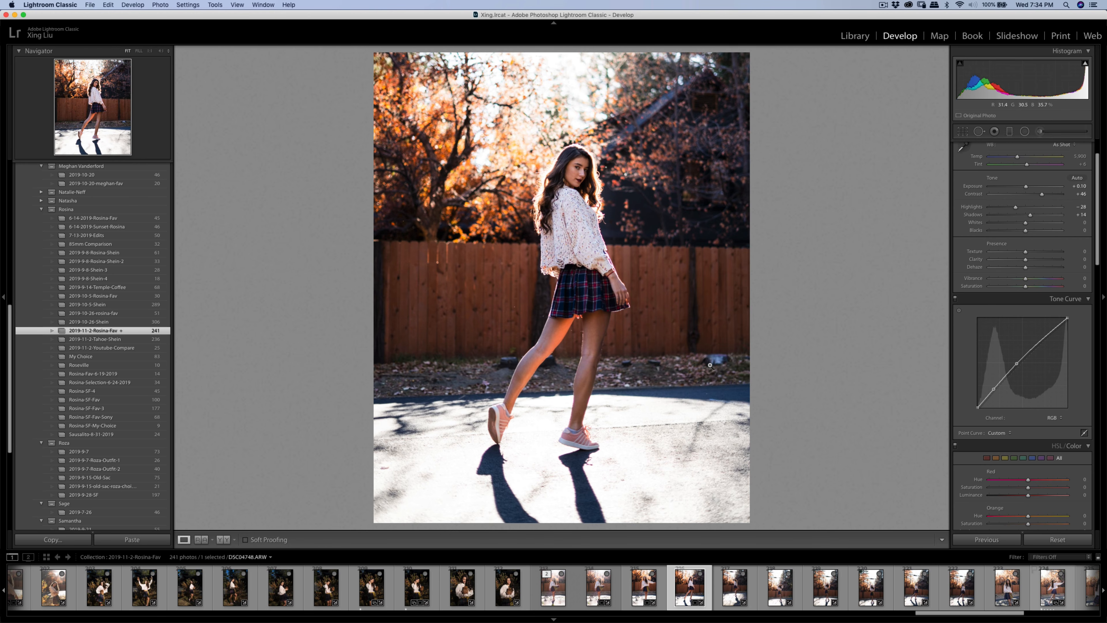
- Zoom in on her legs and heal the dark object by the fence with a size-64 brush
{"action": "left_click", "coordinate": [979, 131]}
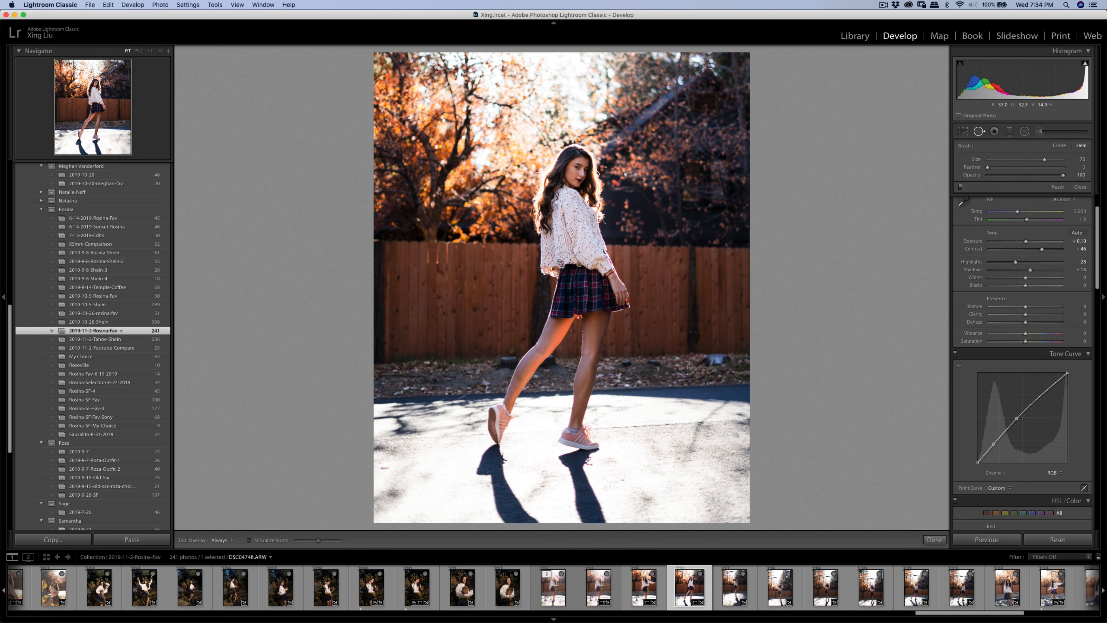
{"action": "key", "text": "bracketleft"}
{"action": "key", "text": "q"}
{"action": "key", "text": "q"}
{"action": "key", "text": "q"}
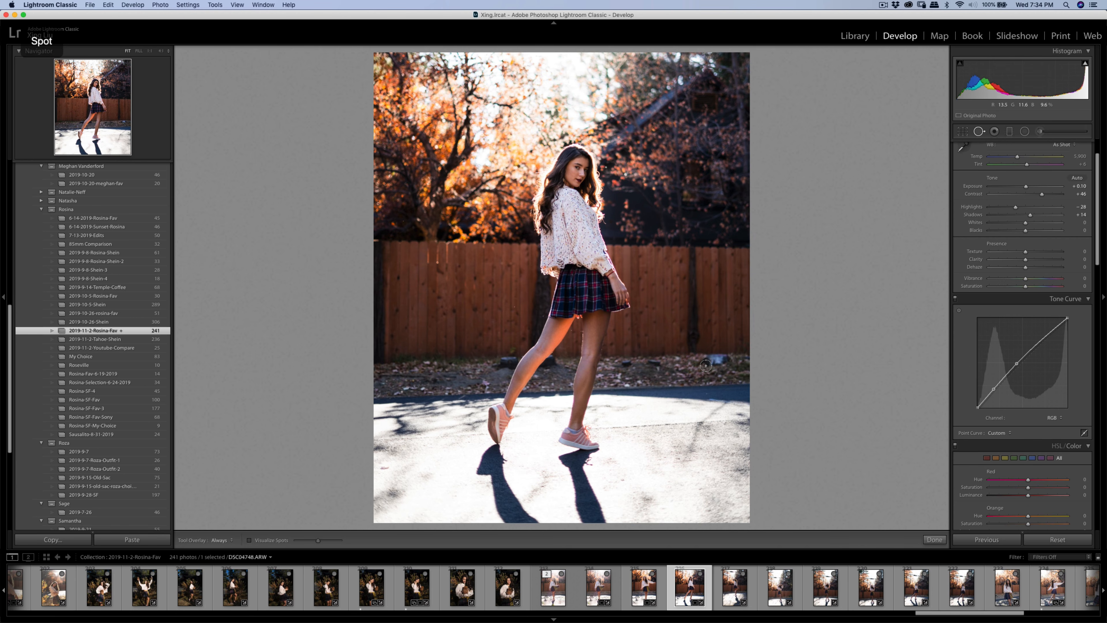
{"action": "key", "text": "super+equal"}
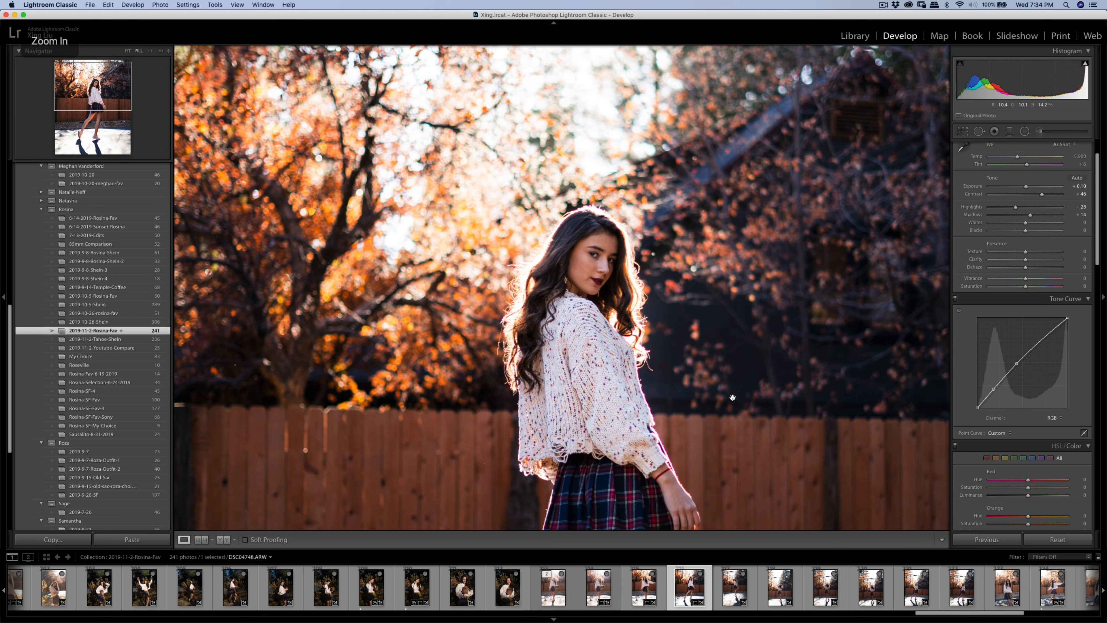
{"action": "mouse_move", "coordinate": [707, 366]}
{"action": "left_mouse_down"}
{"action": "mouse_move", "coordinate": [785, 174]}
{"action": "mouse_move", "coordinate": [798, 244]}
{"action": "left_mouse_up"}
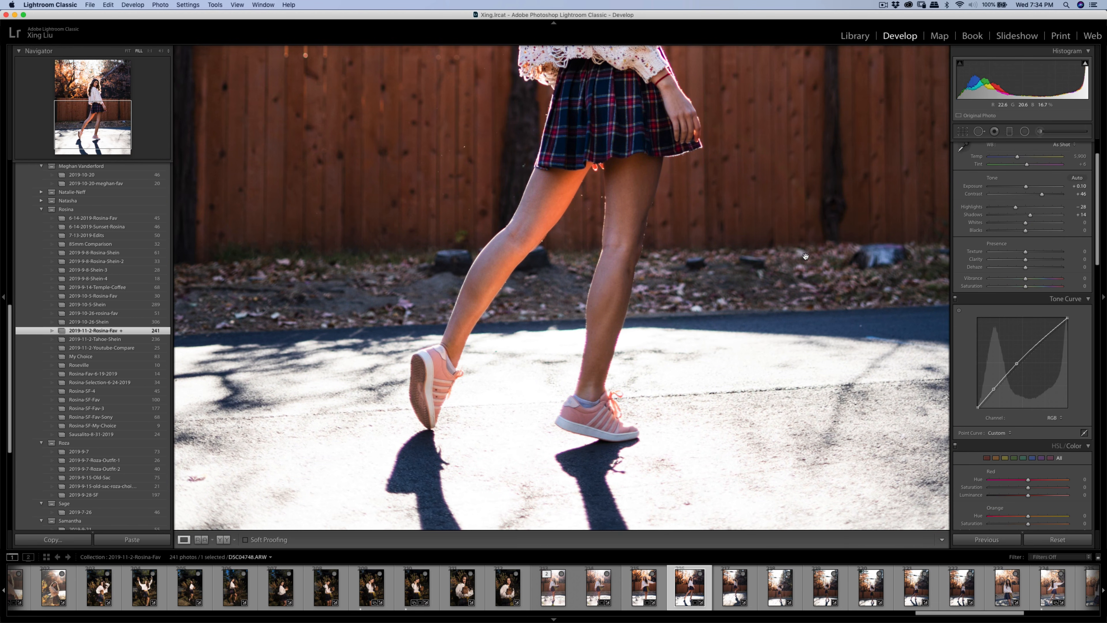
{"action": "key", "text": "q"}
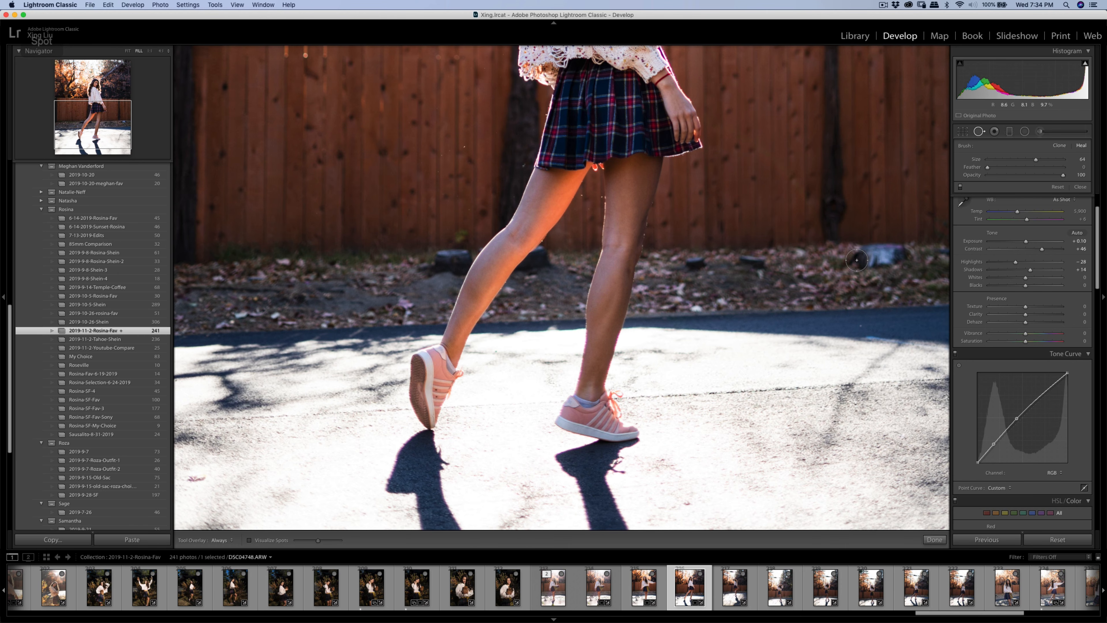
{"action": "mouse_move", "coordinate": [850, 263]}
{"action": "left_mouse_down"}
{"action": "mouse_move", "coordinate": [892, 253]}
{"action": "mouse_move", "coordinate": [857, 254]}
{"action": "mouse_move", "coordinate": [842, 288]}
{"action": "mouse_move", "coordinate": [873, 292]}
{"action": "mouse_move", "coordinate": [858, 288]}
{"action": "left_mouse_up"}
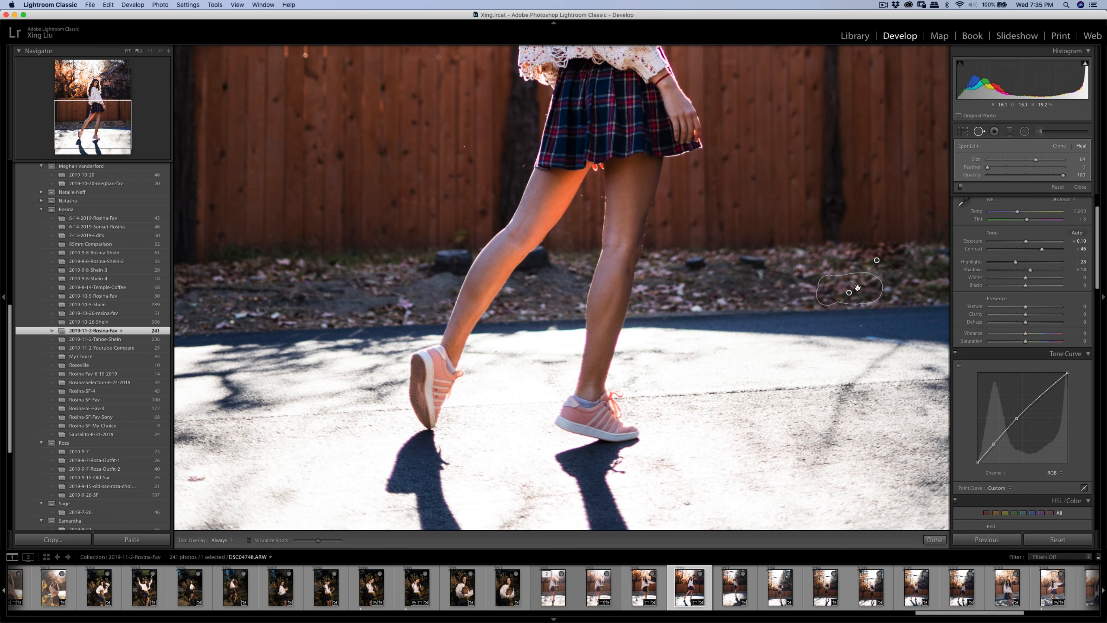
{"action": "left_click", "coordinate": [1041, 132]}
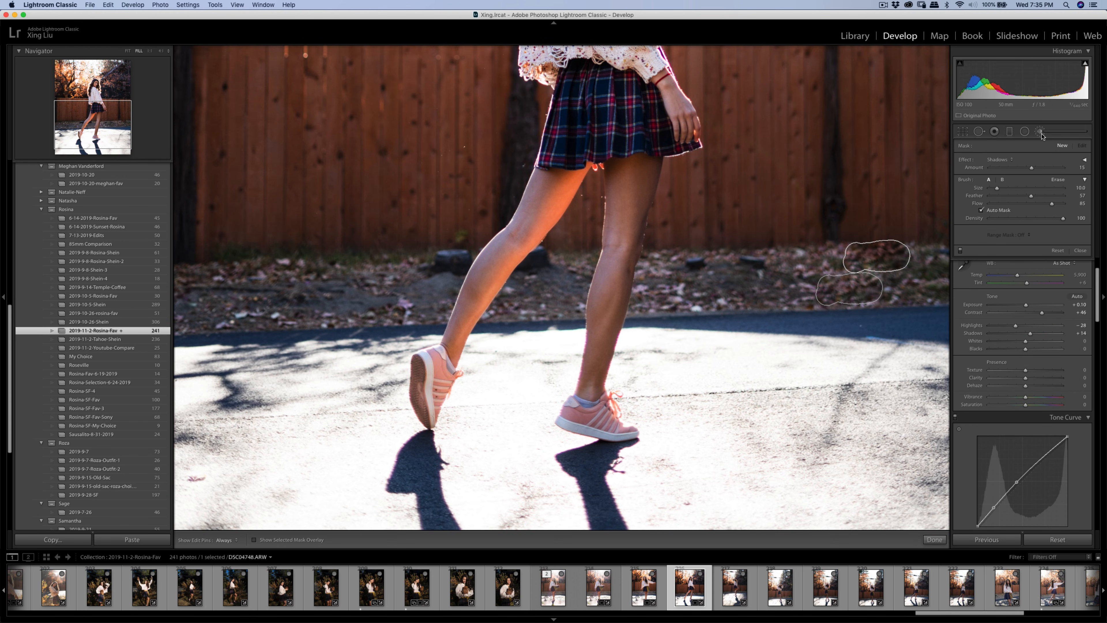
- Paint a Soften Skin (Lite) brush effect over the leaves, then zoom out
{"action": "left_click", "coordinate": [1008, 161]}
{"action": "left_click", "coordinate": [1006, 261]}
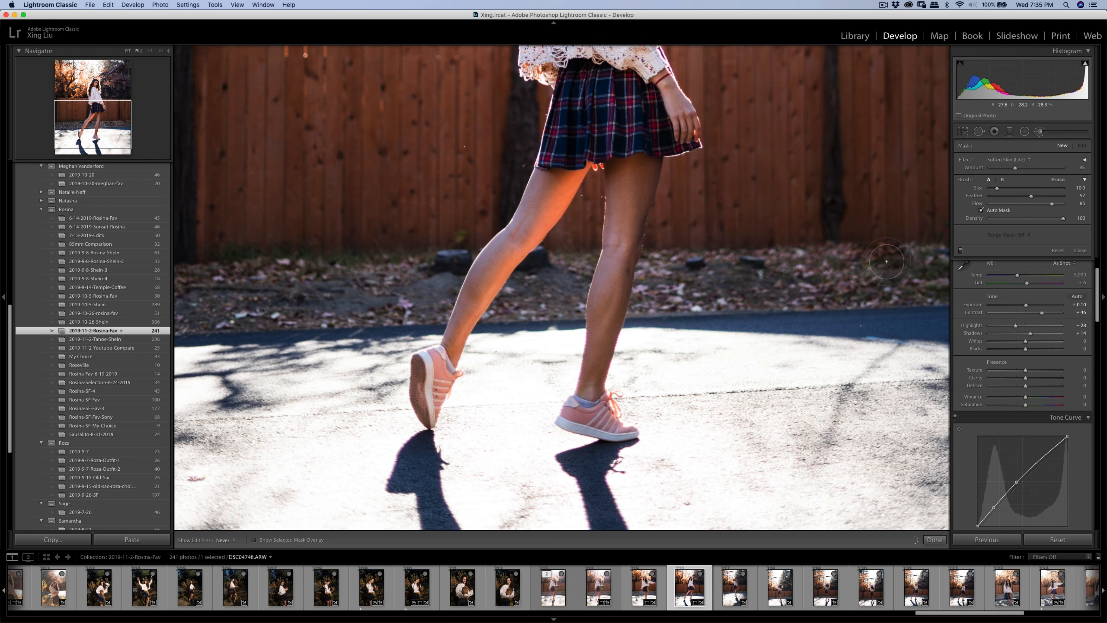
{"action": "left_click_drag", "start_coordinate": [840, 259], "coordinate": [887, 265]}
{"action": "left_click", "coordinate": [1062, 147]}
{"action": "key", "text": "super+minus"}
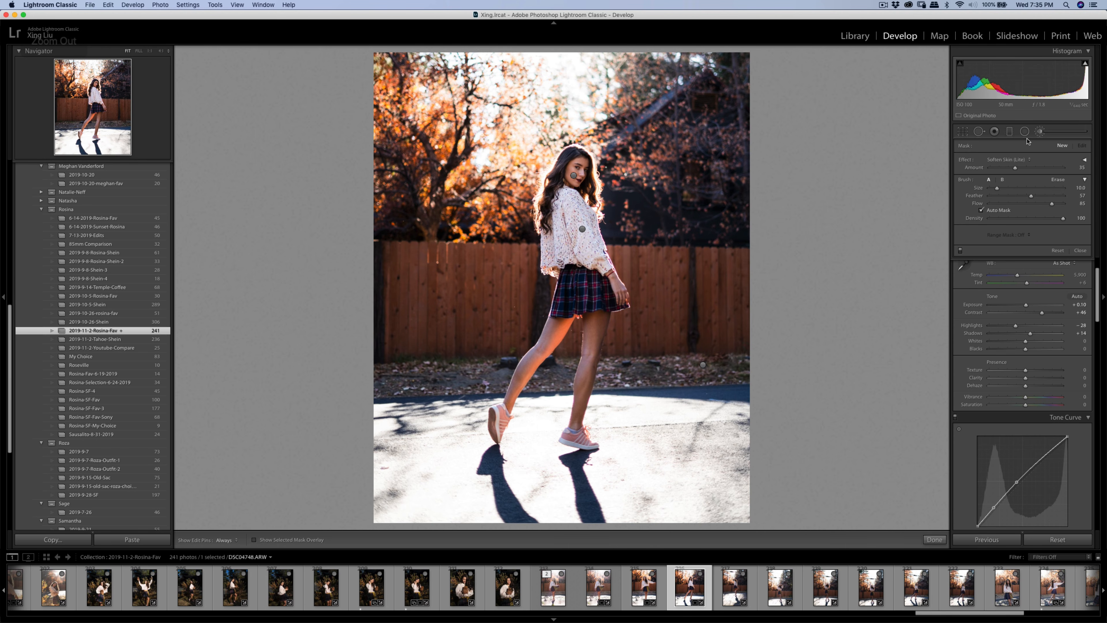
{"action": "left_click", "coordinate": [1040, 132]}
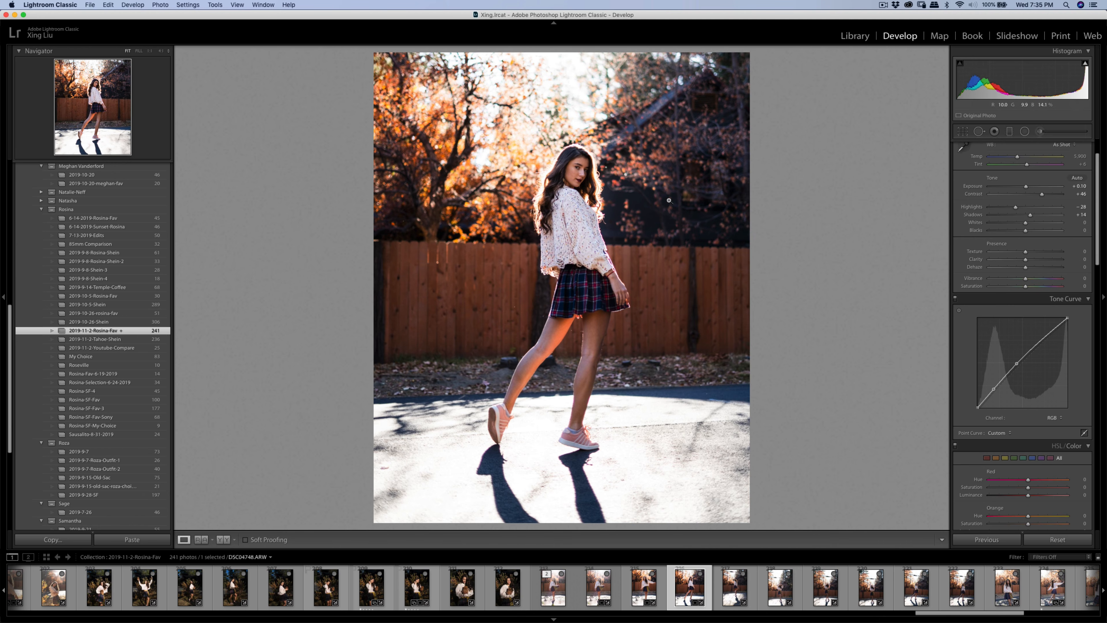
- Zoom in on her face and heal the bright bokeh dot beside her head
{"action": "left_click", "coordinate": [628, 175]}
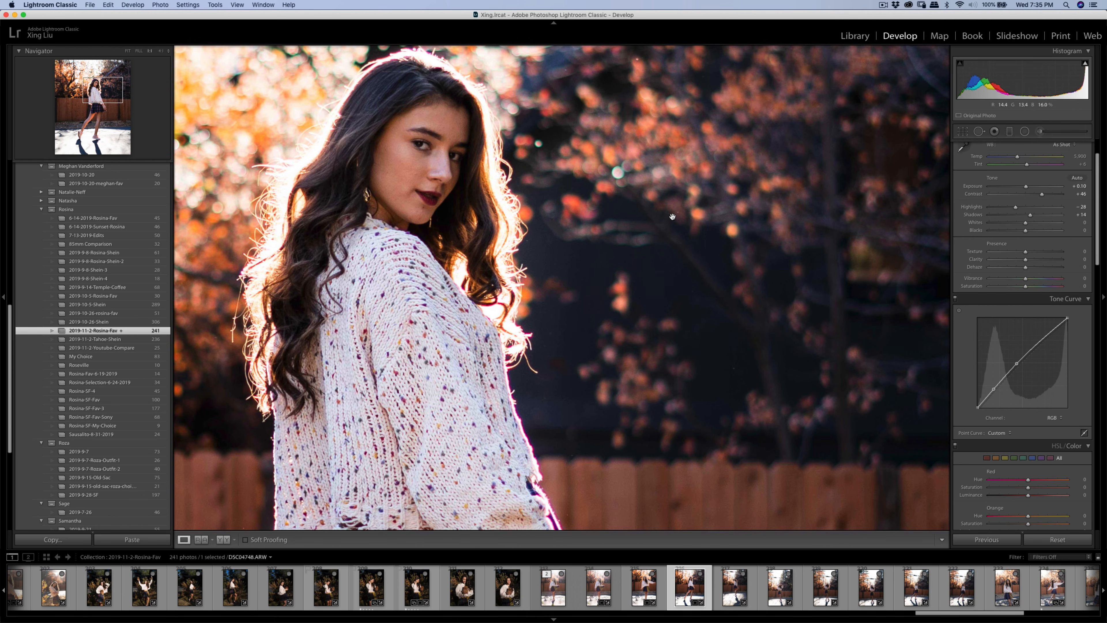
{"action": "left_click", "coordinate": [624, 174]}
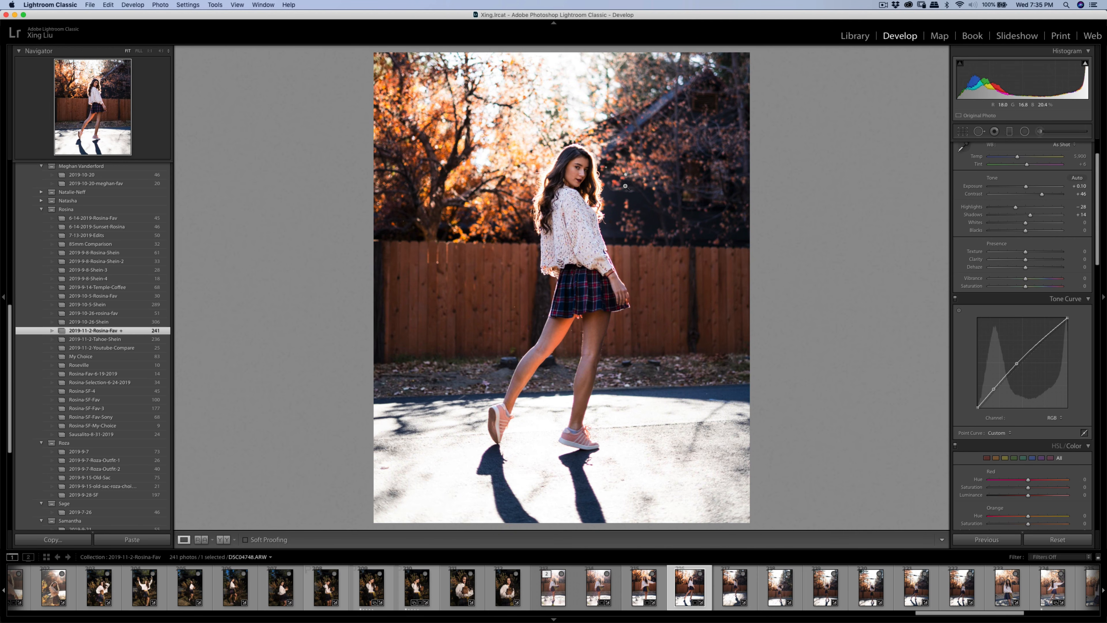
{"action": "left_click", "coordinate": [624, 176]}
{"action": "key", "text": "q"}
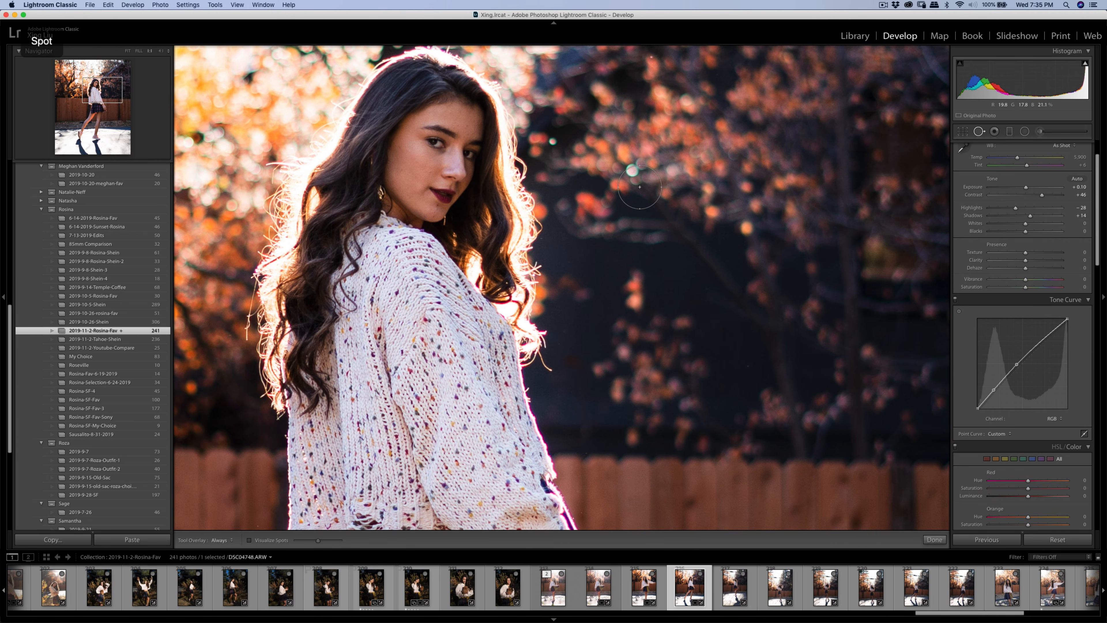
{"action": "scroll", "coordinate": [632, 165], "scroll_direction": "down", "scroll_amount": 5}
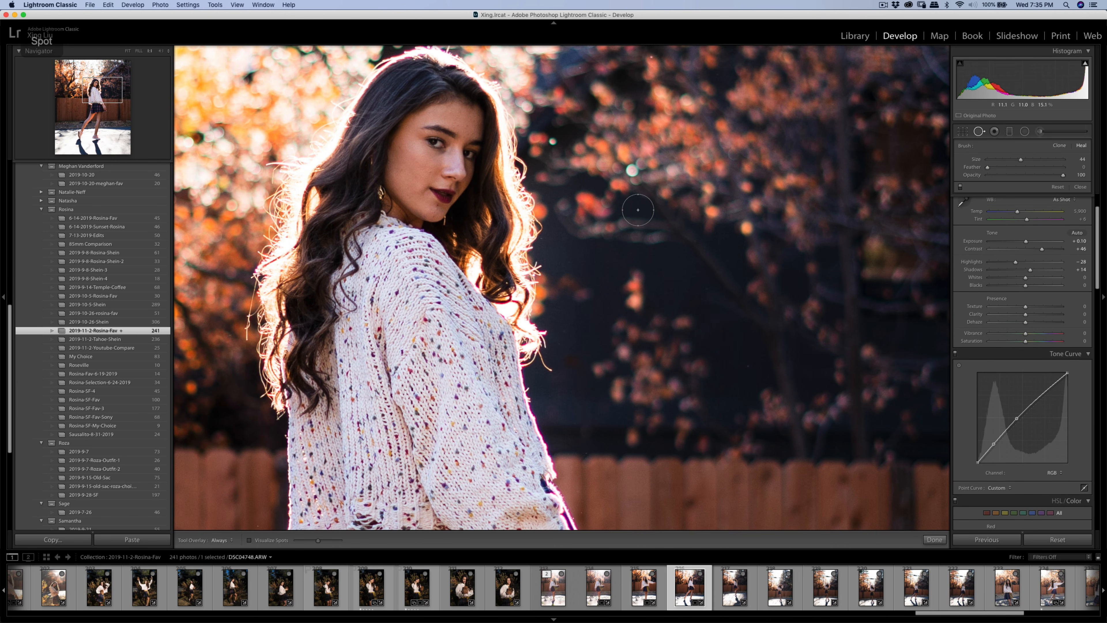
{"action": "left_click", "coordinate": [632, 171]}
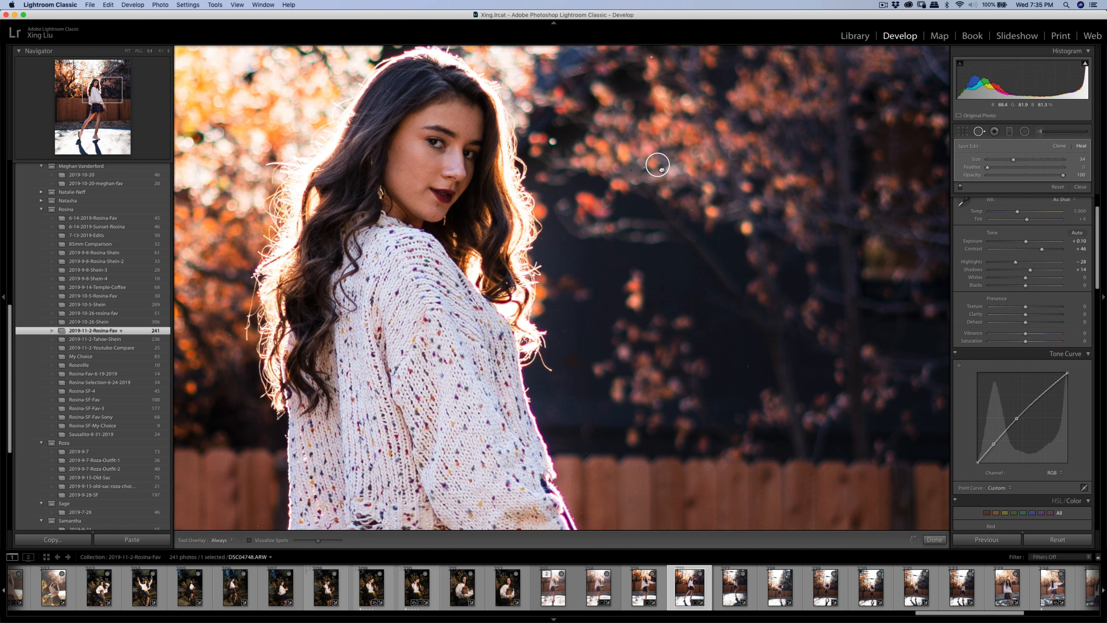
{"action": "key", "text": "q"}
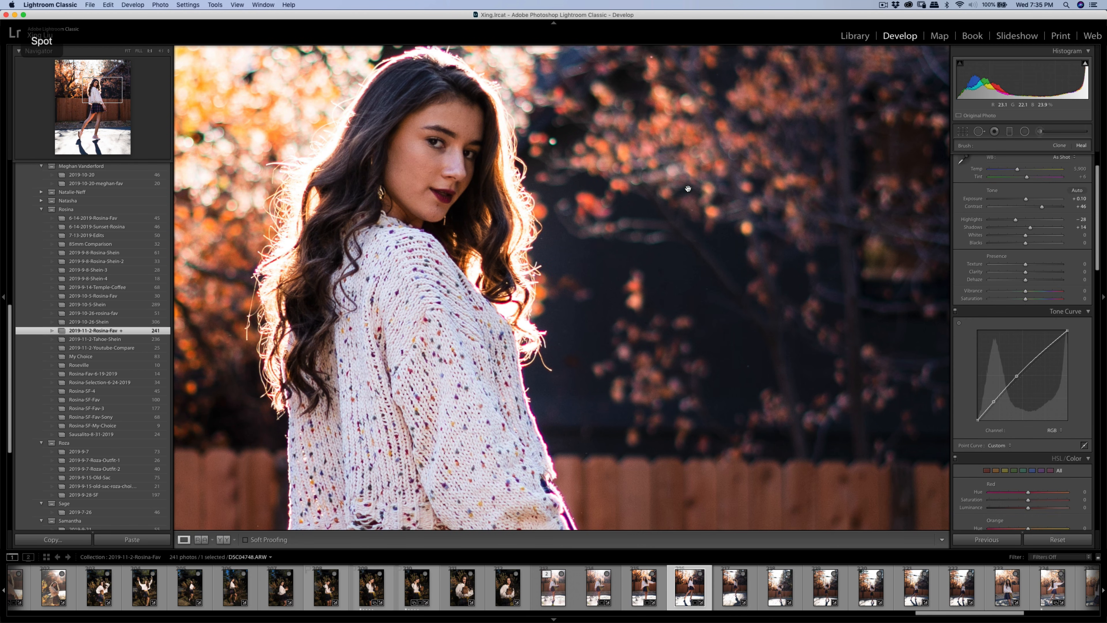
{"action": "left_click", "coordinate": [687, 185]}
- Heal the small blemish on the pavement near the lower-left corner
{"action": "left_click", "coordinate": [600, 185]}
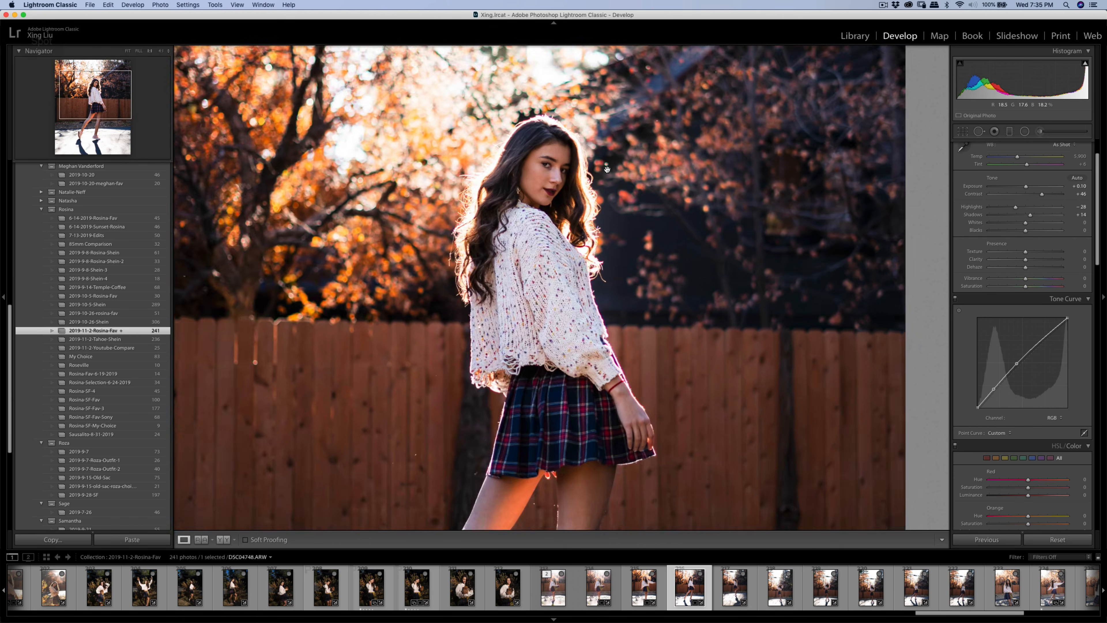
{"action": "key", "text": "q"}
{"action": "scroll", "coordinate": [609, 160], "scroll_direction": "down", "scroll_amount": 4}
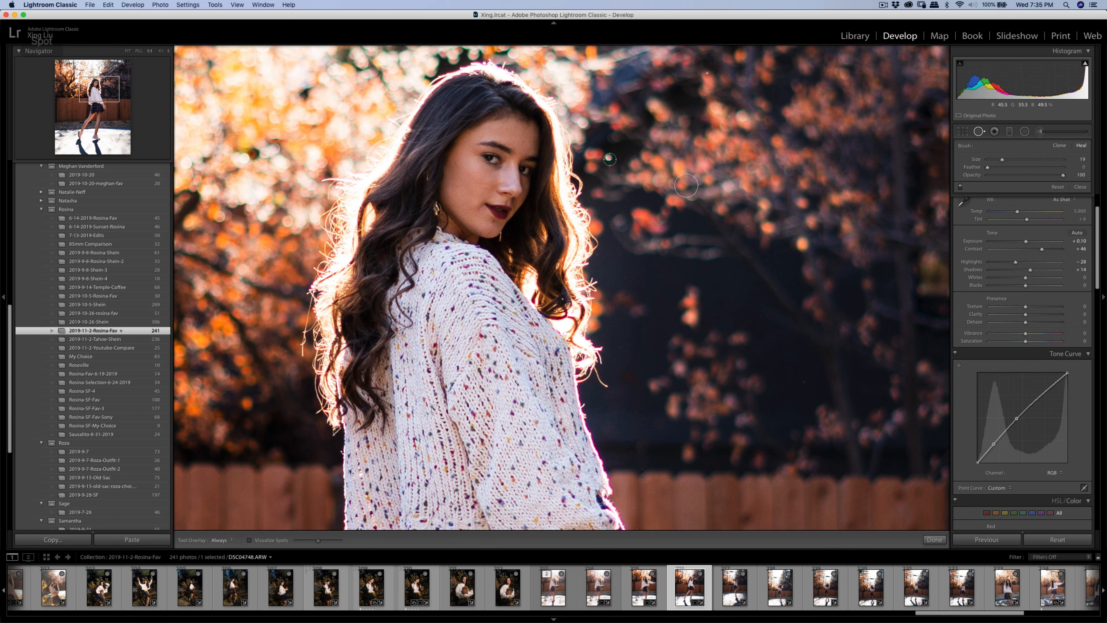
{"action": "key", "text": "q"}
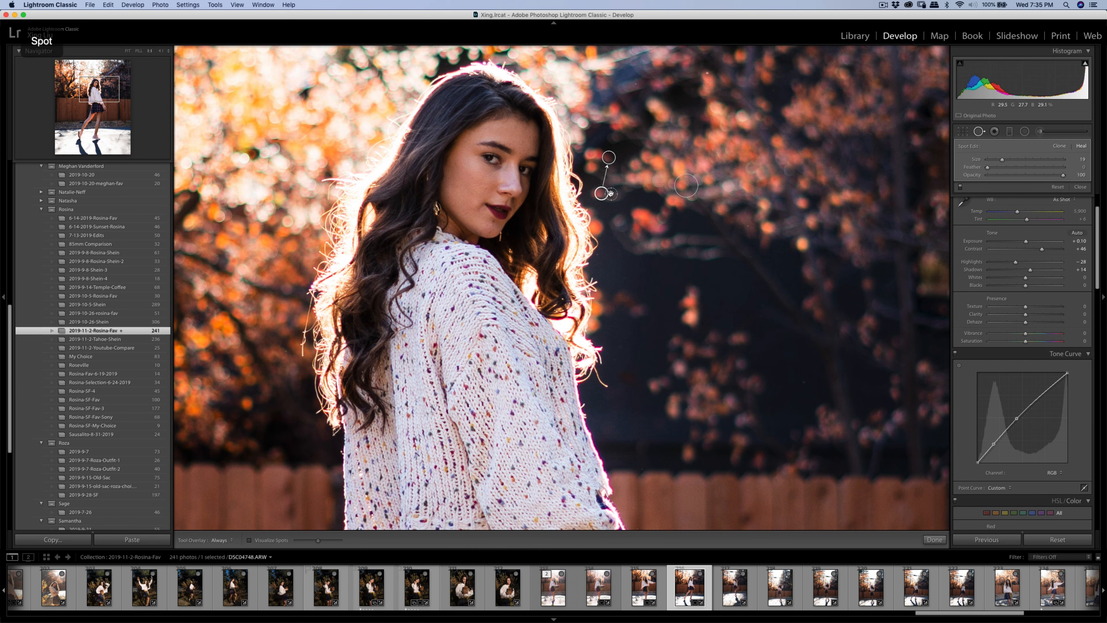
{"action": "left_click", "coordinate": [655, 180]}
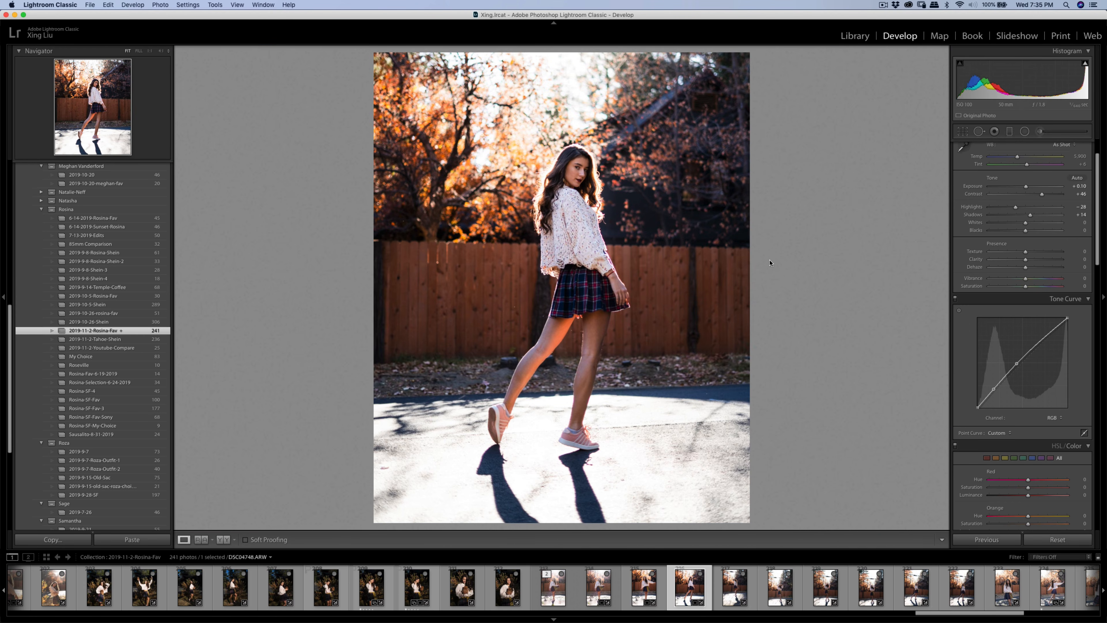
{"action": "key", "text": "q"}
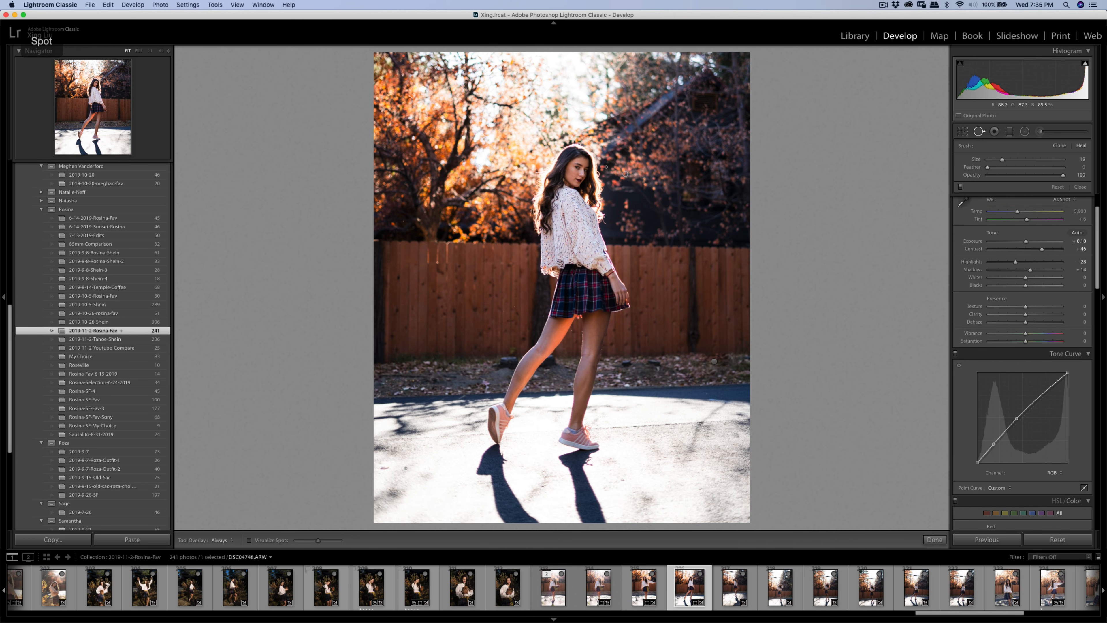
{"action": "left_click", "coordinate": [385, 467]}
{"action": "key", "text": "q"}
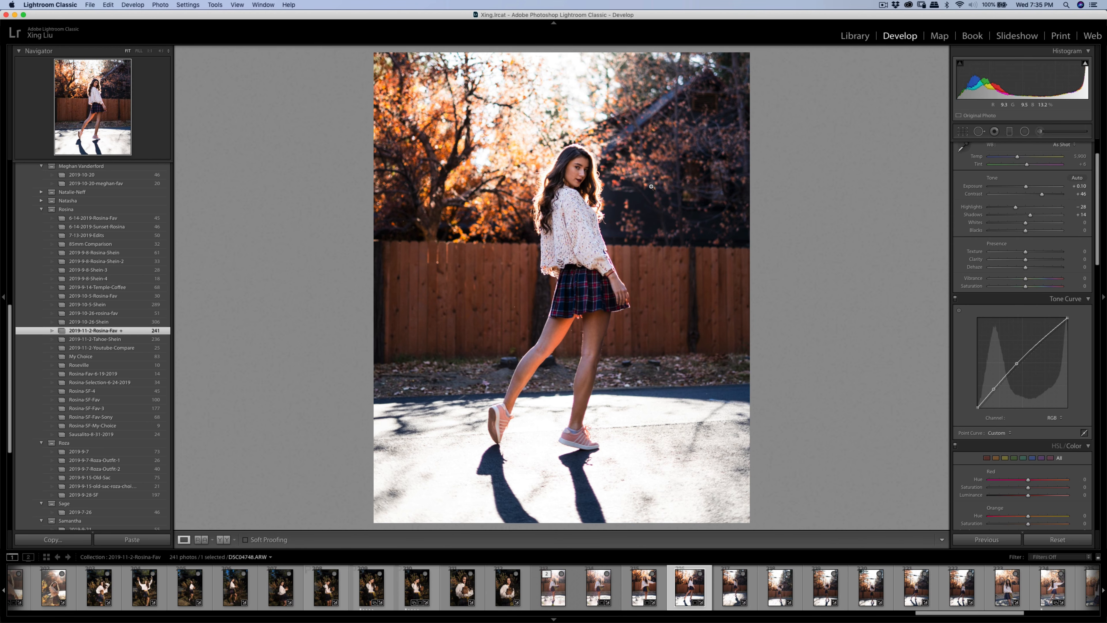
- Tighten and commit the walking photo's 4 x 5 crop, then add a second photo to the selection
{"action": "left_click", "coordinate": [963, 131]}
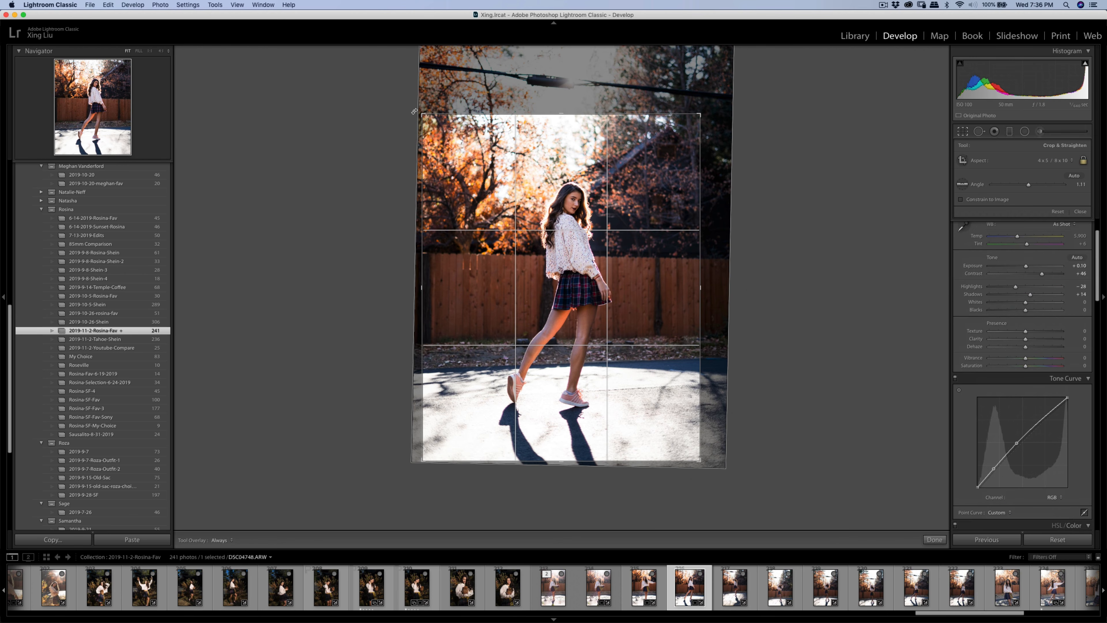
{"action": "left_click_drag", "start_coordinate": [421, 114], "coordinate": [425, 116]}
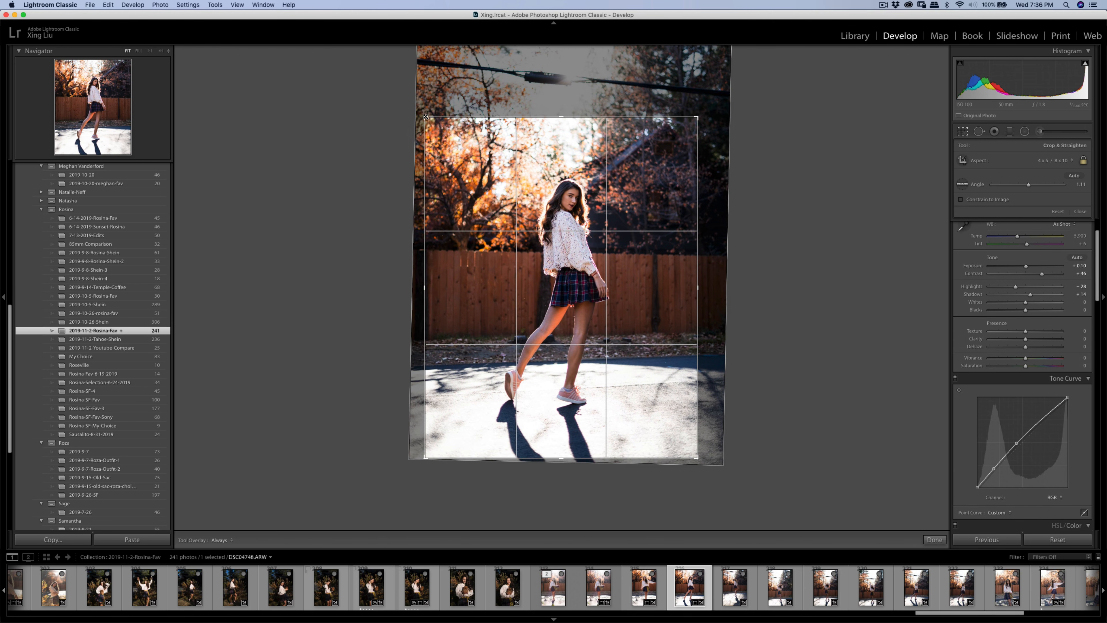
{"action": "left_click_drag", "start_coordinate": [515, 183], "coordinate": [515, 185]}
{"action": "key", "text": "Return"}
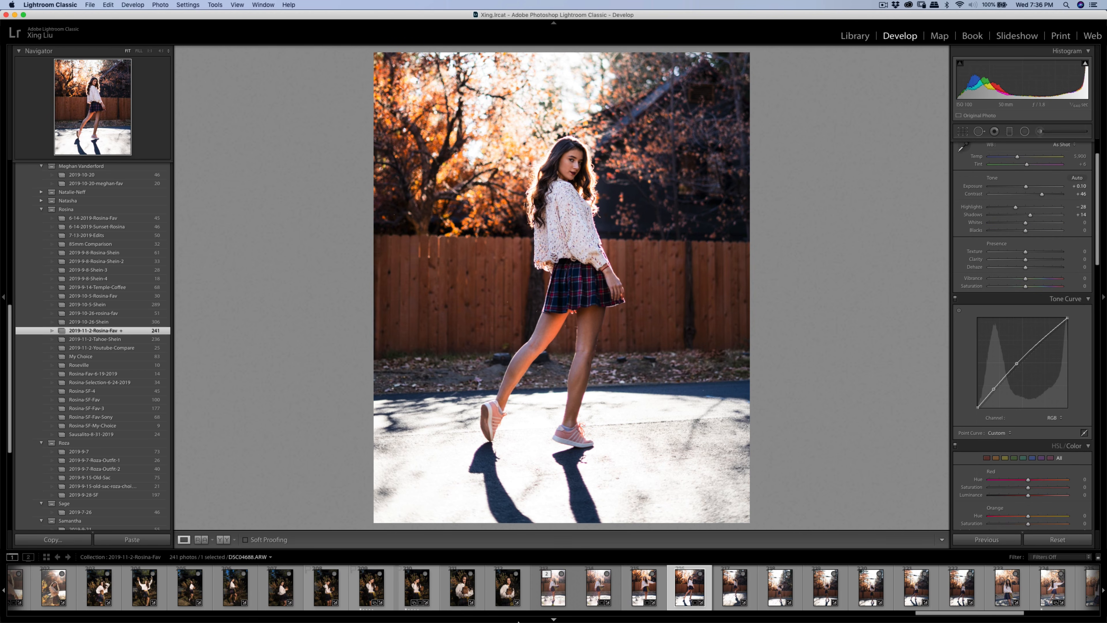
{"action": "left_click", "coordinate": [657, 595], "text": "super"}
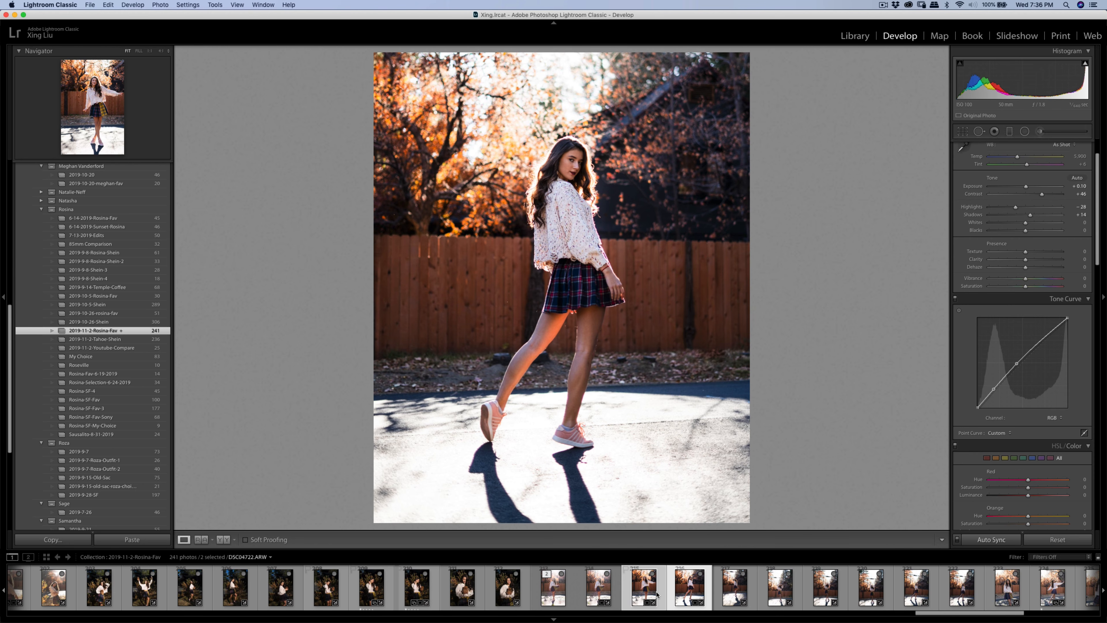
- Open edit copies of both photos, with Lightroom adjustments, in Imagenomic Portraiture 3
{"action": "right_click", "coordinate": [658, 594]}
{"action": "mouse_move", "coordinate": [718, 420]}
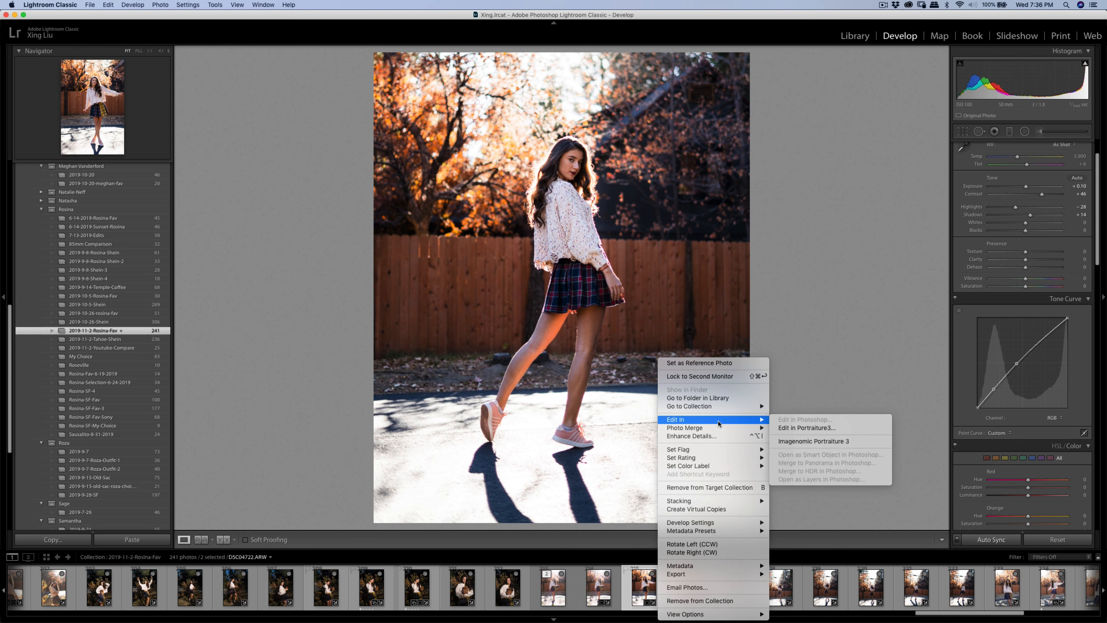
{"action": "left_click", "coordinate": [796, 441]}
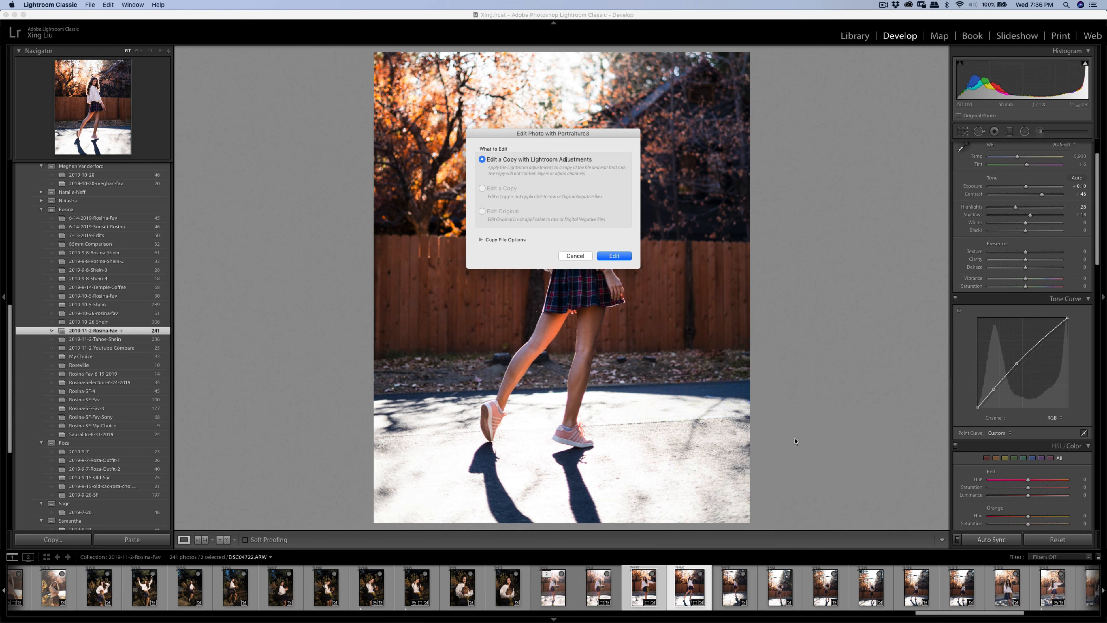
{"action": "left_click", "coordinate": [615, 256]}
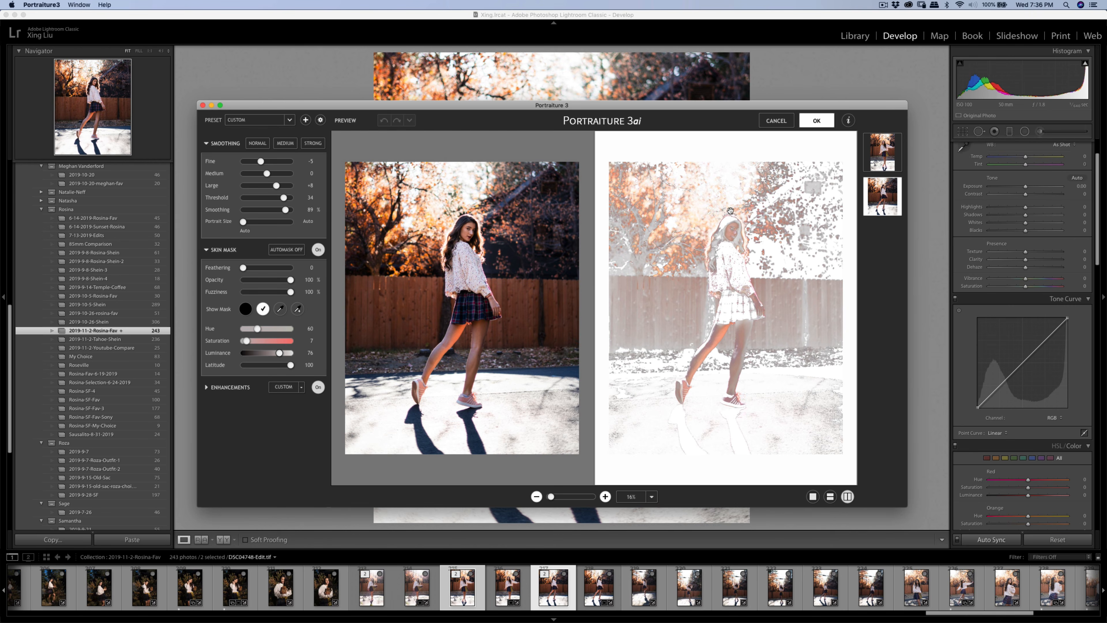
- Sample the skin mask from the girl's face and apply the smoothing to both copies
{"action": "left_click", "coordinate": [280, 308]}
{"action": "left_click", "coordinate": [467, 229]}
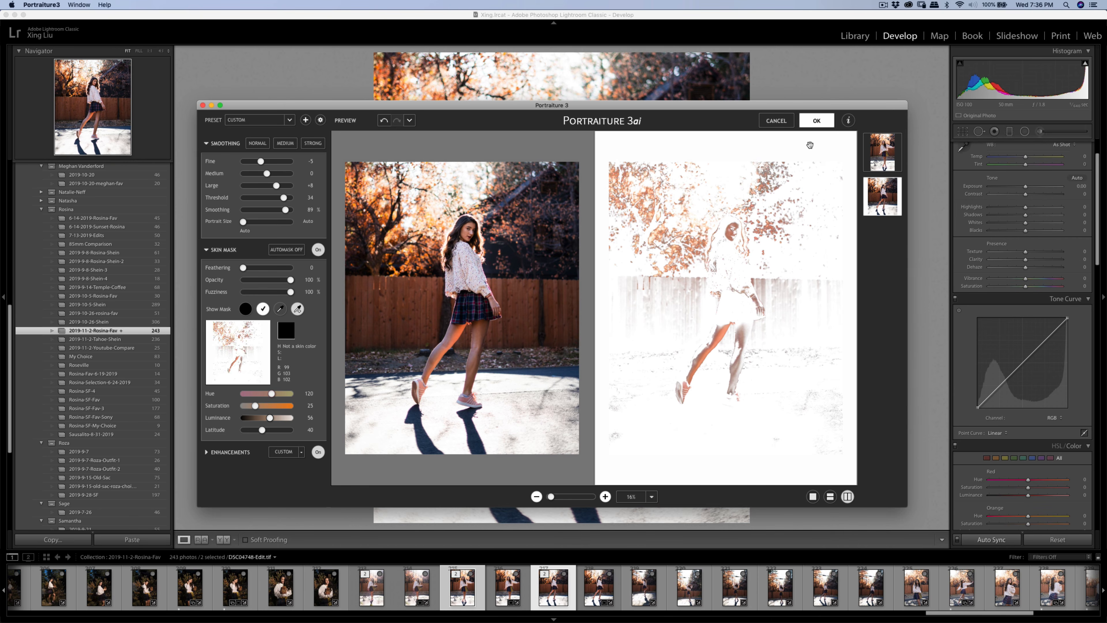
{"action": "left_click", "coordinate": [812, 121]}
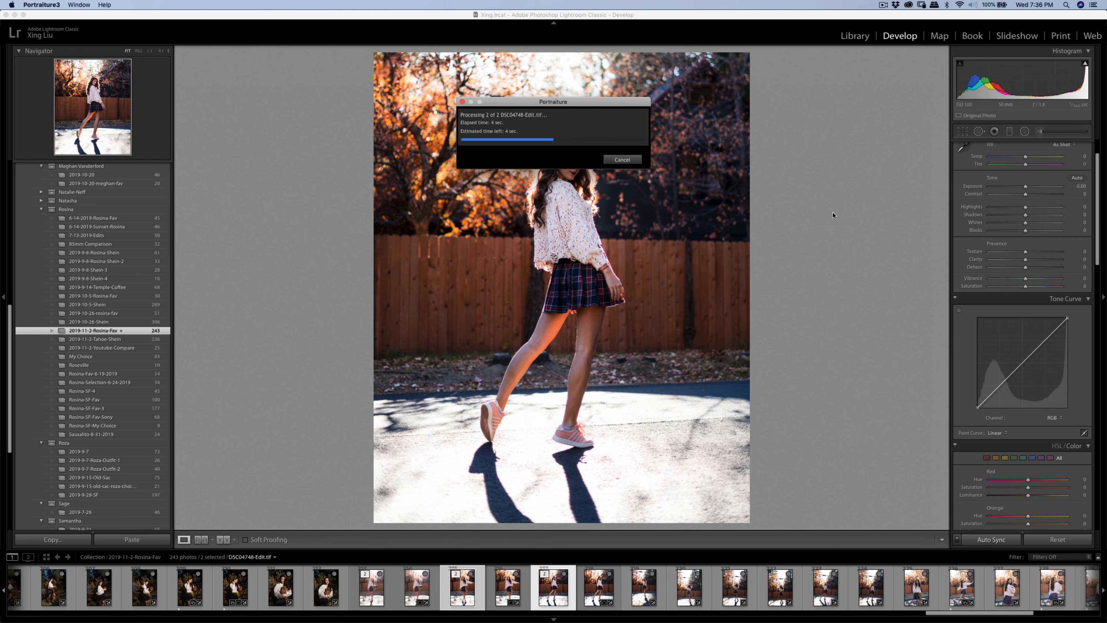
{"action": "key", "text": "super+shift+e"}
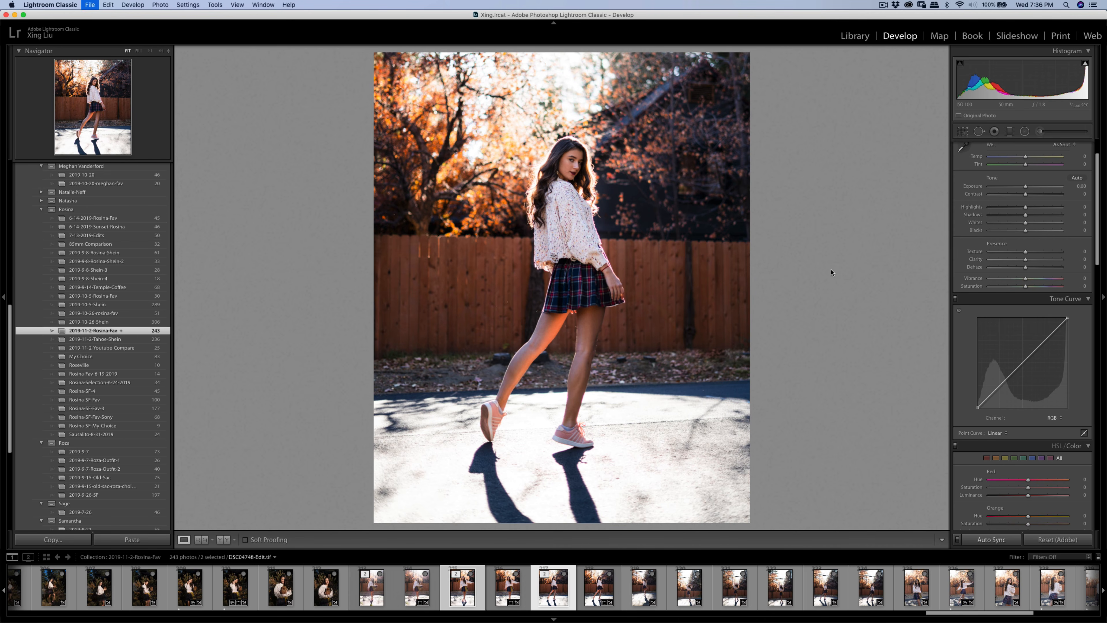
- Export the two edited files, then paste DSC04748's tone settings and curve onto DSC04769
{"action": "left_click", "coordinate": [711, 330]}
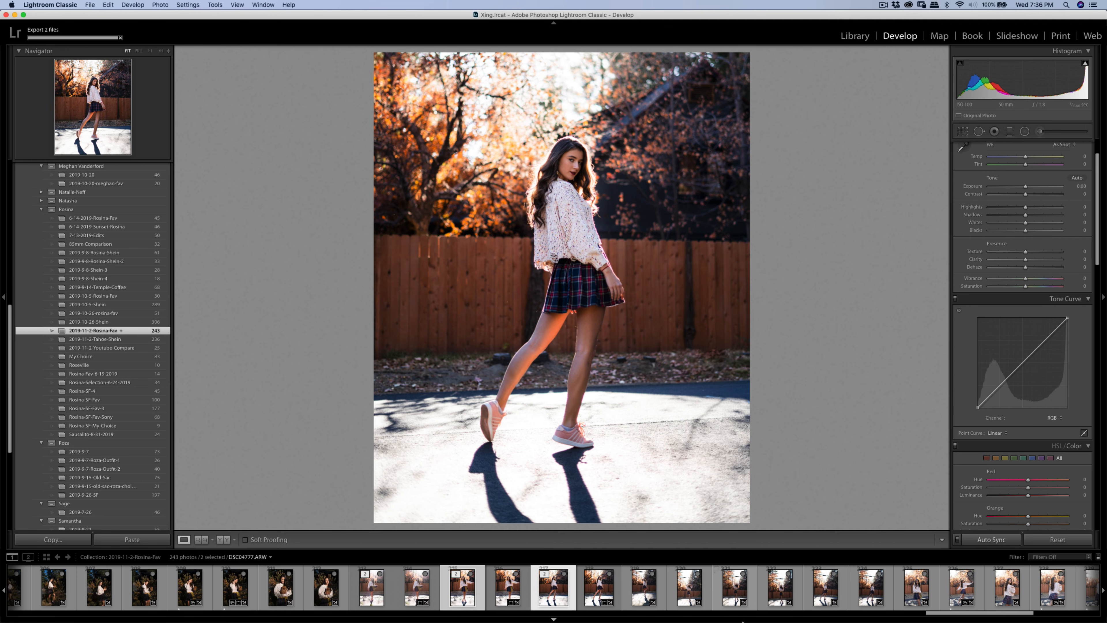
{"action": "left_click", "coordinate": [614, 584]}
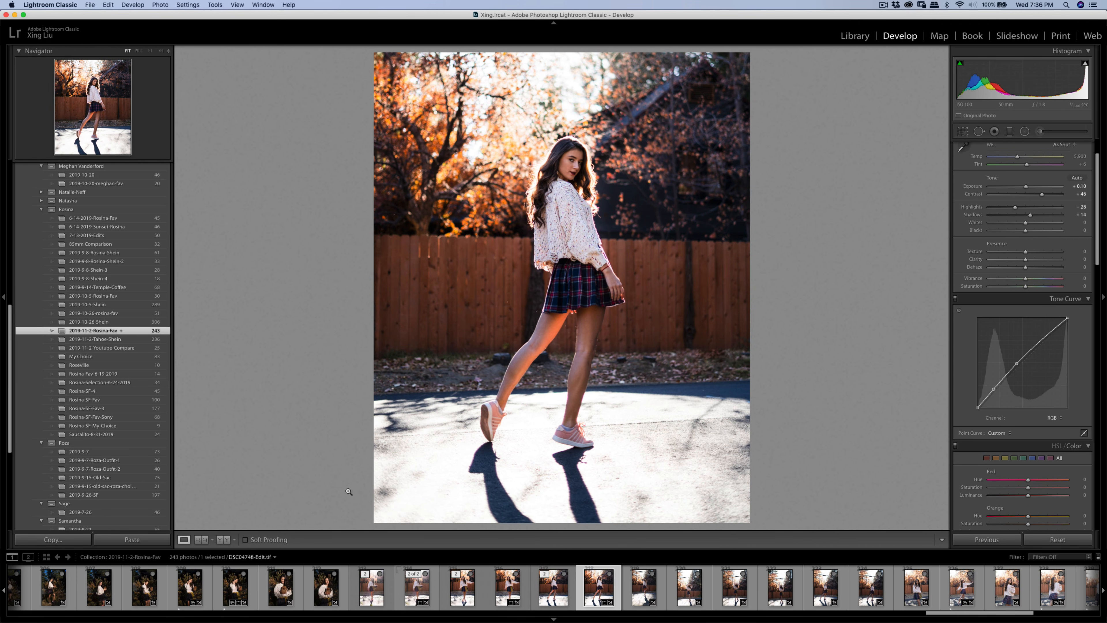
{"action": "left_click", "coordinate": [82, 541]}
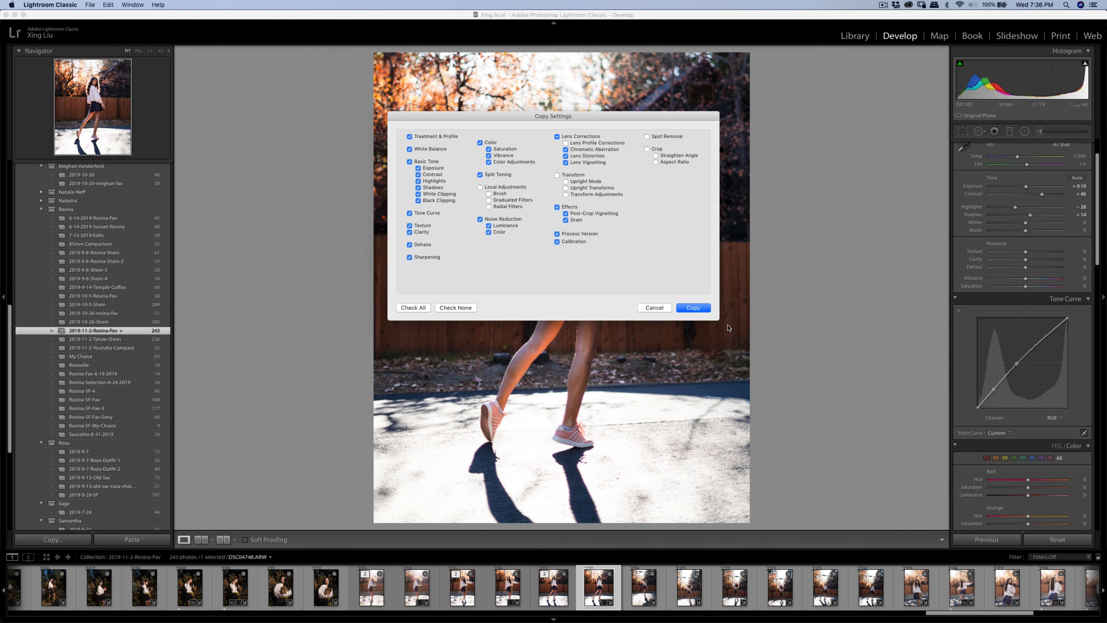
{"action": "left_click", "coordinate": [699, 310]}
{"action": "left_click", "coordinate": [645, 586]}
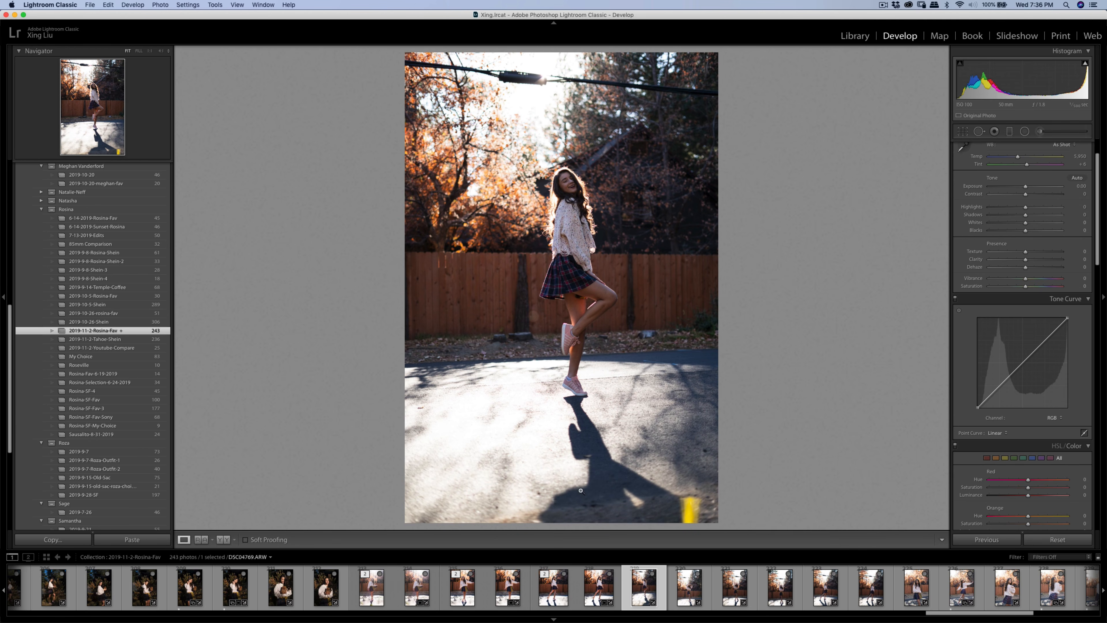
{"action": "left_click", "coordinate": [131, 540]}
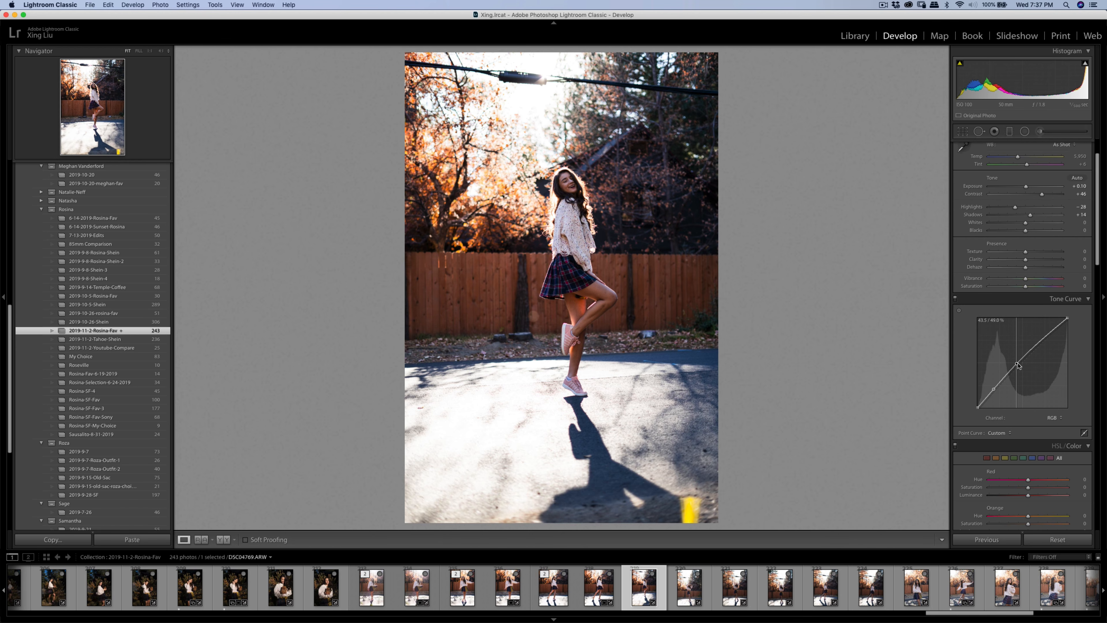
- Lift the tone curve midtones slightly and paint a Shadows 17 brush over the face and sweater
{"action": "left_click_drag", "start_coordinate": [1017, 365], "coordinate": [1018, 362]}
{"action": "scroll", "coordinate": [1056, 176], "scroll_direction": "up", "scroll_amount": 3}
{"action": "left_click", "coordinate": [1042, 132]}
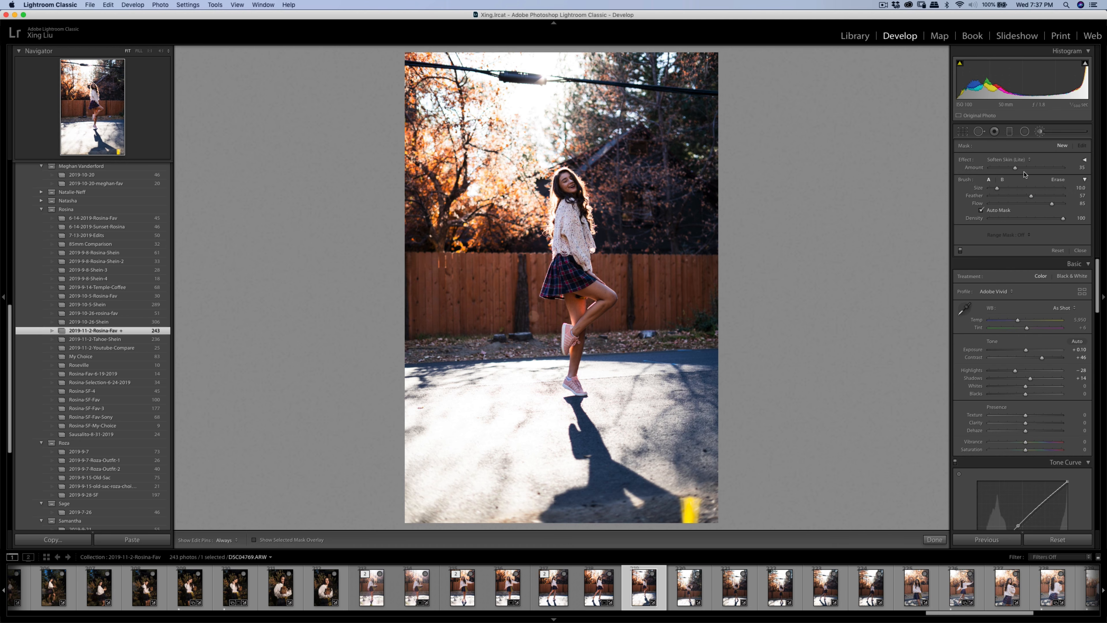
{"action": "left_click", "coordinate": [1020, 159]}
{"action": "left_click", "coordinate": [1016, 59]}
{"action": "left_click_drag", "start_coordinate": [1032, 169], "coordinate": [1035, 170]}
{"action": "mouse_move", "coordinate": [560, 177]}
{"action": "left_mouse_down"}
{"action": "mouse_move", "coordinate": [586, 323]}
{"action": "mouse_move", "coordinate": [575, 367]}
{"action": "mouse_move", "coordinate": [574, 296]}
{"action": "left_mouse_up"}
- Undo the extra brush stroke, raise Contrast to +54, and close the adjustment brush
{"action": "key", "text": "super+z"}
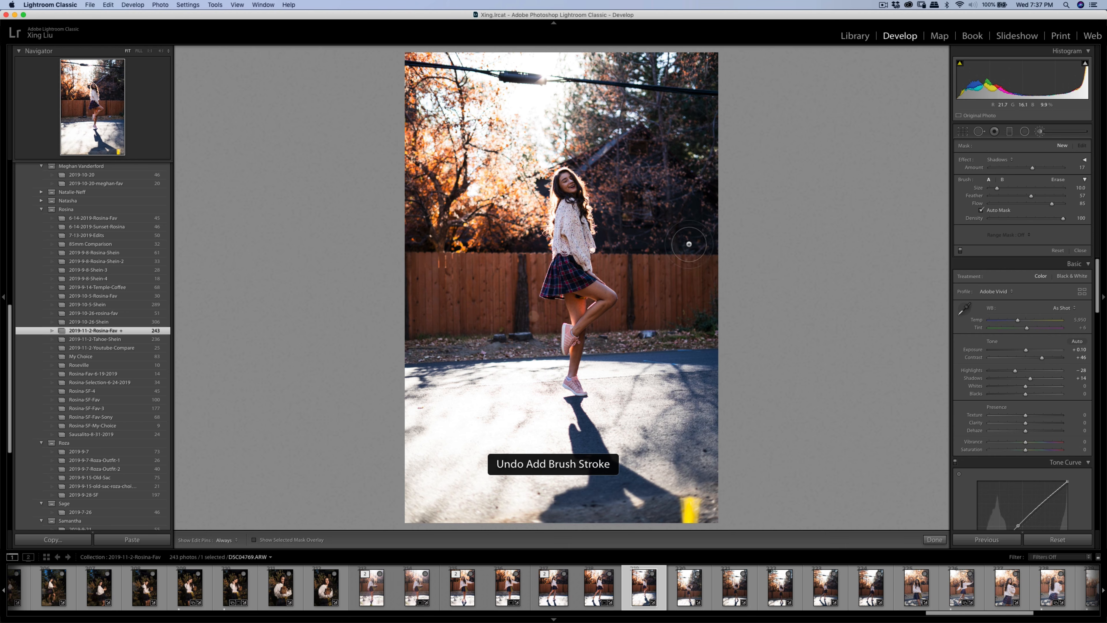
{"action": "key", "text": "h"}
{"action": "key", "text": "h"}
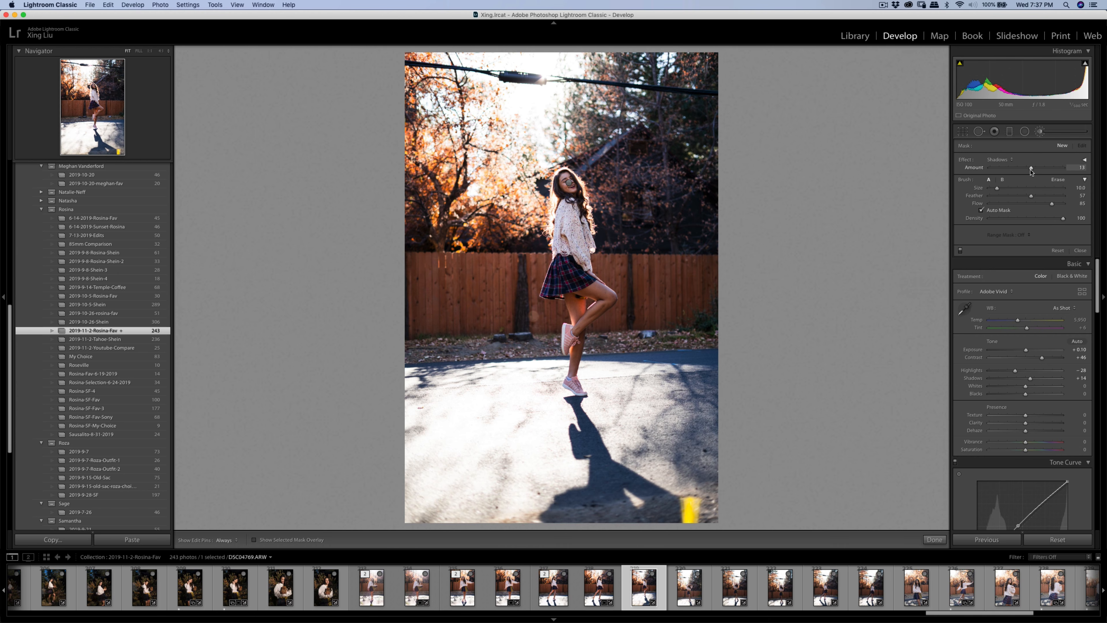
{"action": "key", "text": "h"}
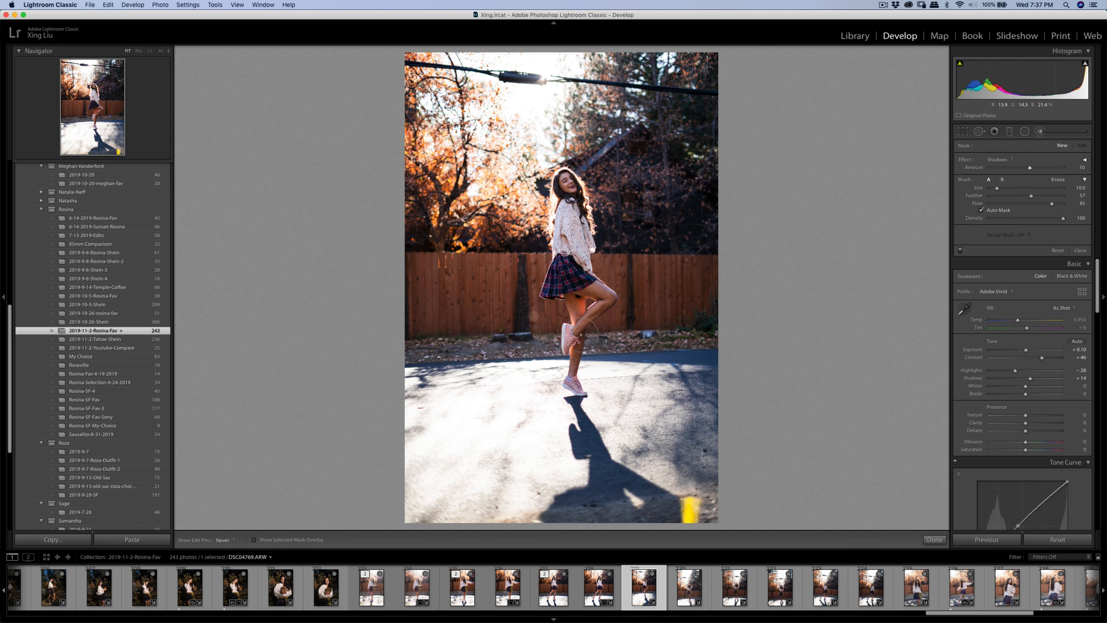
{"action": "key", "text": "h"}
{"action": "left_click", "coordinate": [1059, 147]}
{"action": "left_click_drag", "start_coordinate": [1043, 359], "coordinate": [1026, 352]}
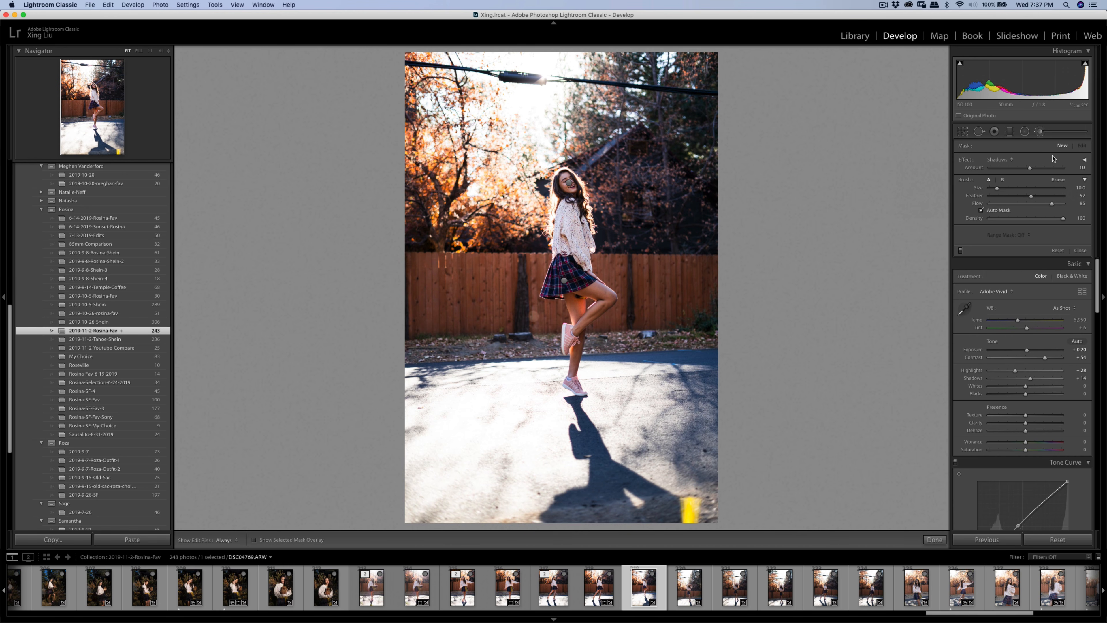
{"action": "left_click", "coordinate": [1040, 132]}
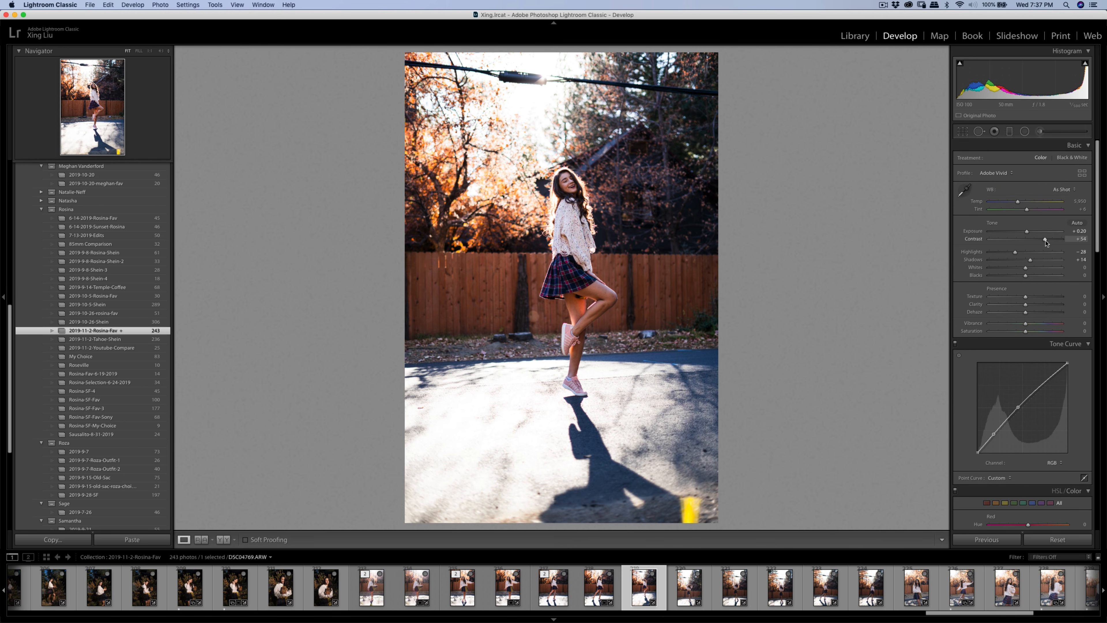
- Crop the leg-kick photo to 4 x 5, trimming the overhead wire and the lower road
{"action": "left_click", "coordinate": [963, 132]}
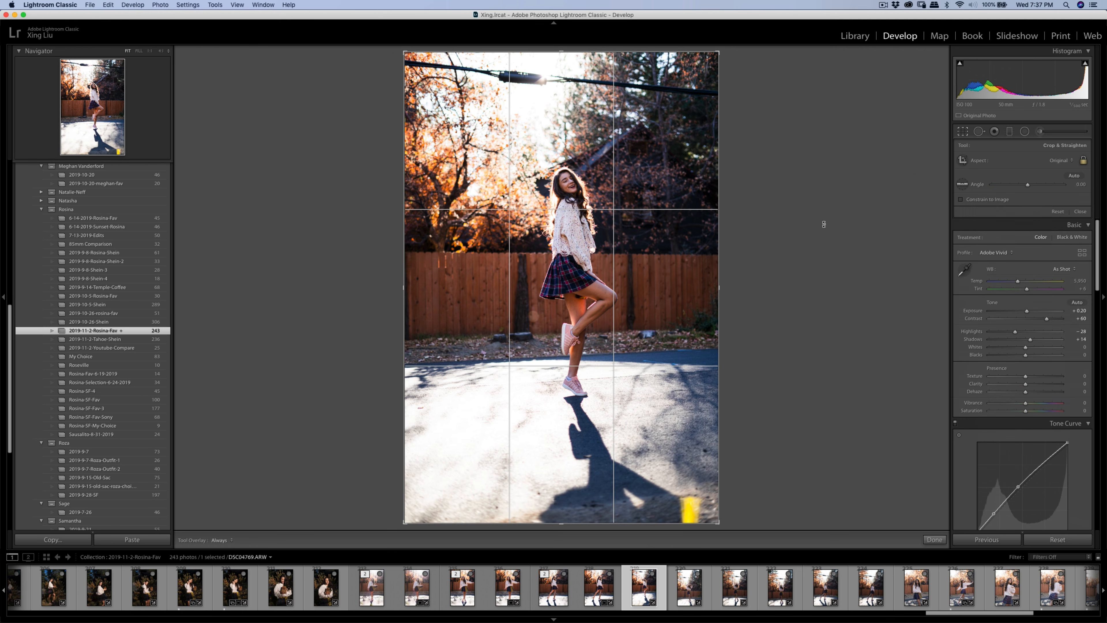
{"action": "left_click", "coordinate": [1057, 161]}
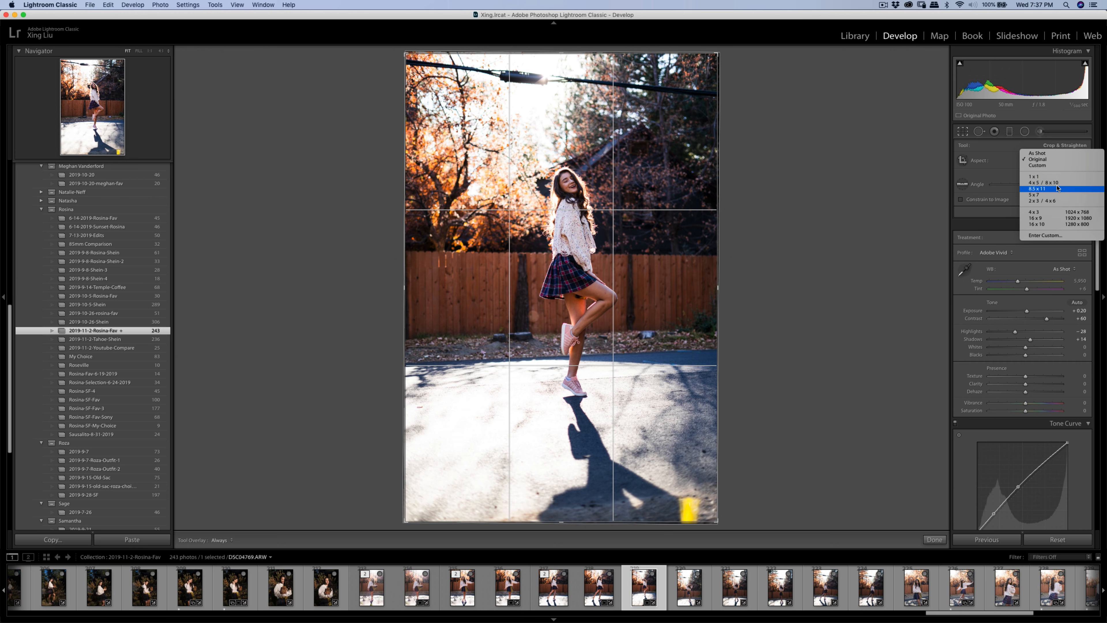
{"action": "left_click", "coordinate": [1043, 182]}
{"action": "left_click_drag", "start_coordinate": [405, 95], "coordinate": [419, 107]}
{"action": "left_click_drag", "start_coordinate": [596, 218], "coordinate": [603, 222]}
{"action": "left_click_drag", "start_coordinate": [702, 110], "coordinate": [698, 115]}
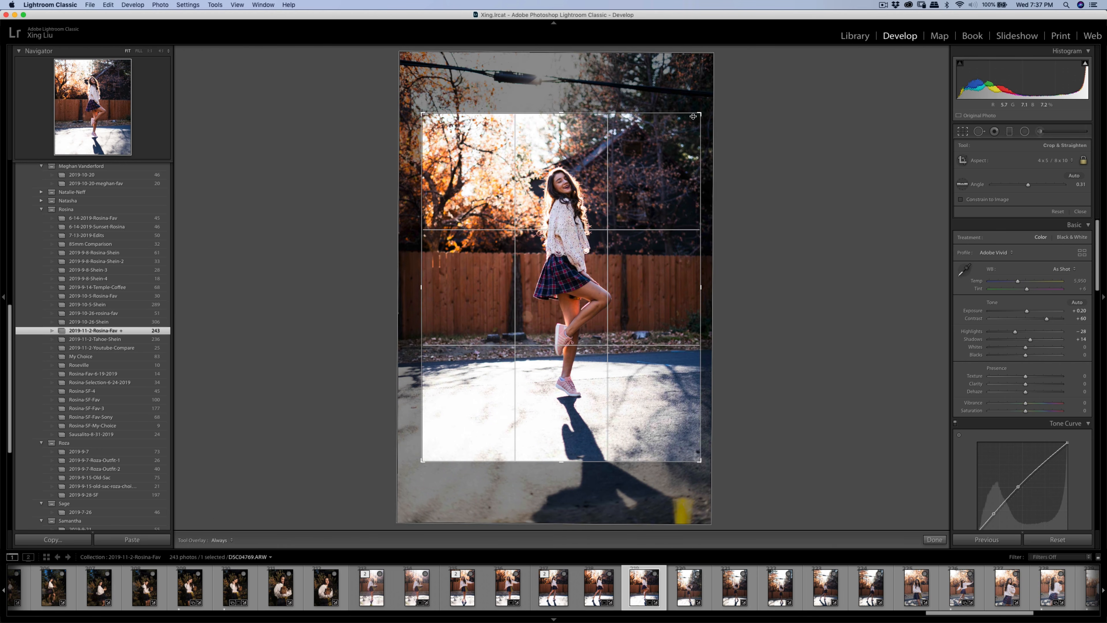
{"action": "left_click_drag", "start_coordinate": [675, 155], "coordinate": [679, 158]}
{"action": "key", "text": "Return"}
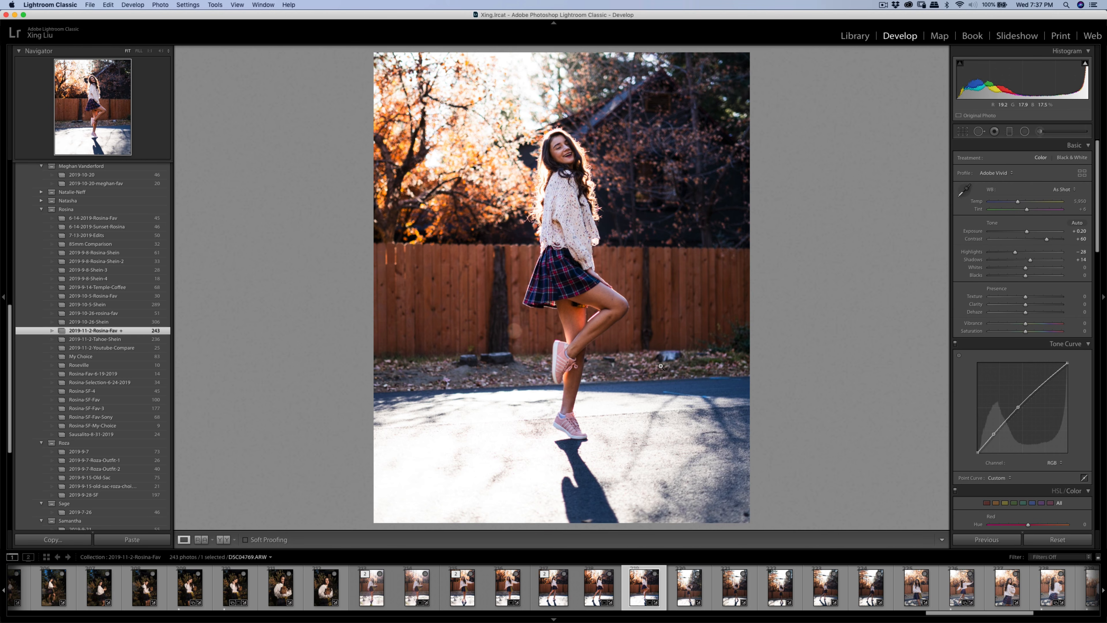
- Heal away the dark stump in the leaves at 1:1 zoom, sourcing from leaves below it
{"action": "left_click", "coordinate": [712, 367]}
{"action": "key", "text": "q"}
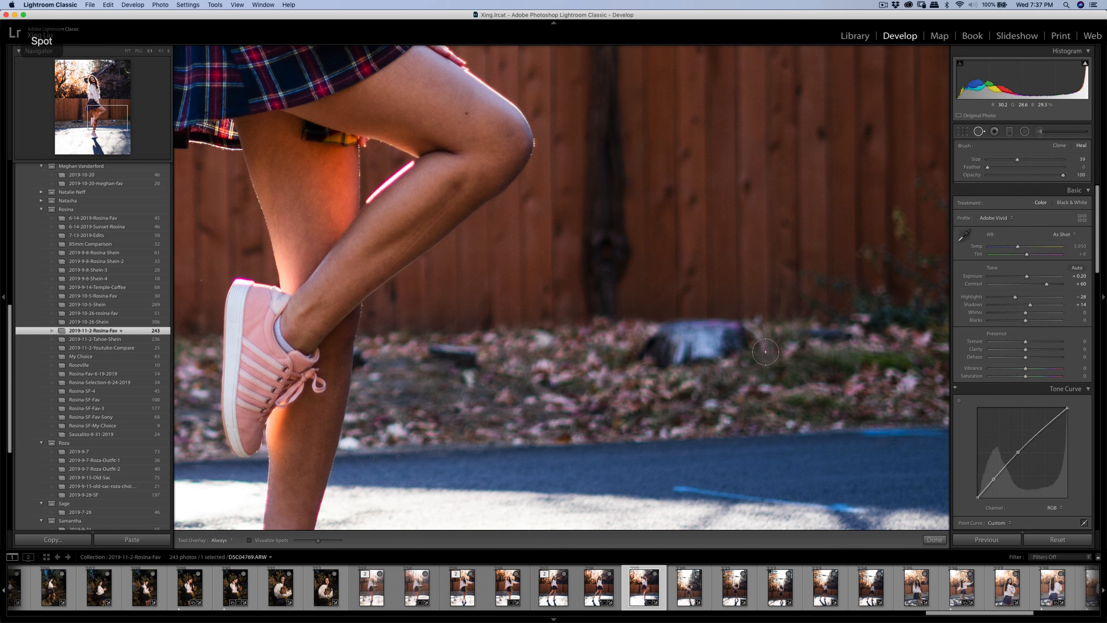
{"action": "mouse_move", "coordinate": [662, 344]}
{"action": "left_mouse_down"}
{"action": "mouse_move", "coordinate": [641, 356]}
{"action": "mouse_move", "coordinate": [724, 349]}
{"action": "mouse_move", "coordinate": [737, 331]}
{"action": "mouse_move", "coordinate": [657, 333]}
{"action": "left_mouse_up"}
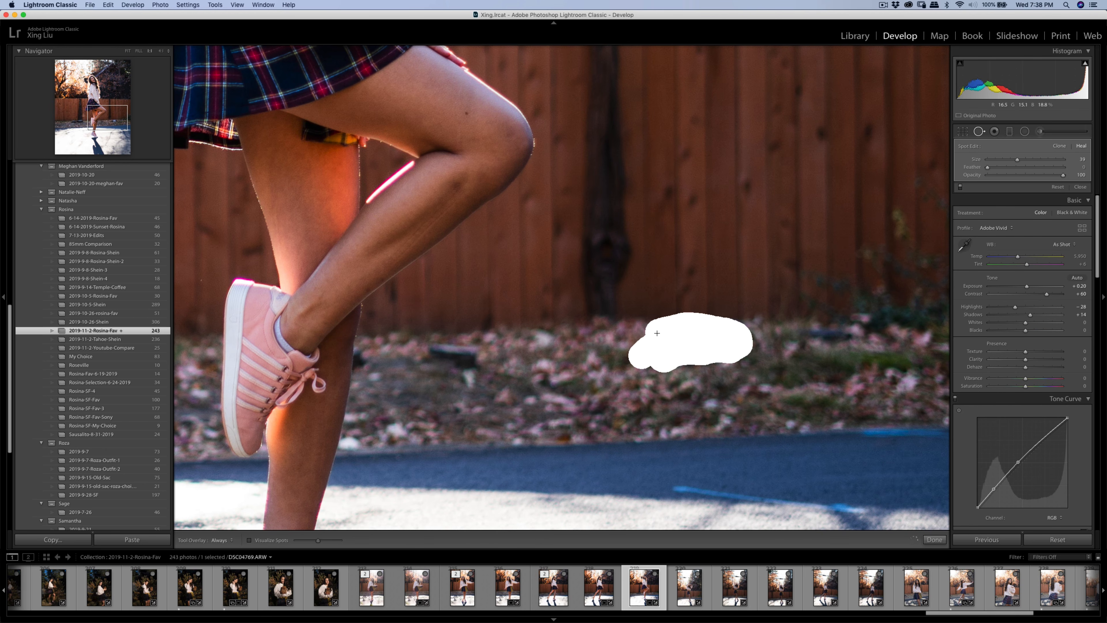
{"action": "left_click_drag", "start_coordinate": [743, 334], "coordinate": [758, 338]}
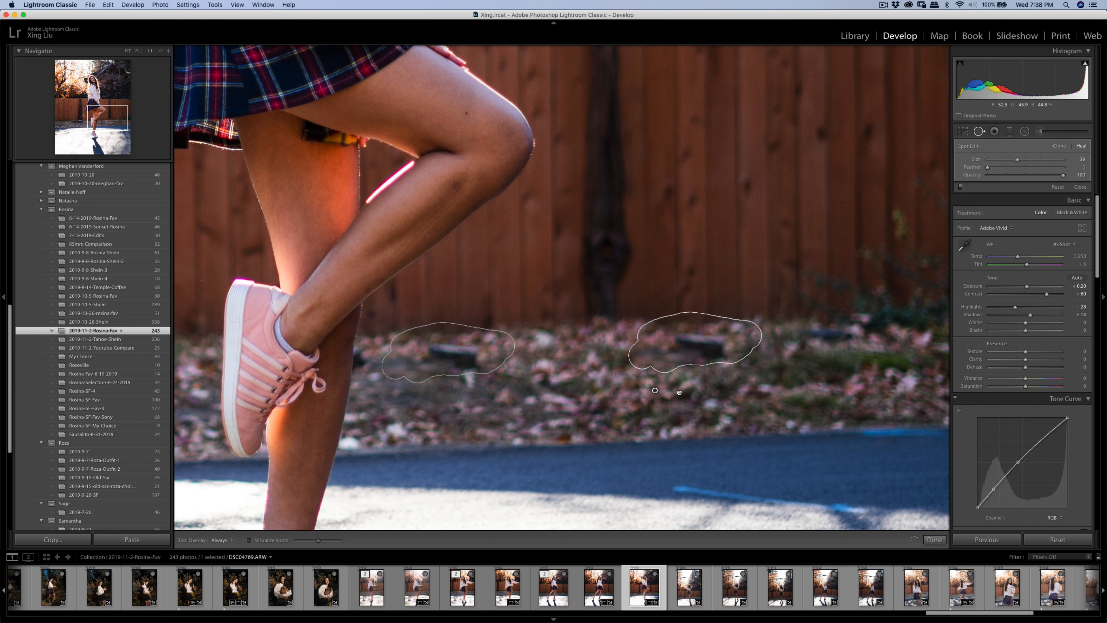
{"action": "mouse_move", "coordinate": [466, 341]}
{"action": "left_mouse_down"}
{"action": "mouse_move", "coordinate": [690, 395]}
{"action": "mouse_move", "coordinate": [665, 388]}
{"action": "mouse_move", "coordinate": [706, 348]}
{"action": "left_mouse_up"}
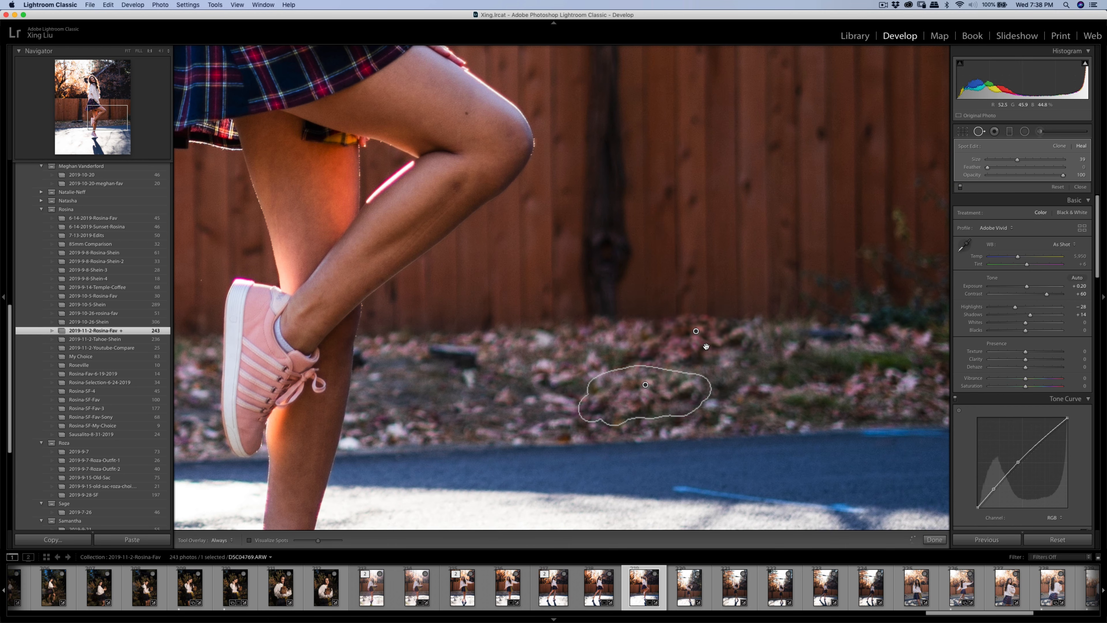
{"action": "key", "text": "q"}
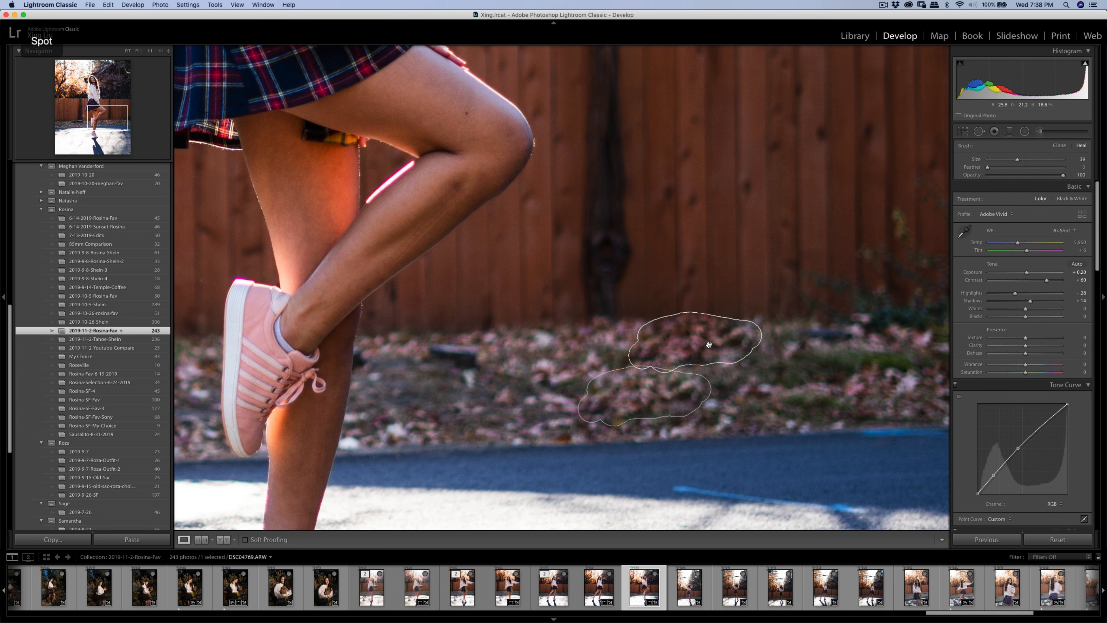
{"action": "left_click", "coordinate": [714, 346]}
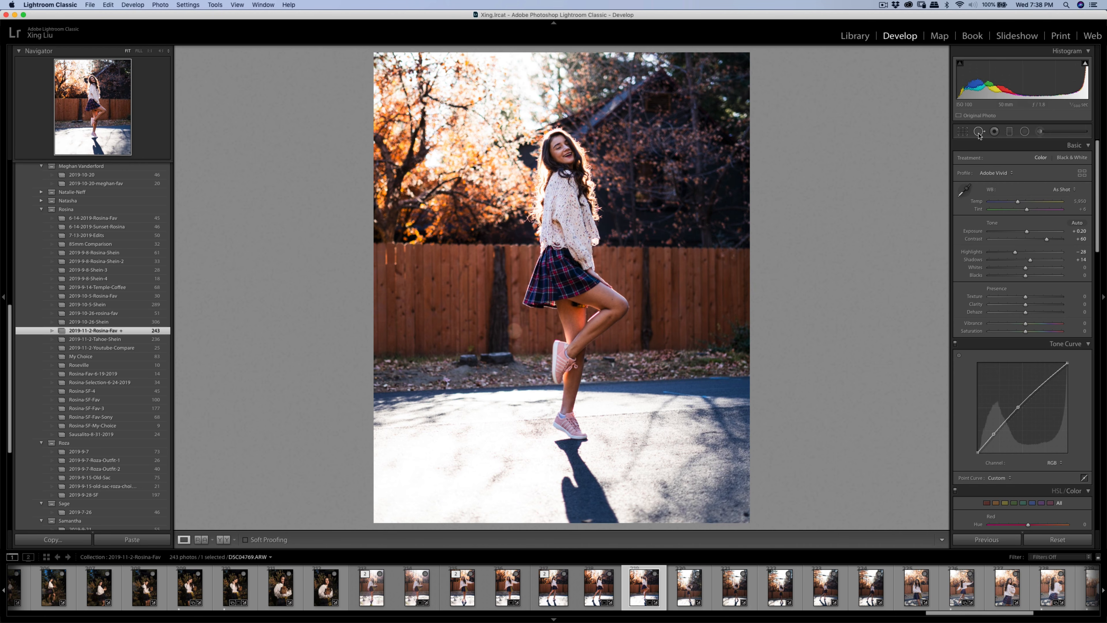
- Nudge the photo within its crop, then move on to the arms-raised photo
{"action": "left_click", "coordinate": [964, 131]}
{"action": "left_click_drag", "start_coordinate": [613, 223], "coordinate": [612, 222]}
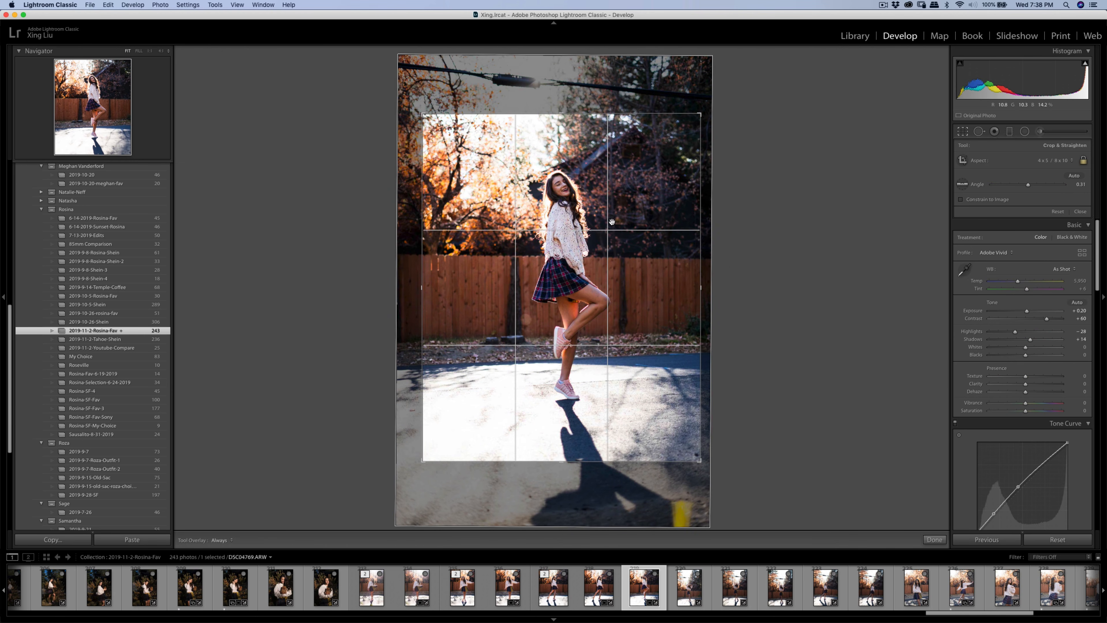
{"action": "key", "text": "Return"}
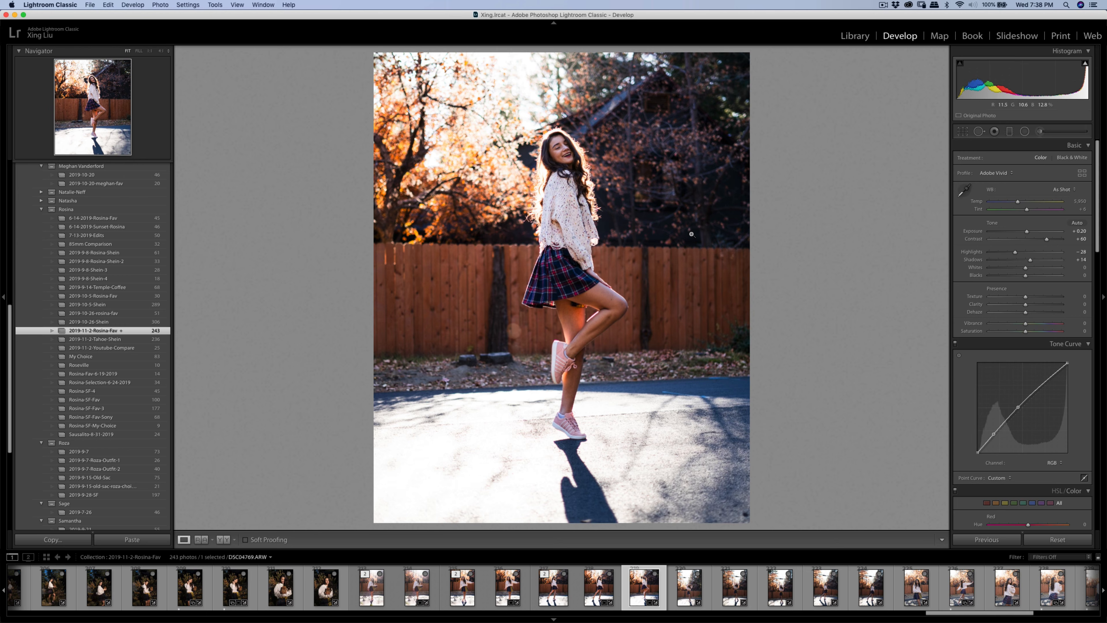
{"action": "left_click", "coordinate": [692, 584]}
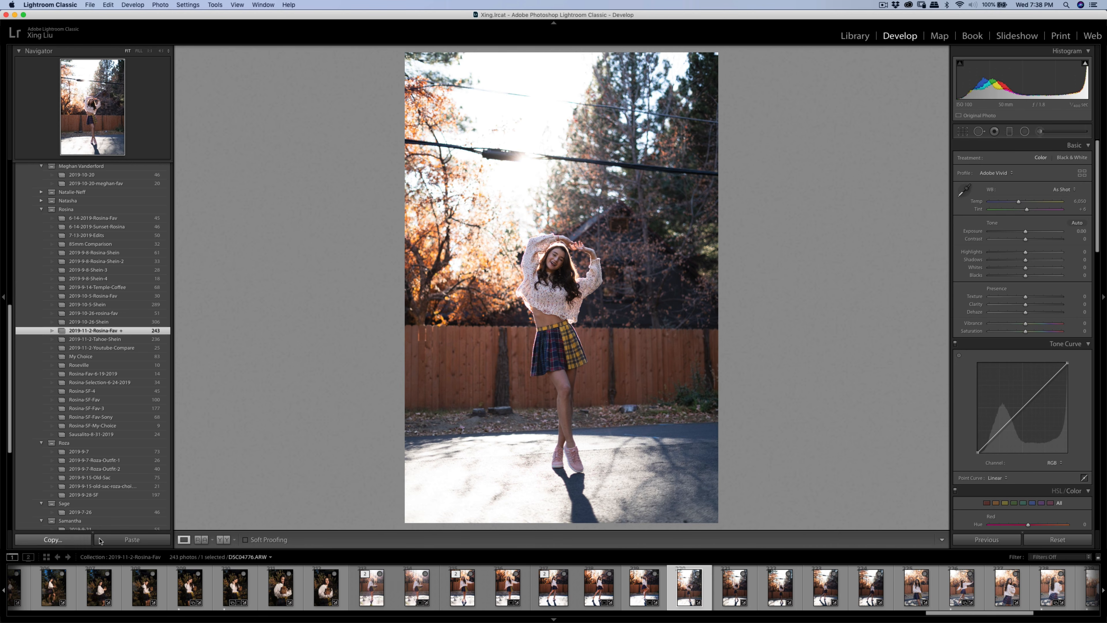
- Paste the copied edits, lower Exposure to -0.10, and crop with a 0.50° straightening rotation
{"action": "left_click", "coordinate": [110, 541]}
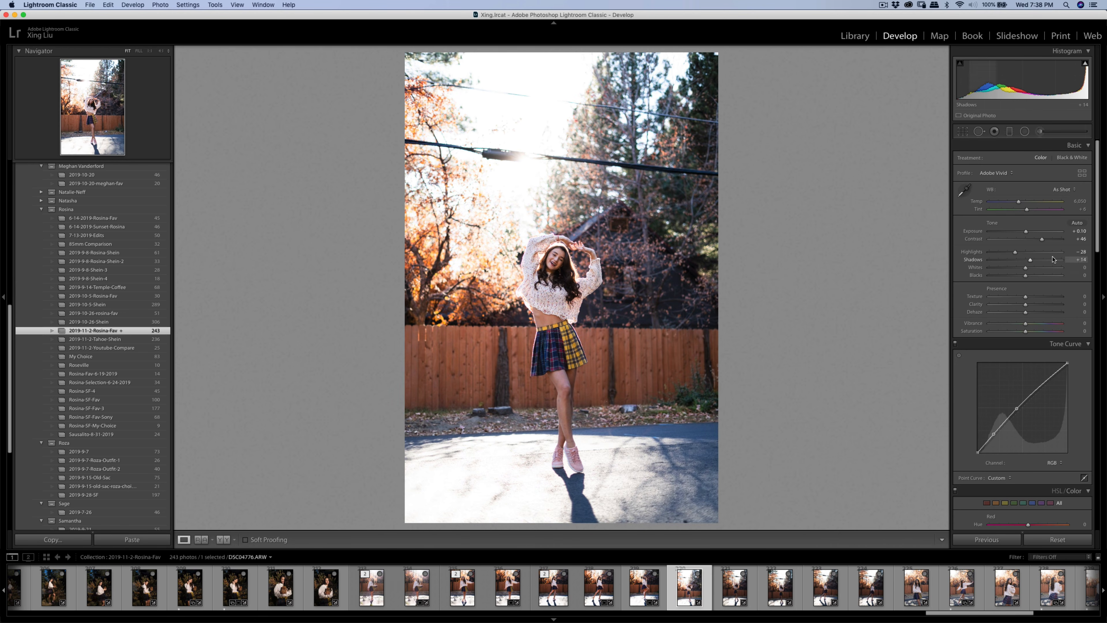
{"action": "left_click_drag", "start_coordinate": [1029, 236], "coordinate": [1007, 254]}
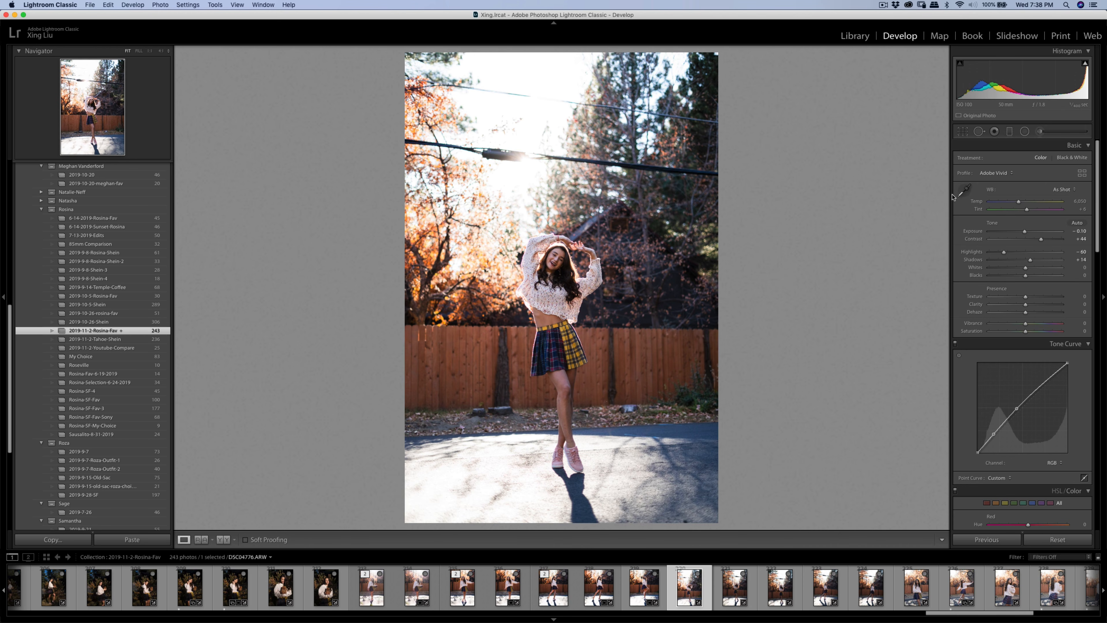
{"action": "left_click", "coordinate": [963, 132]}
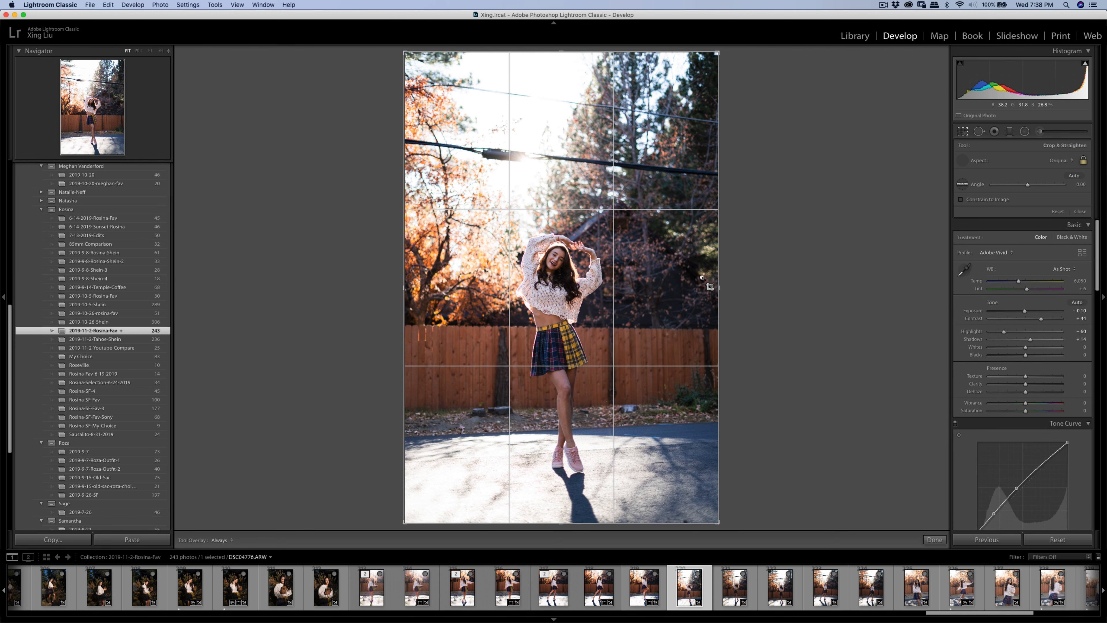
{"action": "left_click_drag", "start_coordinate": [706, 283], "coordinate": [702, 248]}
{"action": "key", "text": "super+z"}
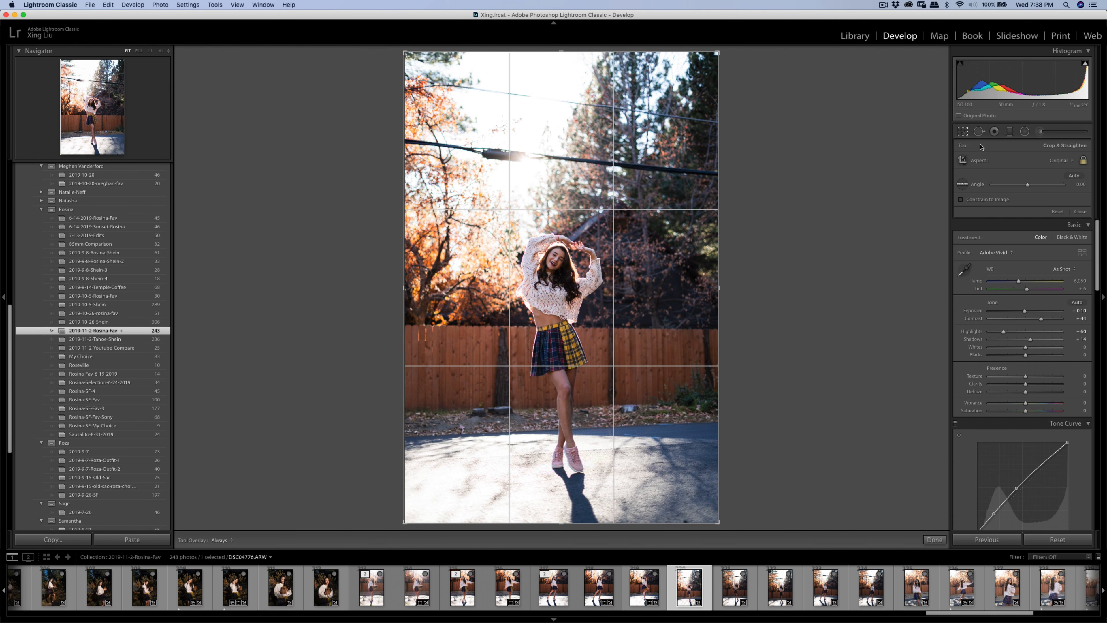
{"action": "left_click_drag", "start_coordinate": [717, 53], "coordinate": [684, 98]}
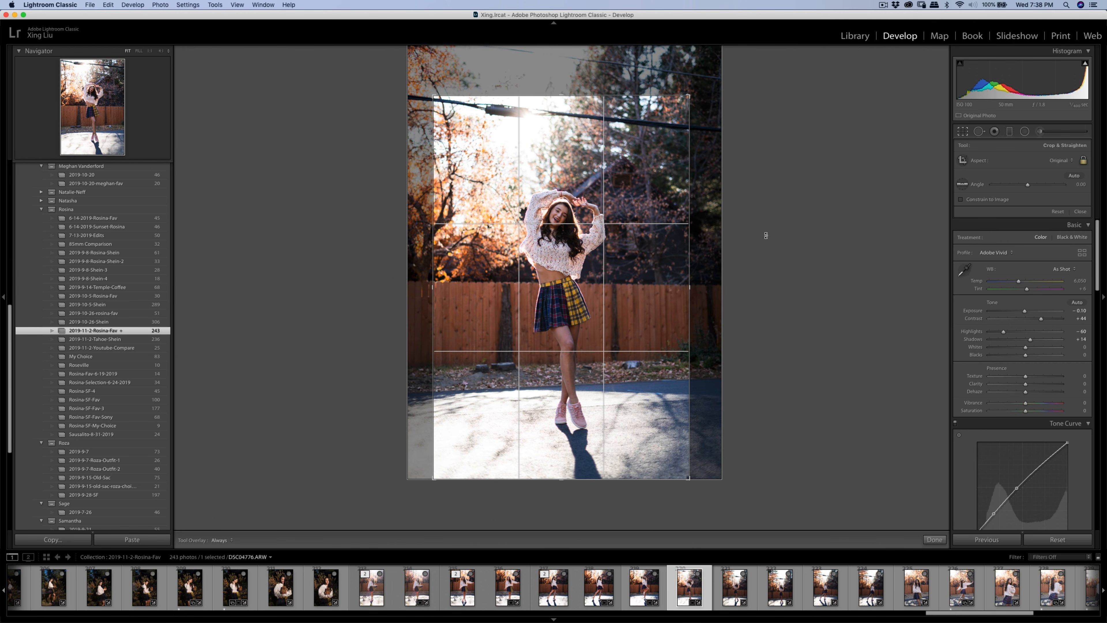
{"action": "left_click_drag", "start_coordinate": [764, 235], "coordinate": [764, 243]}
{"action": "left_click_drag", "start_coordinate": [621, 260], "coordinate": [606, 262]}
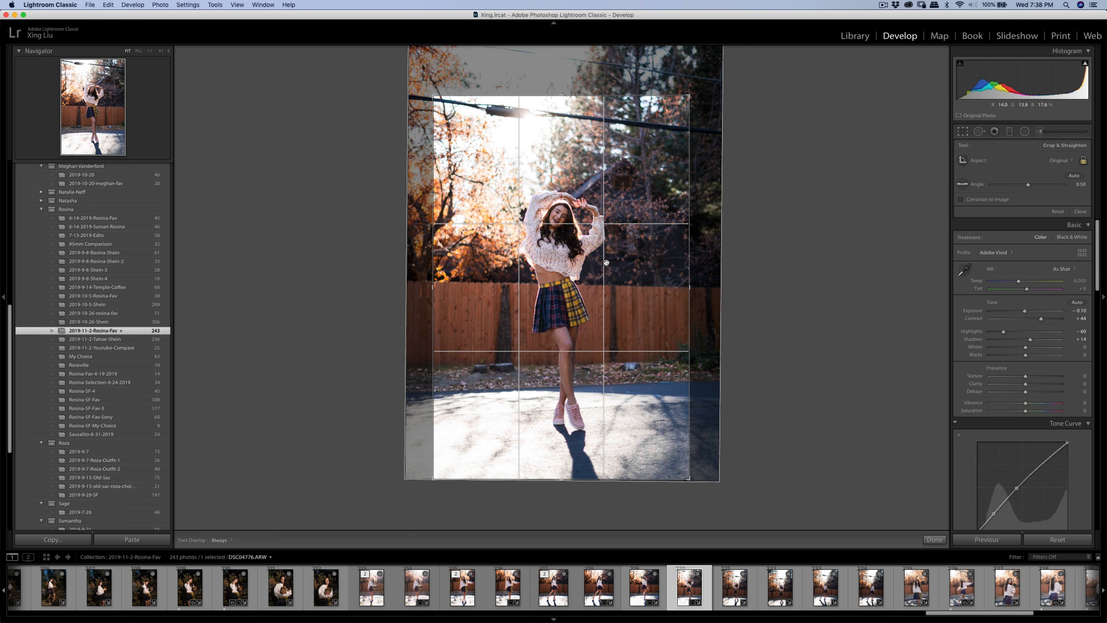
{"action": "key", "text": "Return"}
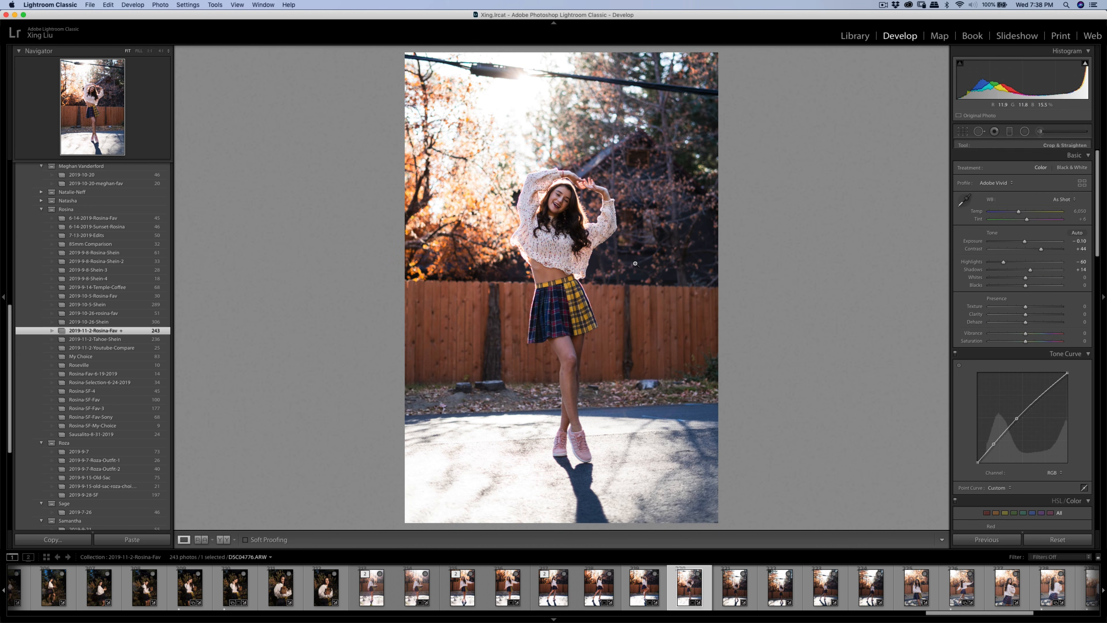
- Switch the crop ratio to 4 x 5 and reposition the photo under the enlarged frame
{"action": "left_click", "coordinate": [957, 134]}
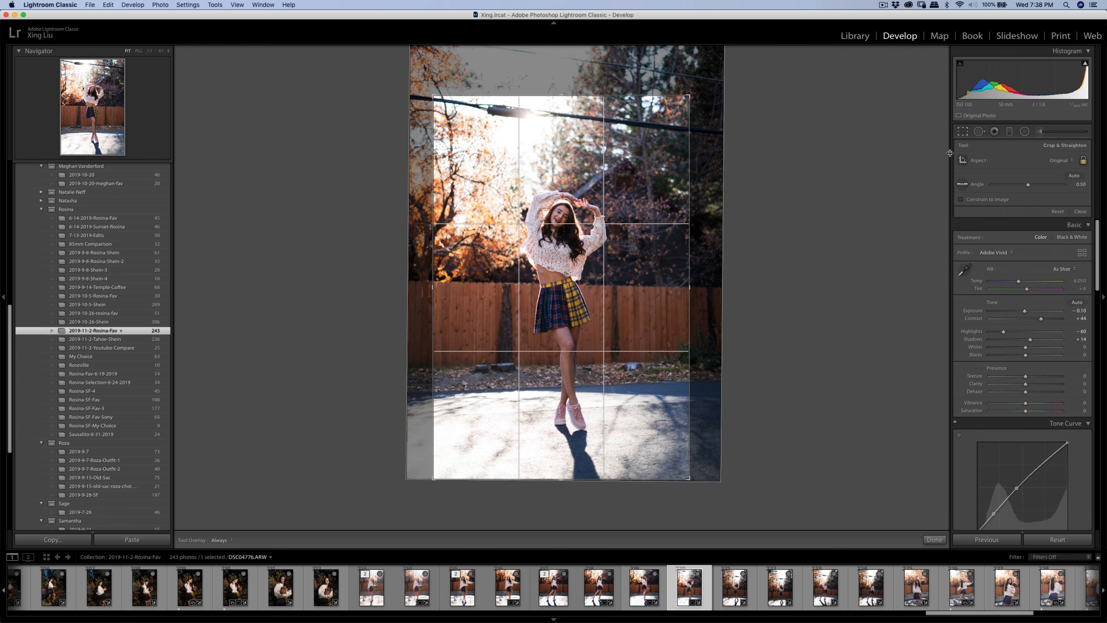
{"action": "left_click", "coordinate": [1059, 161]}
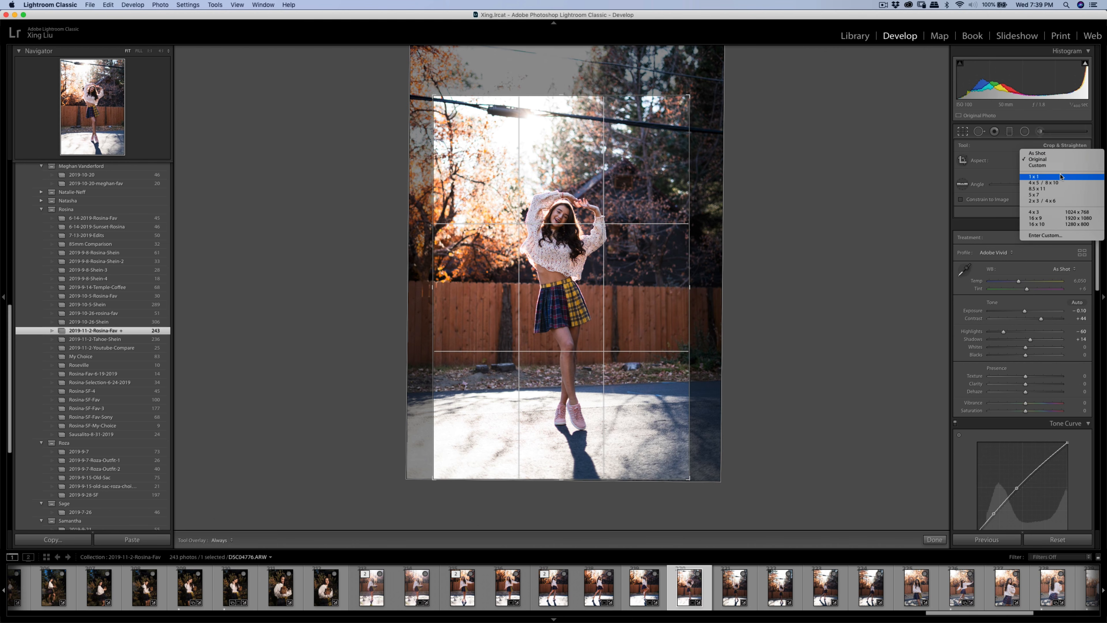
{"action": "left_click", "coordinate": [1061, 179]}
{"action": "left_click_drag", "start_coordinate": [531, 207], "coordinate": [540, 217]}
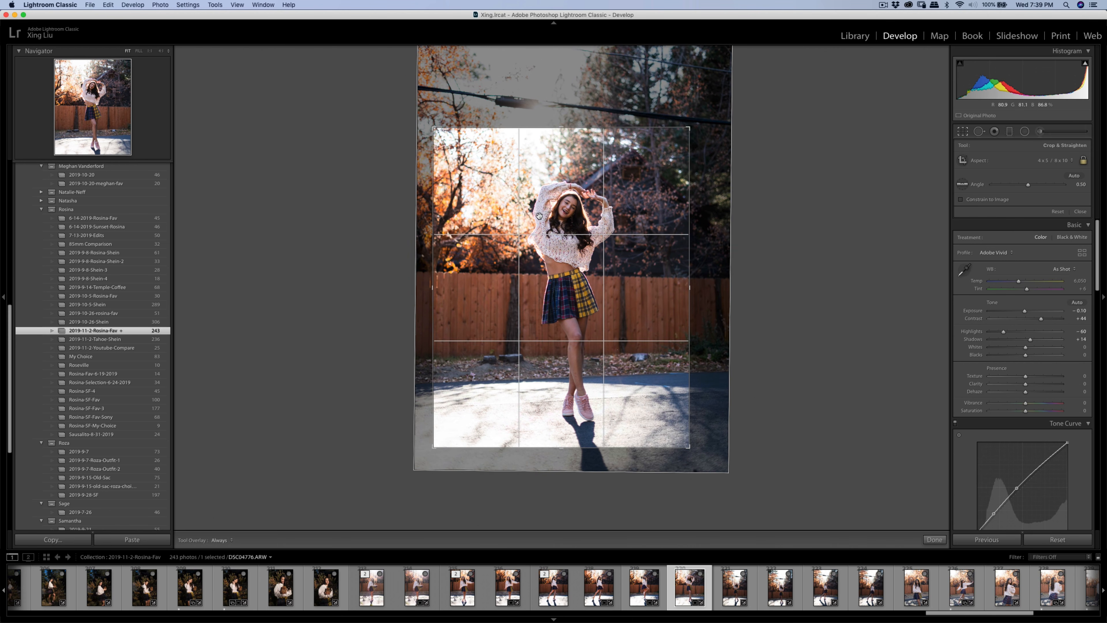
{"action": "left_click_drag", "start_coordinate": [689, 446], "coordinate": [699, 459]}
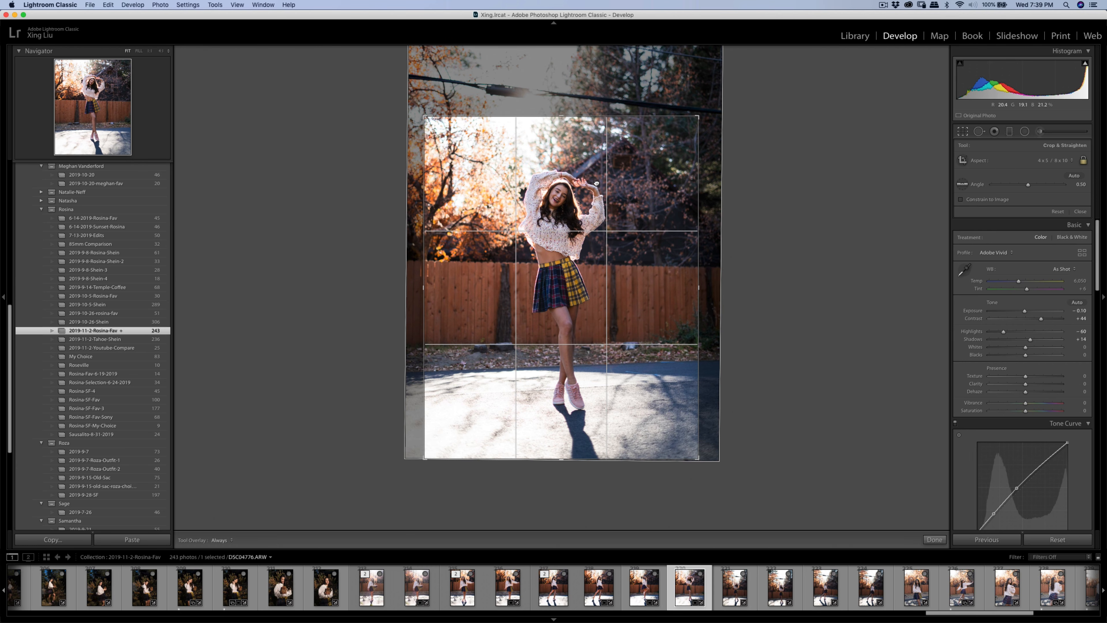
{"action": "left_click_drag", "start_coordinate": [597, 182], "coordinate": [592, 185]}
{"action": "key", "text": "Return"}
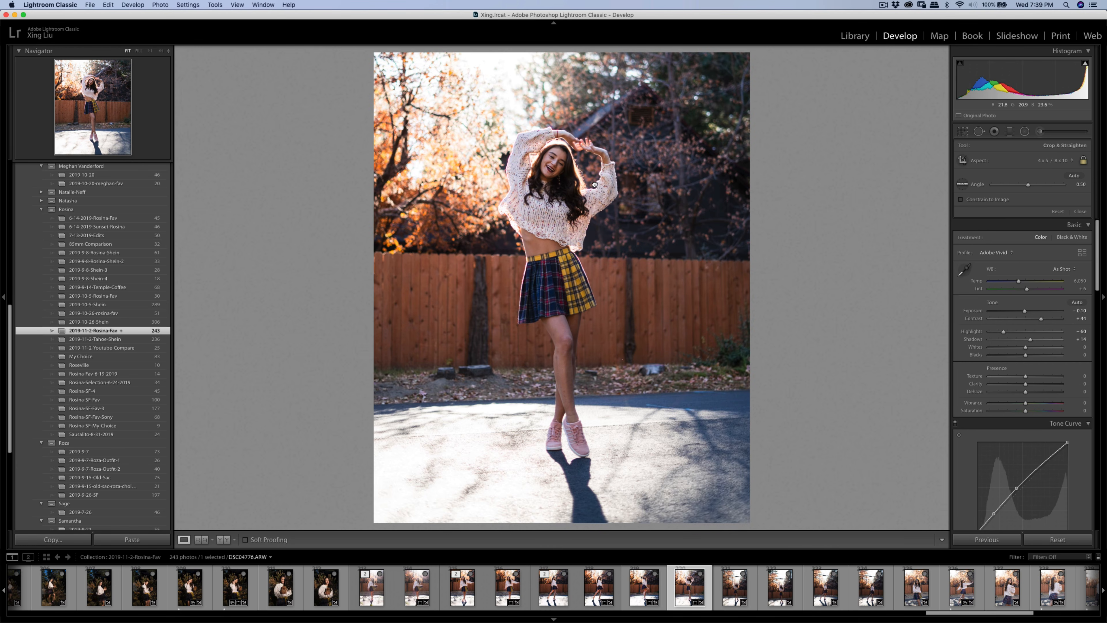
- Nudge the photo slightly right within the 4 x 5 crop and commit the final framing
{"action": "left_click", "coordinate": [969, 133]}
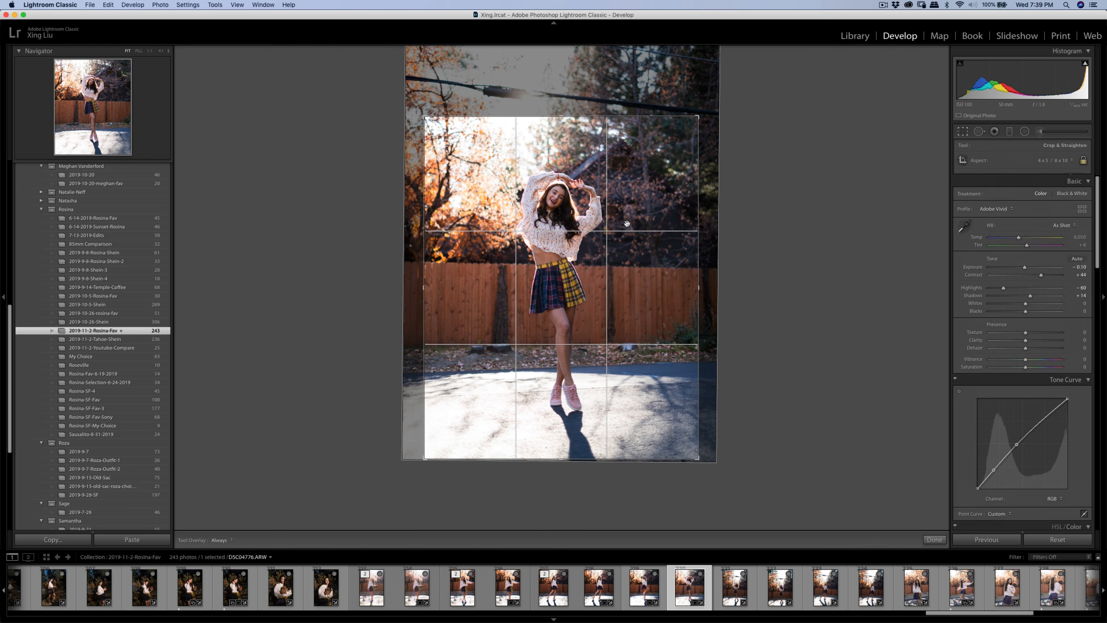
{"action": "left_click_drag", "start_coordinate": [676, 344], "coordinate": [678, 344]}
{"action": "key", "text": "Return"}
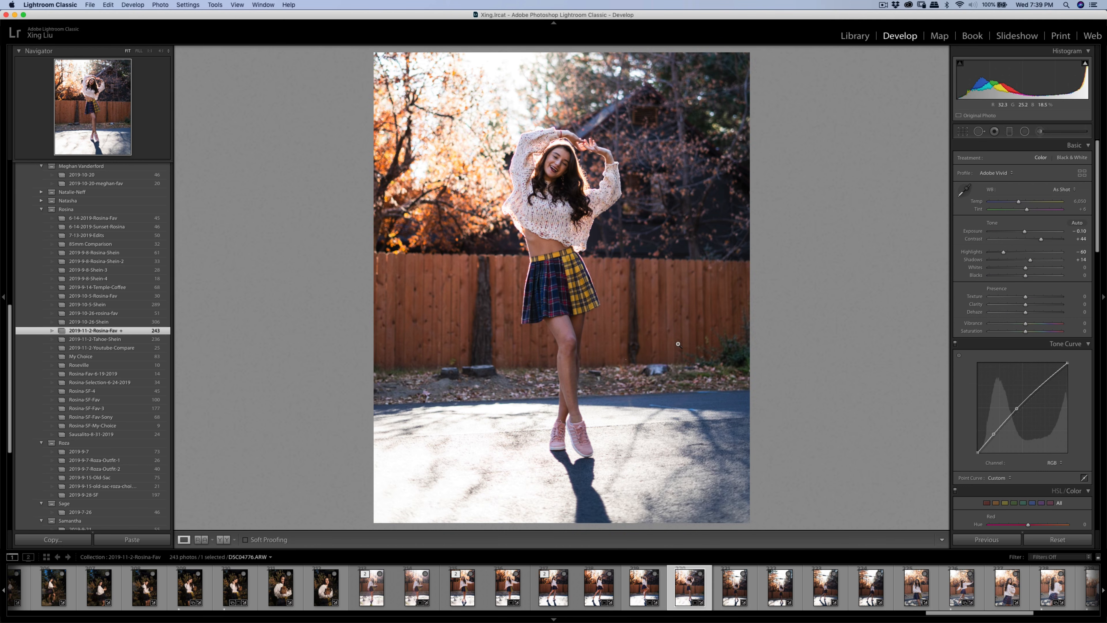
{"action": "left_click", "coordinate": [658, 375]}
- Heal away the rock in the leaves right of her legs, sourcing from the leaves below
{"action": "key", "text": "q"}
{"action": "mouse_move", "coordinate": [607, 368]}
{"action": "left_mouse_down"}
{"action": "mouse_move", "coordinate": [649, 340]}
{"action": "mouse_move", "coordinate": [696, 341]}
{"action": "mouse_move", "coordinate": [645, 373]}
{"action": "mouse_move", "coordinate": [619, 355]}
{"action": "left_mouse_up"}
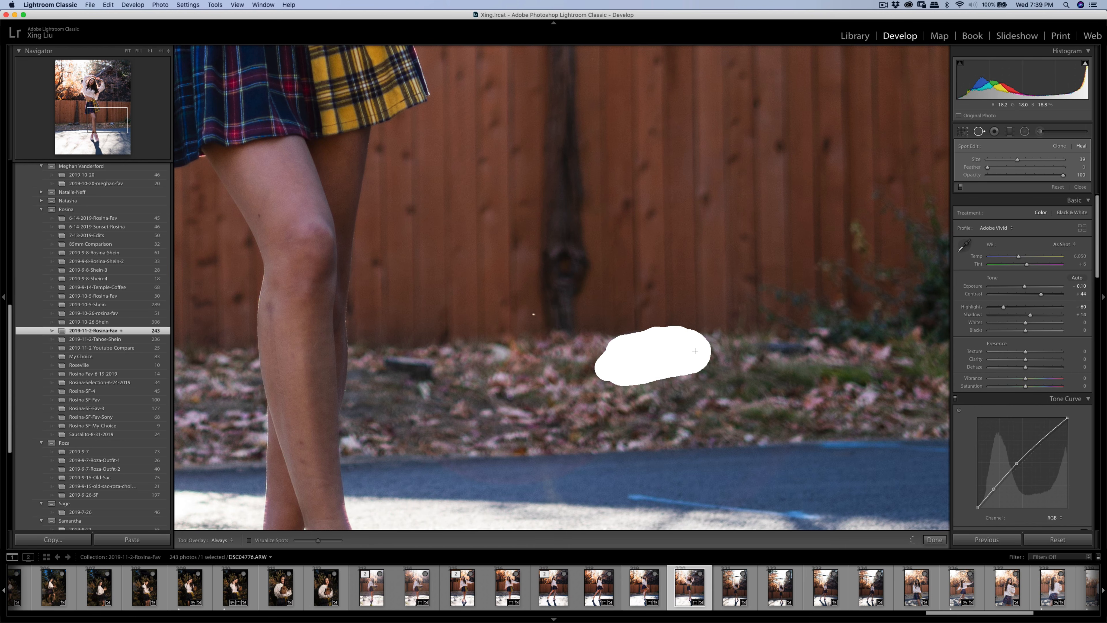
{"action": "left_click_drag", "start_coordinate": [695, 351], "coordinate": [695, 351]}
{"action": "mouse_move", "coordinate": [525, 364]}
{"action": "left_mouse_down"}
{"action": "mouse_move", "coordinate": [543, 400]}
{"action": "mouse_move", "coordinate": [566, 404]}
{"action": "mouse_move", "coordinate": [550, 393]}
{"action": "left_mouse_up"}
{"action": "left_click_drag", "start_coordinate": [636, 361], "coordinate": [633, 358]}
{"action": "key", "text": "q"}
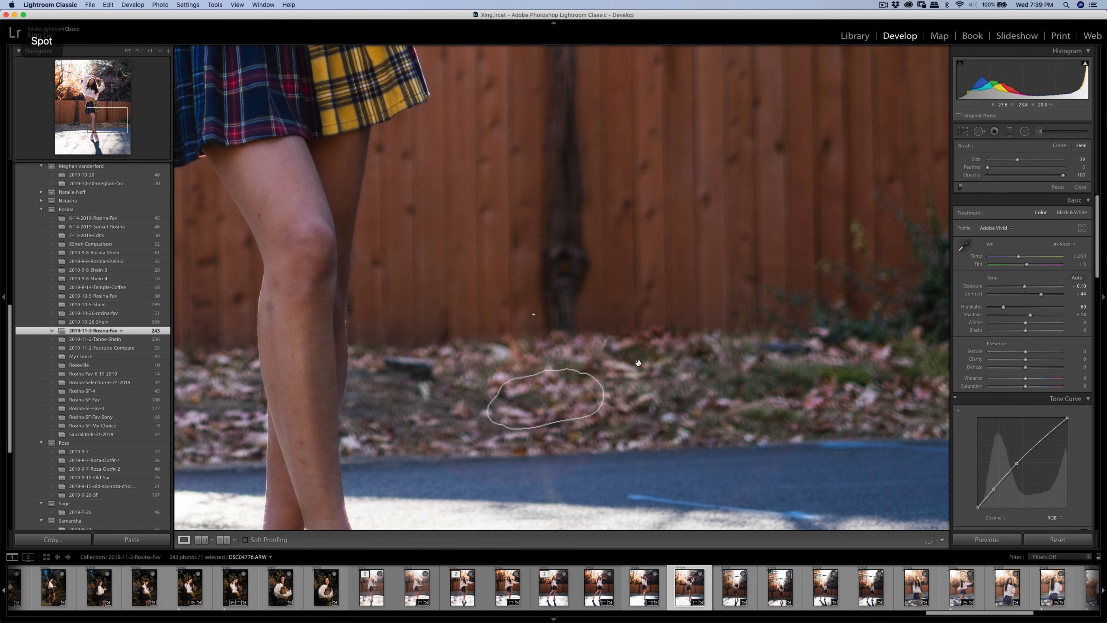
{"action": "left_click", "coordinate": [682, 362]}
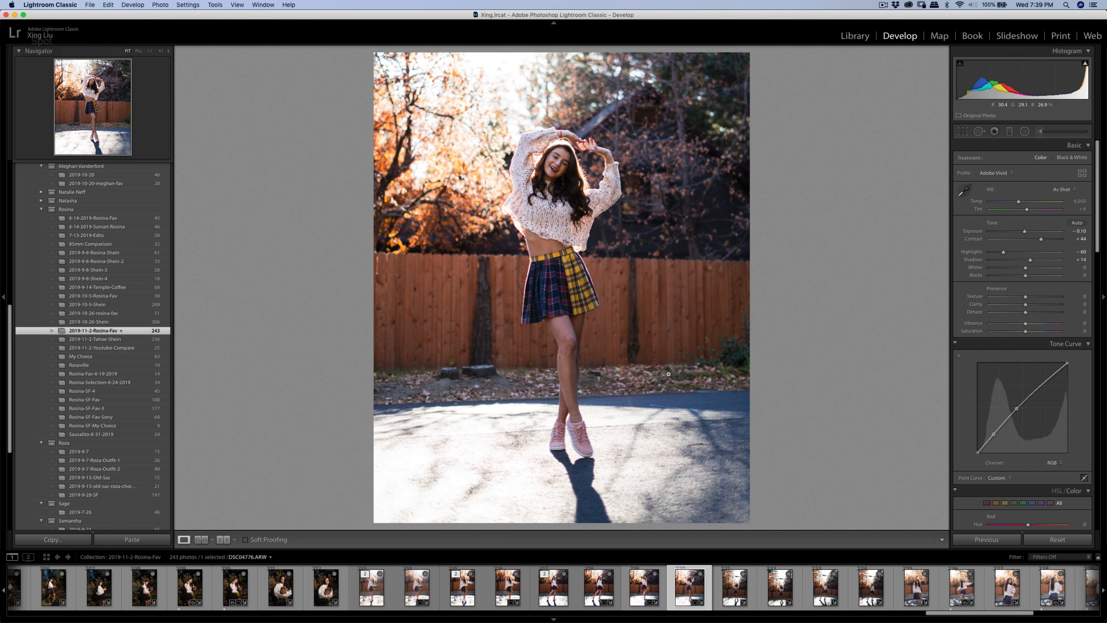
- Dab a Soften Skin (Lite) brush adjustment onto the girl's legs at 1:1 zoom
{"action": "left_click", "coordinate": [669, 375]}
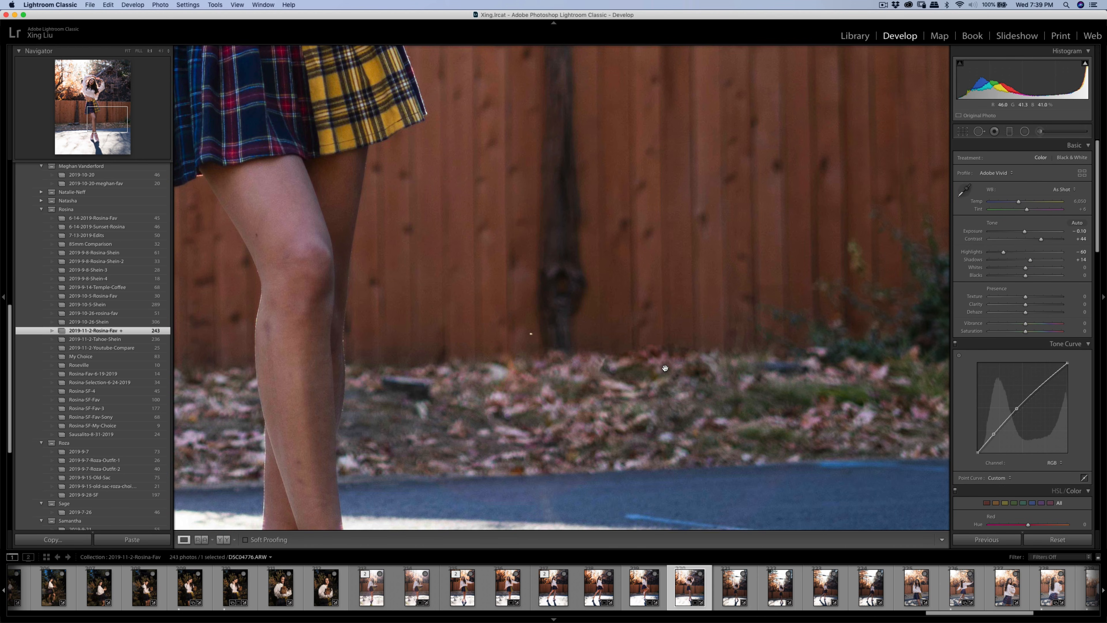
{"action": "left_click", "coordinate": [1040, 132]}
{"action": "left_click", "coordinate": [1018, 160]}
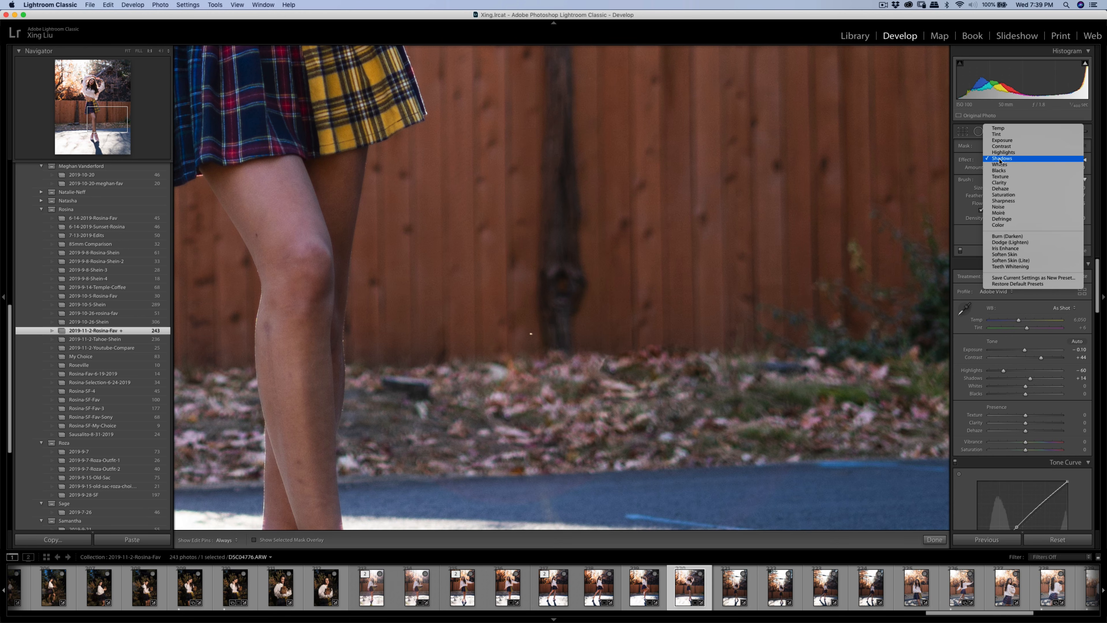
{"action": "left_click", "coordinate": [1020, 261]}
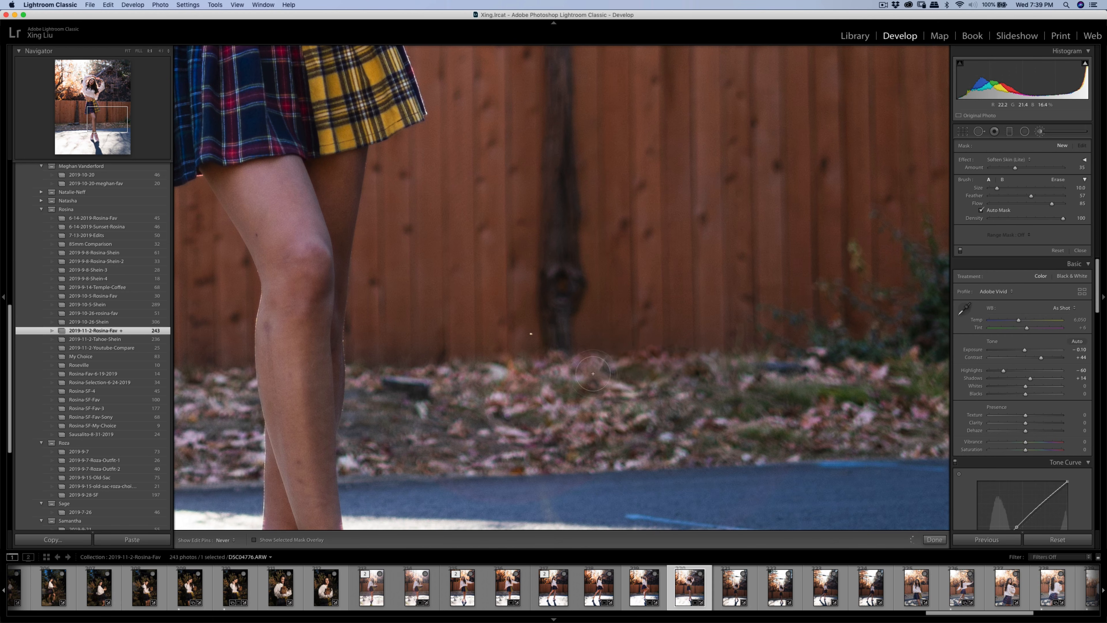
{"action": "left_click", "coordinate": [623, 371]}
{"action": "left_click", "coordinate": [1062, 147]}
{"action": "key", "text": "k"}
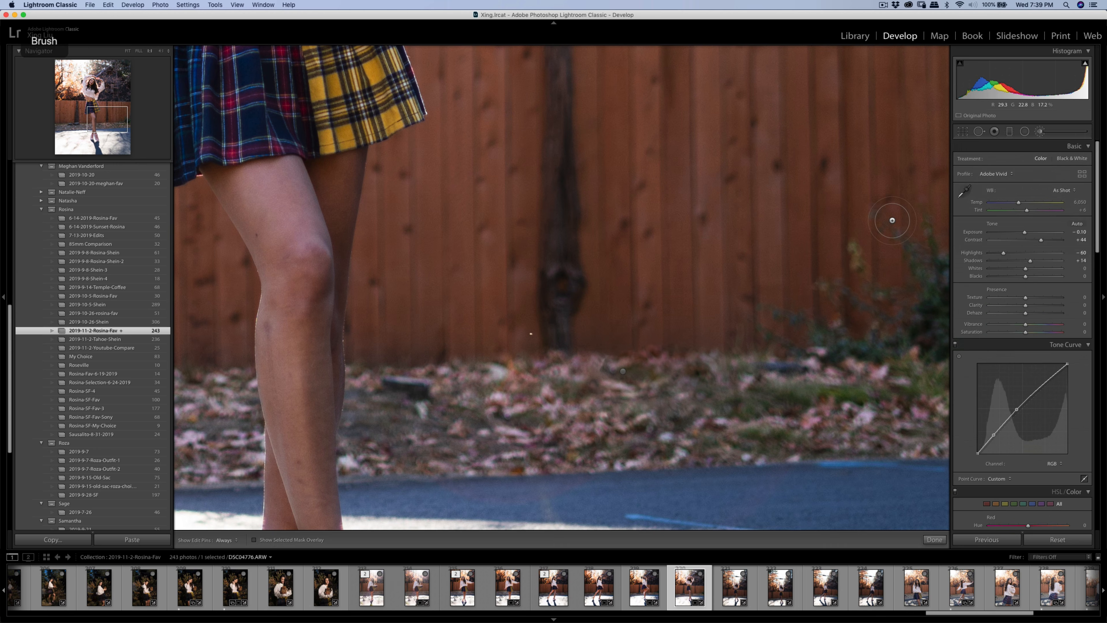
{"action": "key", "text": "super+minus"}
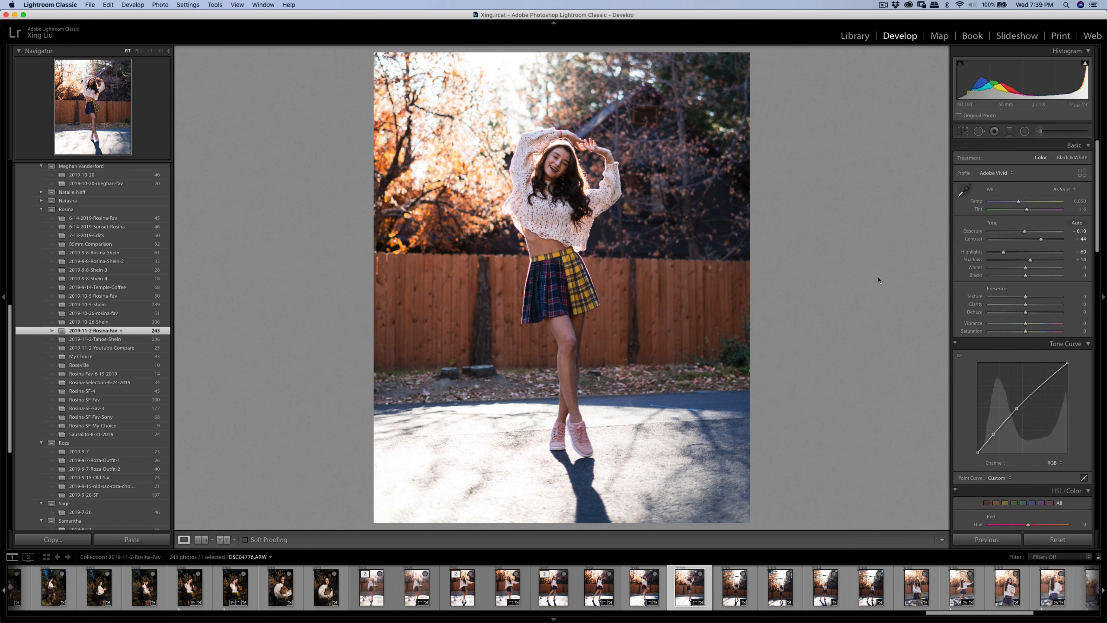
- Heal several small blemishes on the lower leg, moving one source to cleaner skin above
{"action": "left_click", "coordinate": [570, 396]}
{"action": "key", "text": "q"}
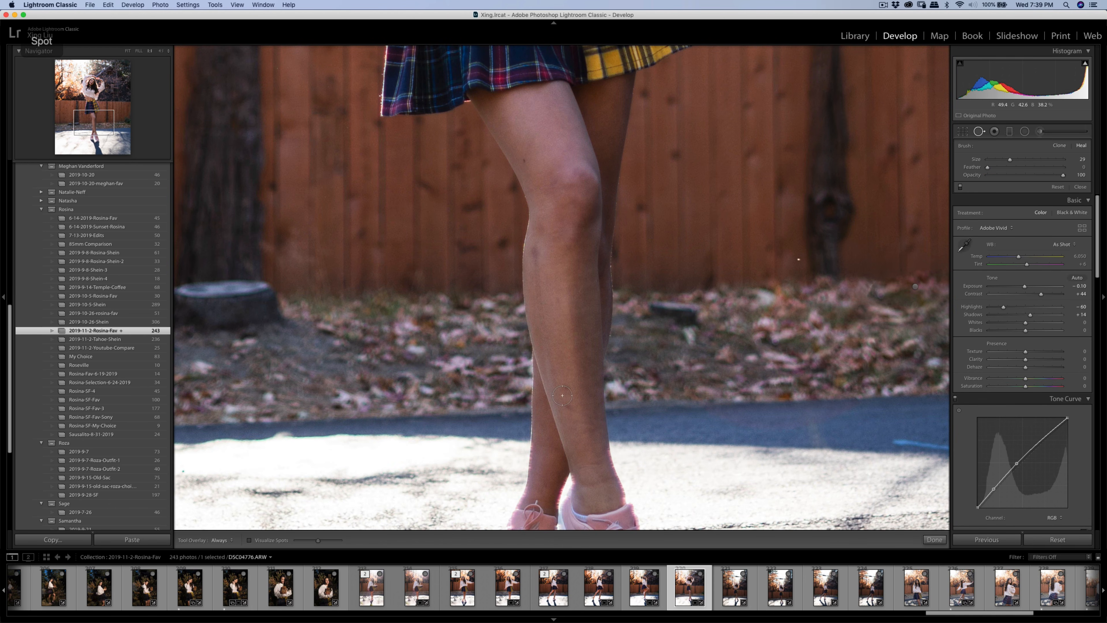
{"action": "left_click", "coordinate": [567, 386]}
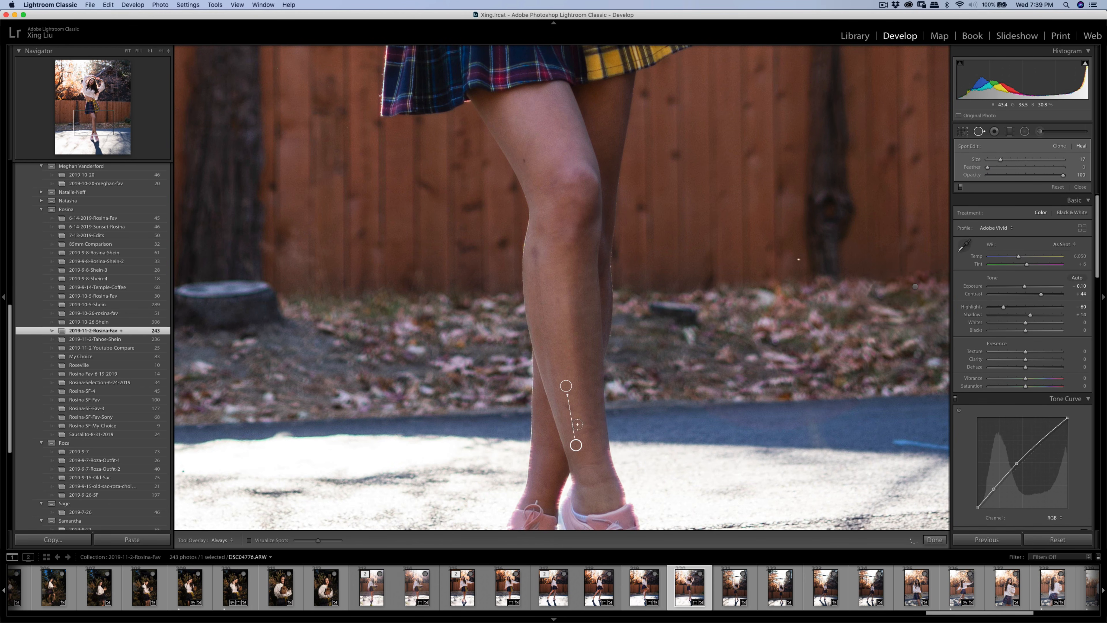
{"action": "left_click_drag", "start_coordinate": [566, 405], "coordinate": [572, 409]}
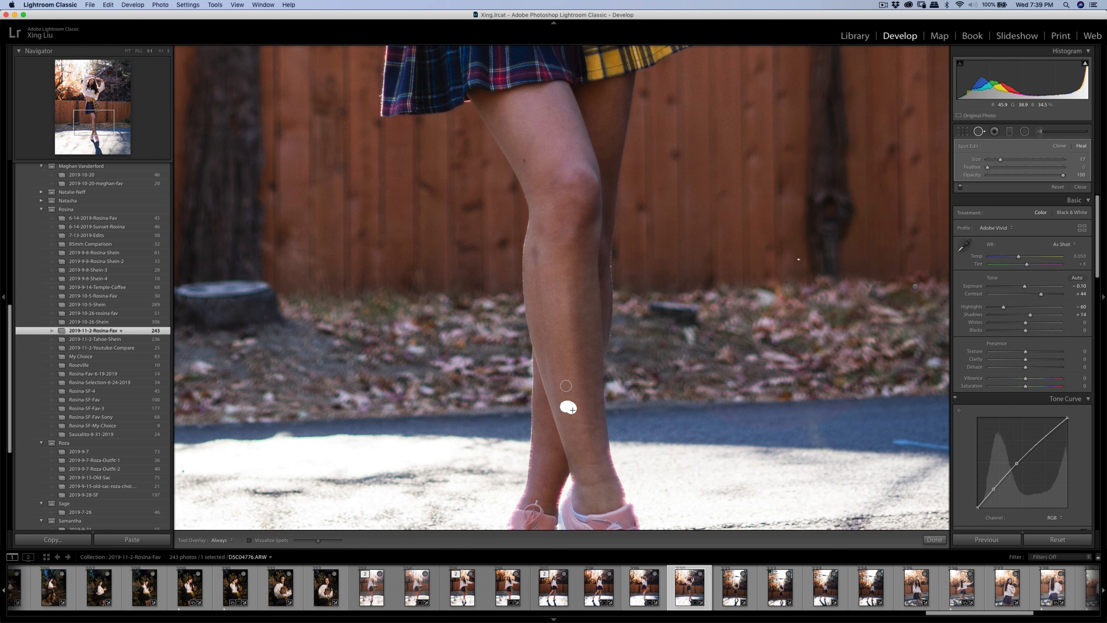
{"action": "left_click", "coordinate": [535, 250]}
{"action": "left_click_drag", "start_coordinate": [535, 262], "coordinate": [536, 263]}
{"action": "left_click_drag", "start_coordinate": [533, 317], "coordinate": [545, 298]}
{"action": "key", "text": "q"}
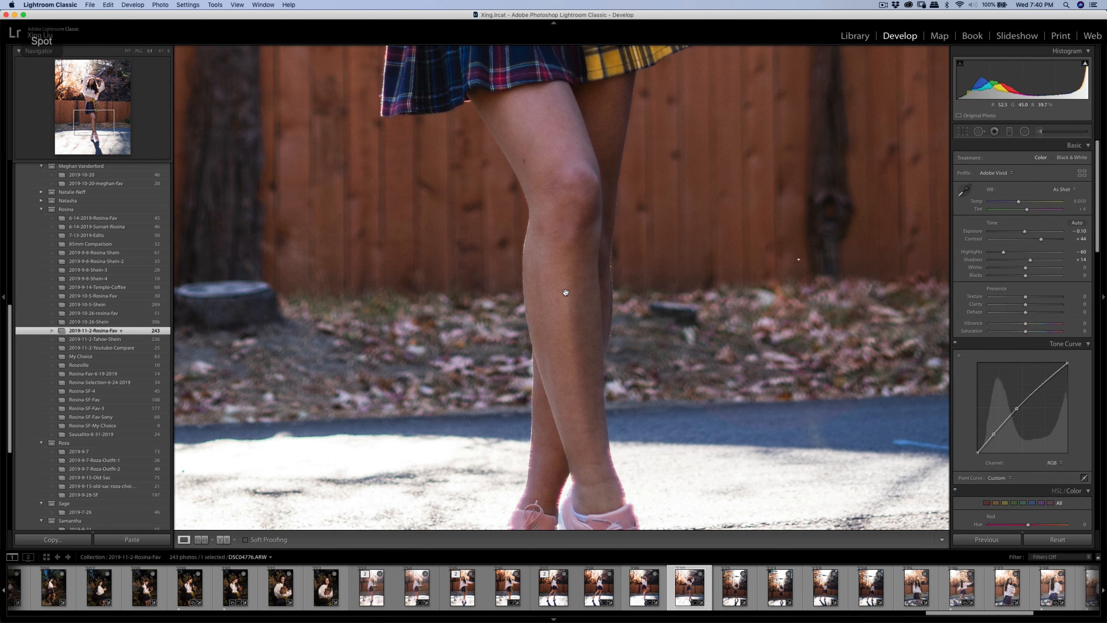
{"action": "left_click", "coordinate": [565, 294]}
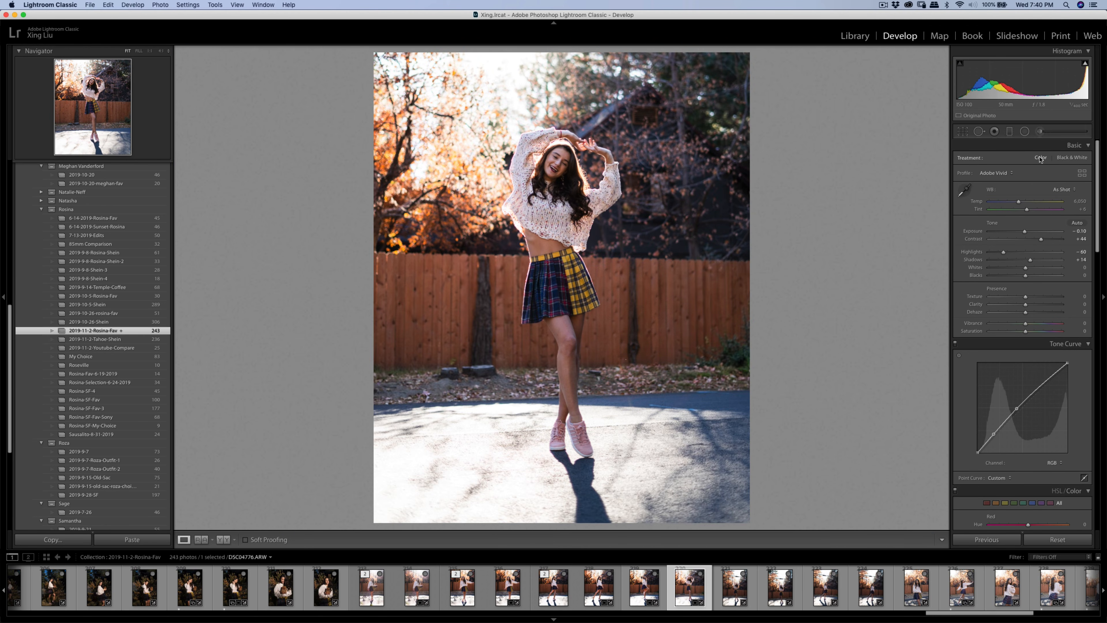
- Nudge the arms-raised photo slightly within its crop and commit it
{"action": "left_click", "coordinate": [963, 131]}
{"action": "left_click_drag", "start_coordinate": [586, 292], "coordinate": [591, 284]}
{"action": "key", "text": "Return"}
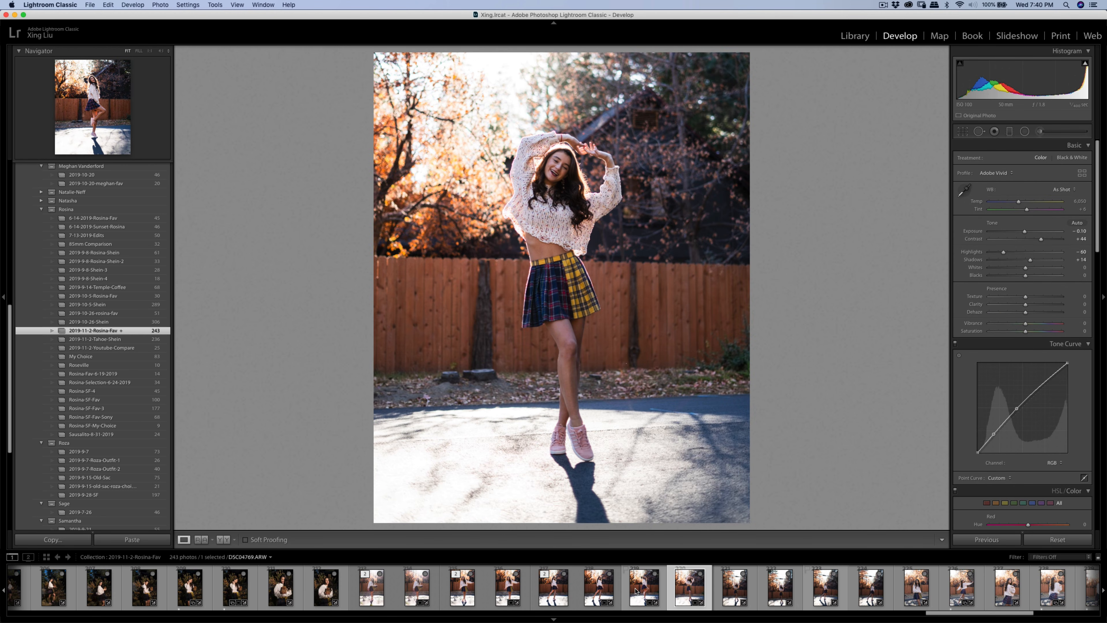
- Add the neighbouring portrait and send both to Portraiture 3 as edit copies with Lightroom adjustments
{"action": "left_click", "coordinate": [636, 591], "text": "super"}
{"action": "right_click", "coordinate": [640, 592]}
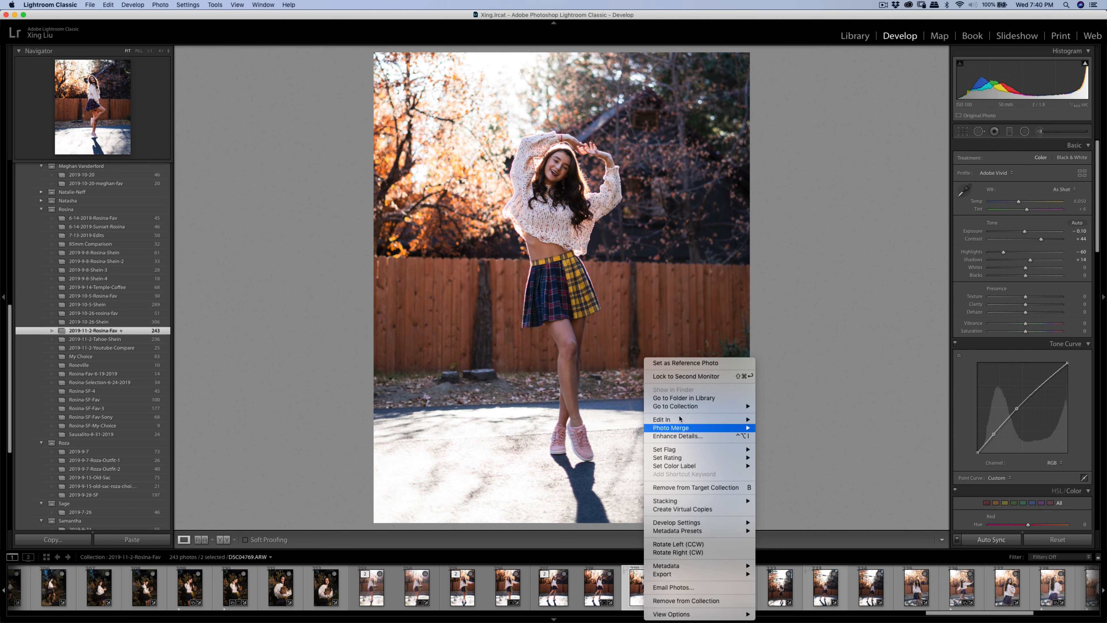
{"action": "mouse_move", "coordinate": [679, 419]}
{"action": "left_click", "coordinate": [781, 441]}
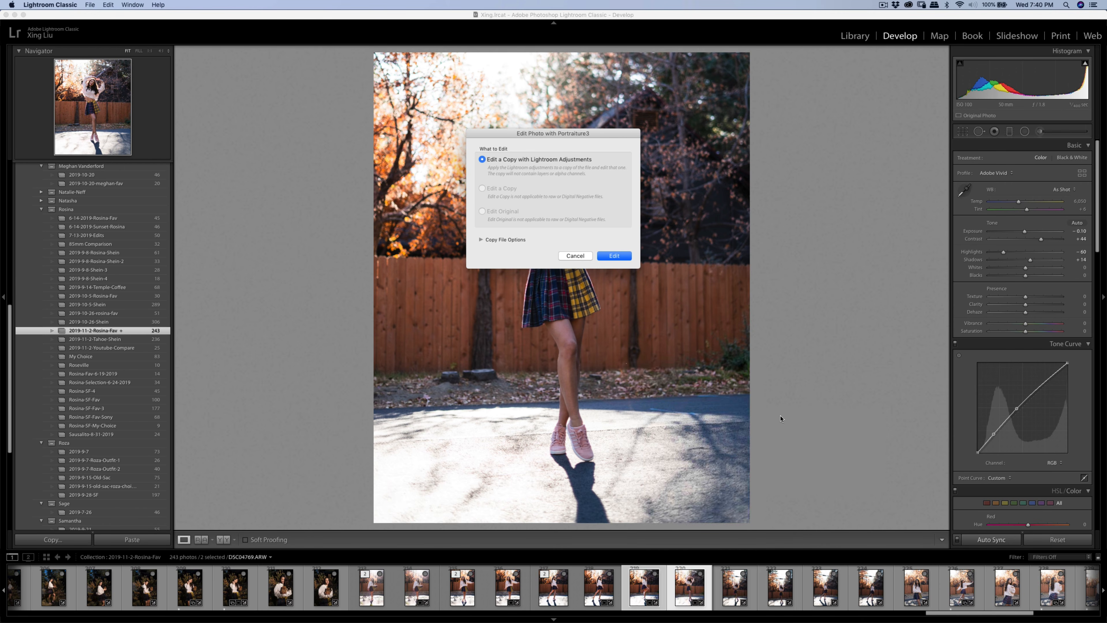
{"action": "left_click", "coordinate": [603, 259]}
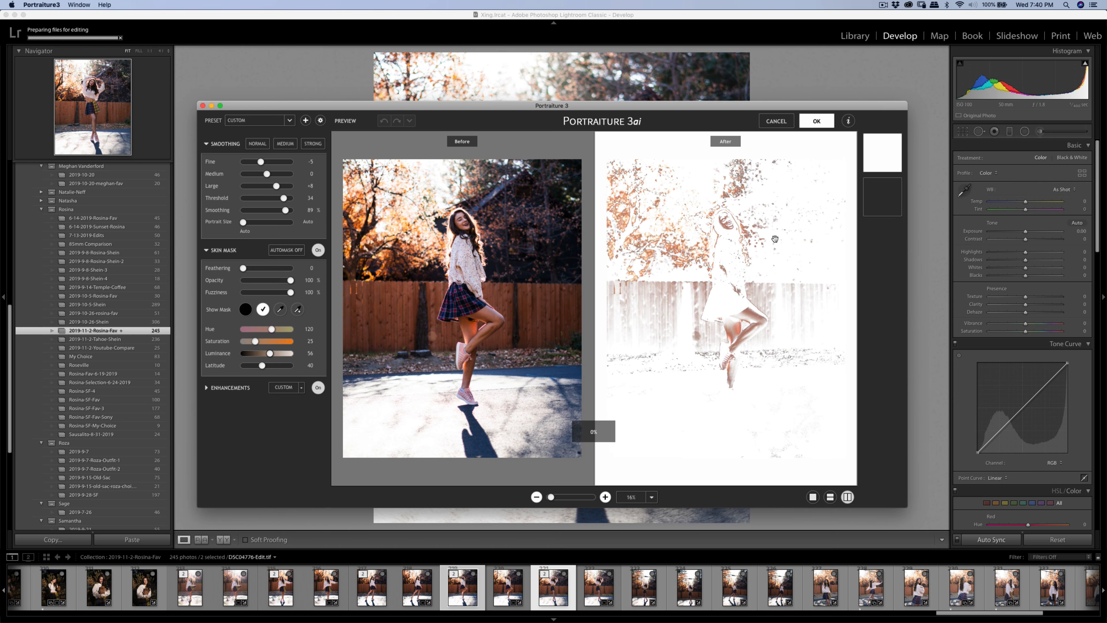
- Sample the face and a second skin area for Portraiture's skin mask, then apply the smoothing
{"action": "left_click", "coordinate": [298, 309]}
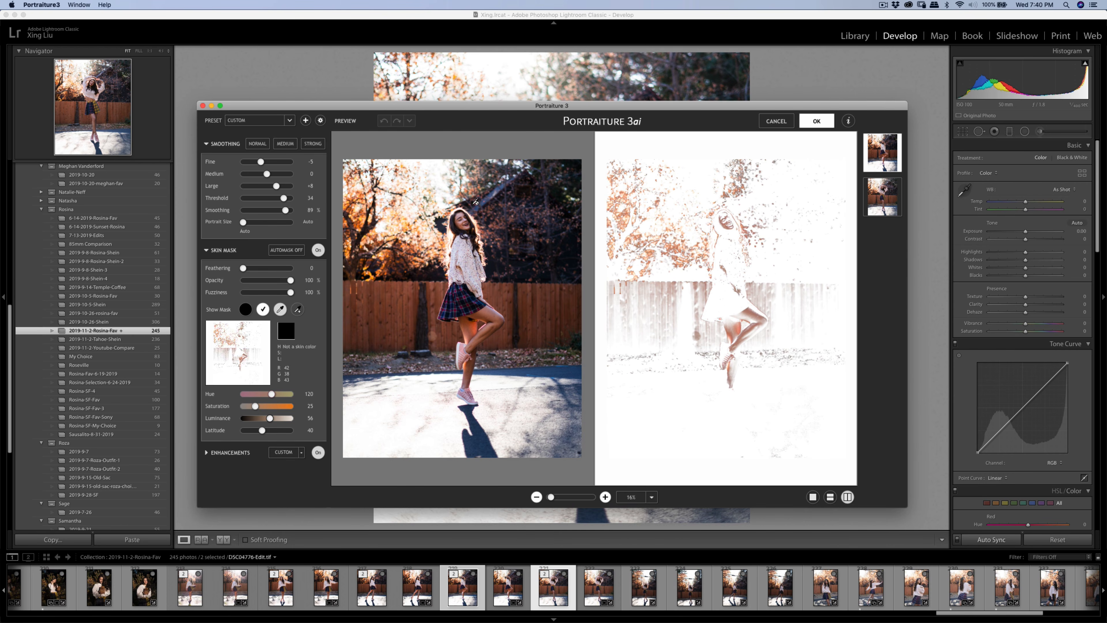
{"action": "left_click", "coordinate": [468, 214]}
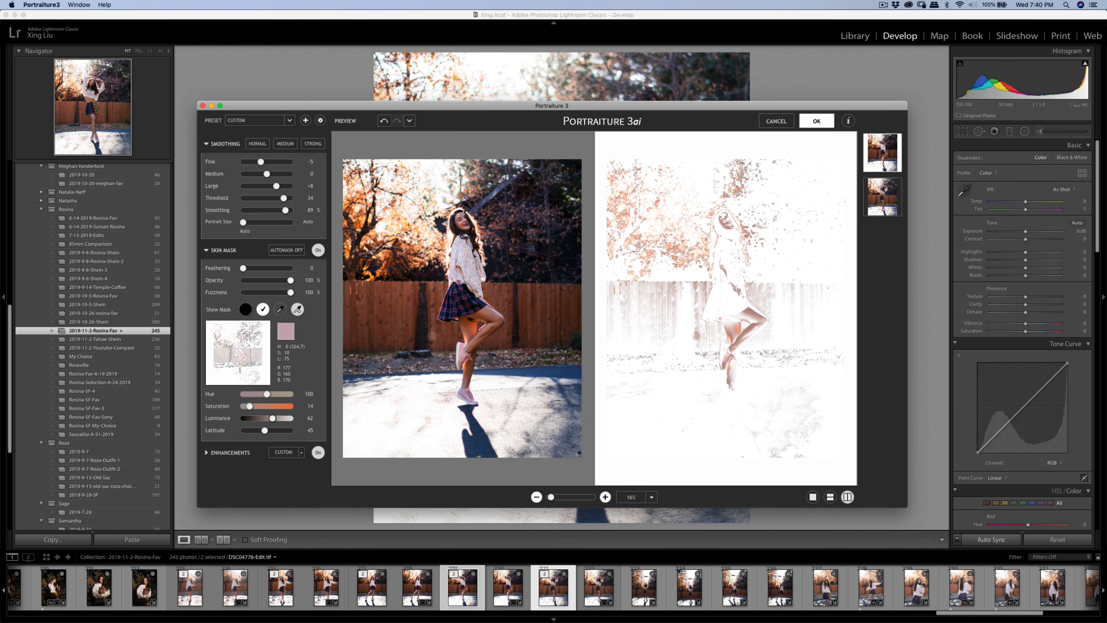
{"action": "left_click", "coordinate": [493, 310]}
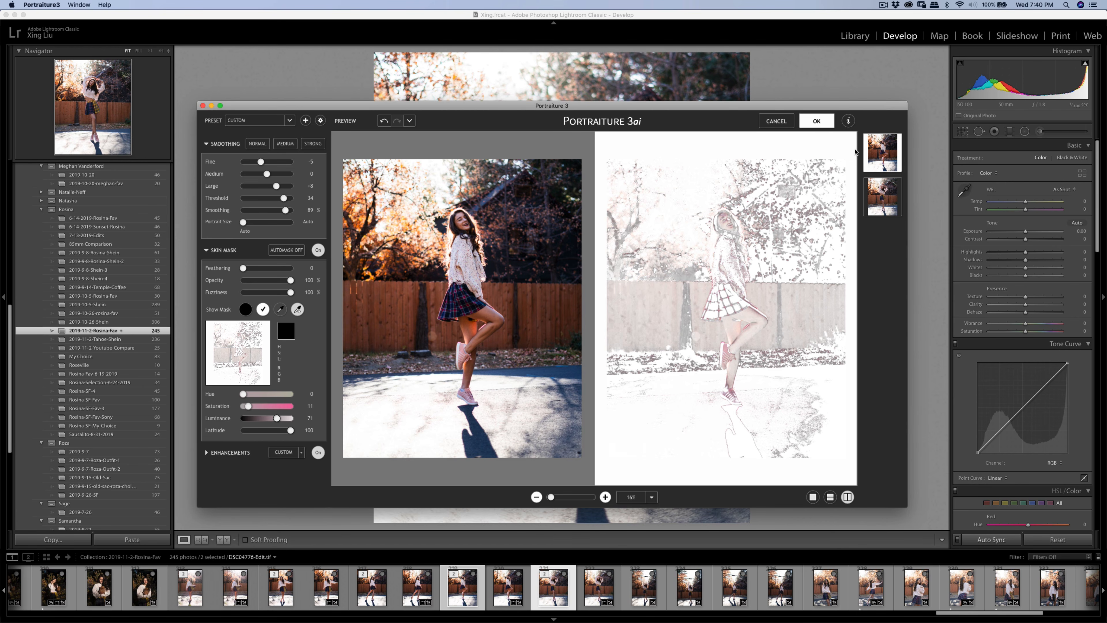
{"action": "left_click", "coordinate": [818, 121]}
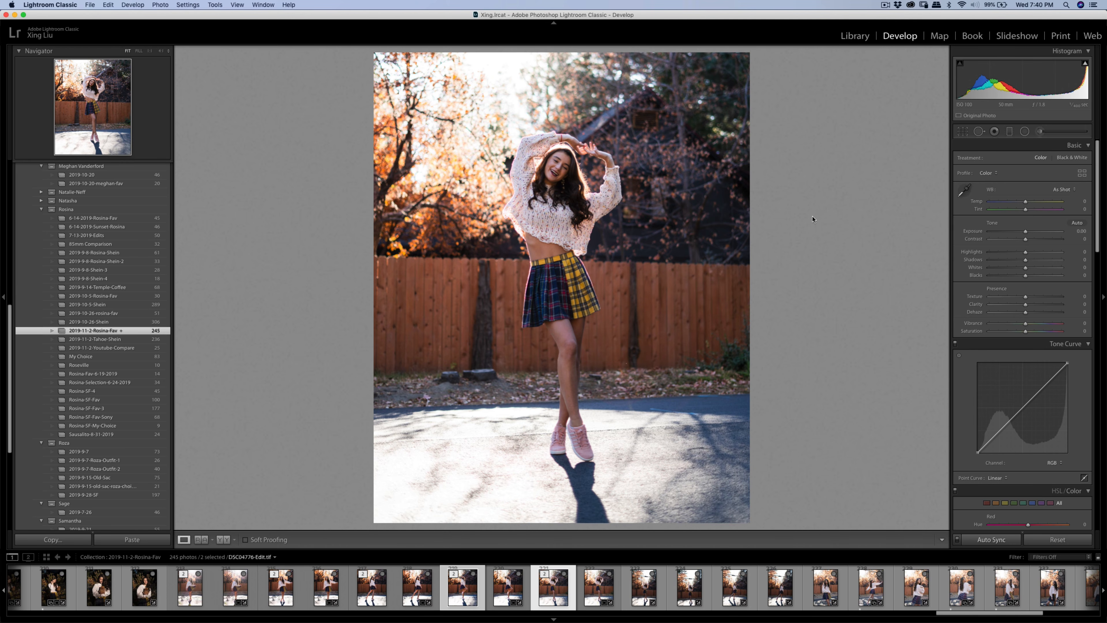
- Export the two skin-smoothed copies, then browse the filmstrip to the walking side-view portrait
{"action": "key", "text": "super+shift+e"}
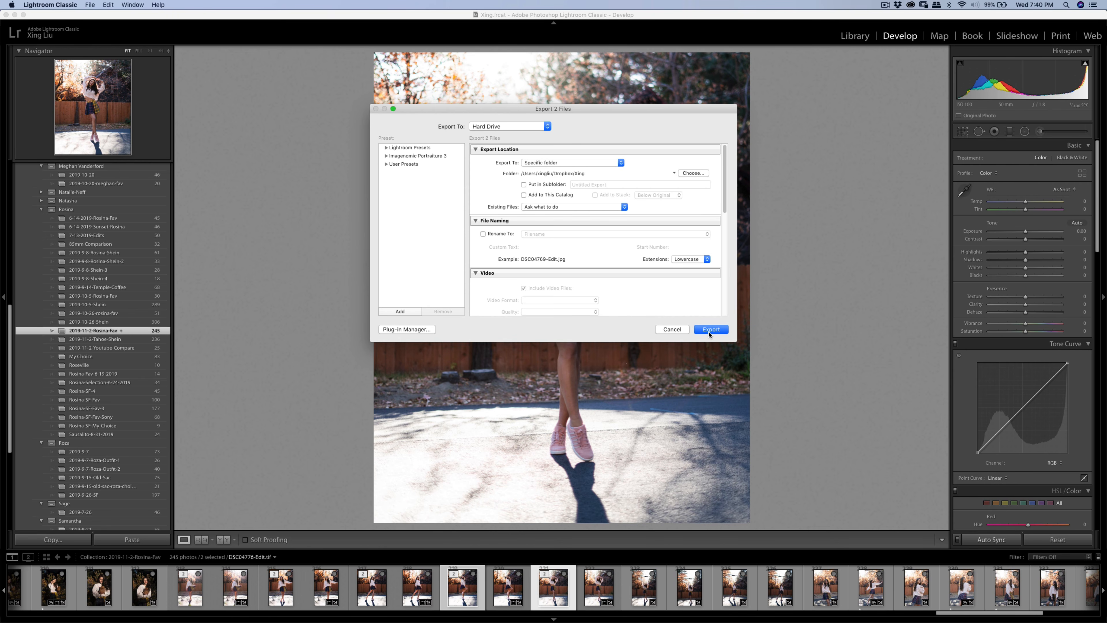
{"action": "left_click", "coordinate": [710, 330]}
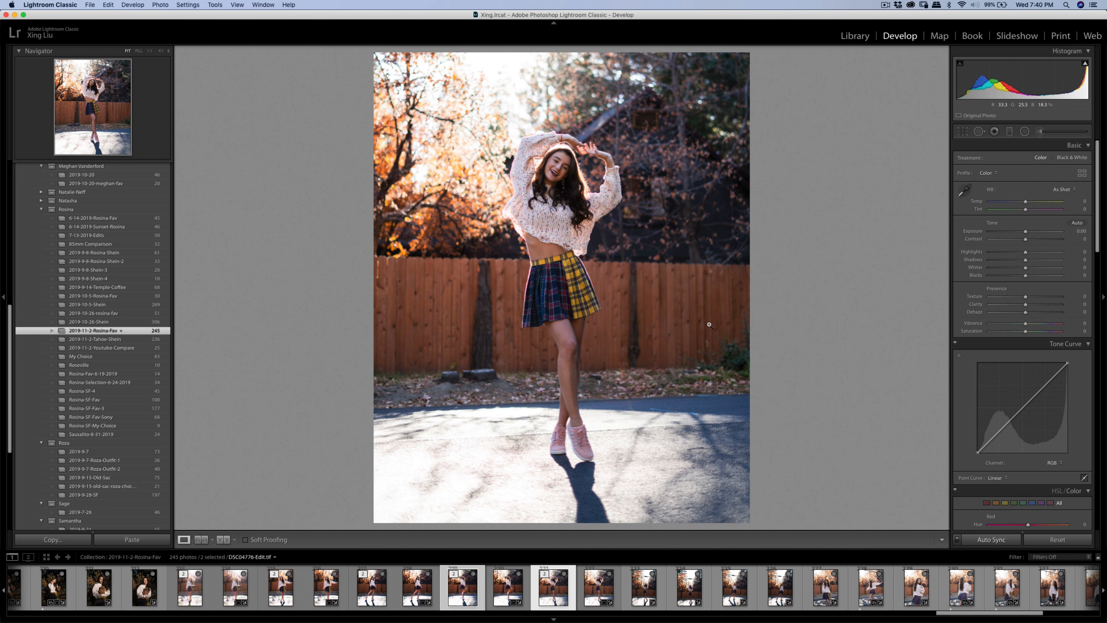
{"action": "left_click", "coordinate": [650, 593]}
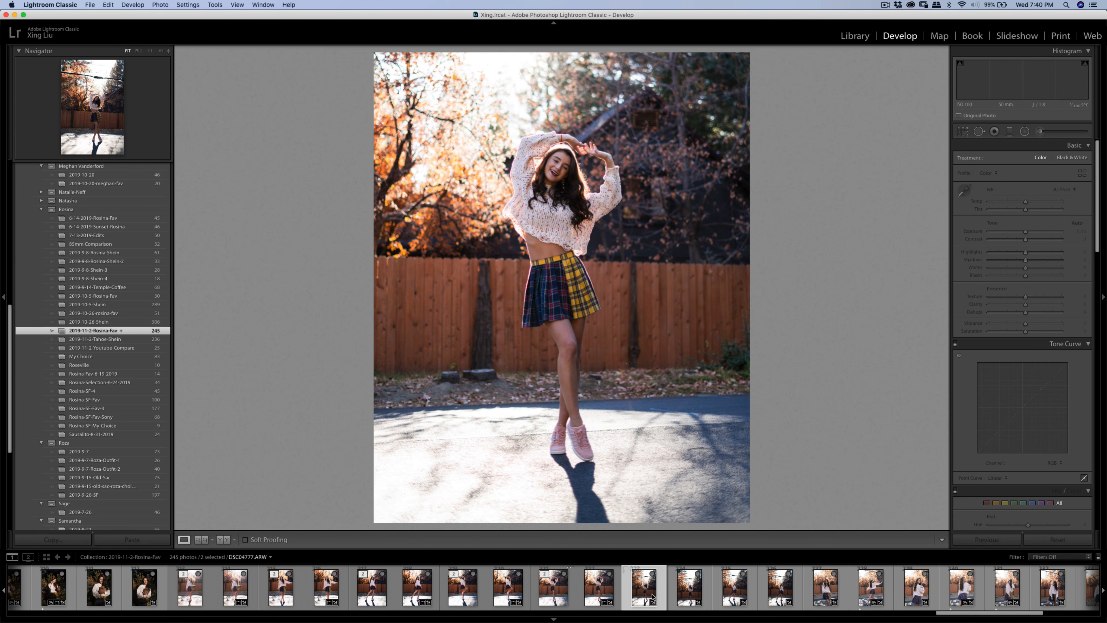
{"action": "left_click", "coordinate": [689, 592]}
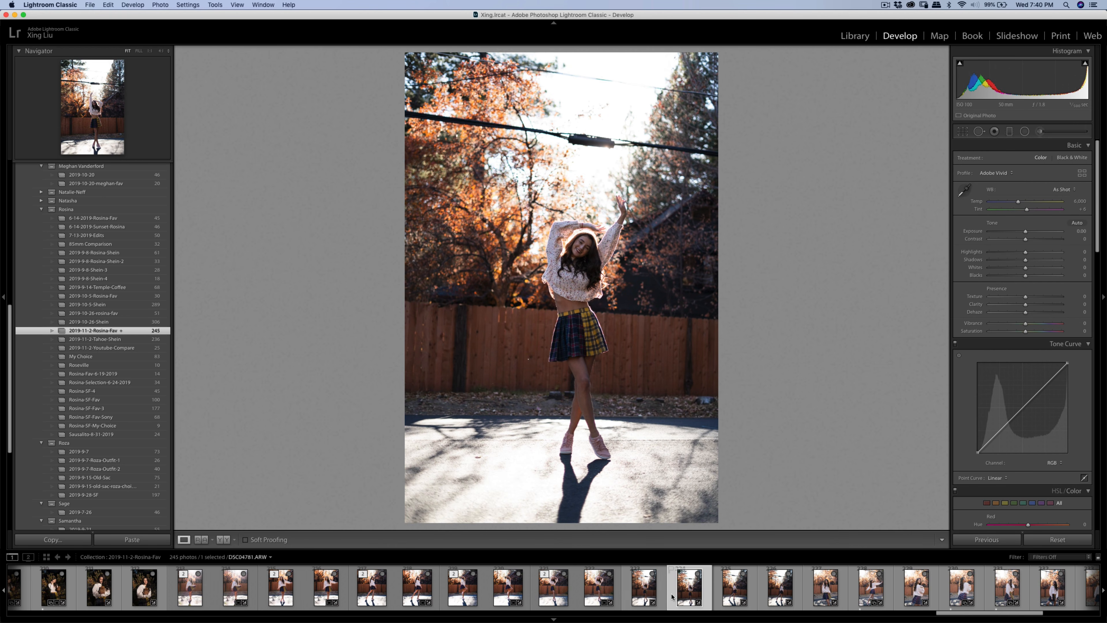
{"action": "left_click", "coordinate": [744, 602]}
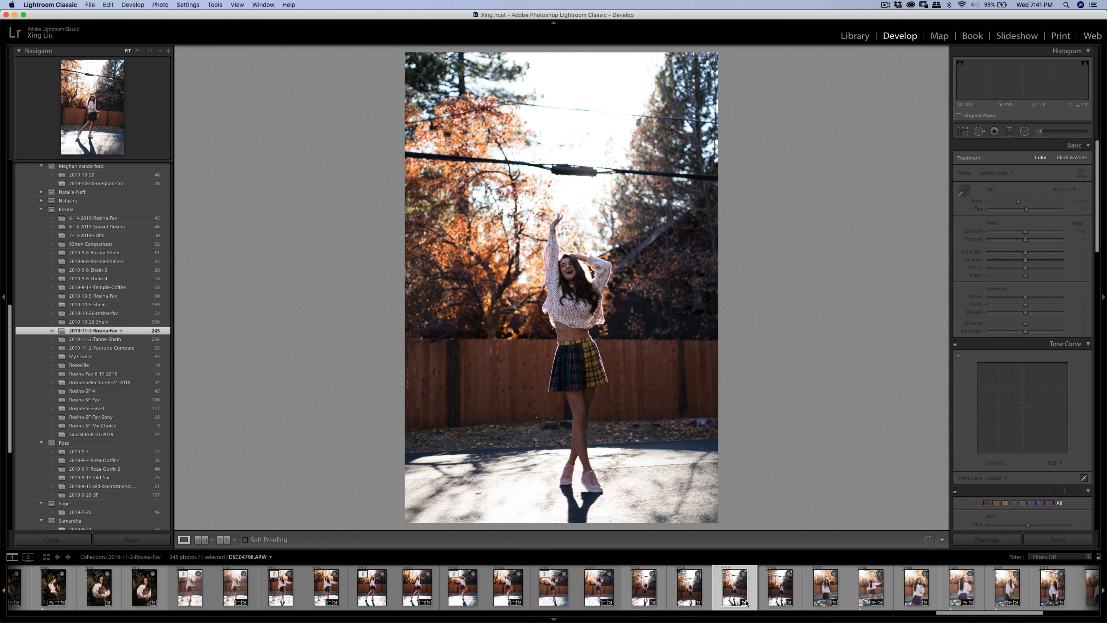
{"action": "left_click", "coordinate": [775, 594]}
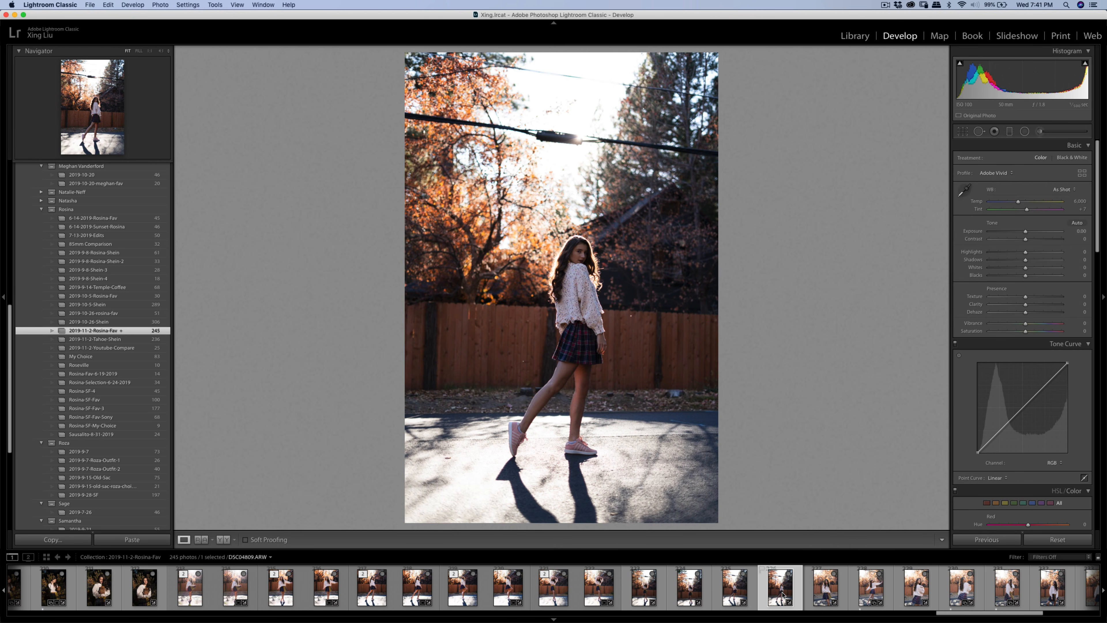
{"action": "left_click", "coordinate": [741, 593]}
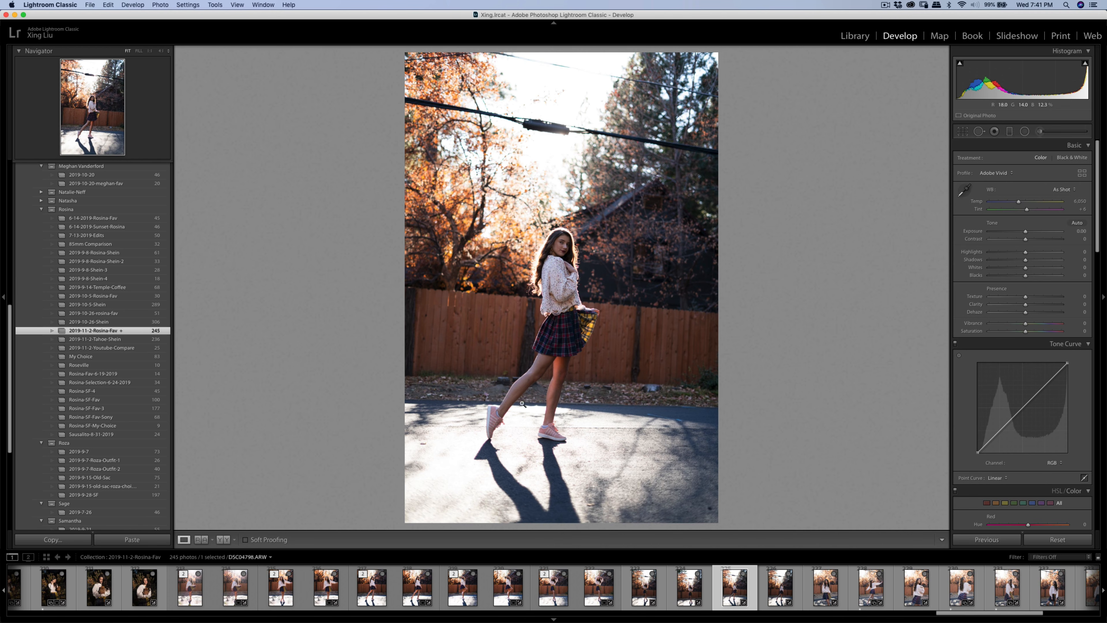
- Copy the edited portrait's develop settings (Exposure +0.10, Contrast +46, Highlights -28, Shadows +14, curve)
{"action": "left_click", "coordinate": [426, 591]}
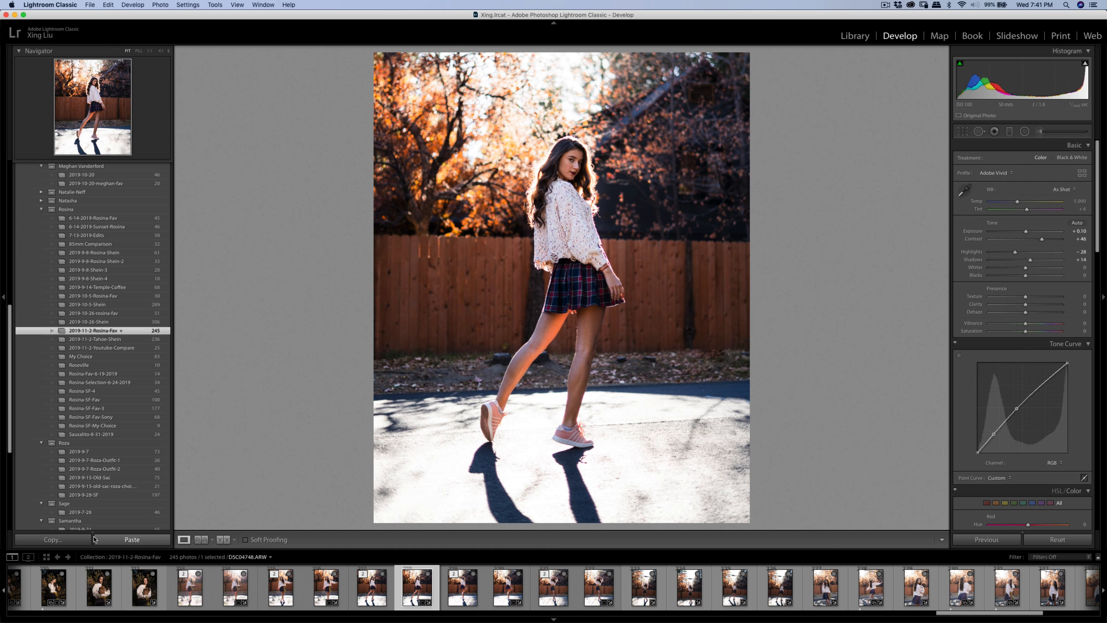
{"action": "left_click", "coordinate": [91, 539]}
{"action": "left_click", "coordinate": [700, 308]}
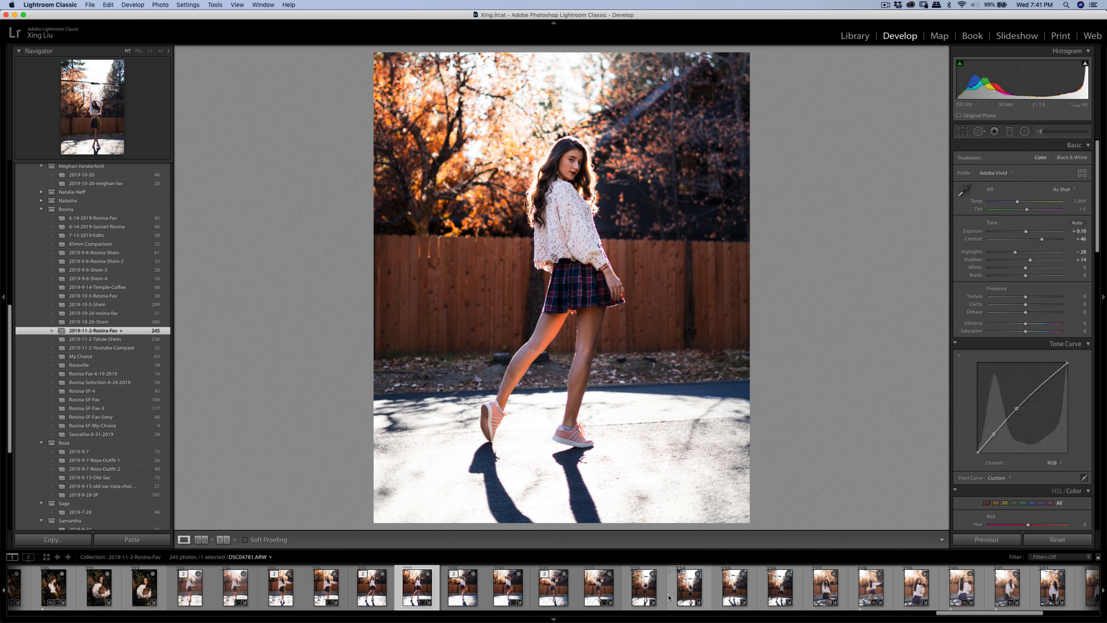
- Paste those settings onto four filmstrip photos, then return to the walking portrait
{"action": "left_click", "coordinate": [644, 589]}
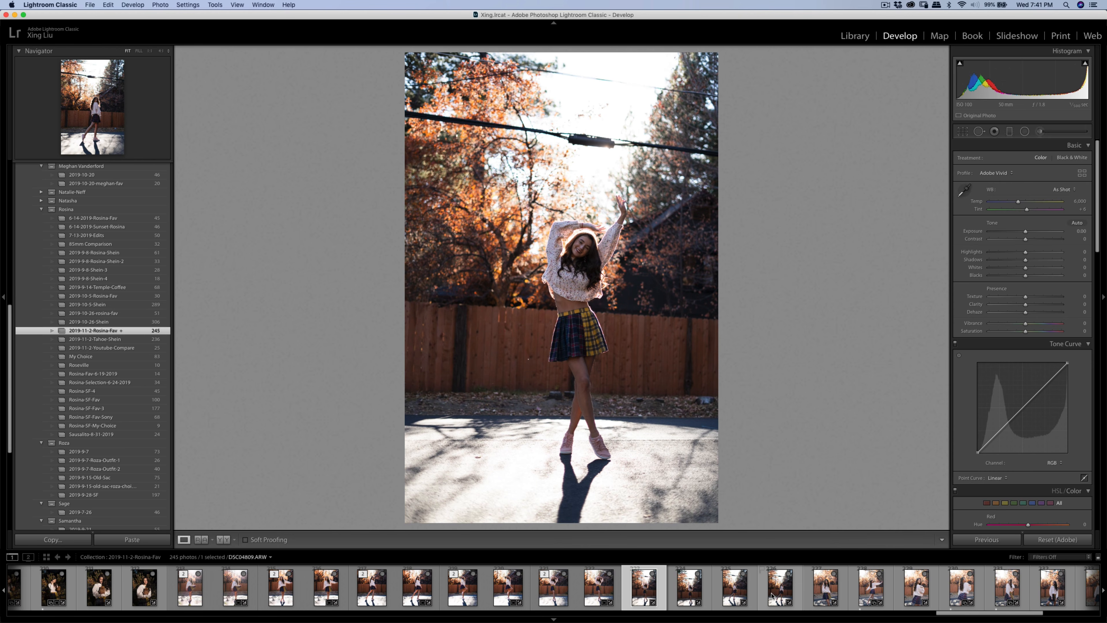
{"action": "left_click", "coordinate": [772, 596], "text": "shift"}
{"action": "left_click", "coordinate": [112, 544]}
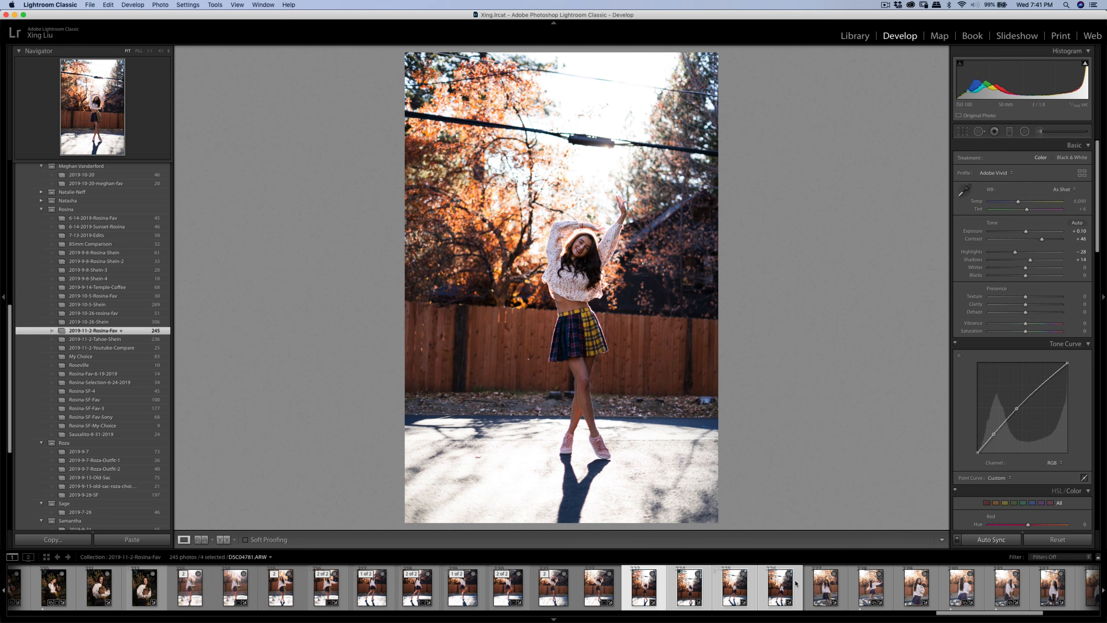
{"action": "left_click", "coordinate": [770, 589]}
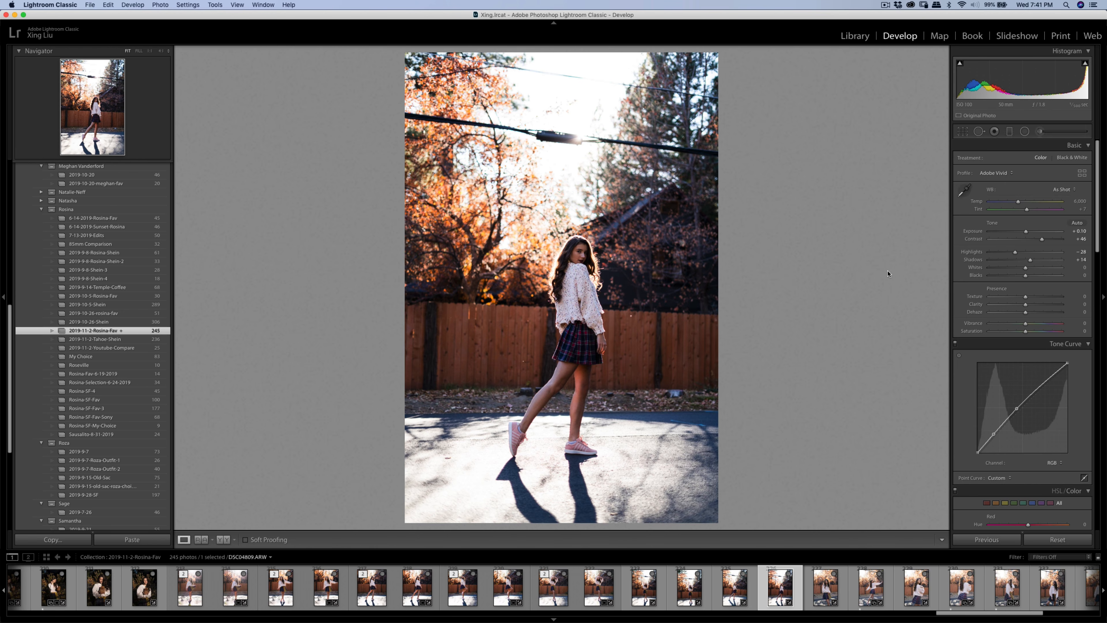
{"action": "key", "text": "Left"}
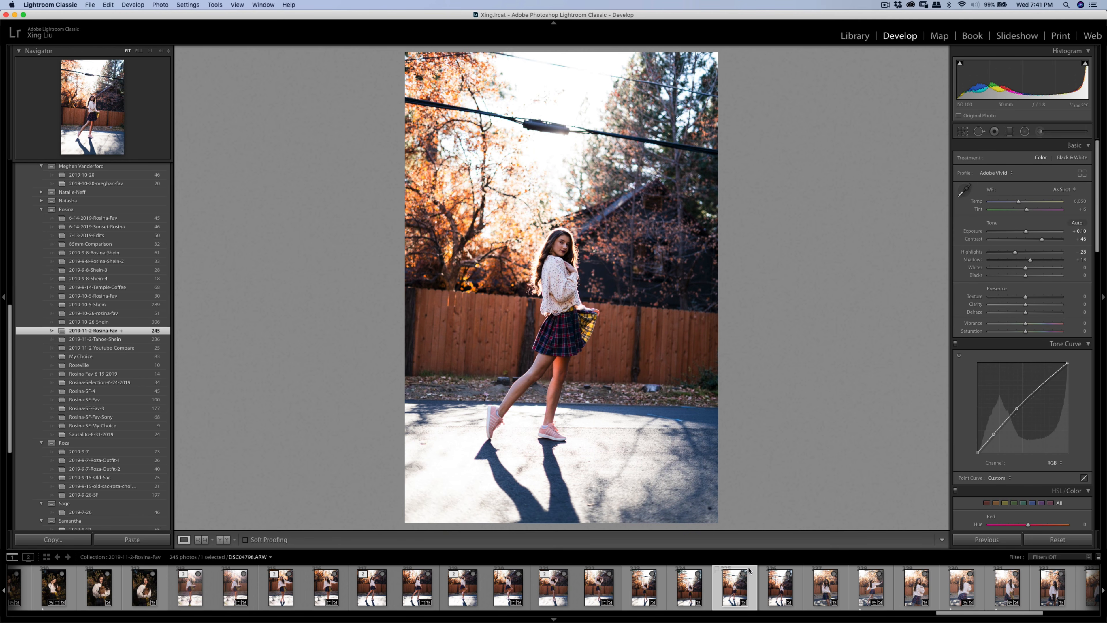
- Straighten DSC04798.ARW about 4° and commit a 4 x 5 / 8 x 10 crop around the girl
{"action": "left_click", "coordinate": [964, 131]}
{"action": "left_click_drag", "start_coordinate": [823, 218], "coordinate": [823, 201]}
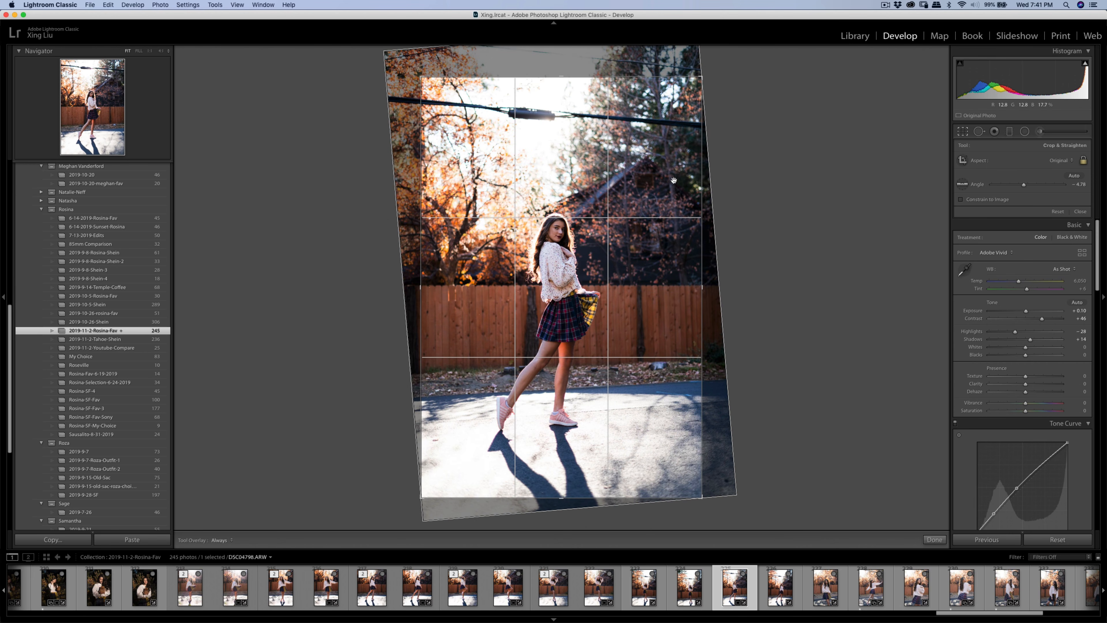
{"action": "left_click", "coordinate": [1064, 160]}
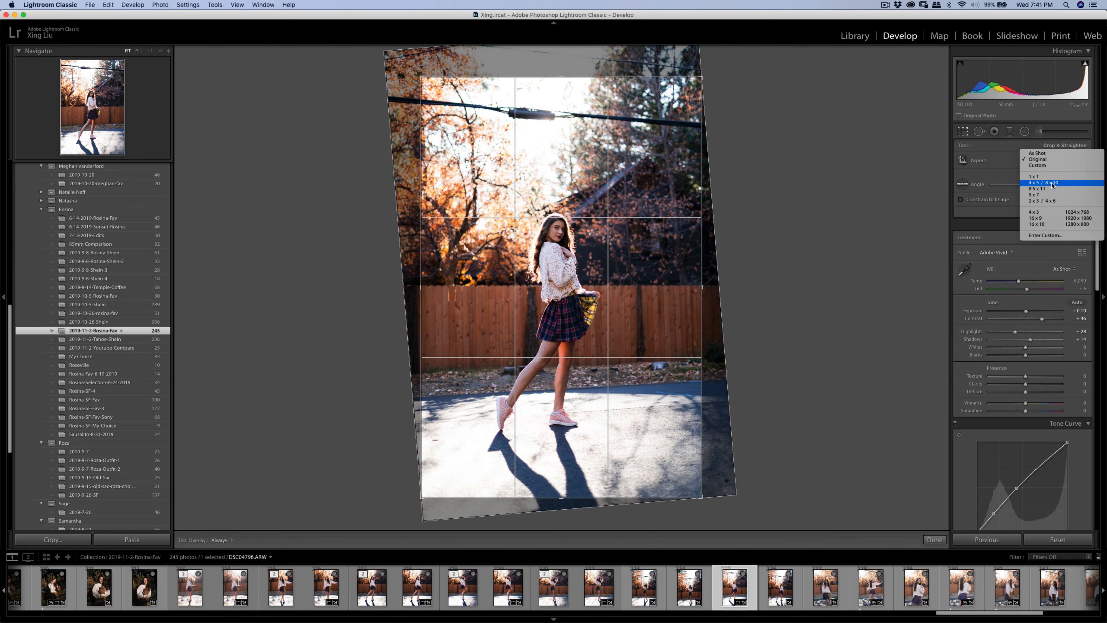
{"action": "left_click_drag", "start_coordinate": [687, 144], "coordinate": [730, 149]}
{"action": "left_click_drag", "start_coordinate": [607, 202], "coordinate": [608, 193]}
{"action": "key", "text": "Return"}
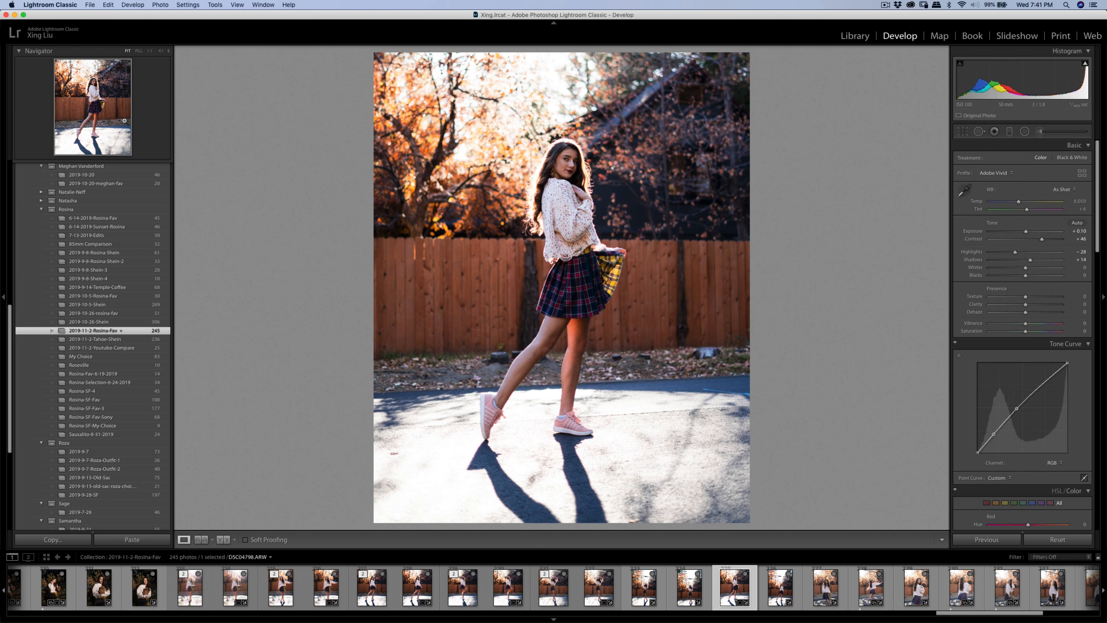
{"action": "left_click", "coordinate": [442, 251]}
- Heal the rock in the leaf litter below the fence, sampling cleaner leaves just above it
{"action": "key", "text": "q"}
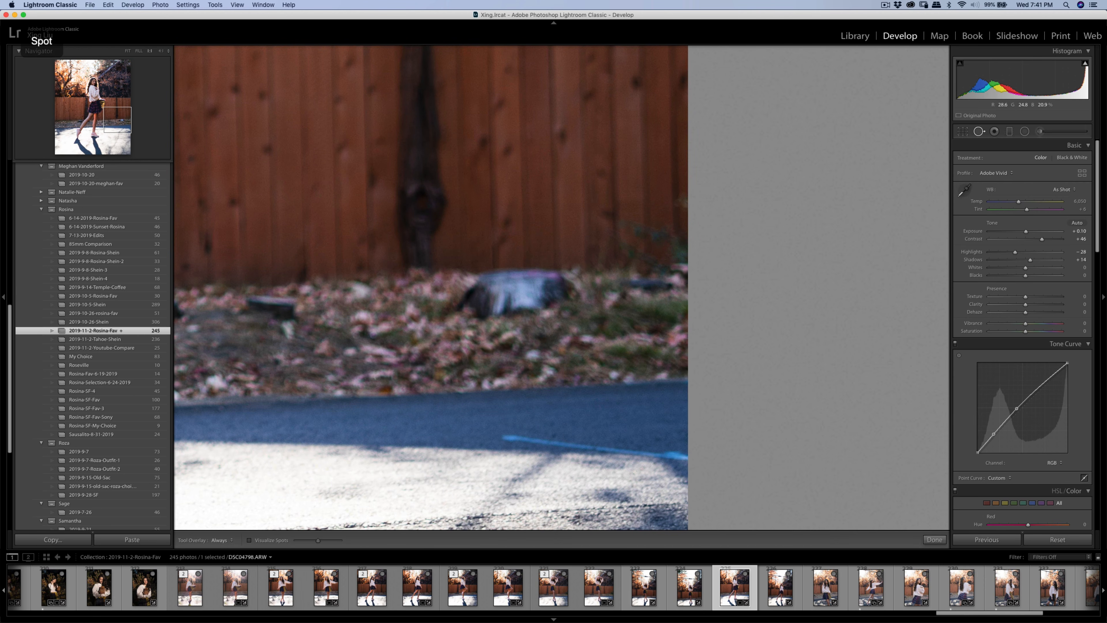
{"action": "mouse_move", "coordinate": [462, 306]}
{"action": "left_mouse_down"}
{"action": "mouse_move", "coordinate": [491, 280]}
{"action": "mouse_move", "coordinate": [541, 277]}
{"action": "mouse_move", "coordinate": [557, 292]}
{"action": "mouse_move", "coordinate": [507, 308]}
{"action": "mouse_move", "coordinate": [488, 300]}
{"action": "mouse_move", "coordinate": [484, 311]}
{"action": "left_mouse_up"}
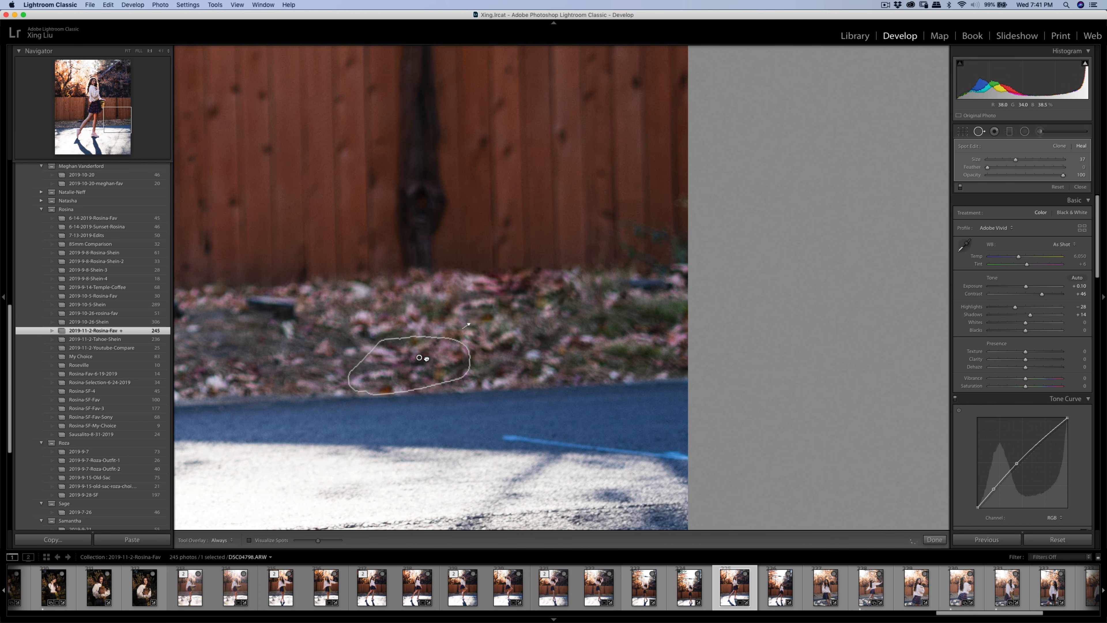
{"action": "mouse_move", "coordinate": [426, 358]}
{"action": "left_mouse_down"}
{"action": "mouse_move", "coordinate": [412, 372]}
{"action": "mouse_move", "coordinate": [453, 361]}
{"action": "left_mouse_up"}
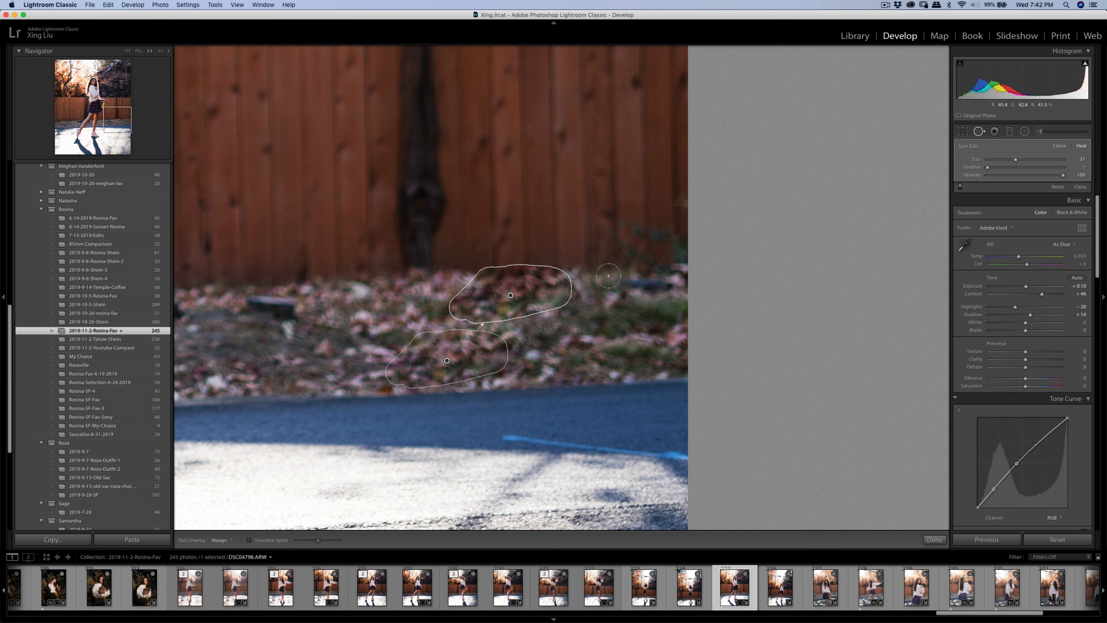
{"action": "key", "text": "k"}
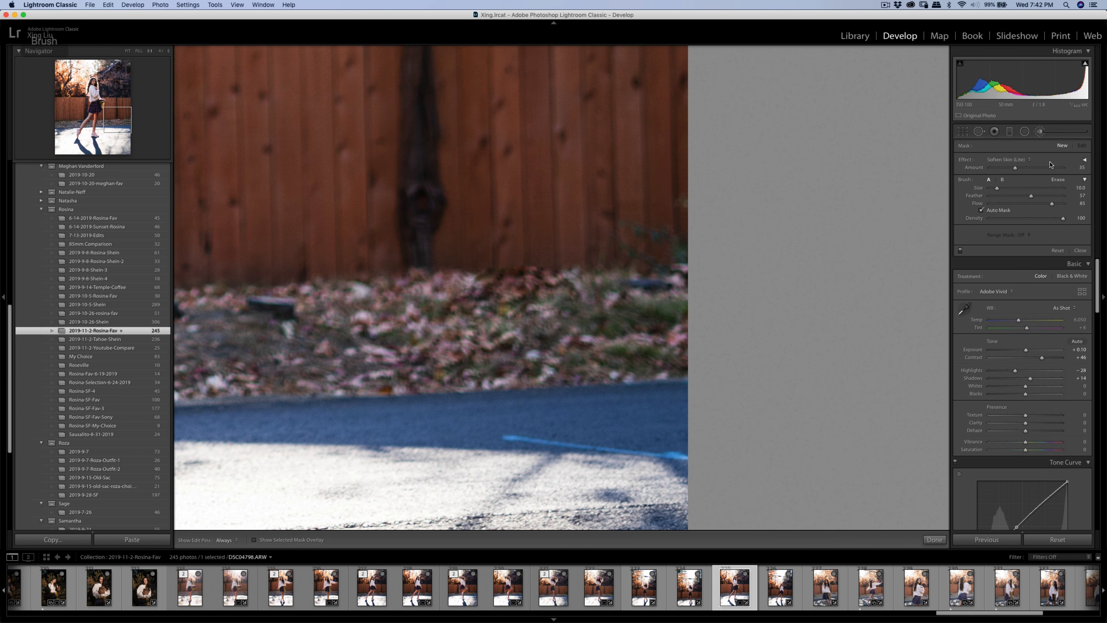
- Review the brush effect presets and recheck the 4 x 5 crop framing on the full photo
{"action": "left_click", "coordinate": [1019, 162]}
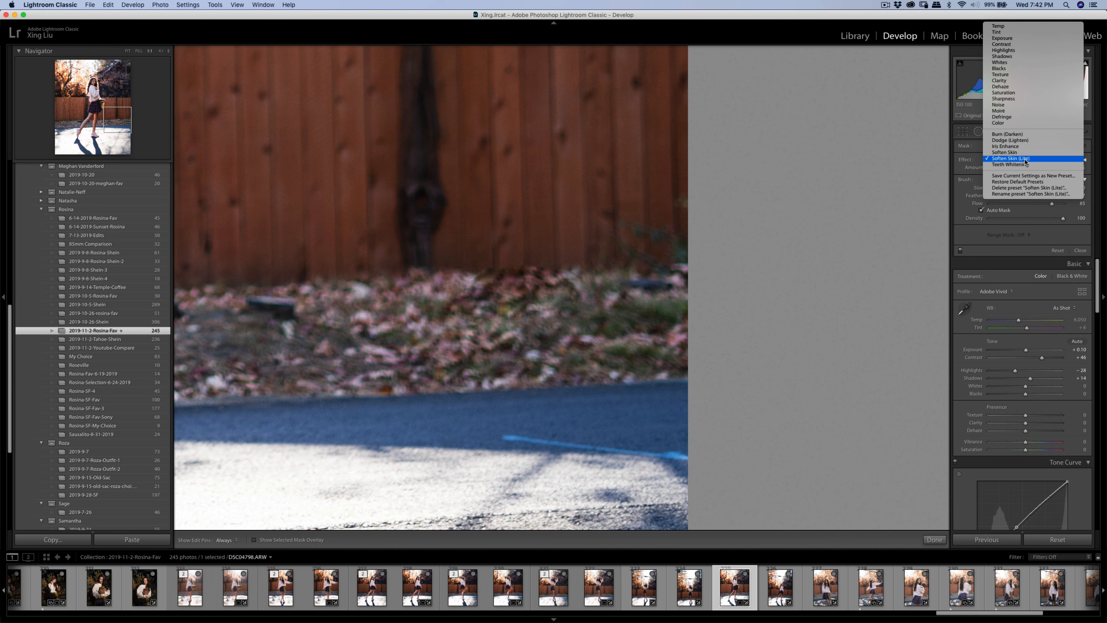
{"action": "left_click", "coordinate": [1016, 159]}
{"action": "key", "text": "h"}
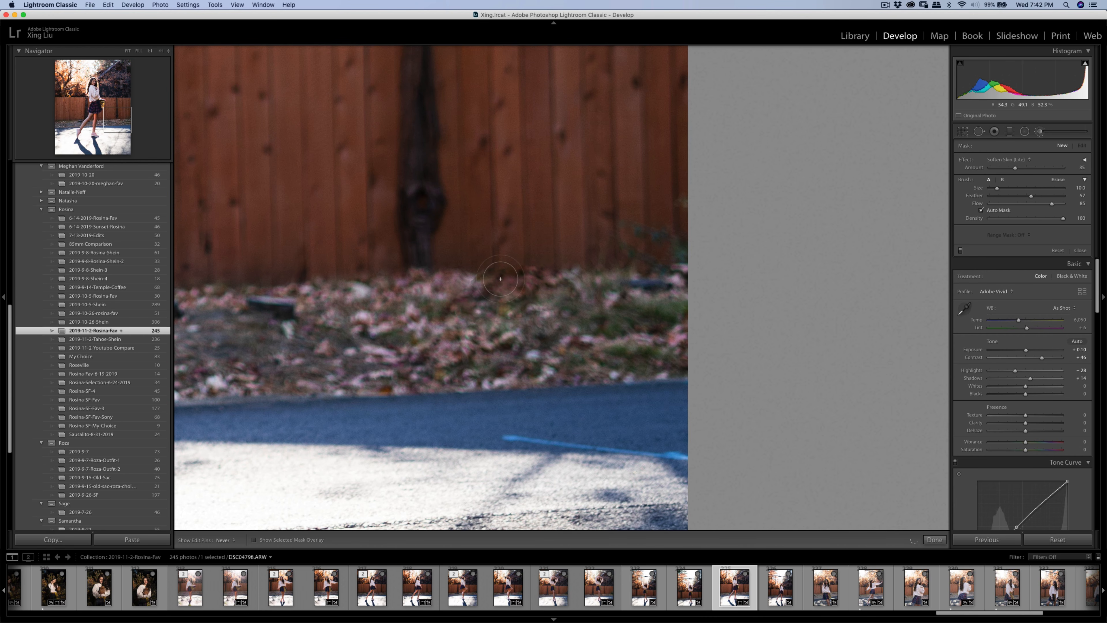
{"action": "key", "text": "h"}
{"action": "key", "text": "k"}
{"action": "left_click", "coordinate": [585, 297]}
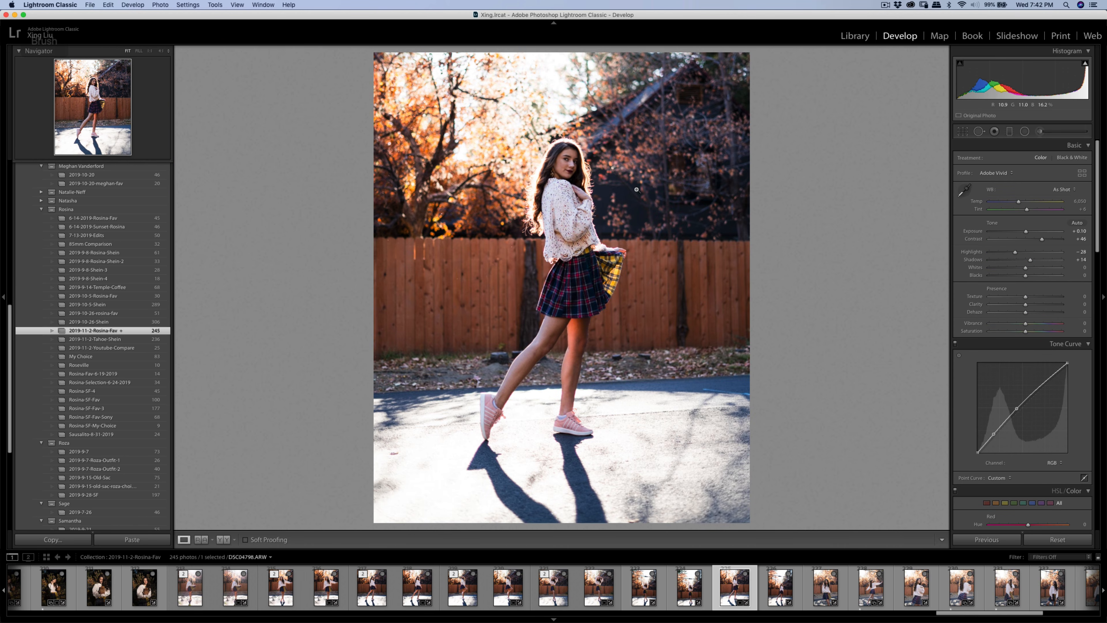
{"action": "left_click", "coordinate": [962, 132]}
{"action": "key", "text": "r"}
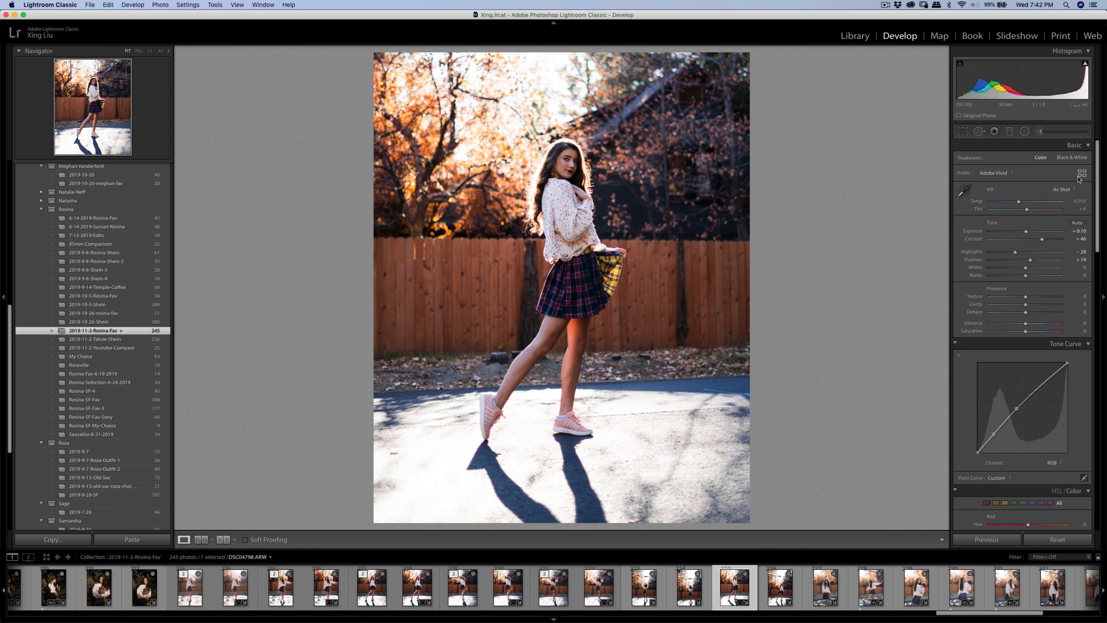
- Paint a Shadows brush at amount 12 over the girl's face, hair and legs
{"action": "left_click", "coordinate": [1045, 134]}
{"action": "left_click", "coordinate": [1021, 160]}
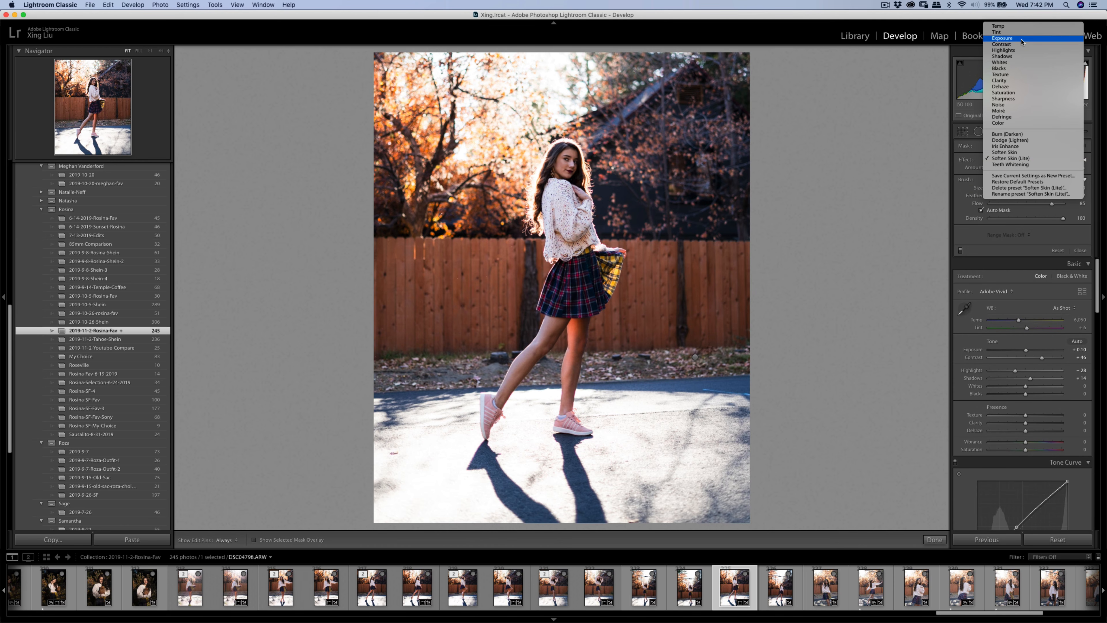
{"action": "left_click", "coordinate": [1002, 56]}
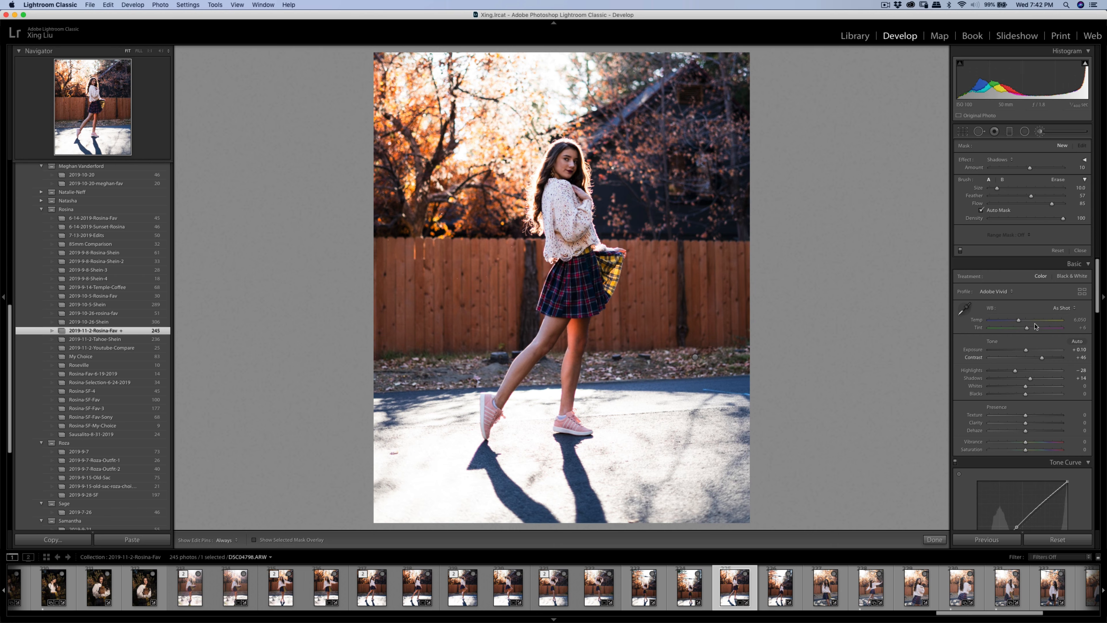
{"action": "left_click_drag", "start_coordinate": [1030, 167], "coordinate": [1031, 167]}
{"action": "key", "text": "h"}
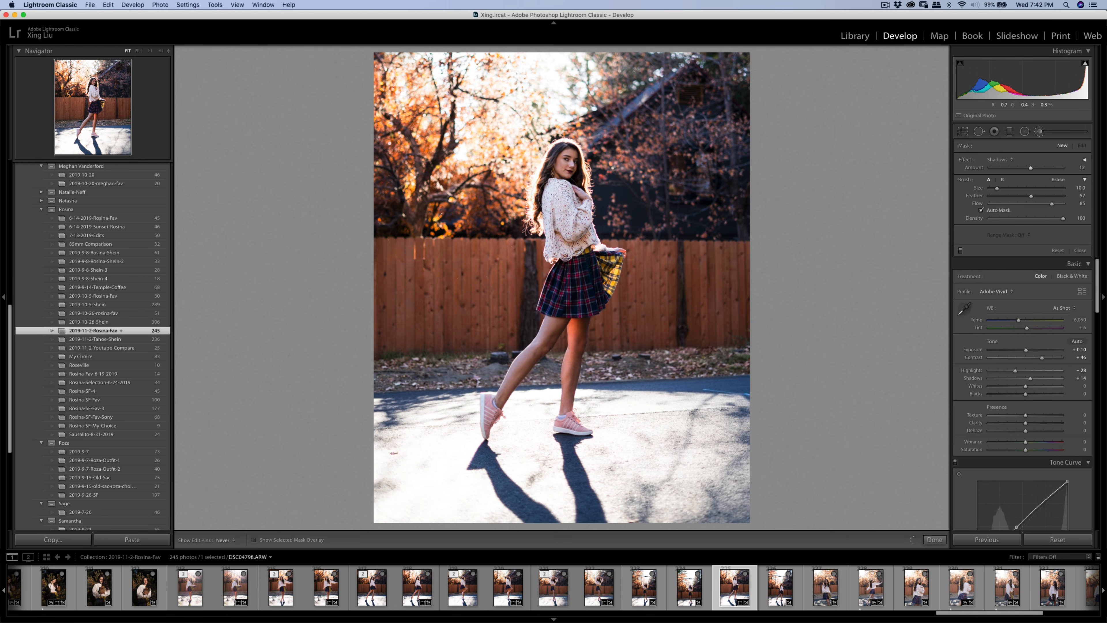
{"action": "mouse_move", "coordinate": [569, 179]}
{"action": "left_mouse_down"}
{"action": "mouse_move", "coordinate": [556, 319]}
{"action": "mouse_move", "coordinate": [501, 425]}
{"action": "left_mouse_up"}
{"action": "mouse_move", "coordinate": [574, 324]}
{"action": "left_mouse_down"}
{"action": "mouse_move", "coordinate": [566, 399]}
{"action": "mouse_move", "coordinate": [572, 206]}
{"action": "left_mouse_up"}
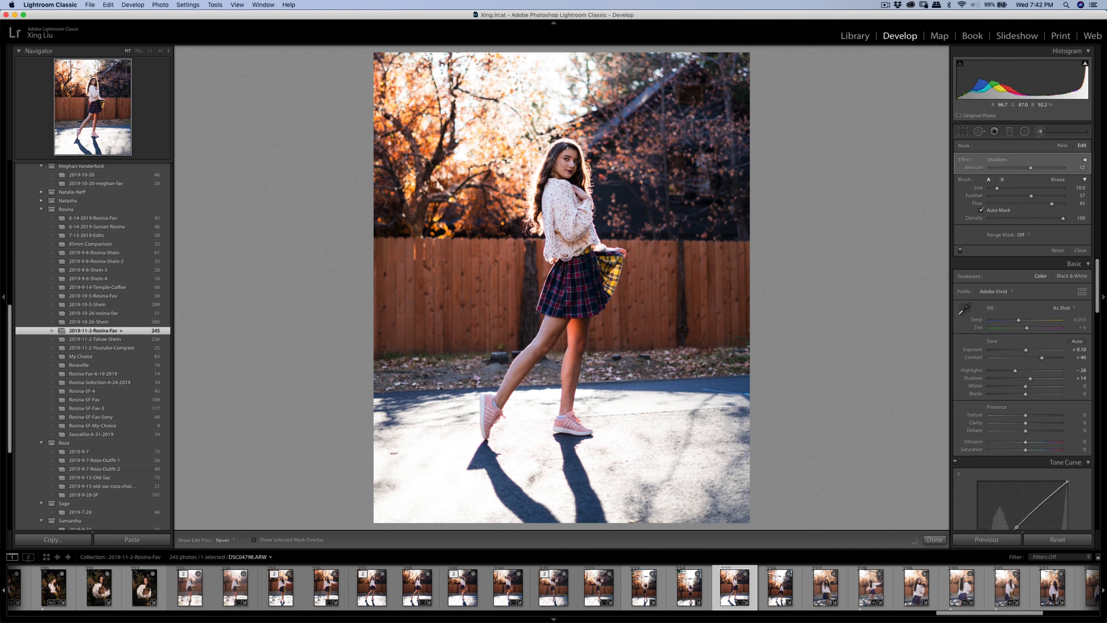
{"action": "left_click_drag", "start_coordinate": [568, 149], "coordinate": [551, 185]}
- Copy the walking portrait's develop settings and paste them onto the next shot, DSC04809.ARW
{"action": "key", "text": "q"}
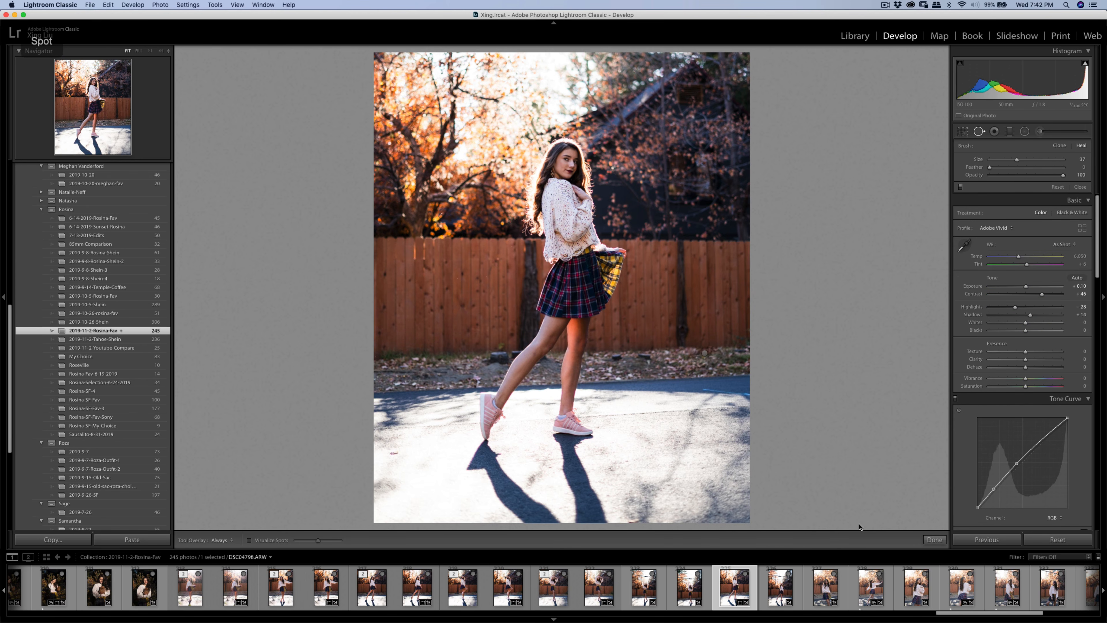
{"action": "key", "text": "q"}
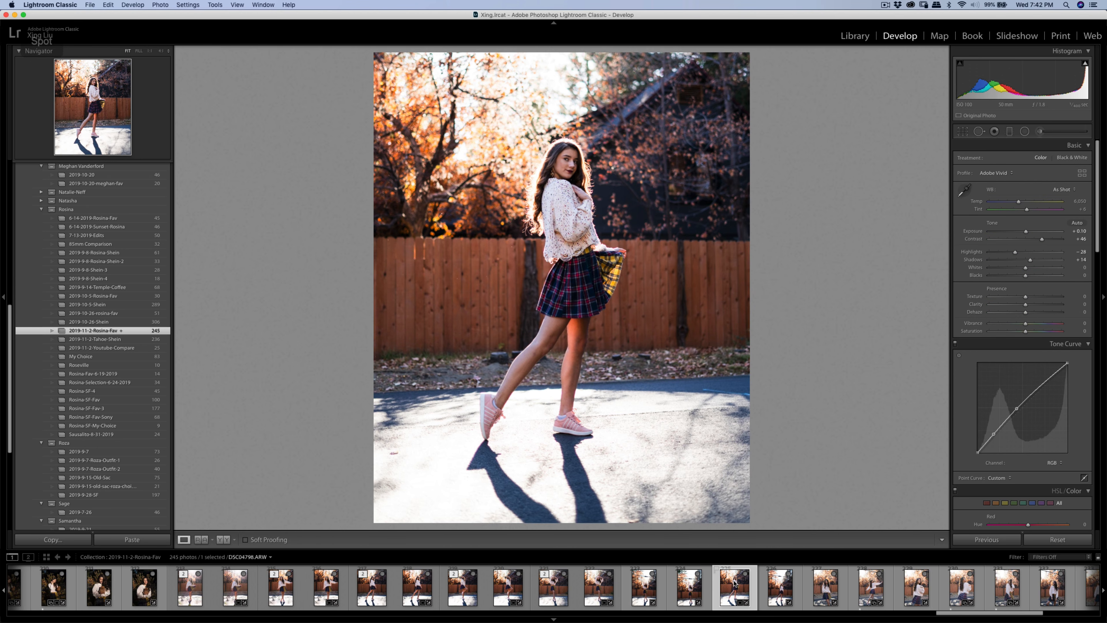
{"action": "left_click", "coordinate": [65, 545]}
{"action": "left_click", "coordinate": [694, 309]}
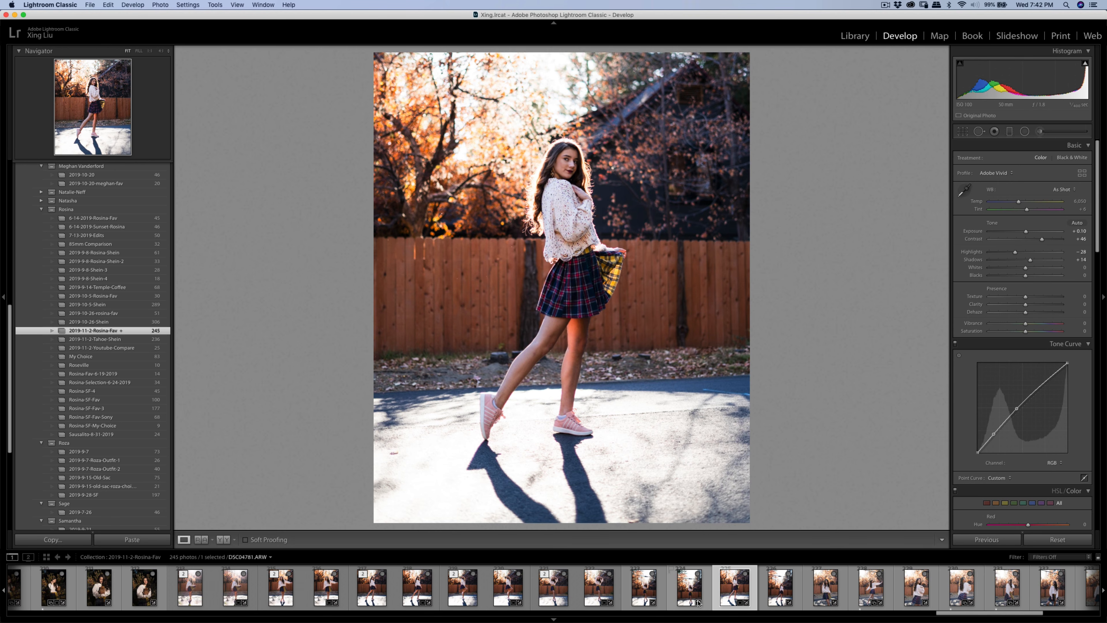
{"action": "left_click", "coordinate": [780, 578]}
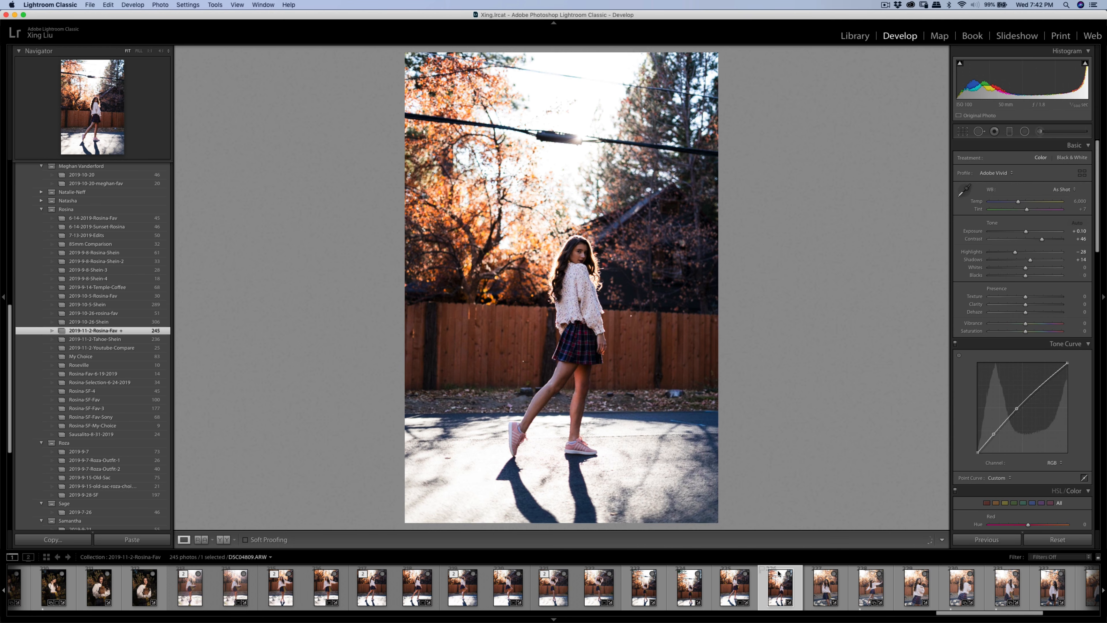
{"action": "left_click", "coordinate": [139, 541]}
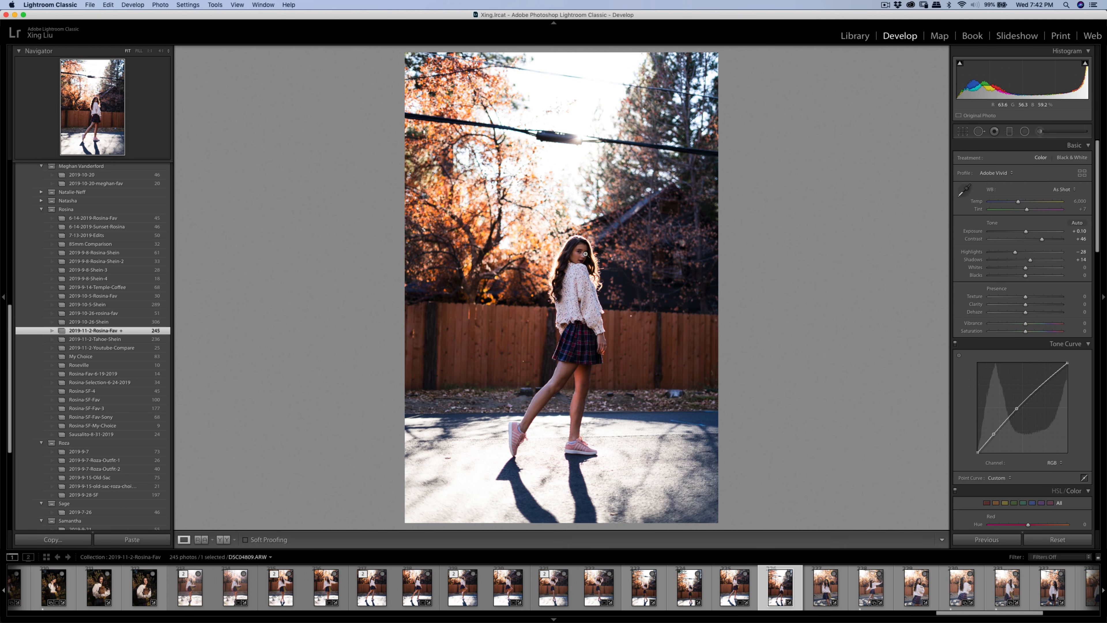
- Lower the pasted Shadows brush adjustment on DSC04809.ARW to amount 10
{"action": "left_click", "coordinate": [1037, 131]}
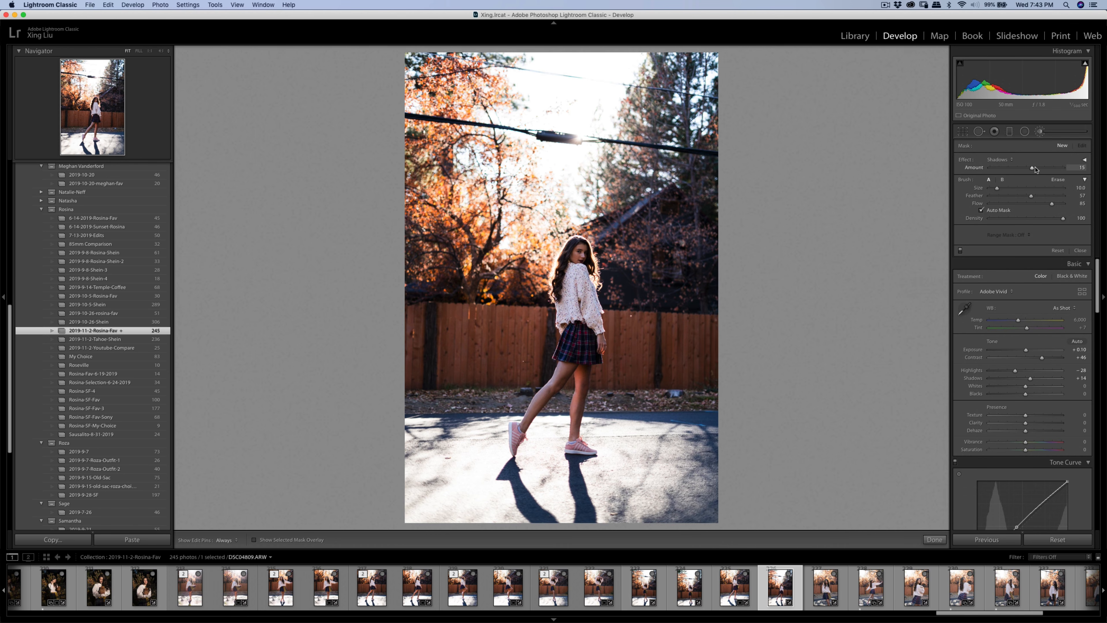
{"action": "key", "text": "h"}
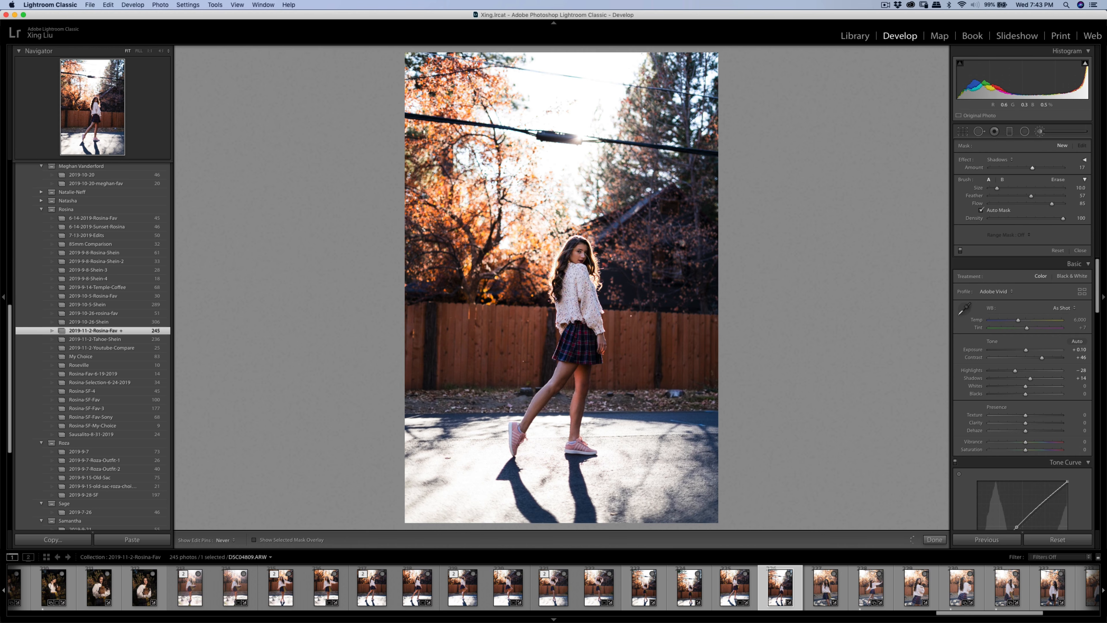
{"action": "key", "text": "h"}
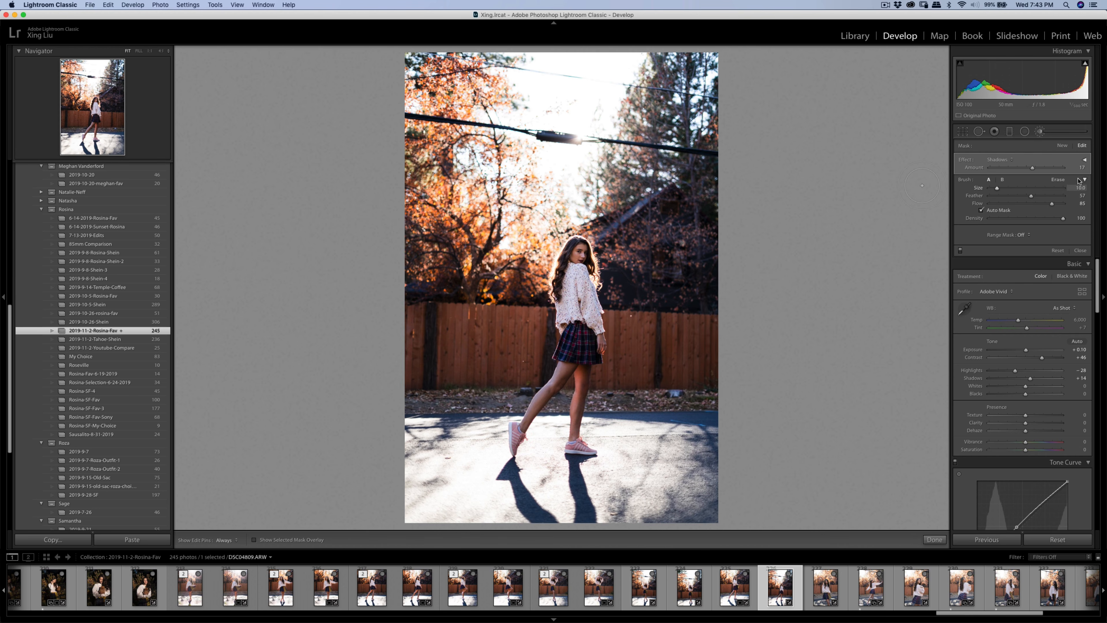
{"action": "left_click_drag", "start_coordinate": [1034, 164], "coordinate": [1032, 168]}
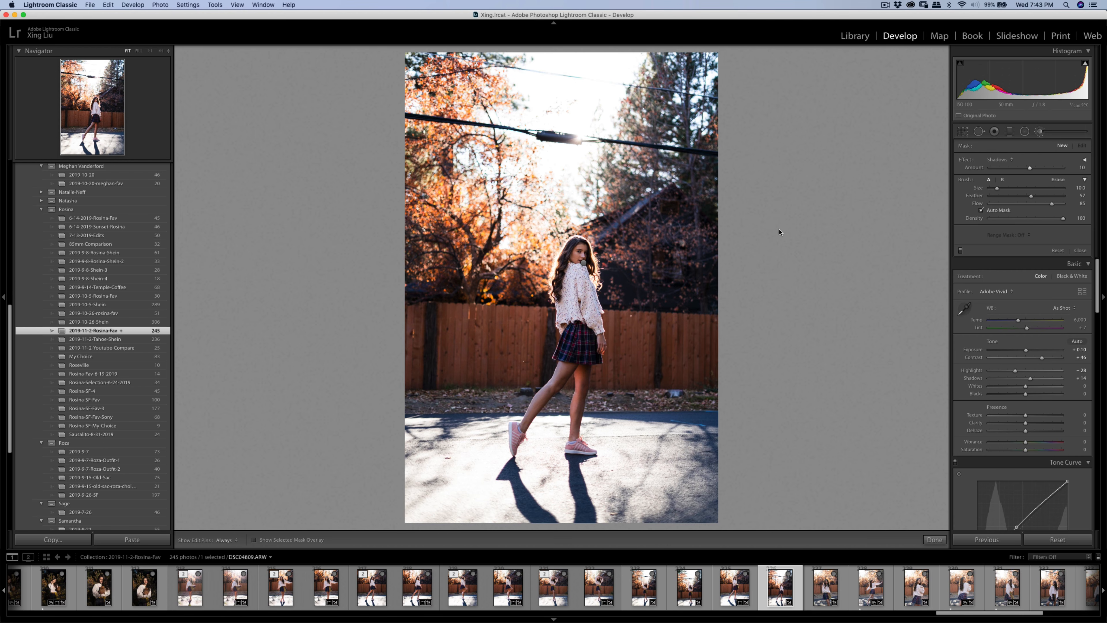
{"action": "key", "text": "h"}
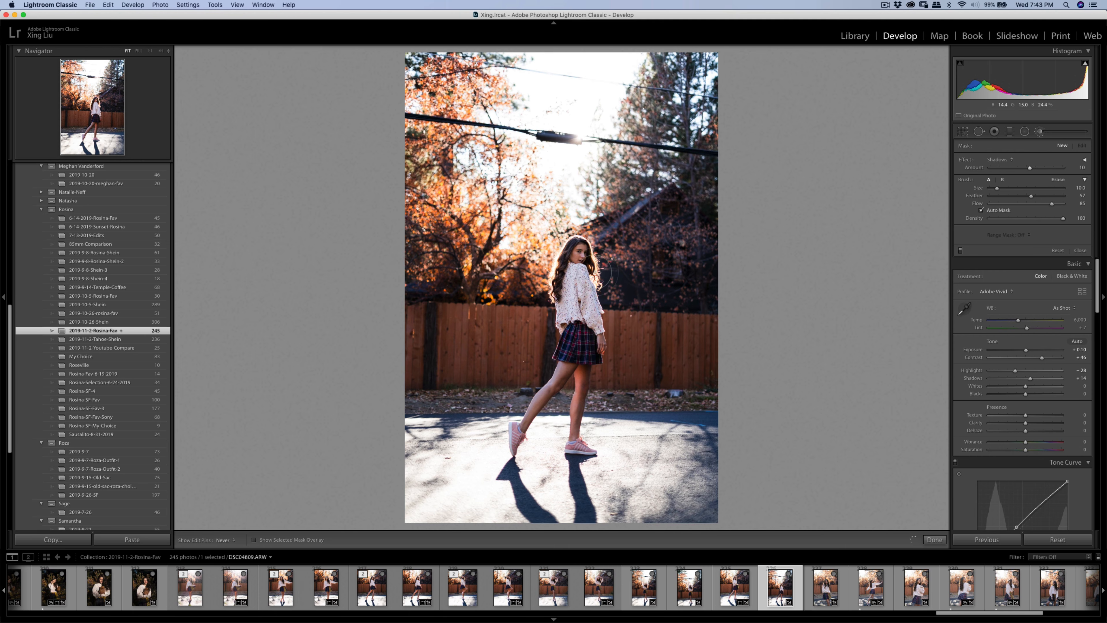
{"action": "key", "text": "h"}
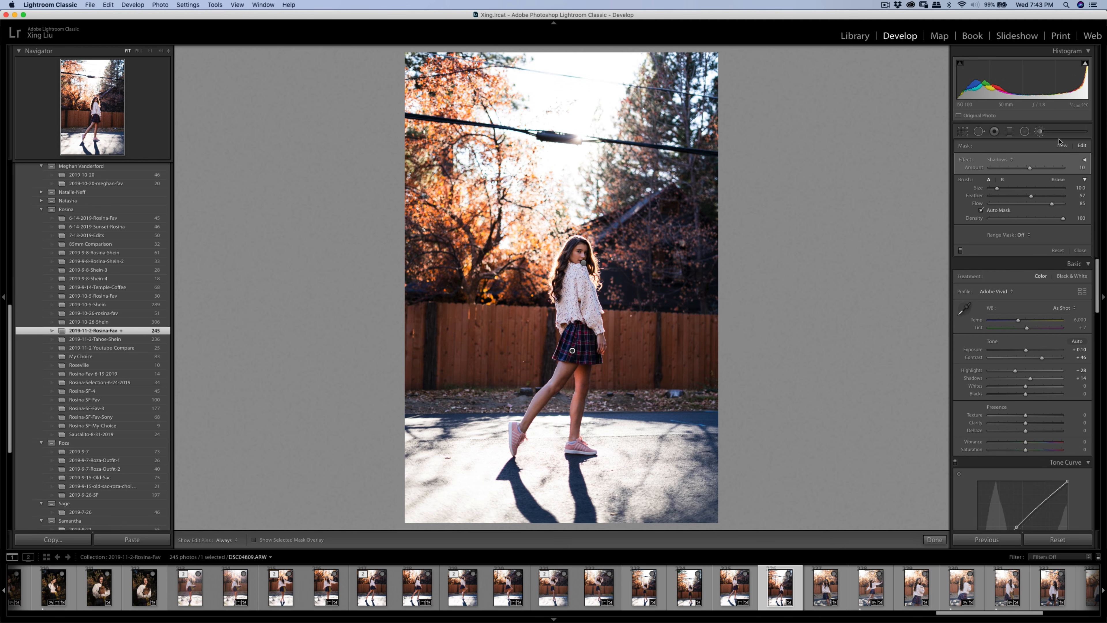
{"action": "left_click", "coordinate": [979, 133]}
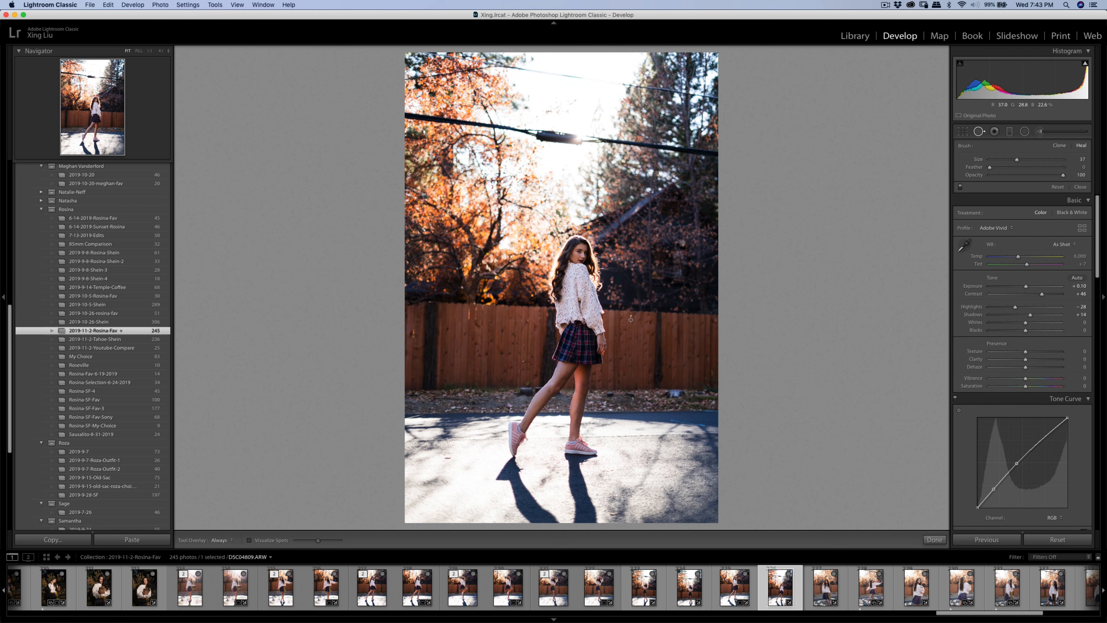
- Heal a small speck on the fence with the photo zoomed to Fill
{"action": "key", "text": "super+equal"}
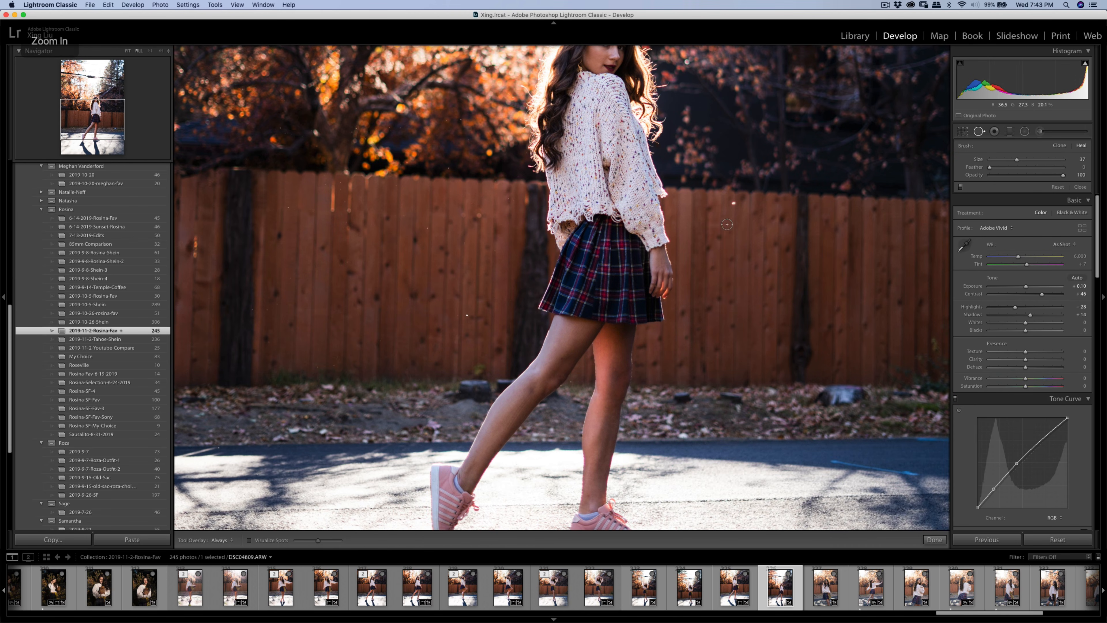
{"action": "left_click", "coordinate": [733, 204]}
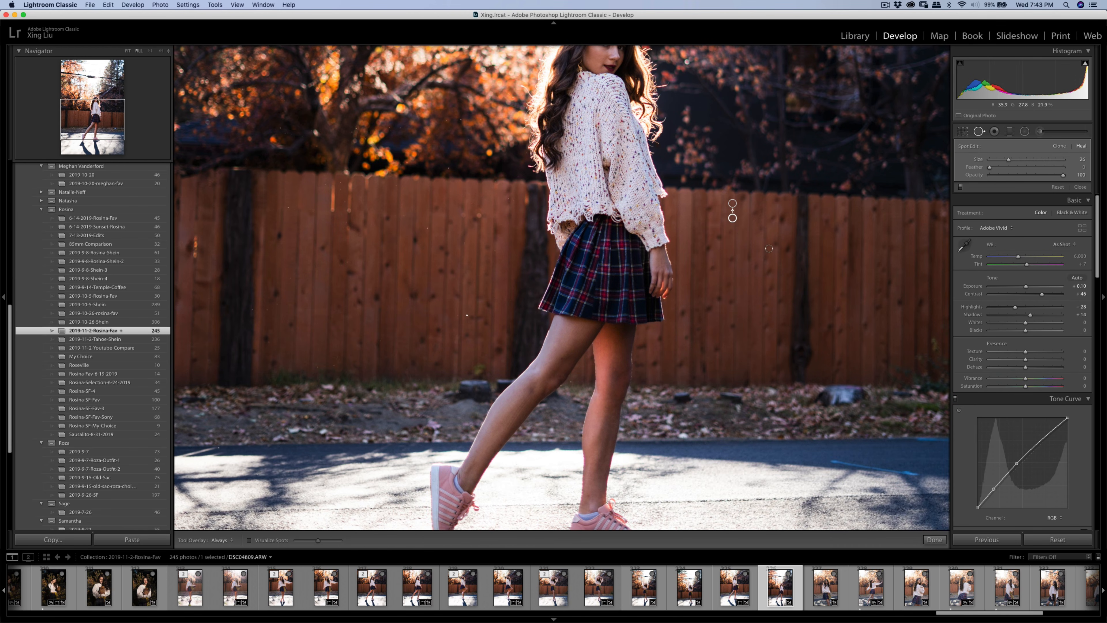
{"action": "left_click", "coordinate": [980, 133]}
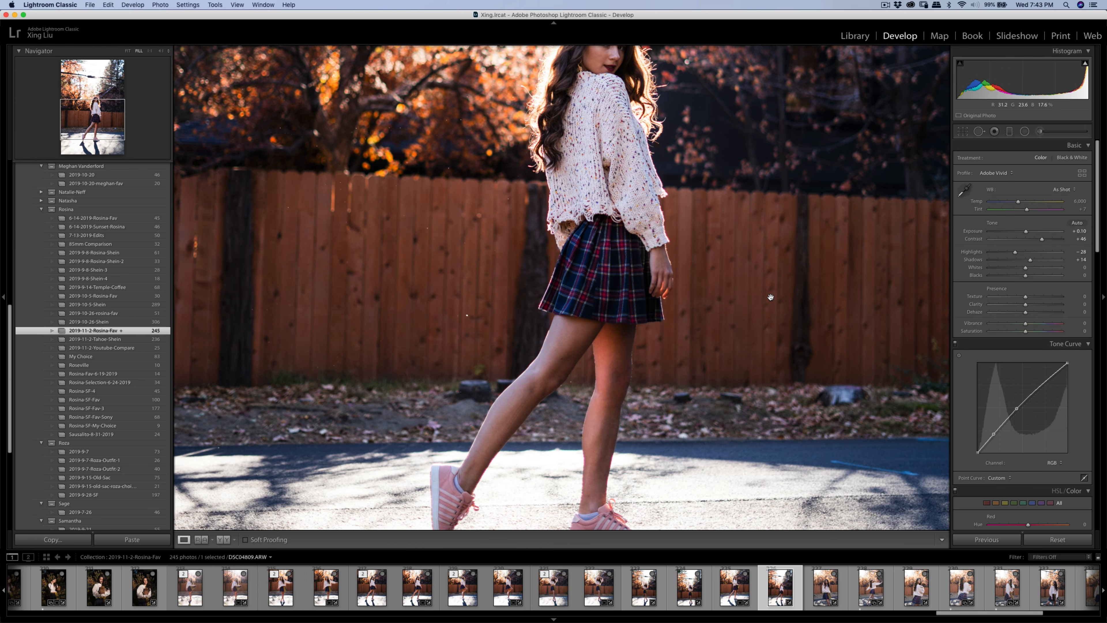
- Heal the dark rock in the leaves right of her legs, sampling leaves just below
{"action": "left_click_drag", "start_coordinate": [867, 403], "coordinate": [810, 400]}
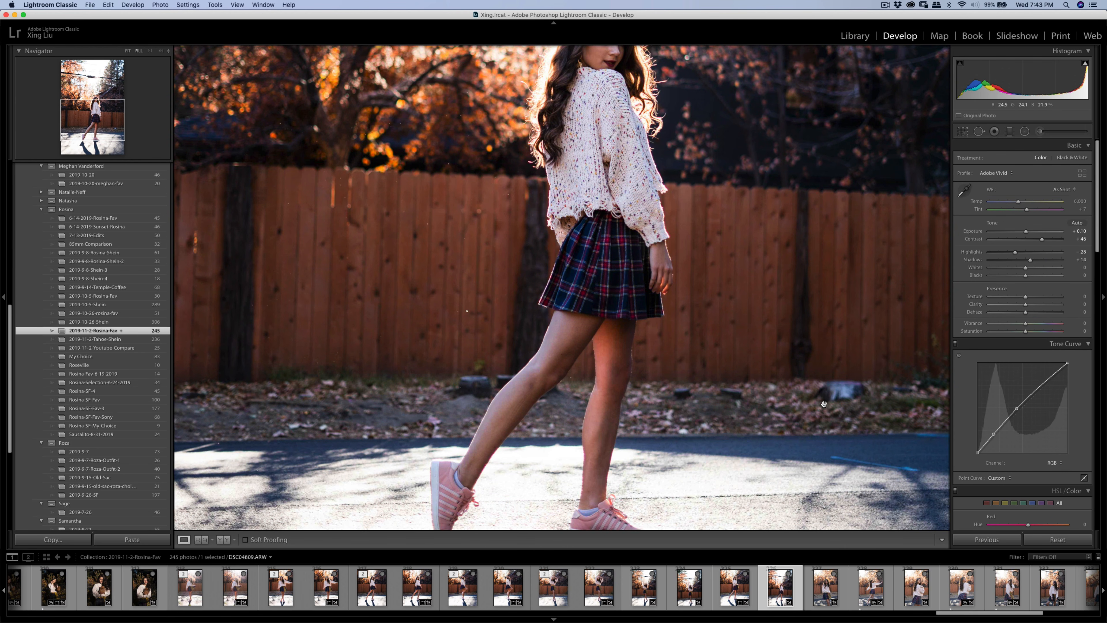
{"action": "key", "text": "q"}
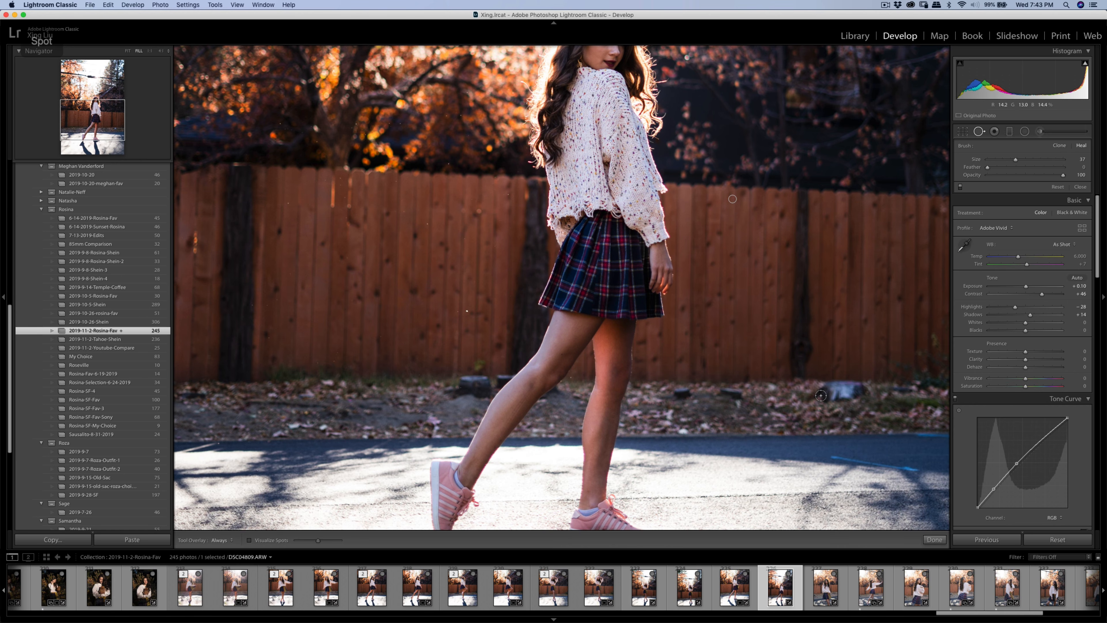
{"action": "mouse_move", "coordinate": [817, 398]}
{"action": "left_mouse_down"}
{"action": "mouse_move", "coordinate": [866, 392]}
{"action": "mouse_move", "coordinate": [832, 399]}
{"action": "left_mouse_up"}
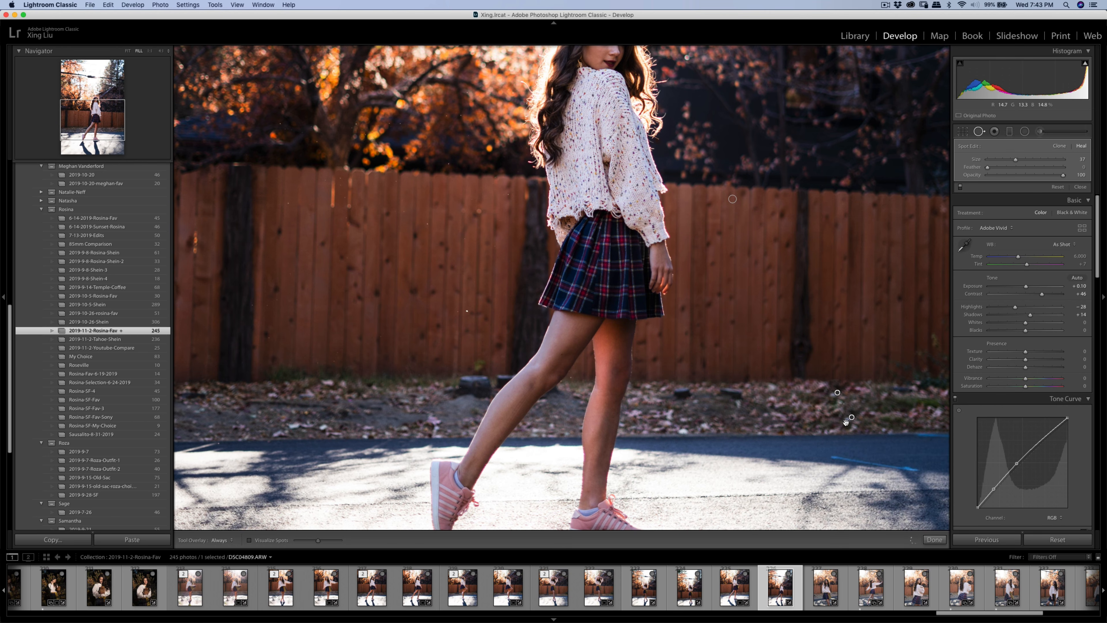
{"action": "left_click_drag", "start_coordinate": [848, 422], "coordinate": [818, 423]}
{"action": "left_click_drag", "start_coordinate": [815, 422], "coordinate": [800, 425]}
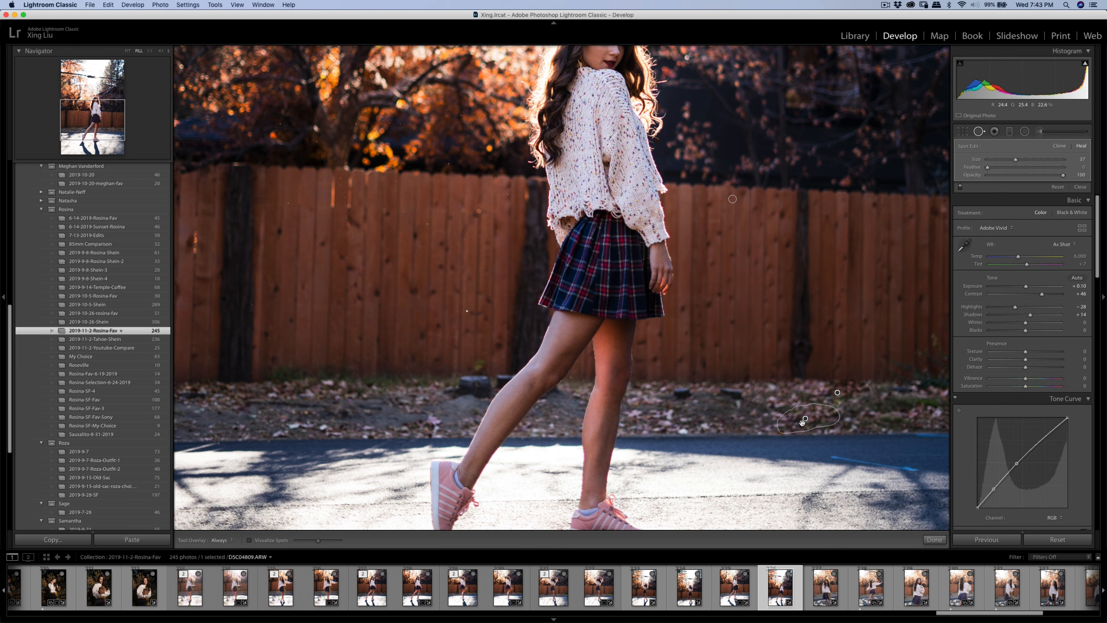
{"action": "left_click", "coordinate": [1040, 132]}
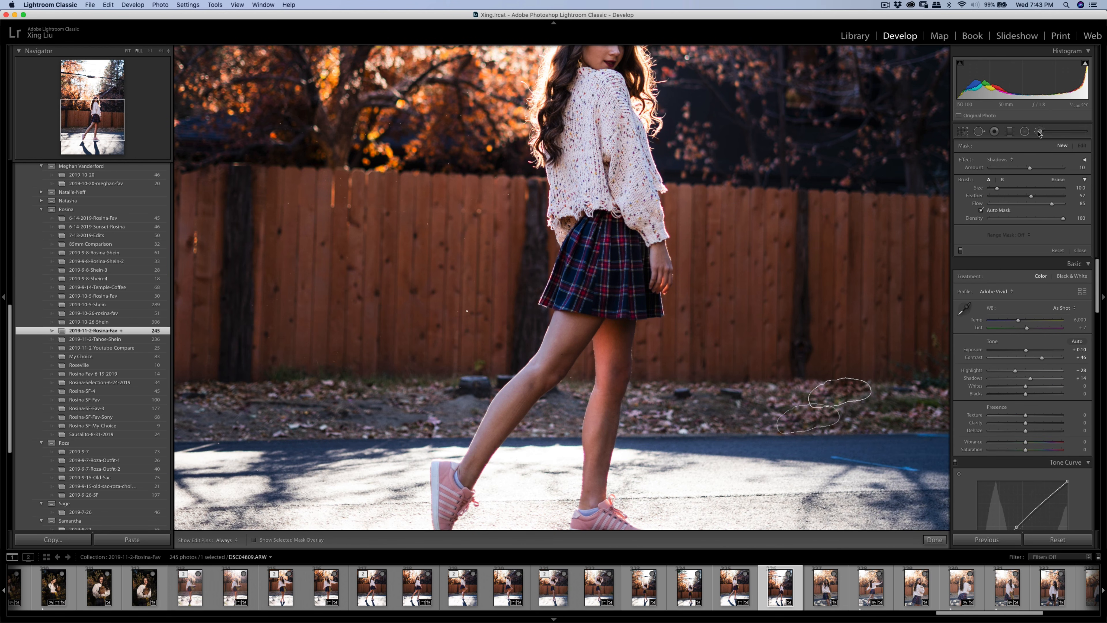
- Set the brush effect to Soften Skin (Lite) at amount 35 and inspect DSC04809.ARW at full size
{"action": "left_click", "coordinate": [1013, 163]}
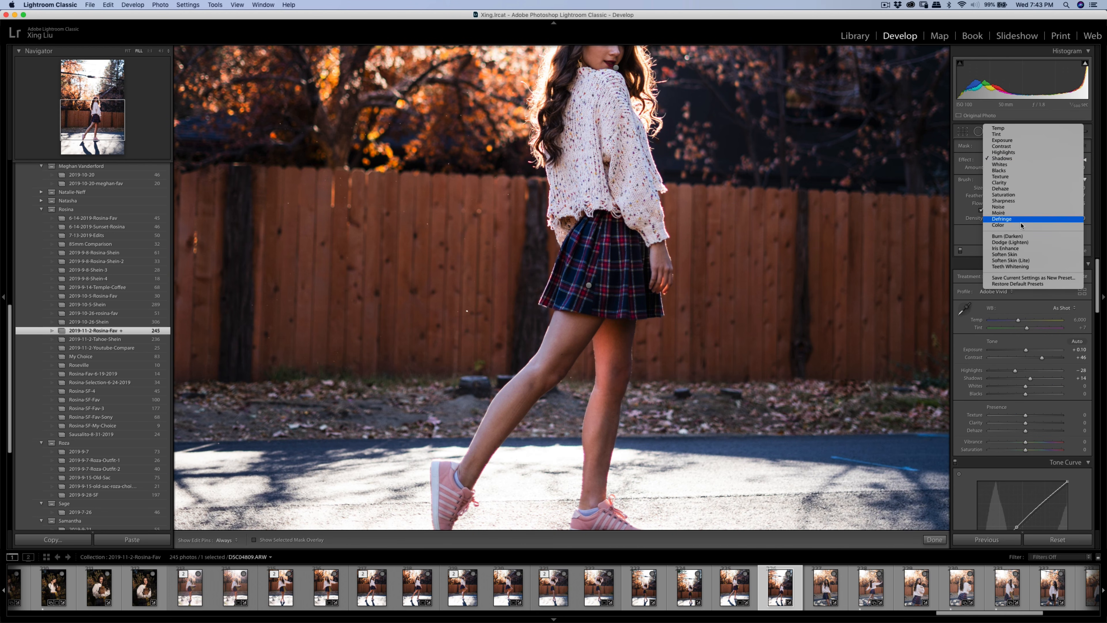
{"action": "left_click", "coordinate": [1034, 261]}
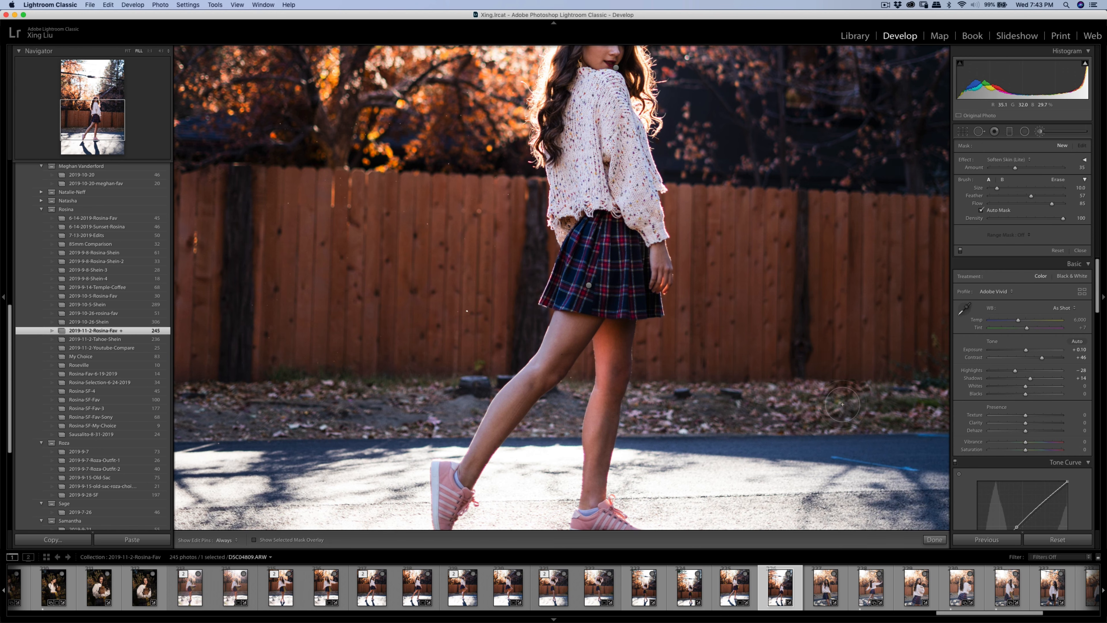
{"action": "key", "text": "h"}
{"action": "key", "text": "h"}
{"action": "key", "text": "q"}
{"action": "key", "text": "q"}
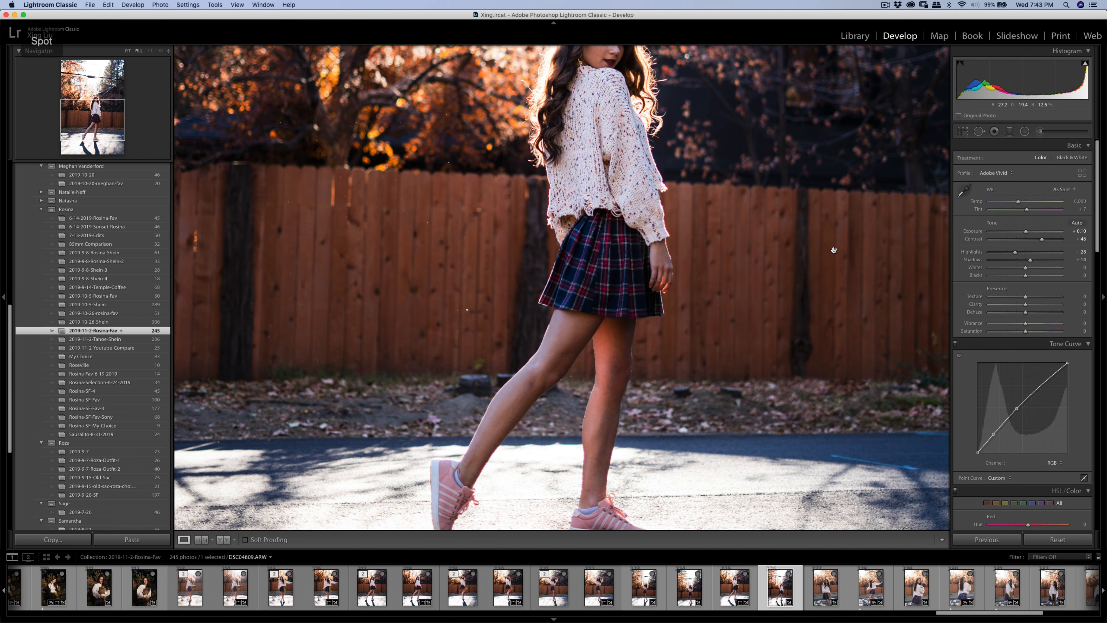
{"action": "left_click", "coordinate": [795, 258]}
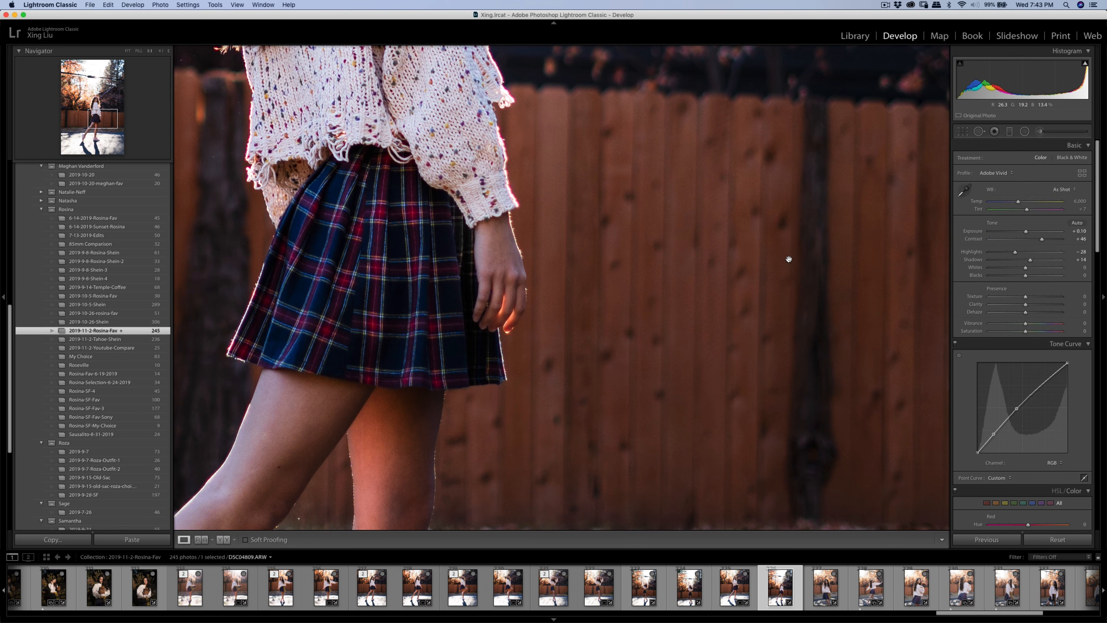
{"action": "left_click", "coordinate": [789, 259]}
{"action": "key", "text": "r"}
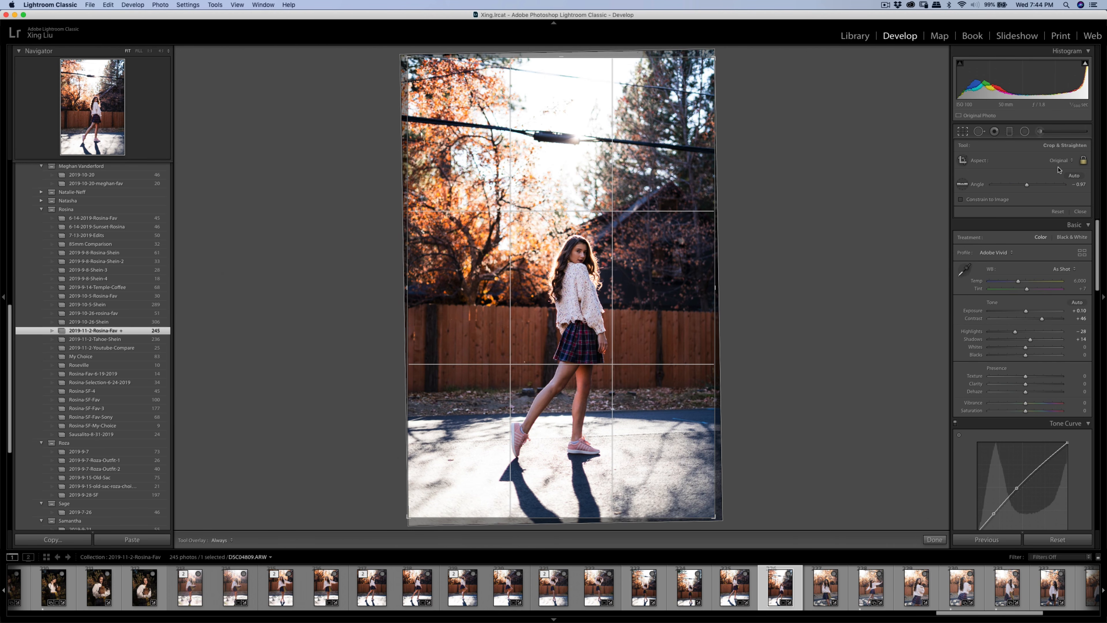
- Crop DSC04809.ARW to 4 x 5, framing out the overhead wire and bottom shadows
{"action": "left_click", "coordinate": [1058, 169]}
{"action": "left_click", "coordinate": [1057, 188]}
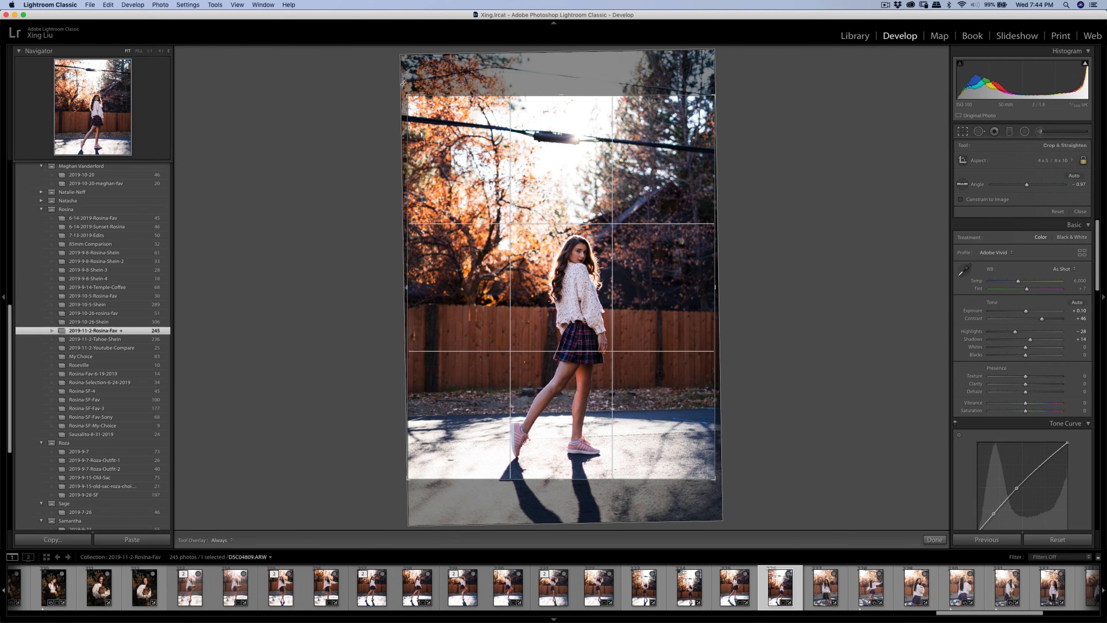
{"action": "left_click_drag", "start_coordinate": [408, 95], "coordinate": [438, 135]}
{"action": "left_click_drag", "start_coordinate": [521, 219], "coordinate": [564, 217]}
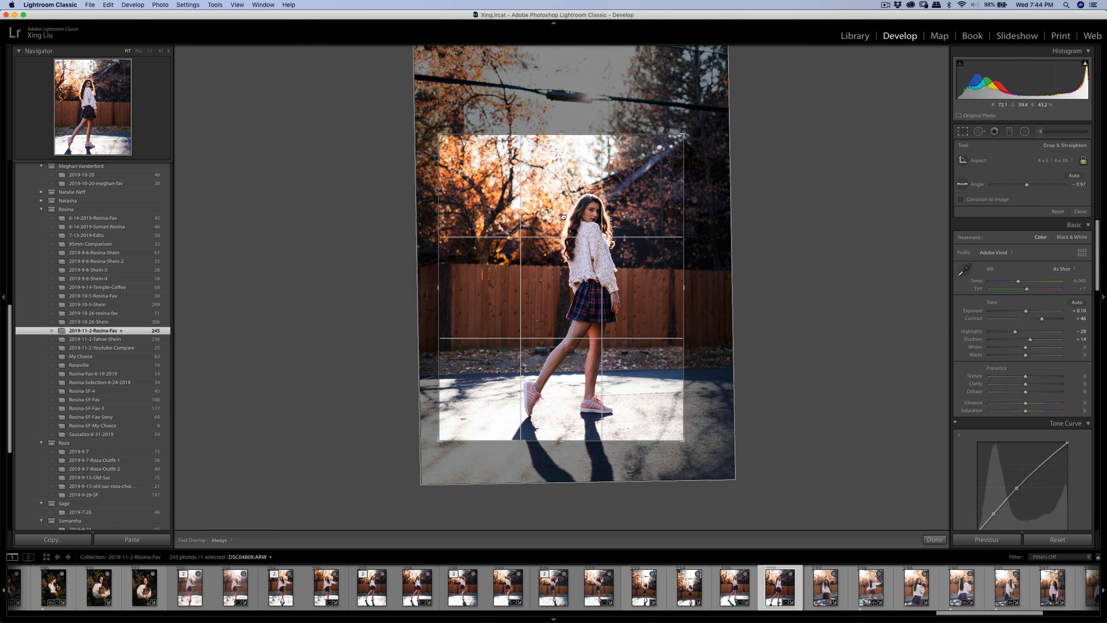
{"action": "left_click_drag", "start_coordinate": [702, 140], "coordinate": [702, 124]}
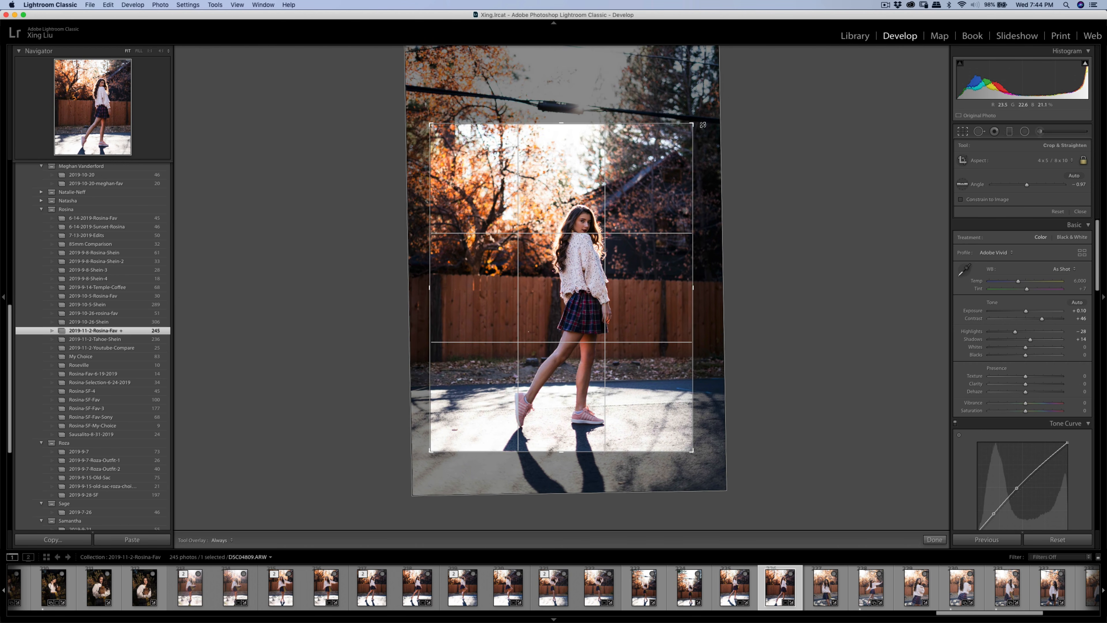
{"action": "left_click_drag", "start_coordinate": [650, 200], "coordinate": [642, 186]}
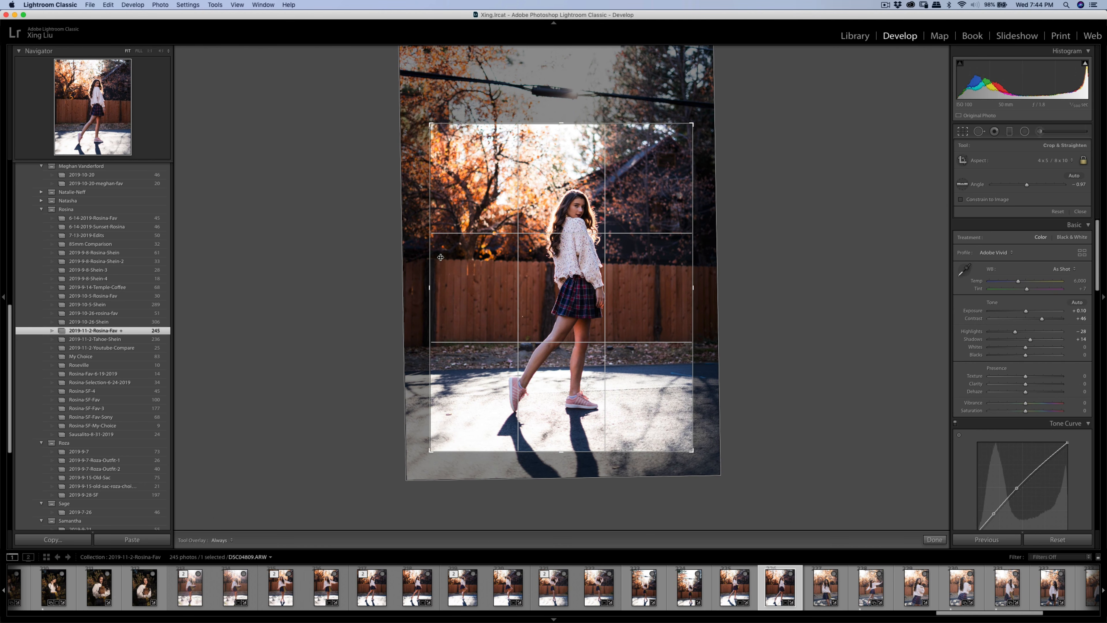
{"action": "left_click_drag", "start_coordinate": [546, 291], "coordinate": [541, 291]}
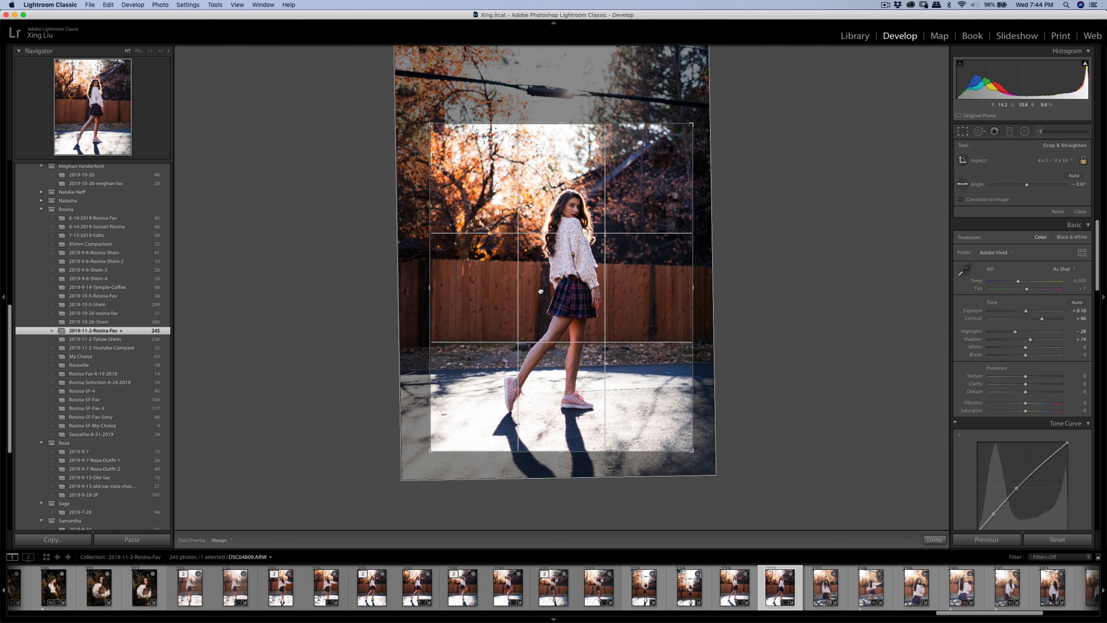
{"action": "left_click_drag", "start_coordinate": [693, 124], "coordinate": [691, 126]}
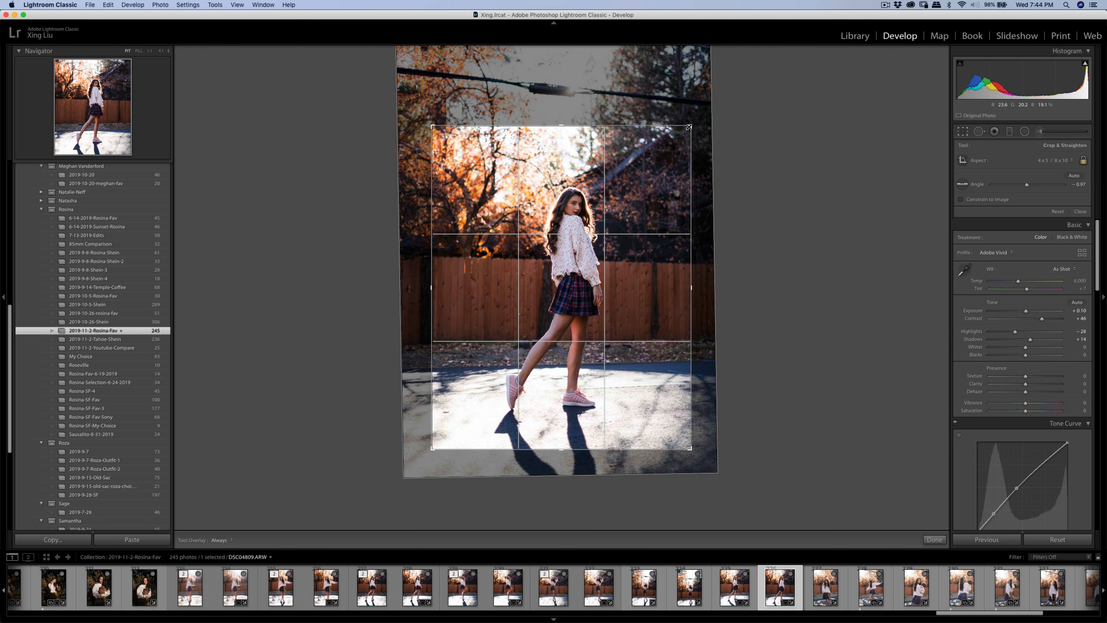
{"action": "key", "text": "Return"}
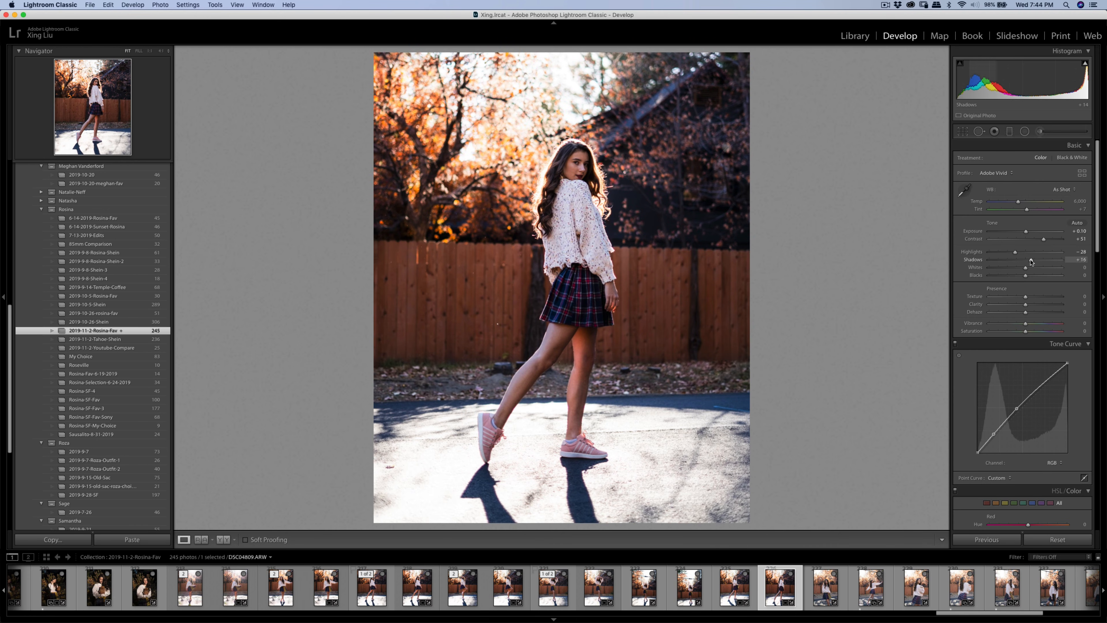
- Raise Shadows to +19, then move on to the front-facing portrait DSC04821.ARW
{"action": "left_click_drag", "start_coordinate": [1031, 261], "coordinate": [1032, 261]}
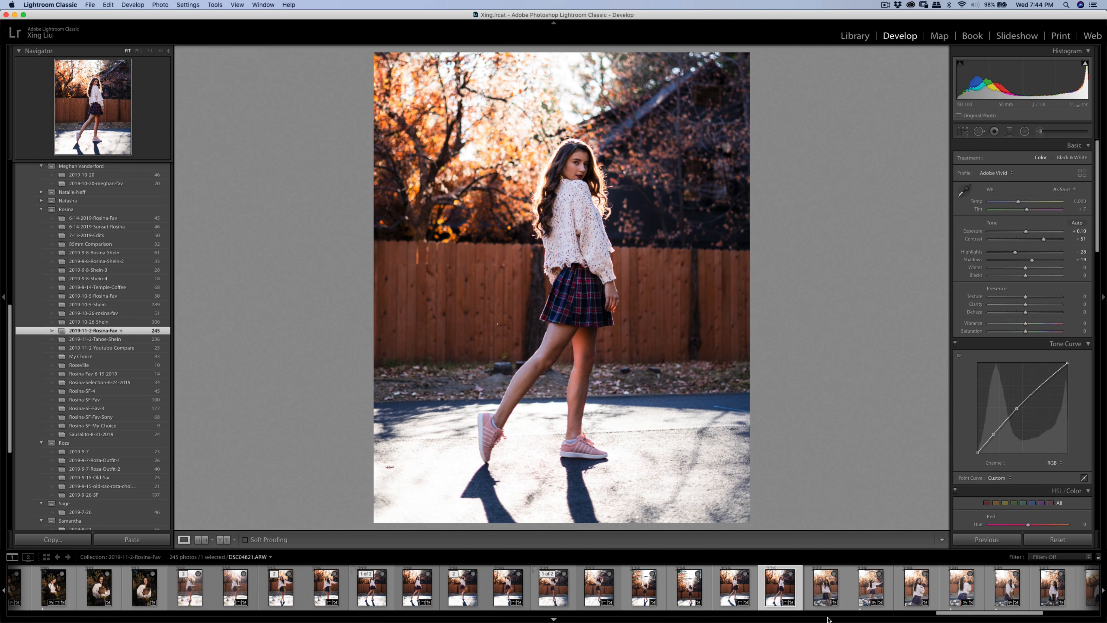
{"action": "left_click", "coordinate": [828, 598]}
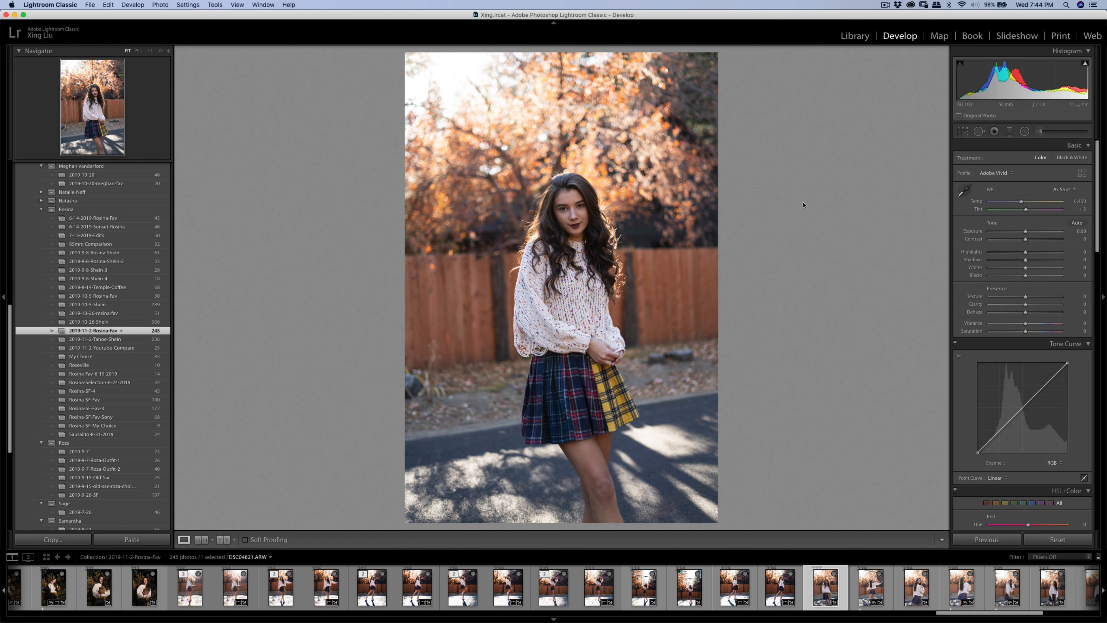
- Rotate the portrait clockwise and apply a 4 x 5 crop centred on the girl
{"action": "left_click", "coordinate": [964, 131]}
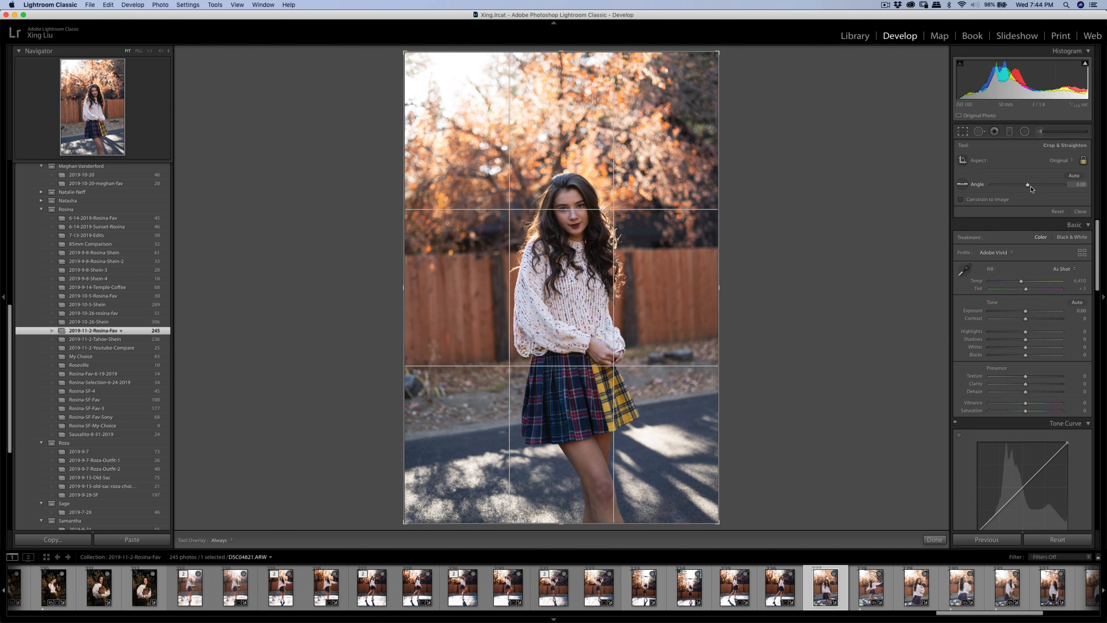
{"action": "left_click_drag", "start_coordinate": [786, 196], "coordinate": [793, 211]}
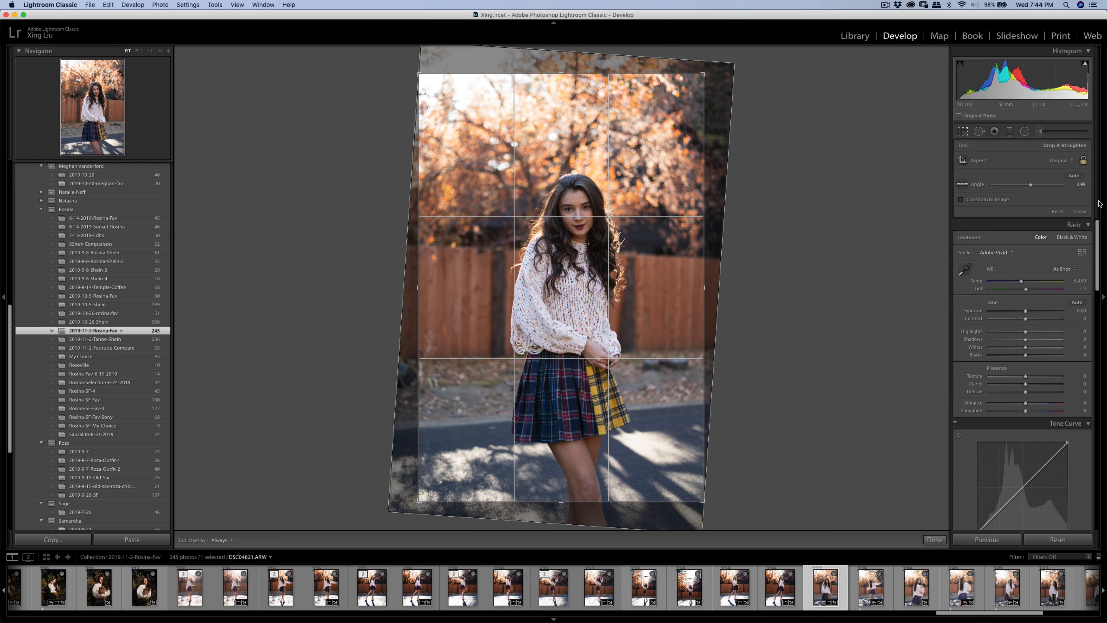
{"action": "left_click", "coordinate": [1061, 160]}
{"action": "left_click", "coordinate": [1057, 184]}
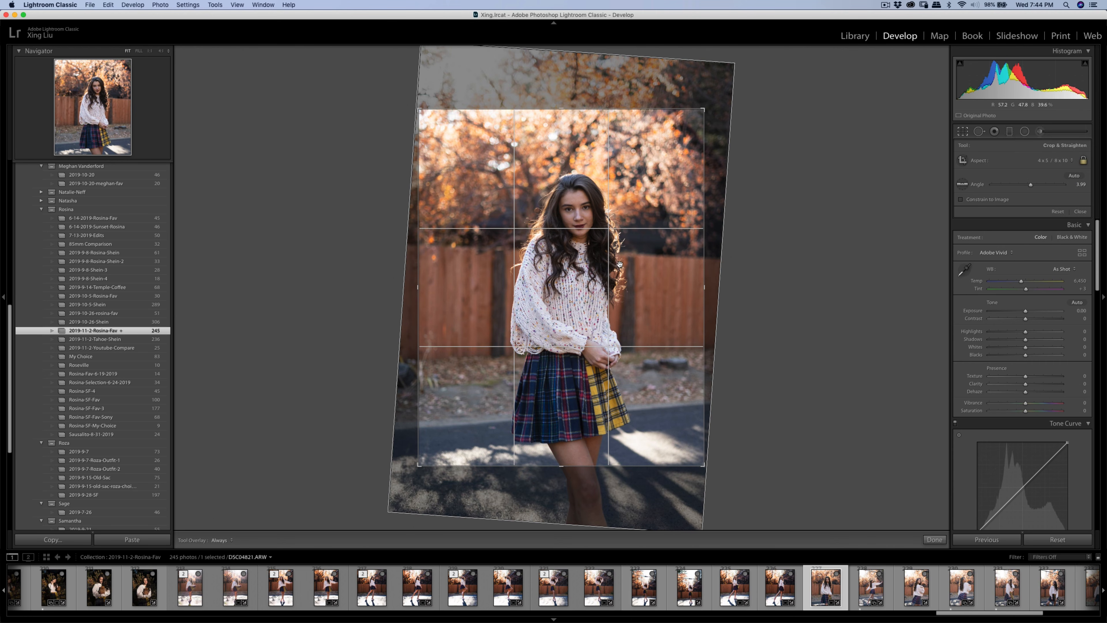
{"action": "left_click_drag", "start_coordinate": [704, 466], "coordinate": [650, 432]}
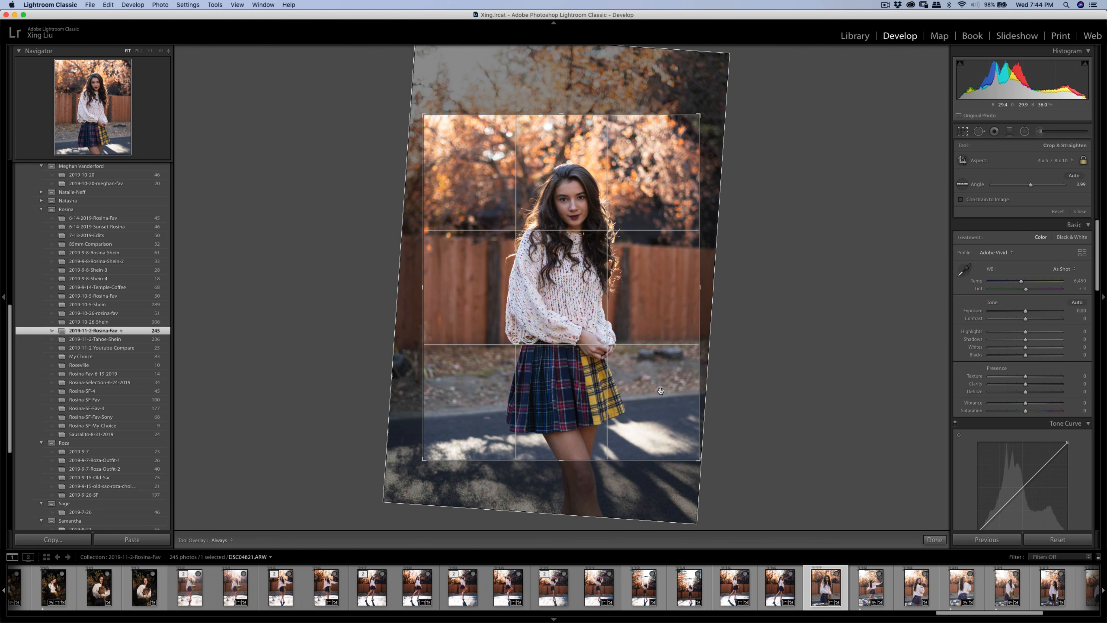
{"action": "left_click_drag", "start_coordinate": [665, 373], "coordinate": [667, 374]}
{"action": "left_click_drag", "start_coordinate": [700, 459], "coordinate": [696, 456]}
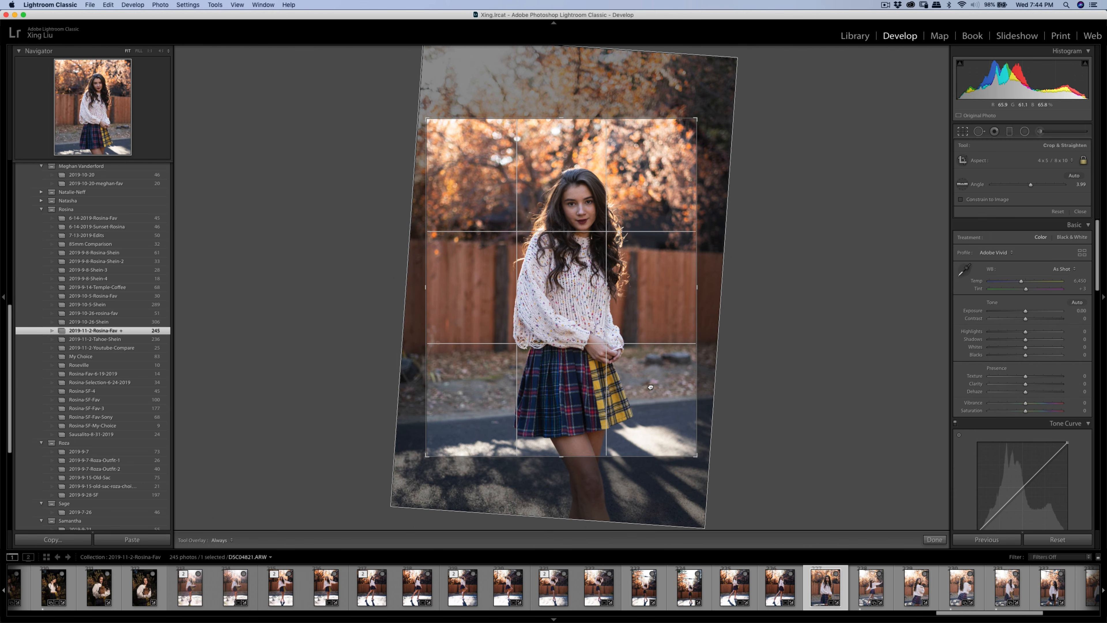
{"action": "left_click_drag", "start_coordinate": [650, 387], "coordinate": [636, 350]}
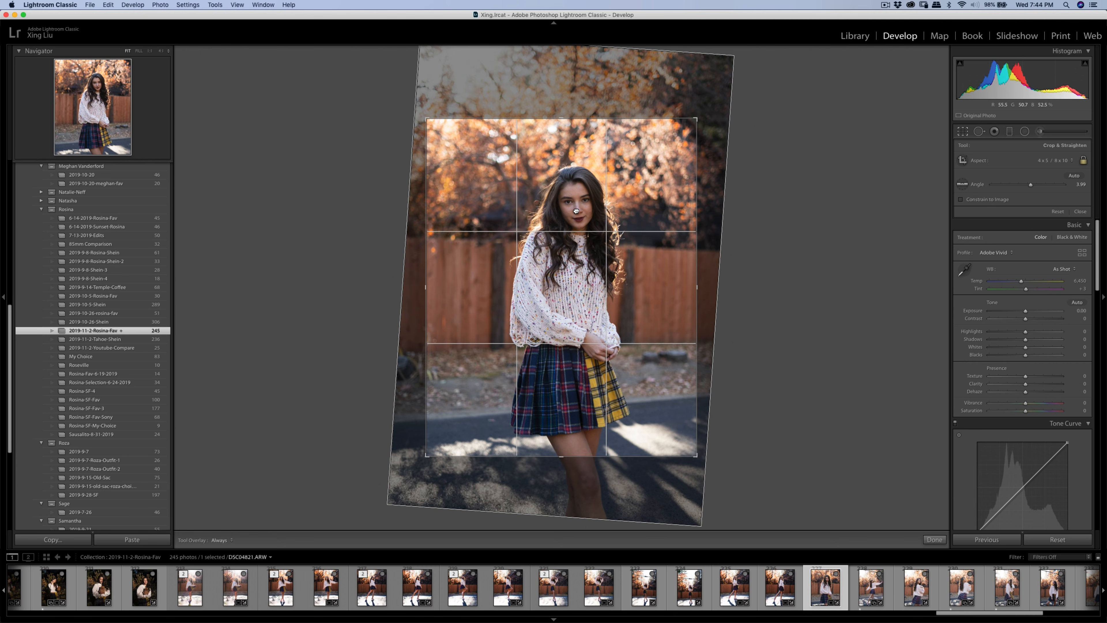
{"action": "left_click_drag", "start_coordinate": [576, 211], "coordinate": [576, 218]}
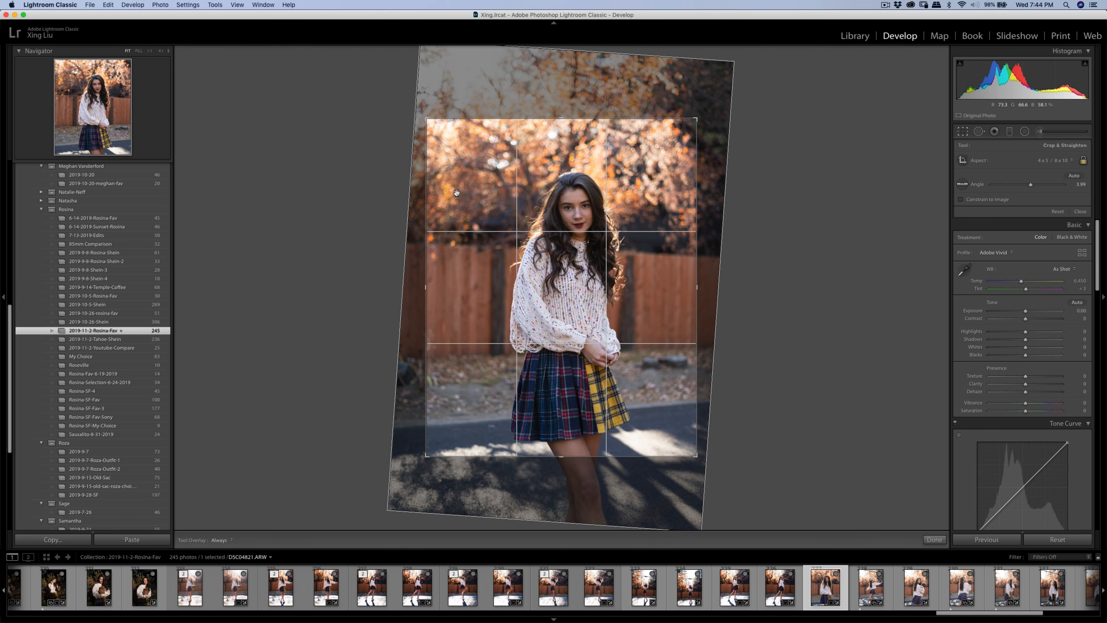
{"action": "left_click_drag", "start_coordinate": [621, 176], "coordinate": [620, 172]}
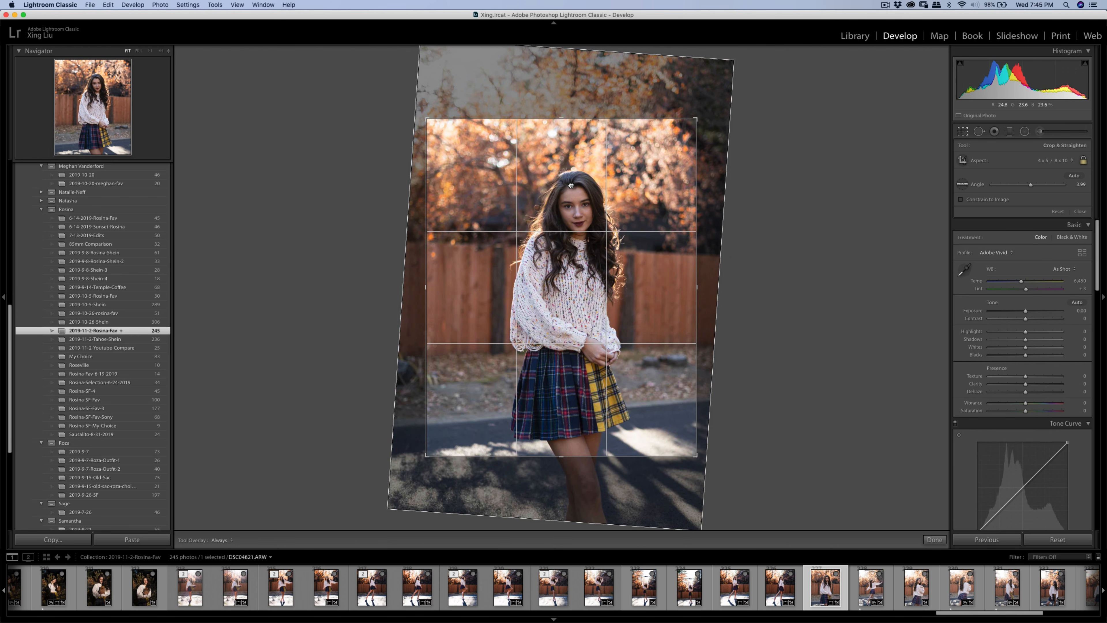
{"action": "key", "text": "Return"}
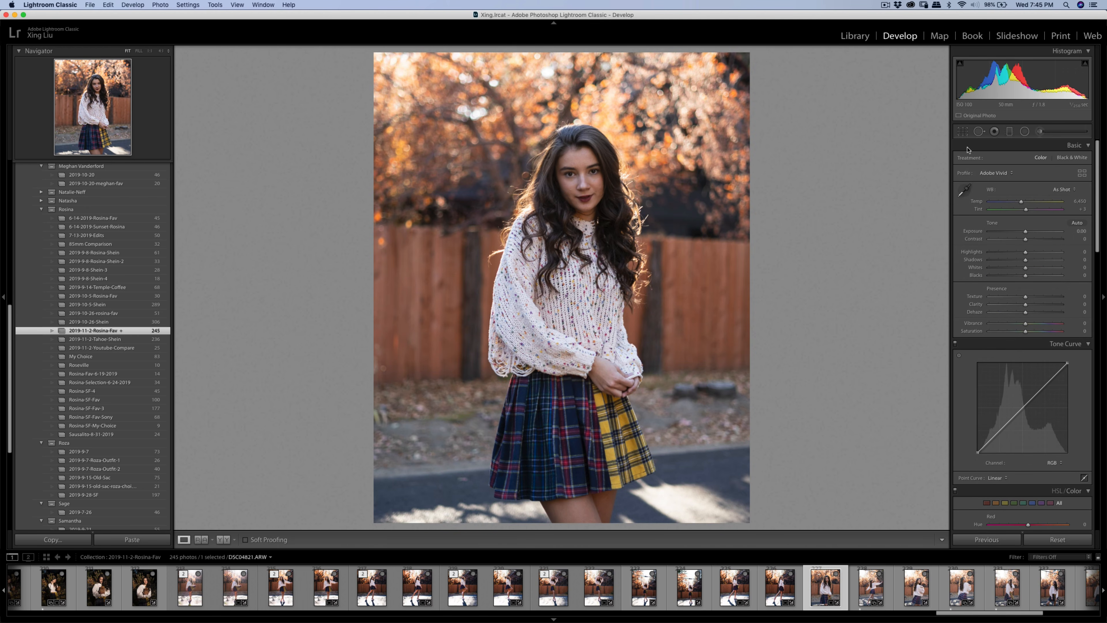
- Refine the crop's rotation angle to about 4.23° and apply it
{"action": "left_click", "coordinate": [964, 132]}
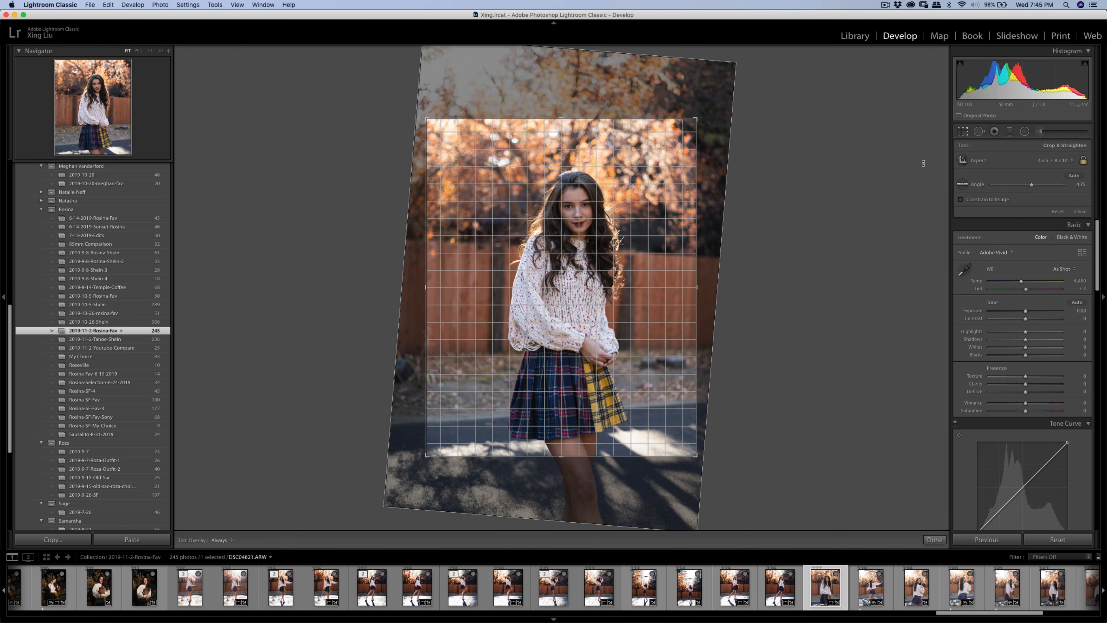
{"action": "left_click_drag", "start_coordinate": [923, 163], "coordinate": [923, 160]}
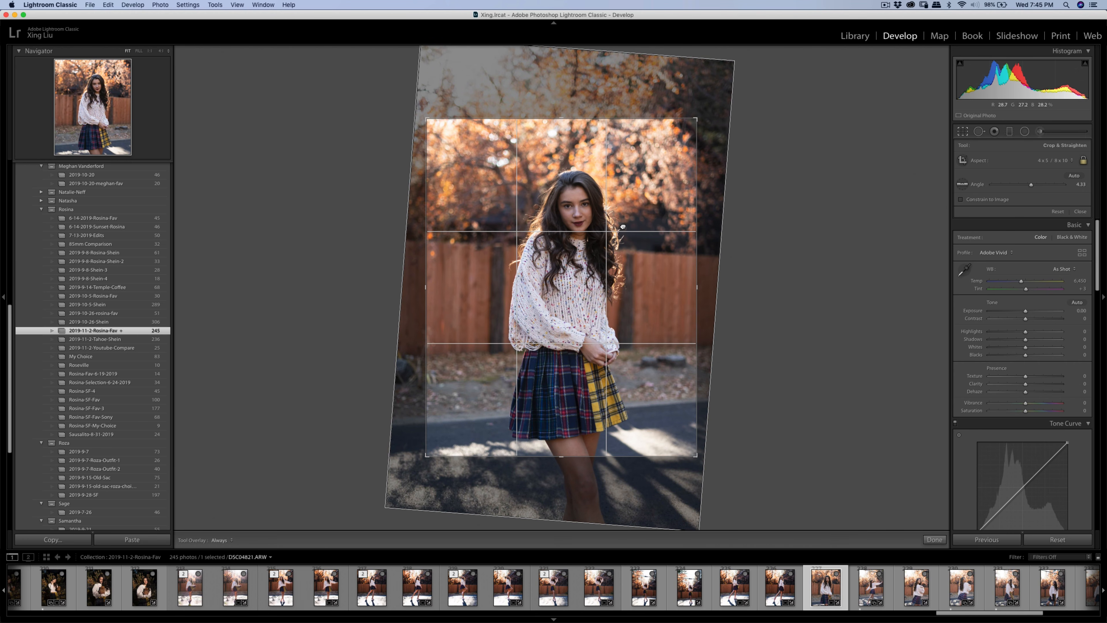
{"action": "left_click_drag", "start_coordinate": [737, 223], "coordinate": [737, 222]}
{"action": "key", "text": "Return"}
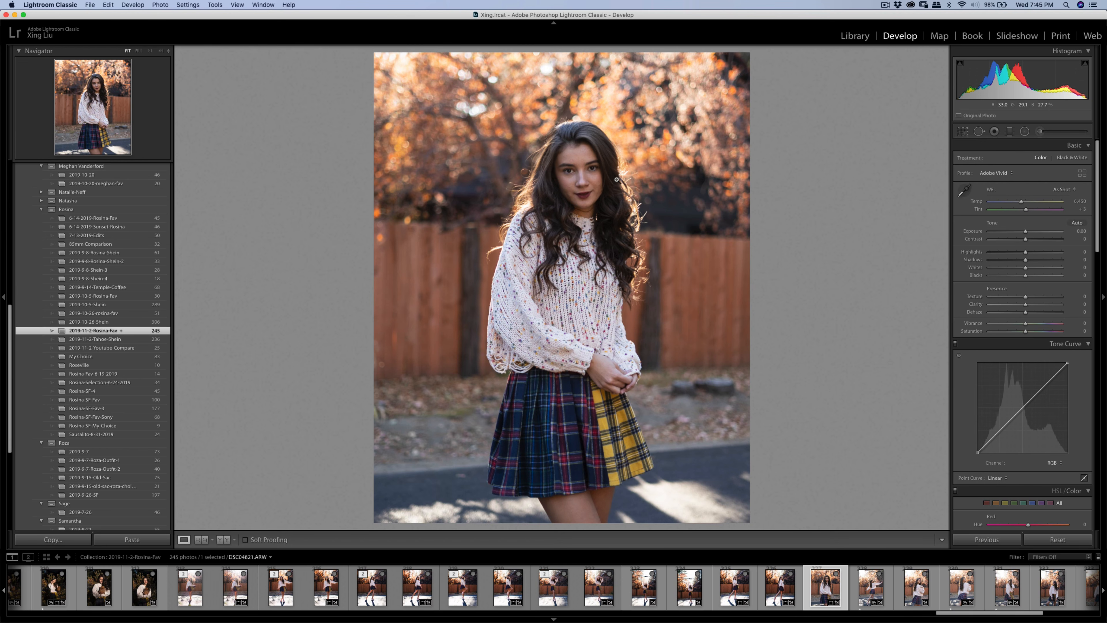
- Zoom to full size and heal two cheek blemishes and one on the chin
{"action": "left_click", "coordinate": [577, 178]}
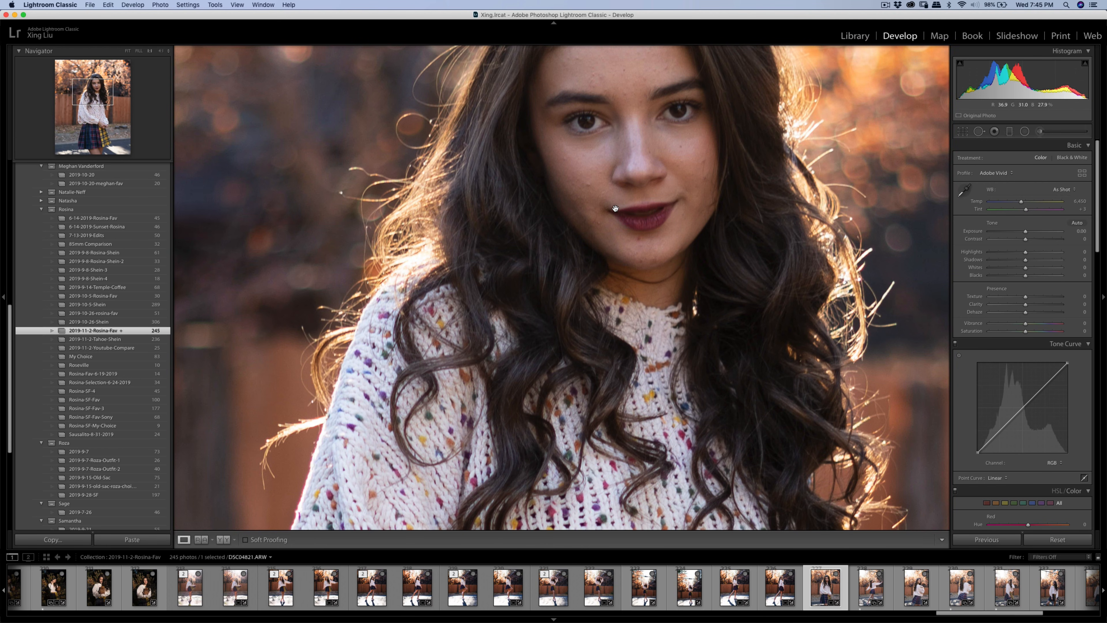
{"action": "key", "text": "q"}
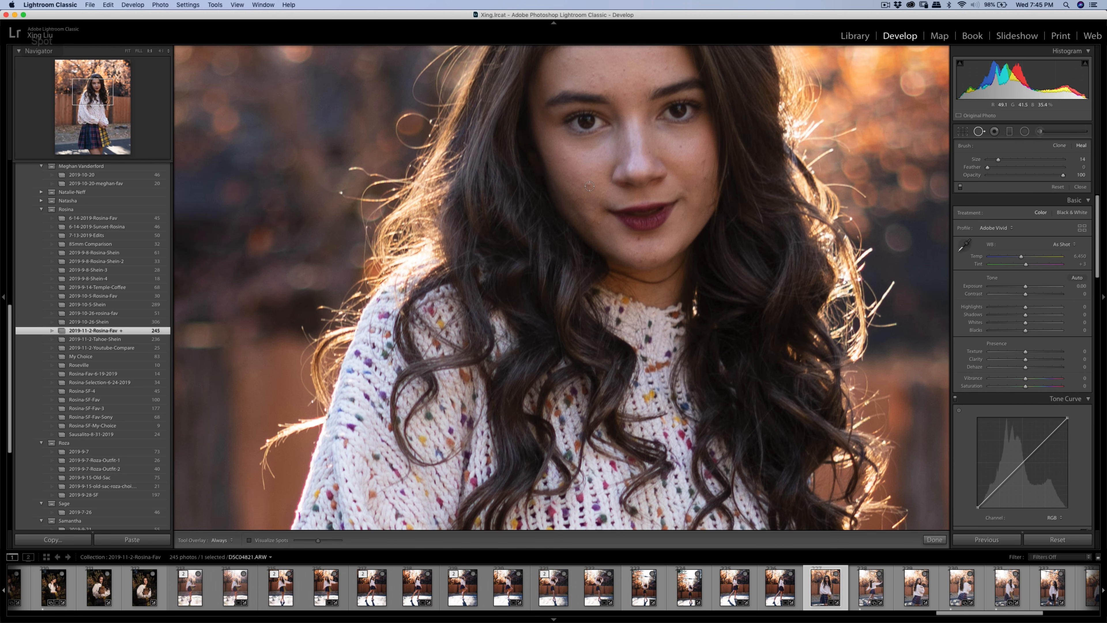
{"action": "left_click", "coordinate": [590, 186]}
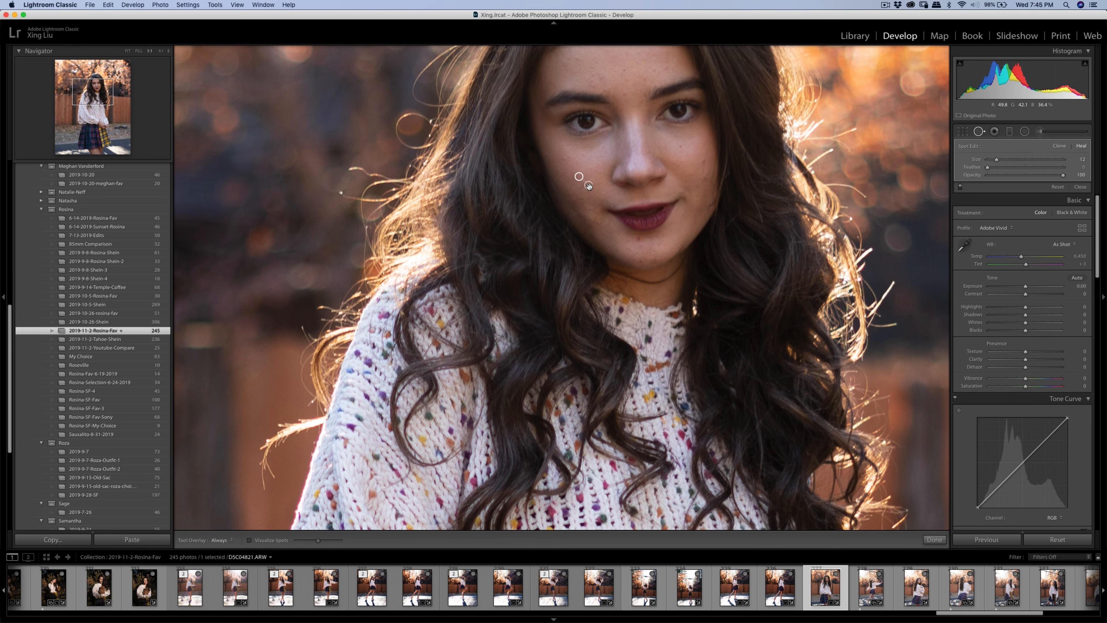
{"action": "left_click", "coordinate": [565, 157]}
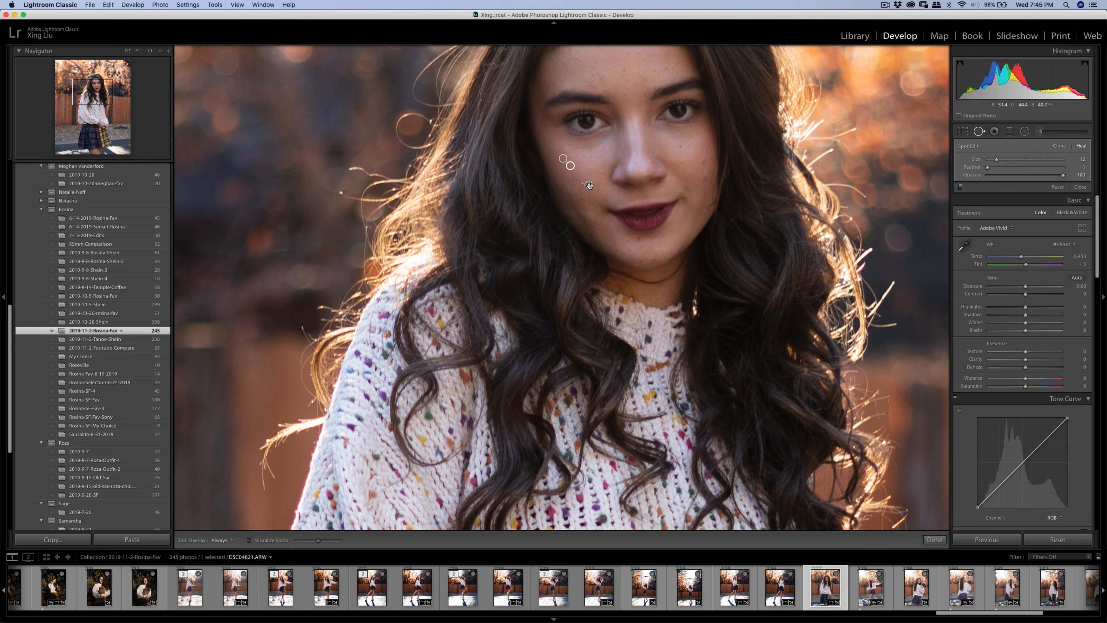
{"action": "left_click", "coordinate": [640, 261]}
- Pan up to the forehead and heal its three blemishes
{"action": "key", "text": "q"}
{"action": "left_click_drag", "start_coordinate": [697, 208], "coordinate": [736, 336]}
{"action": "key", "text": "q"}
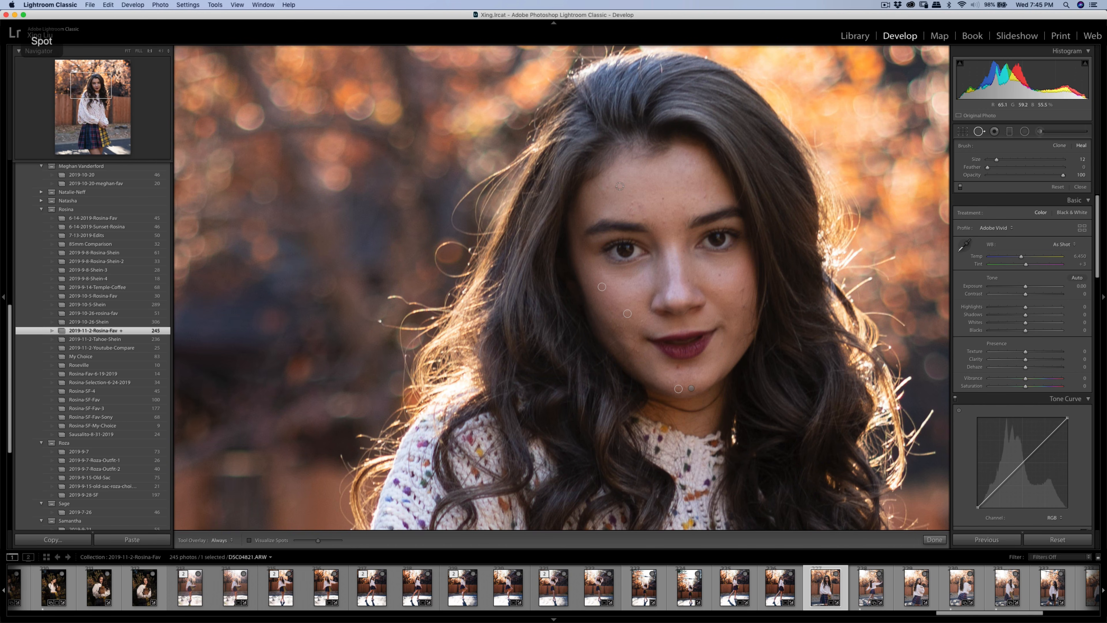
{"action": "left_click", "coordinate": [617, 185]}
{"action": "left_click", "coordinate": [634, 203]}
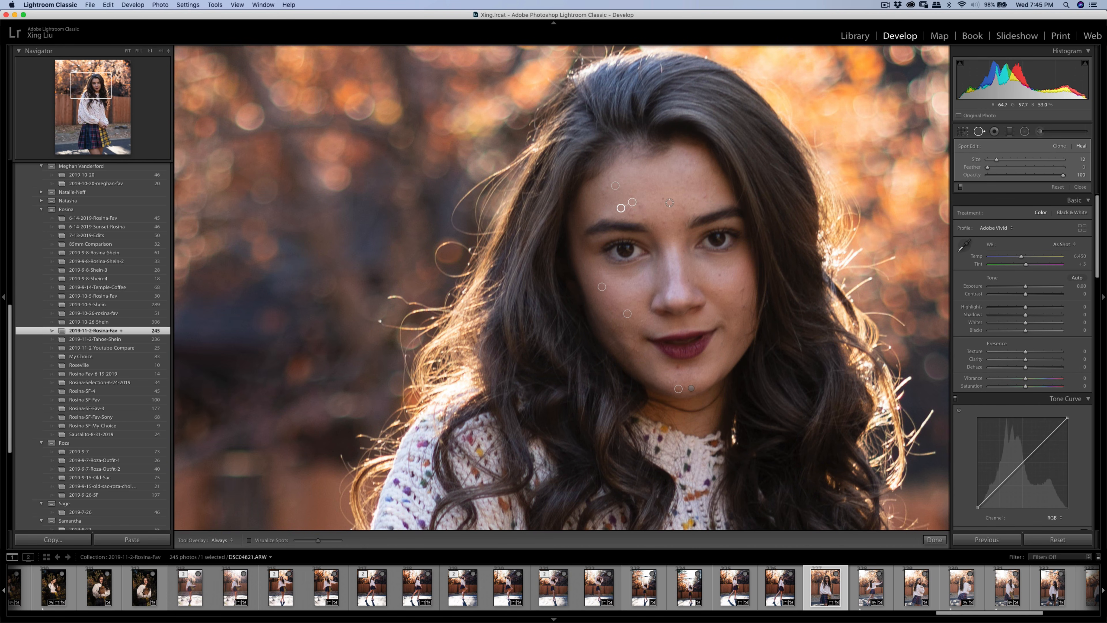
{"action": "key", "text": "q"}
{"action": "left_click", "coordinate": [679, 208]}
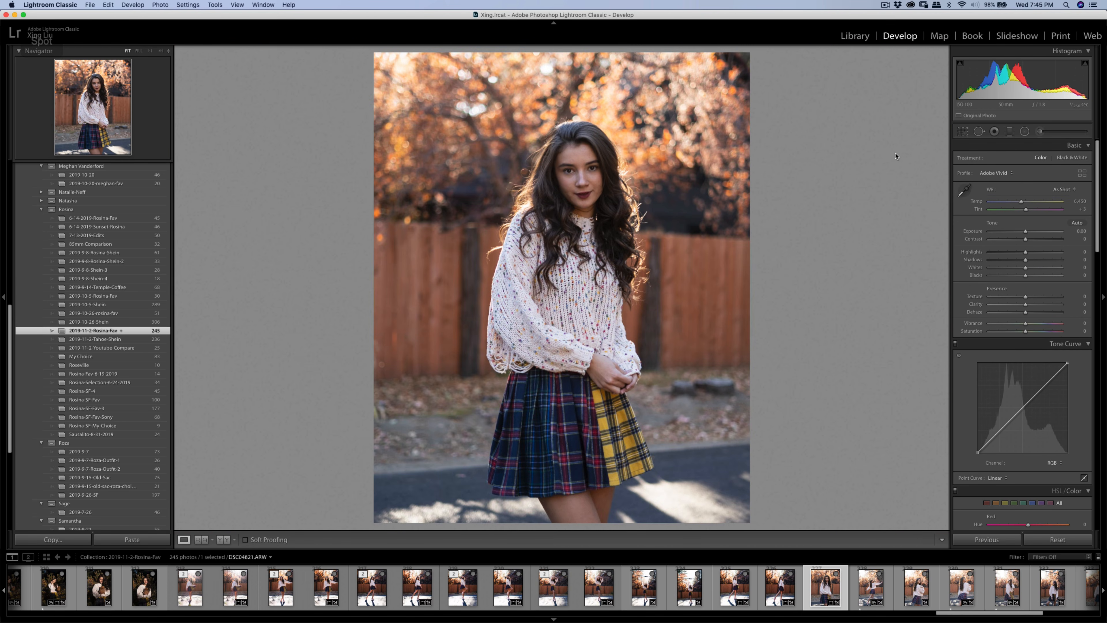
- Paint a size-4 Soften Skin (Lite) brush stroke, amount 33, on the girl's forehead
{"action": "left_click", "coordinate": [1042, 133]}
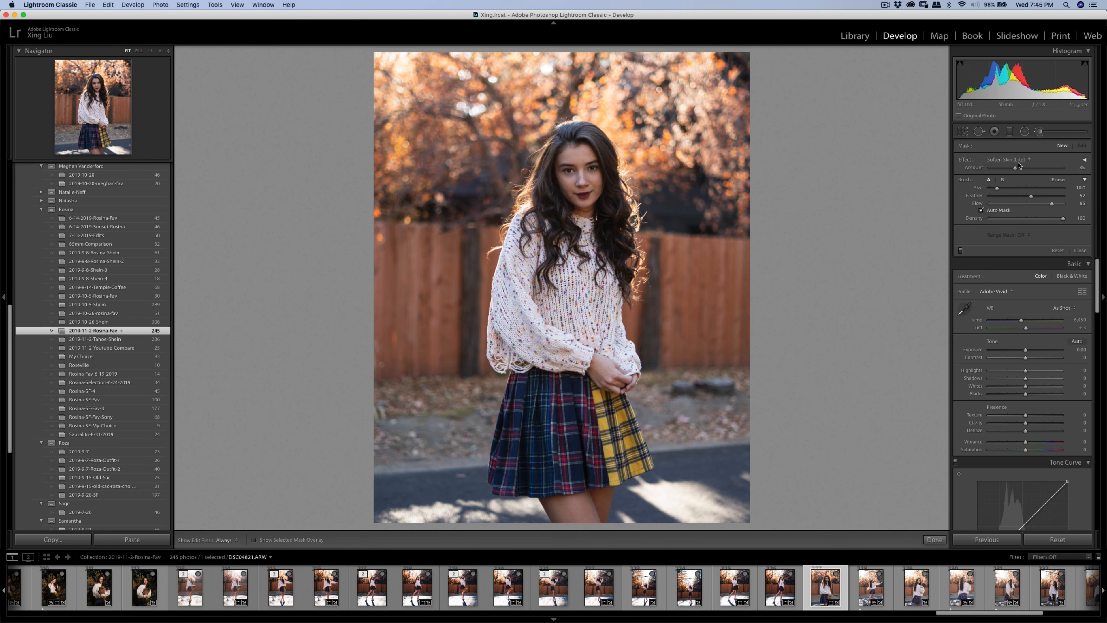
{"action": "key", "text": "super+equal"}
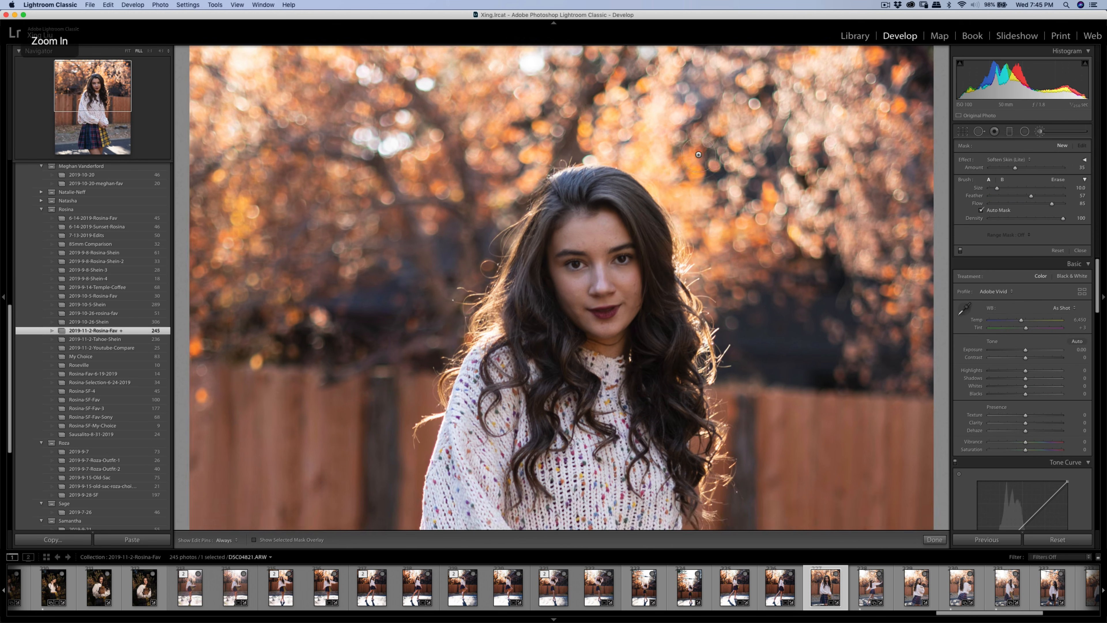
{"action": "scroll", "coordinate": [610, 239], "scroll_direction": "down", "scroll_amount": 6}
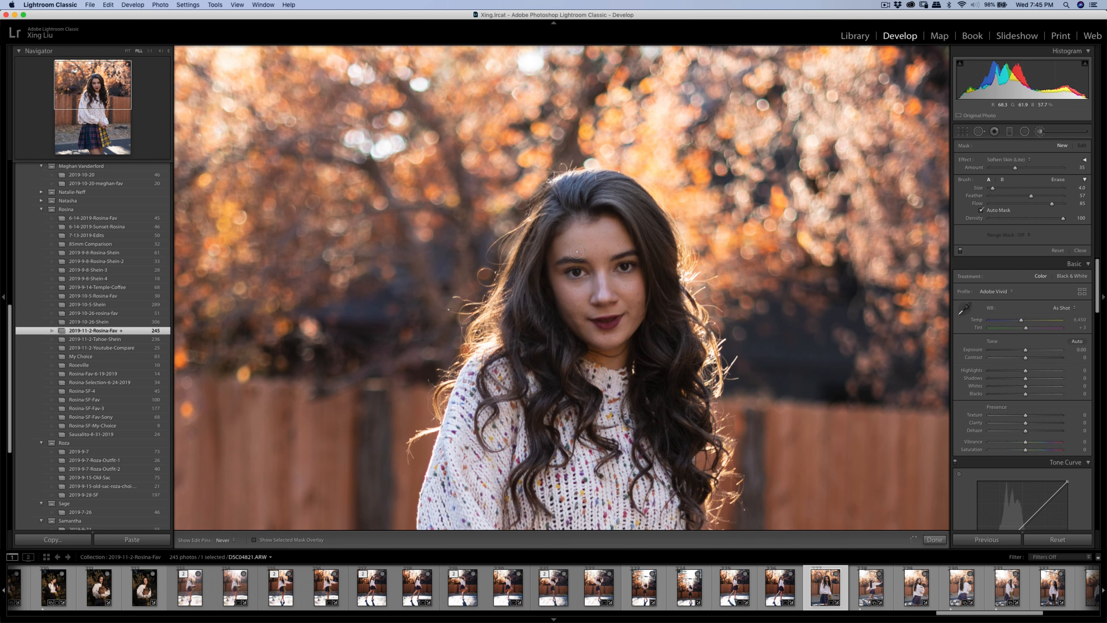
{"action": "left_click", "coordinate": [605, 238]}
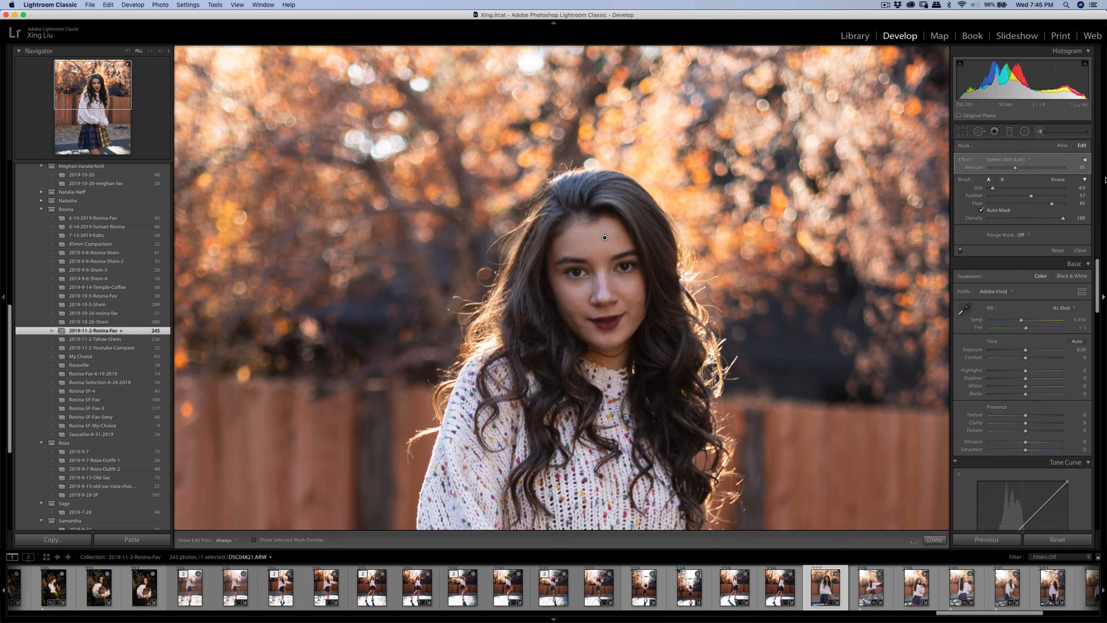
{"action": "left_click", "coordinate": [1064, 147]}
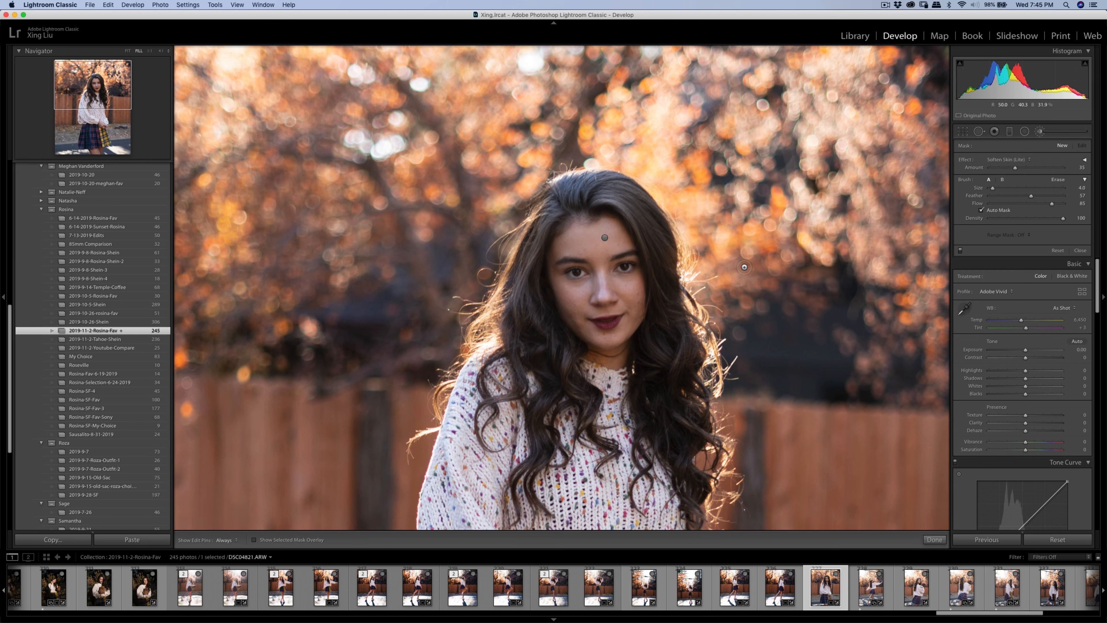
{"action": "key", "text": "super+minus"}
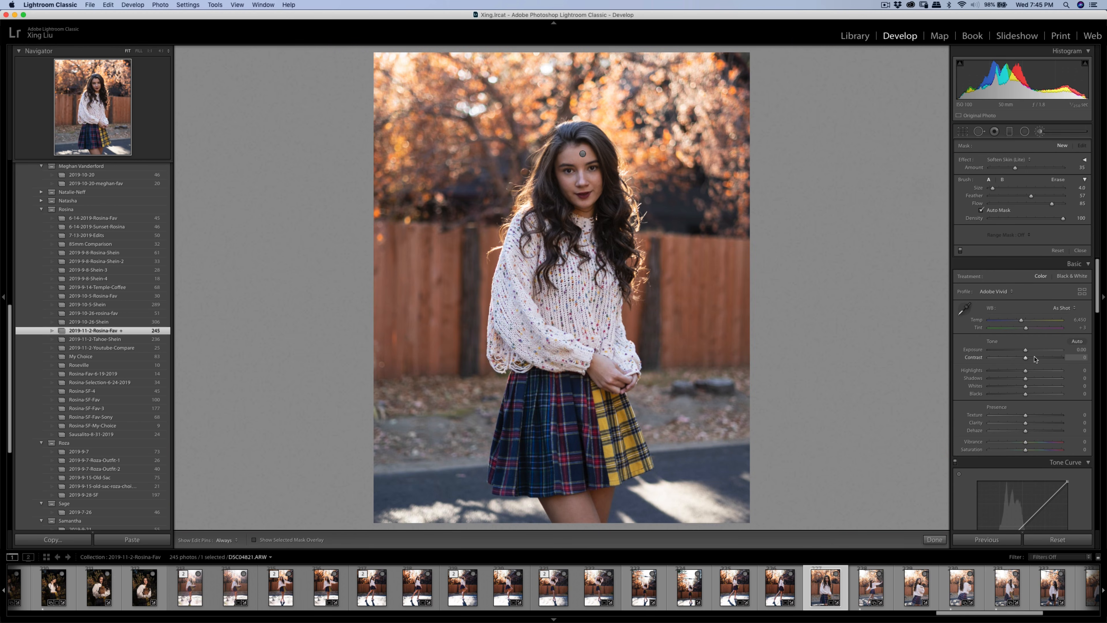
- Set Contrast +37, Highlights −27, Shadows +24 and add a midtone-lifting tone-curve point
{"action": "mouse_move", "coordinate": [1026, 357]}
{"action": "left_mouse_down"}
{"action": "mouse_move", "coordinate": [1037, 358]}
{"action": "mouse_move", "coordinate": [1016, 370]}
{"action": "mouse_move", "coordinate": [1034, 378]}
{"action": "mouse_move", "coordinate": [1040, 358]}
{"action": "left_mouse_up"}
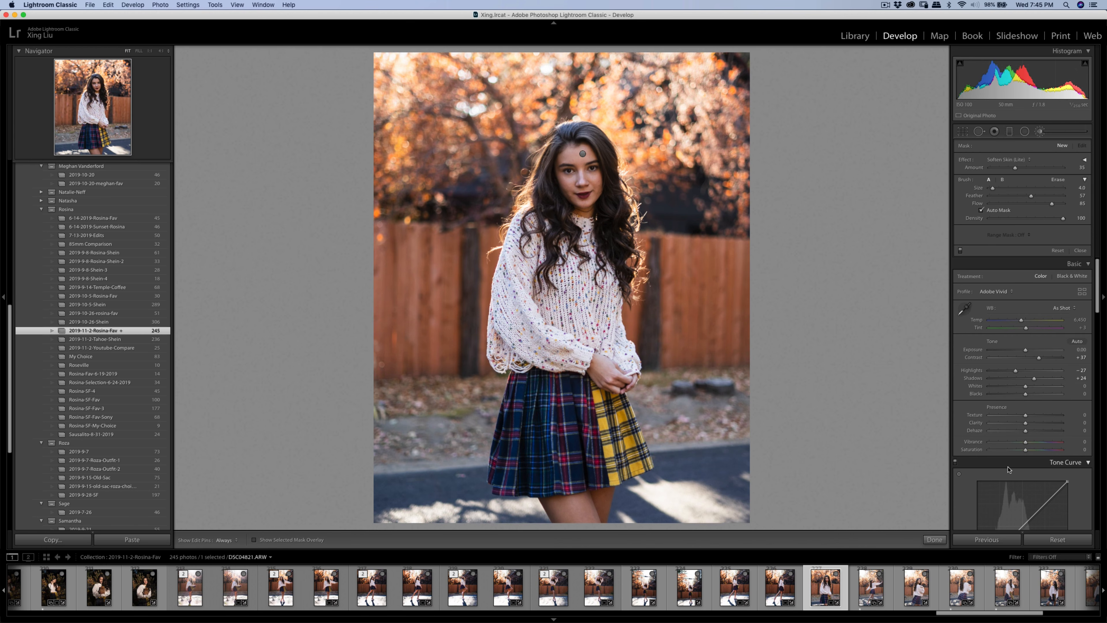
{"action": "scroll", "coordinate": [1010, 470], "scroll_direction": "down", "scroll_amount": 4}
{"action": "left_click_drag", "start_coordinate": [1018, 458], "coordinate": [999, 478]}
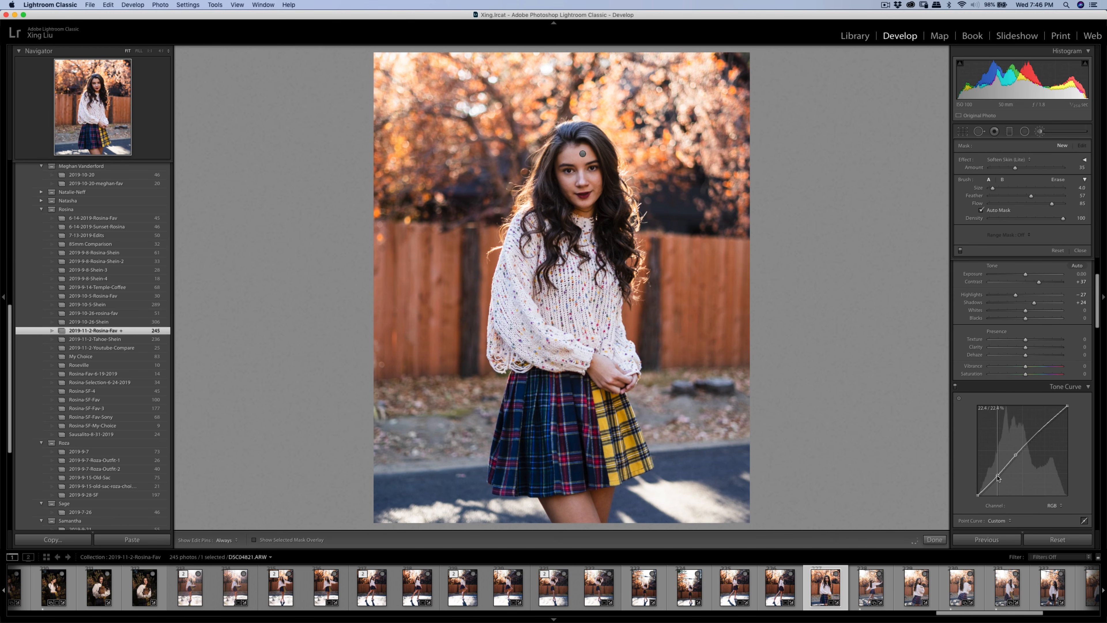
{"action": "left_click", "coordinate": [1041, 132]}
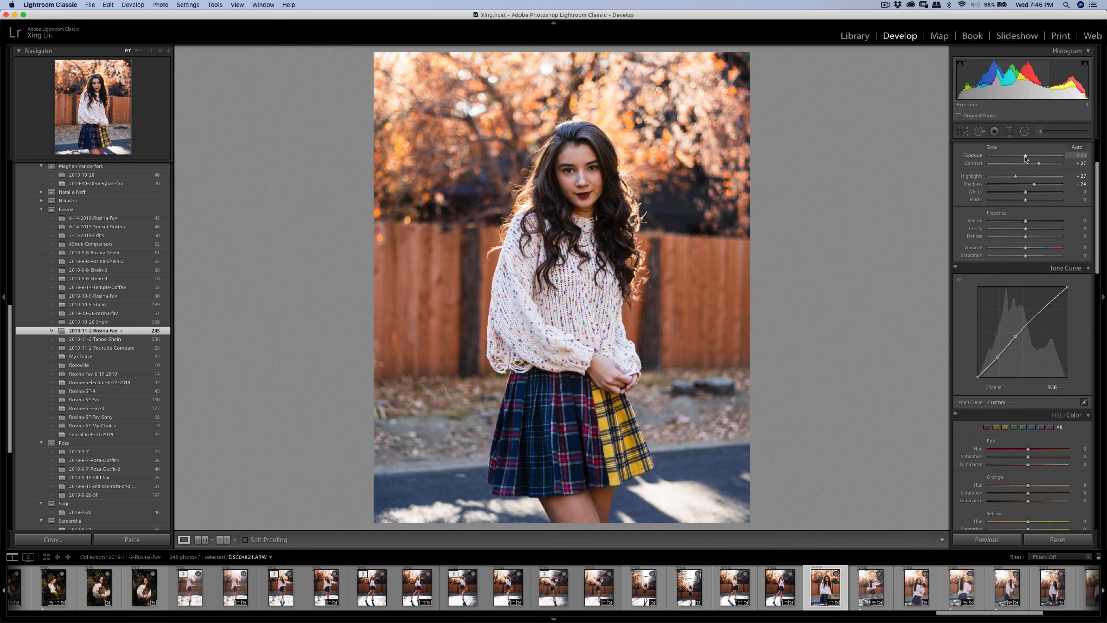
{"action": "scroll", "coordinate": [1041, 205], "scroll_direction": "up", "scroll_amount": 3}
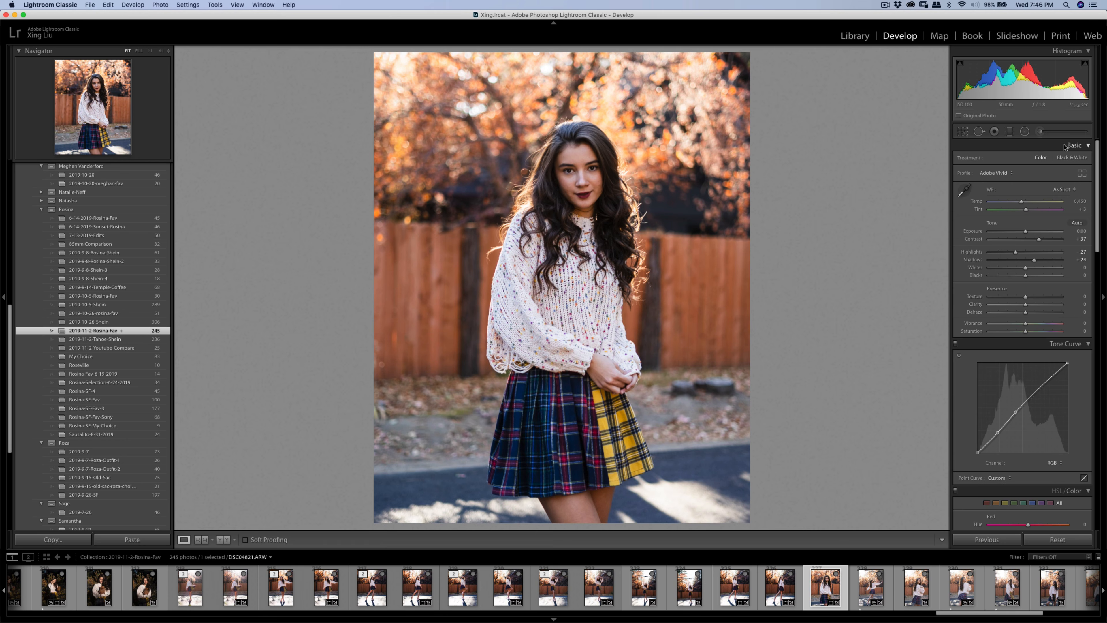
{"action": "left_click", "coordinate": [1040, 132]}
- Paint a Shadows brush (Amount 10) from neck to legs; set Exposure −0.10, Contrast +41
{"action": "left_click", "coordinate": [1007, 163]}
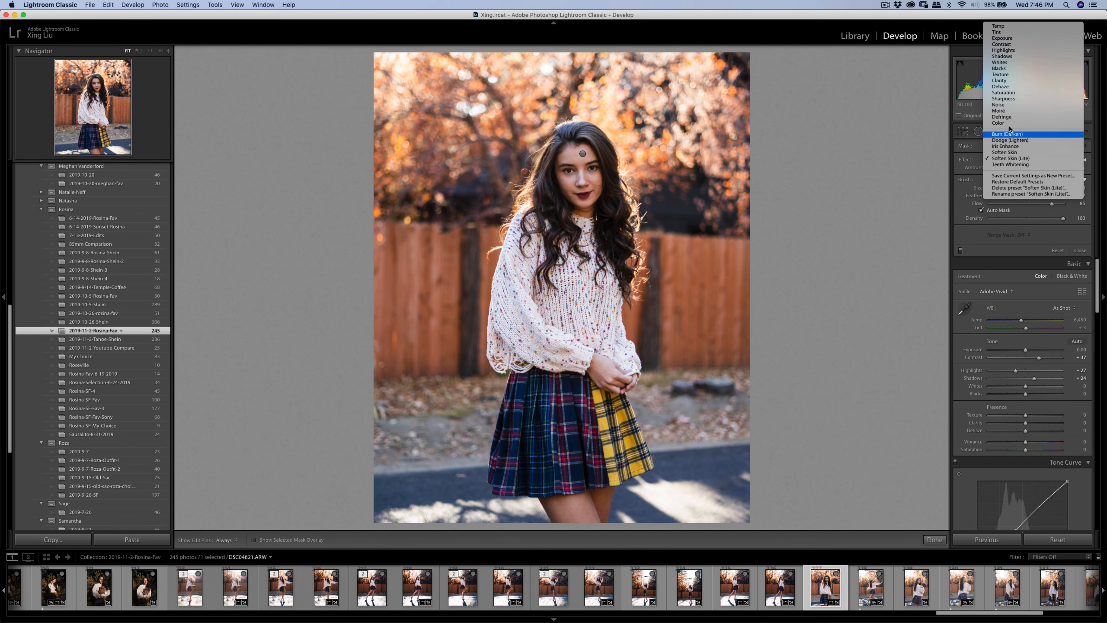
{"action": "left_click", "coordinate": [1005, 61]}
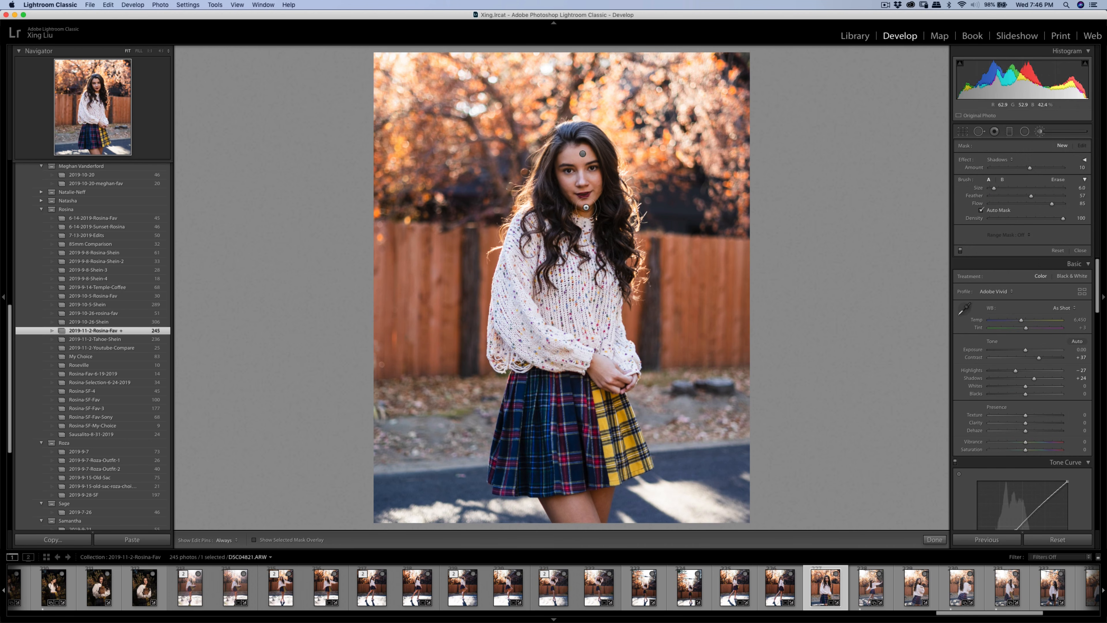
{"action": "scroll", "coordinate": [536, 240], "scroll_direction": "up", "scroll_amount": 5}
{"action": "key", "text": "h"}
{"action": "mouse_move", "coordinate": [626, 387]}
{"action": "left_mouse_down"}
{"action": "mouse_move", "coordinate": [588, 404]}
{"action": "mouse_move", "coordinate": [580, 489]}
{"action": "left_mouse_up"}
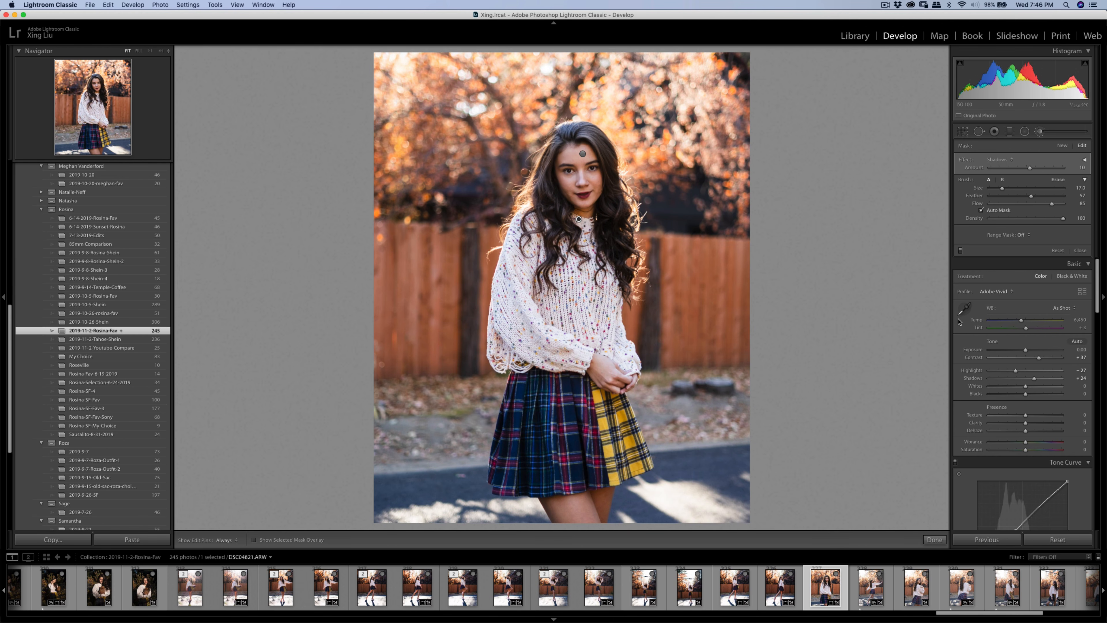
{"action": "left_click", "coordinate": [1063, 148]}
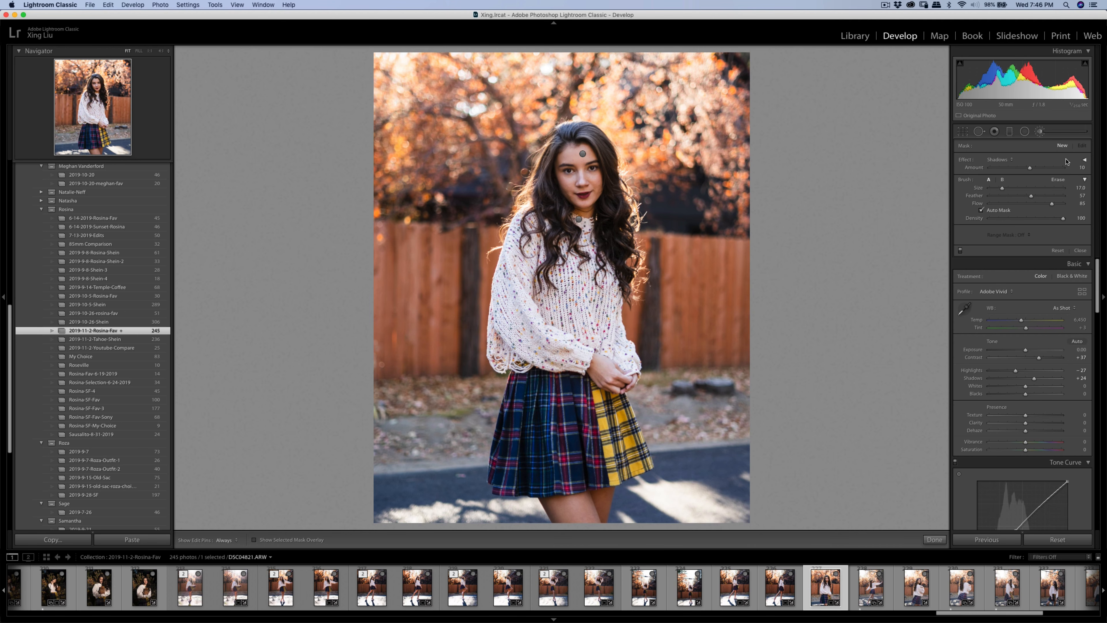
{"action": "mouse_move", "coordinate": [1038, 359]}
{"action": "left_mouse_down"}
{"action": "mouse_move", "coordinate": [1025, 351]}
{"action": "mouse_move", "coordinate": [1040, 358]}
{"action": "left_mouse_up"}
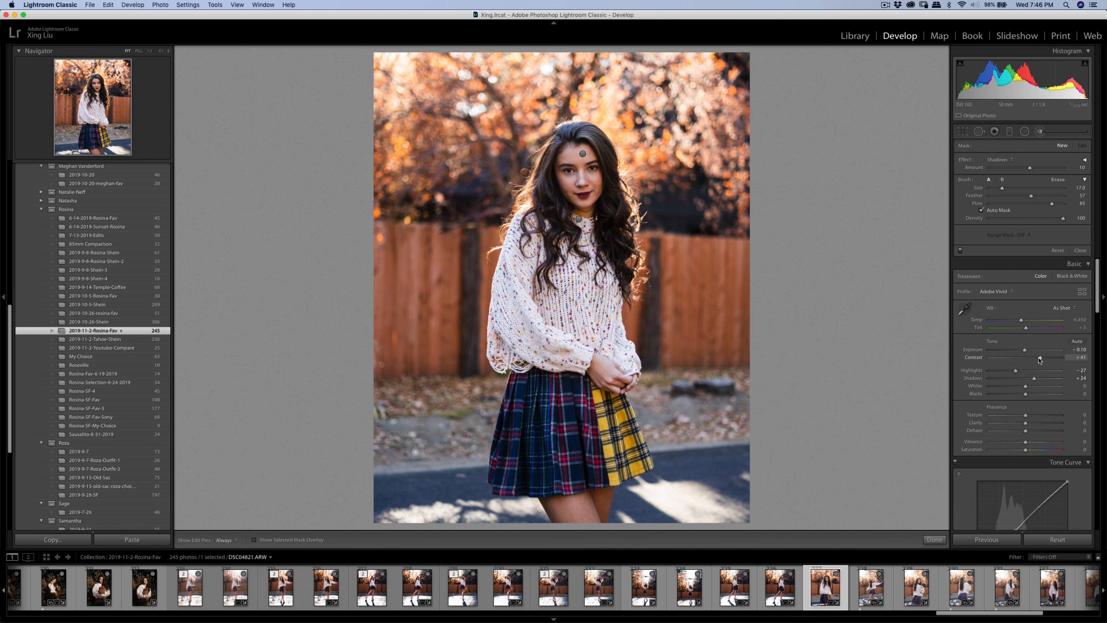
- Commit the portrait's 4 x 5 crop straightened at a 4.12° angle
{"action": "left_click", "coordinate": [962, 131]}
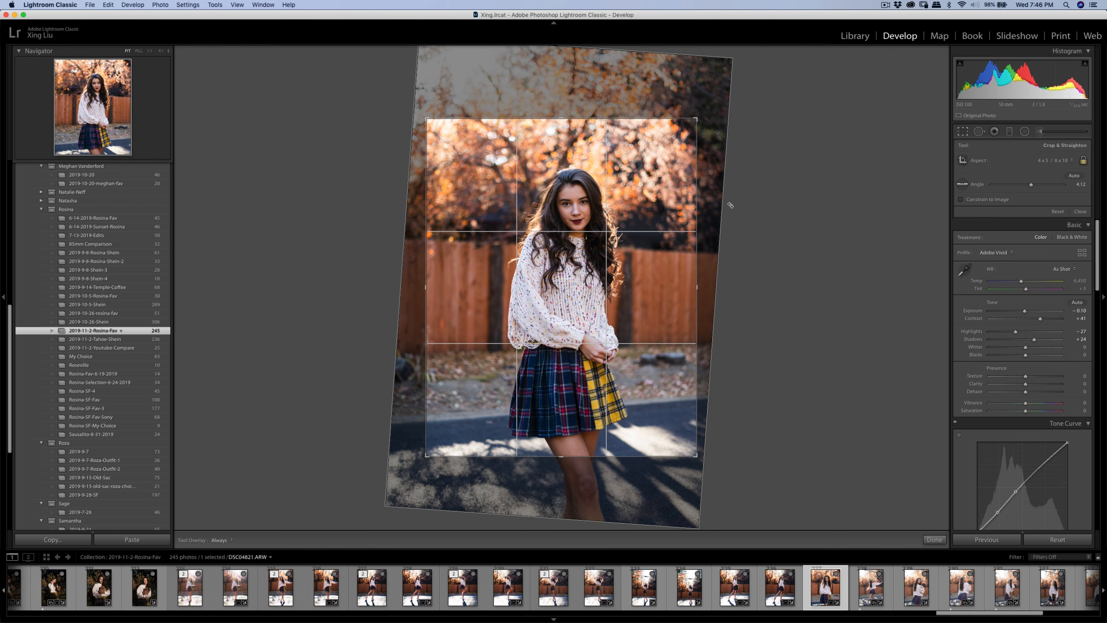
{"action": "key", "text": "Return"}
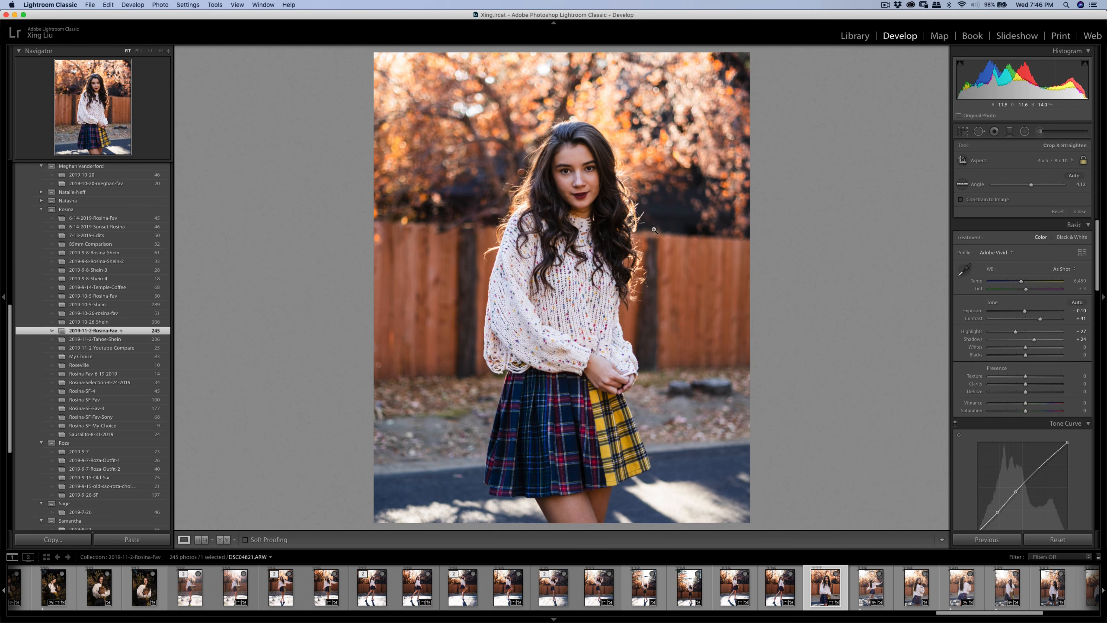
{"action": "right_click", "coordinate": [628, 233]}
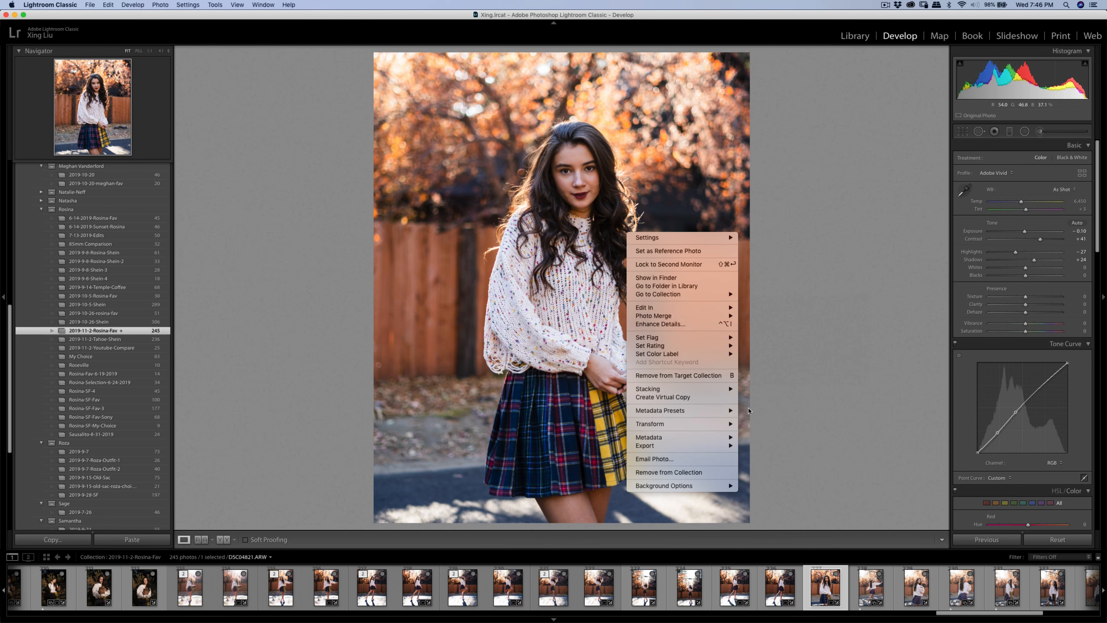
{"action": "left_click", "coordinate": [738, 594]}
- Send three walking portraits to Imagenomic Portraiture 3 as copies with Lightroom adjustments
{"action": "left_click", "coordinate": [738, 595]}
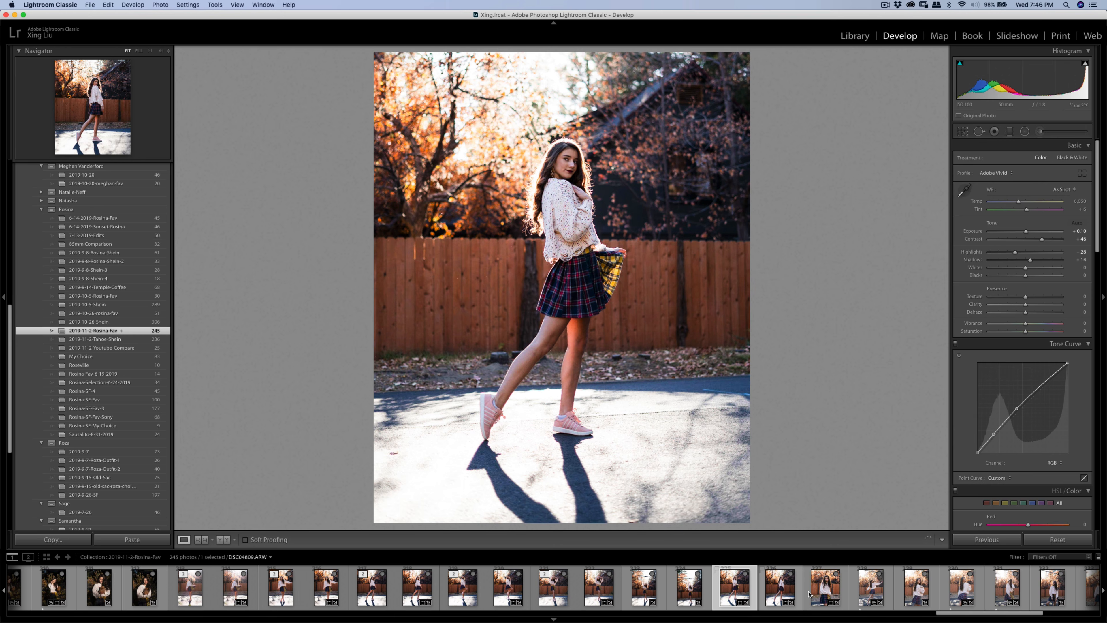
{"action": "left_click", "coordinate": [831, 594], "text": "shift"}
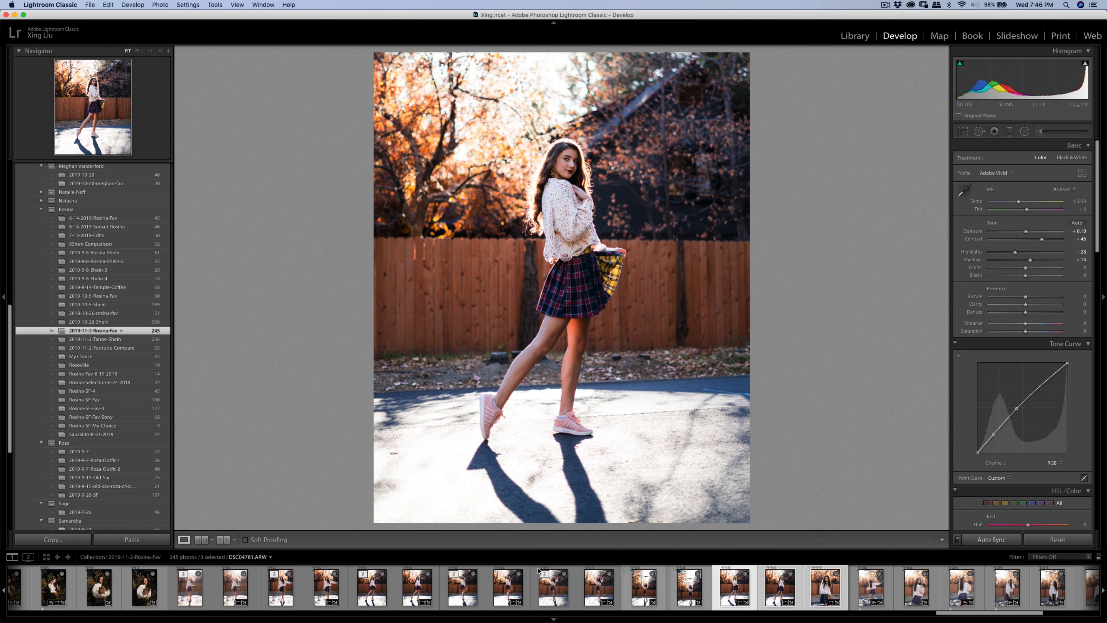
{"action": "right_click", "coordinate": [787, 603]}
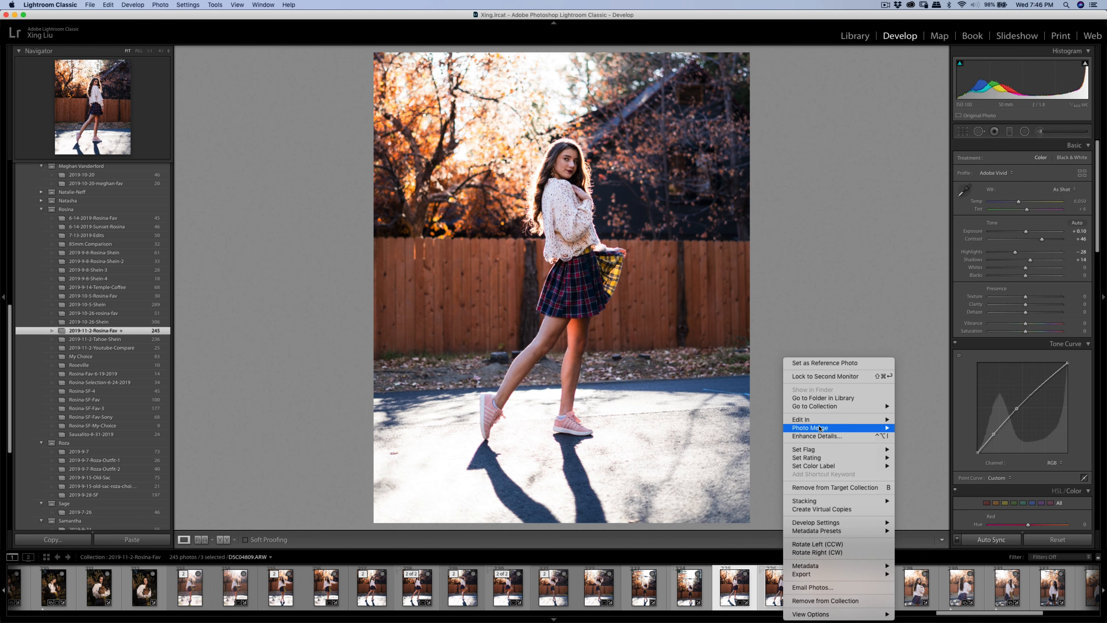
{"action": "mouse_move", "coordinate": [855, 419]}
{"action": "left_click", "coordinate": [949, 441]}
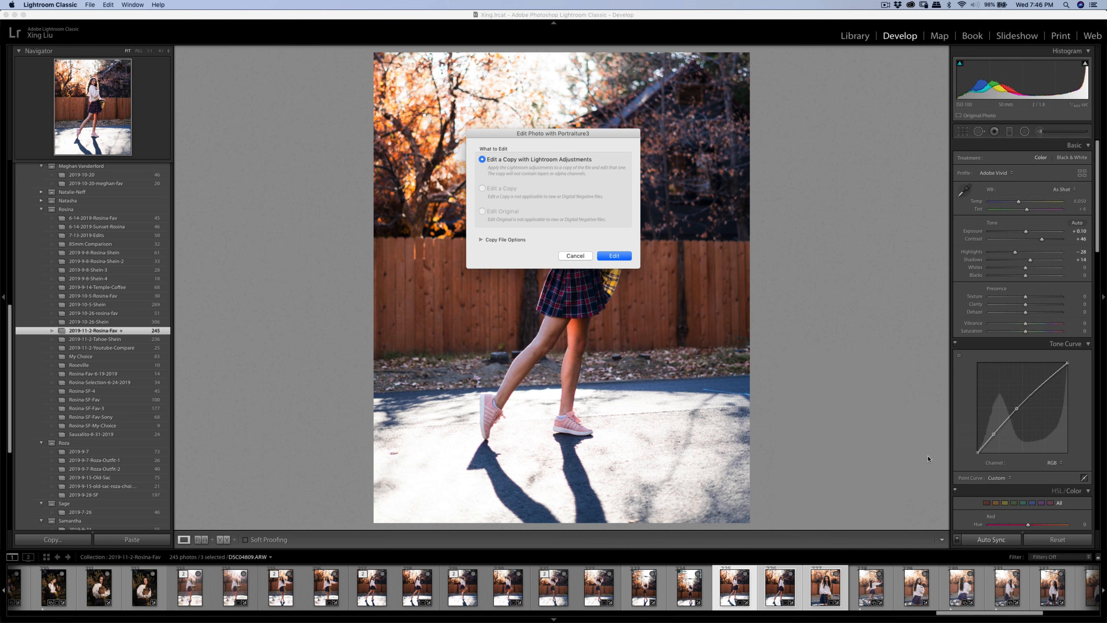
{"action": "left_click", "coordinate": [614, 257]}
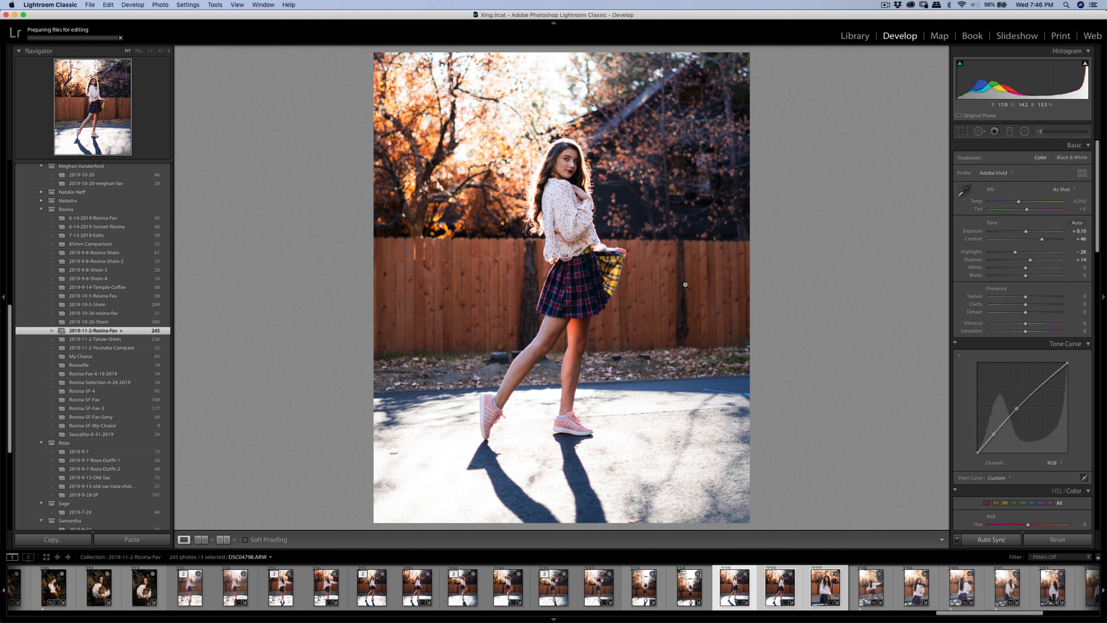
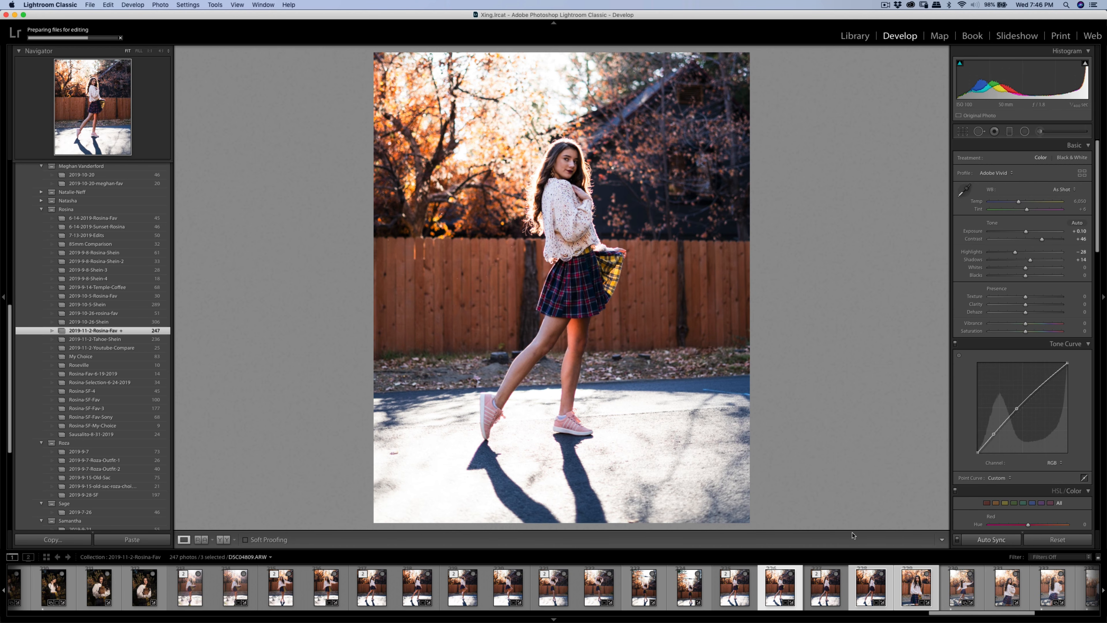
- Sample the girl's skin on the third photo for the Portraiture mask and apply the smoothing to all three
{"action": "left_click_drag", "start_coordinate": [936, 613], "coordinate": [993, 611]}
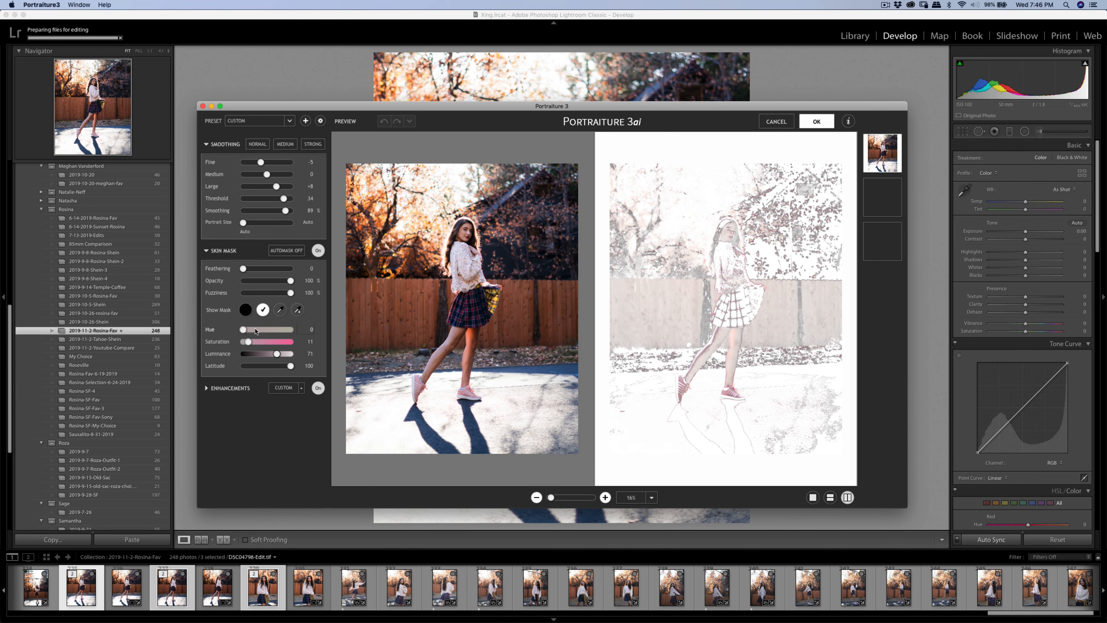
{"action": "left_click", "coordinate": [298, 310]}
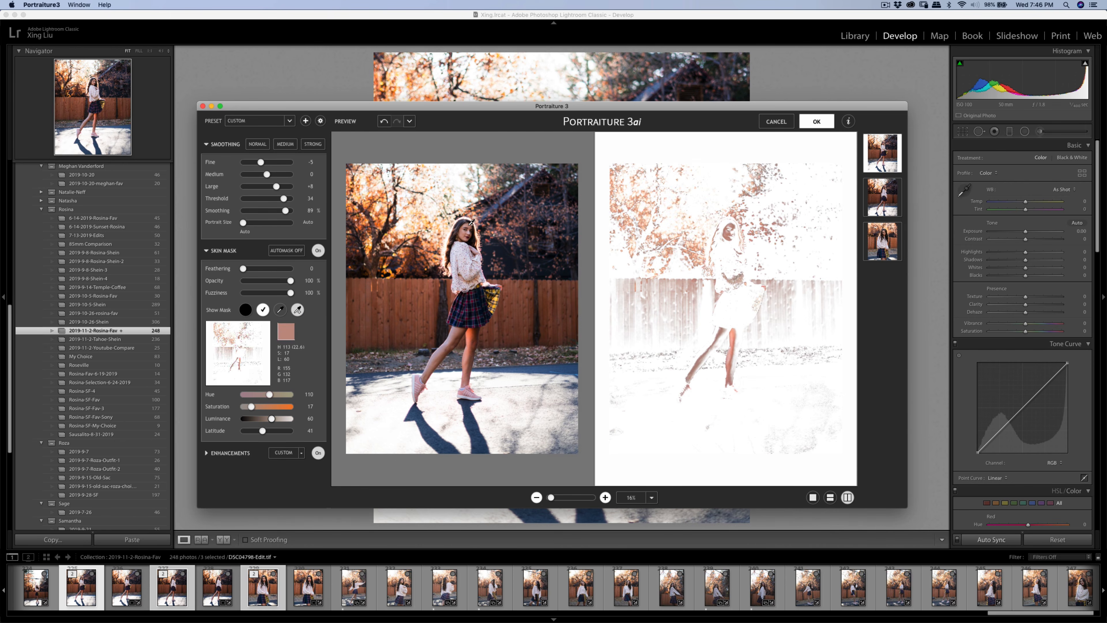
{"action": "left_click", "coordinate": [723, 188]}
{"action": "left_click", "coordinate": [881, 239]}
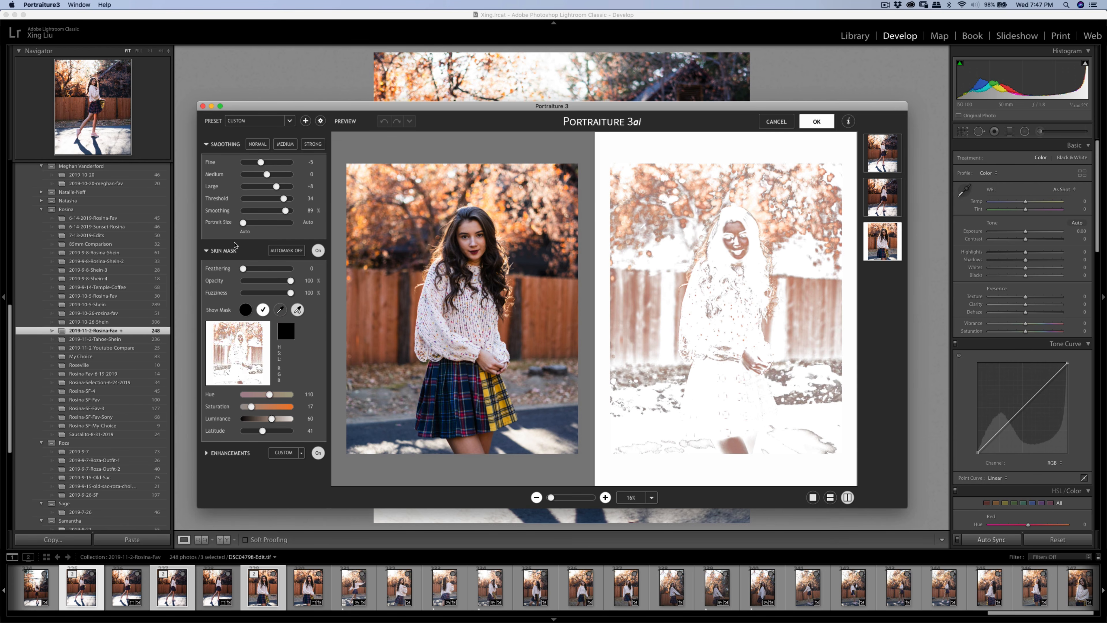
{"action": "left_click", "coordinate": [280, 310]}
{"action": "left_click", "coordinate": [470, 244]}
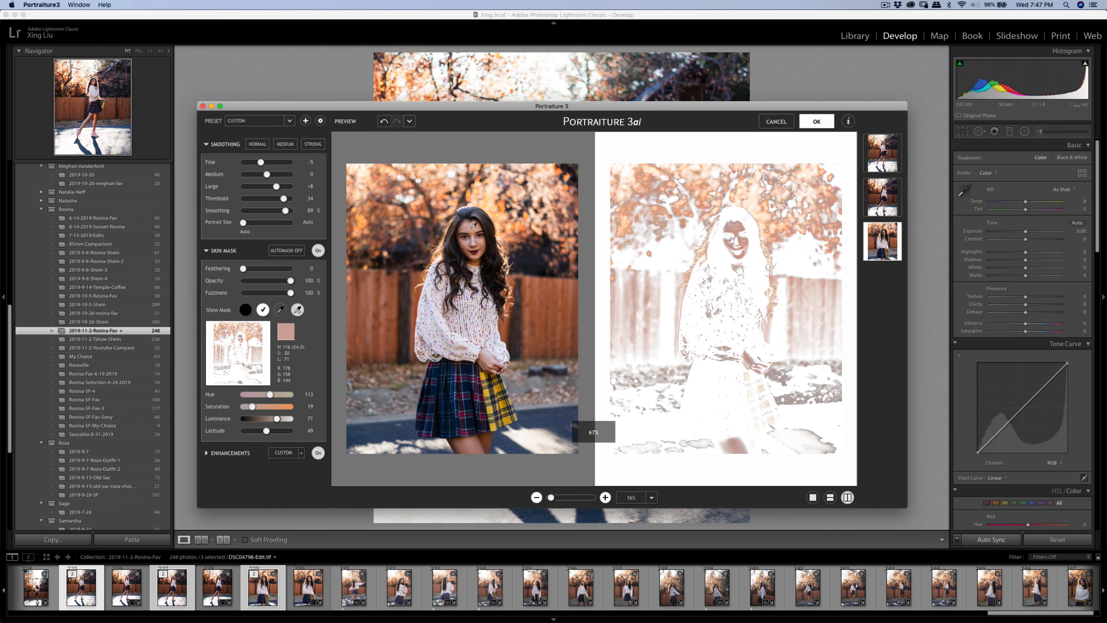
{"action": "left_click", "coordinate": [817, 123]}
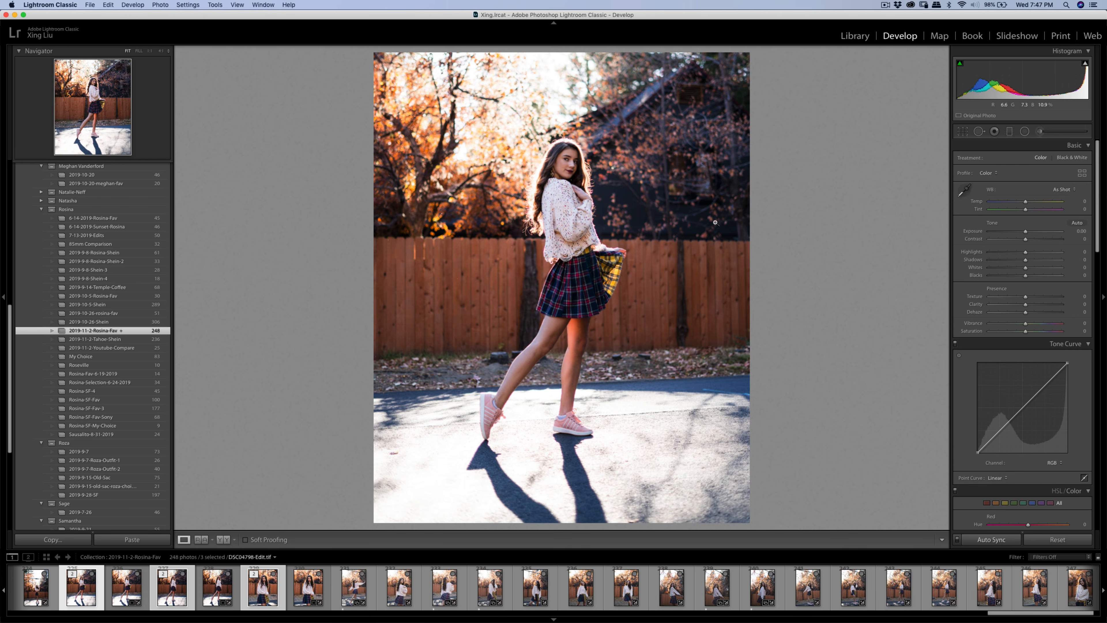
- Export the three smoothed photos as JPEGs and open the arms-outstretched shot DSC04834.ARW
{"action": "key", "text": "super+shift+e"}
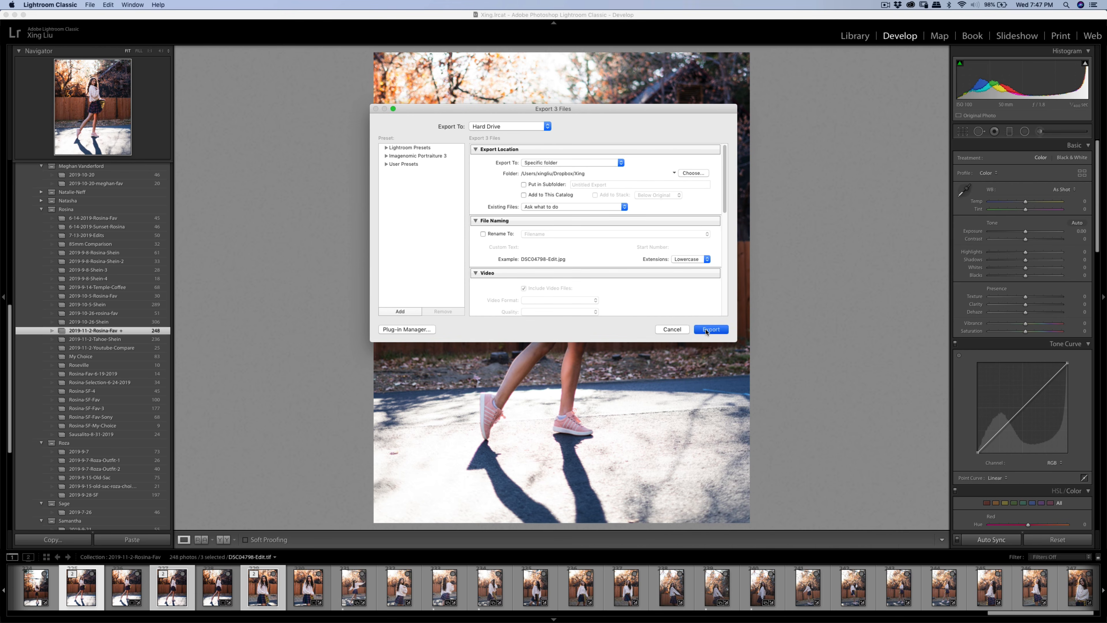
{"action": "left_click", "coordinate": [711, 329]}
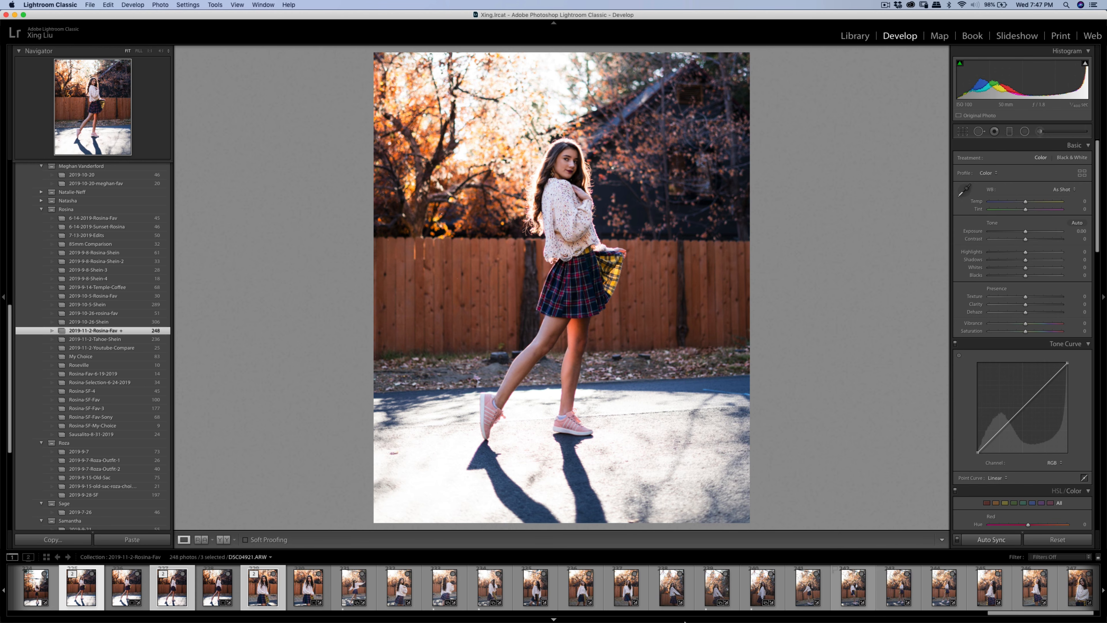
{"action": "left_click", "coordinate": [354, 580]}
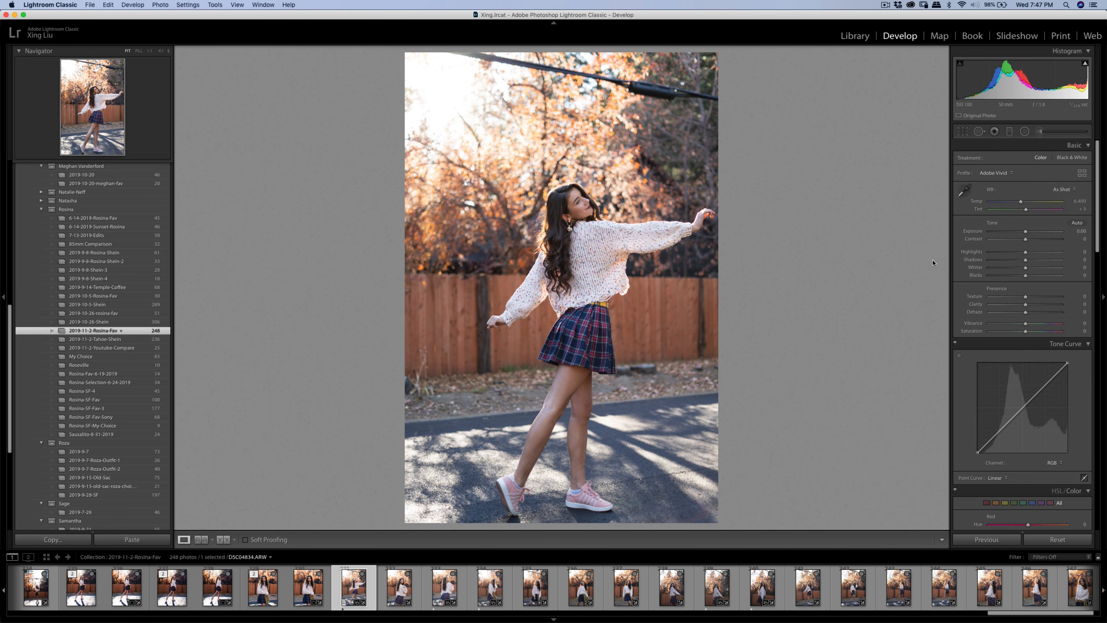
- Crop DSC04834 to 4 x 5, reframe it slightly higher, and straighten it to 0.29°
{"action": "key", "text": "r"}
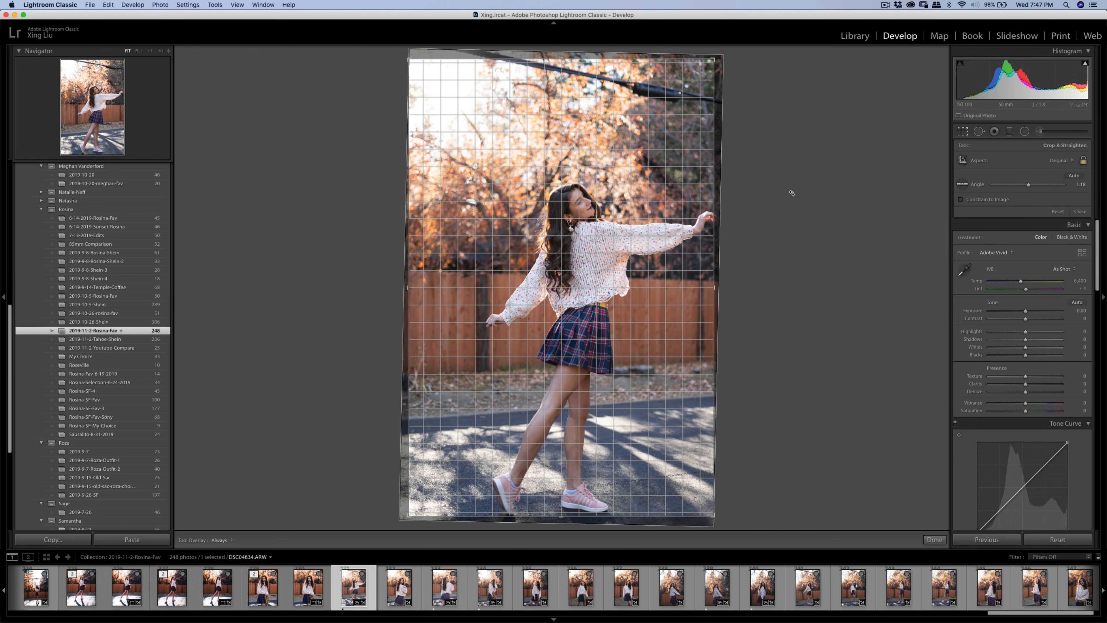
{"action": "left_click_drag", "start_coordinate": [792, 193], "coordinate": [791, 191]}
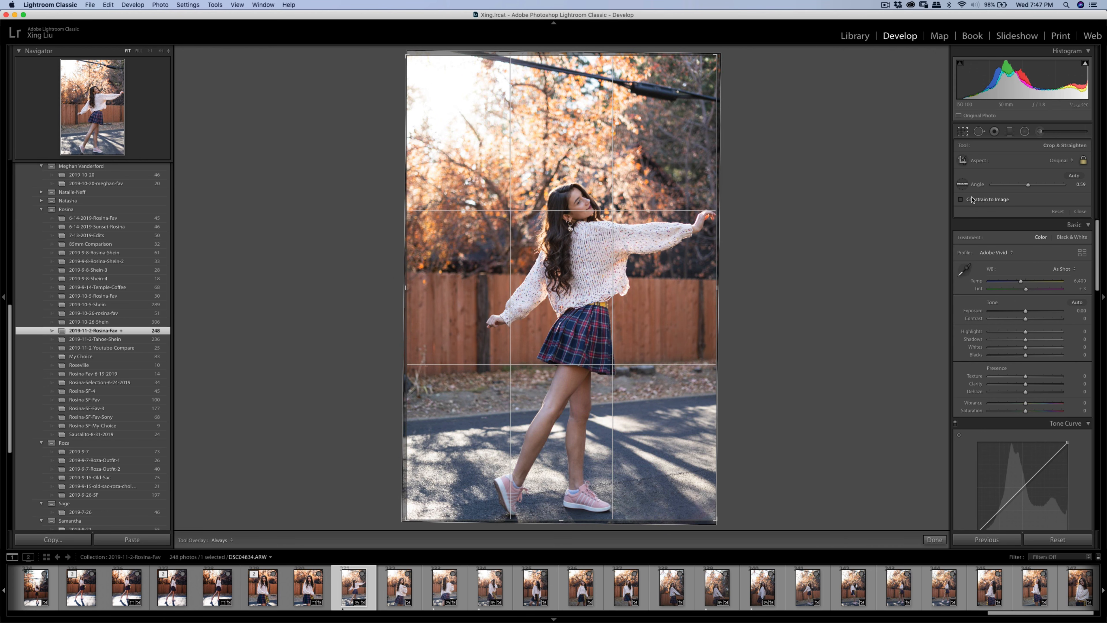
{"action": "left_click", "coordinate": [1061, 160]}
{"action": "left_click", "coordinate": [1056, 183]}
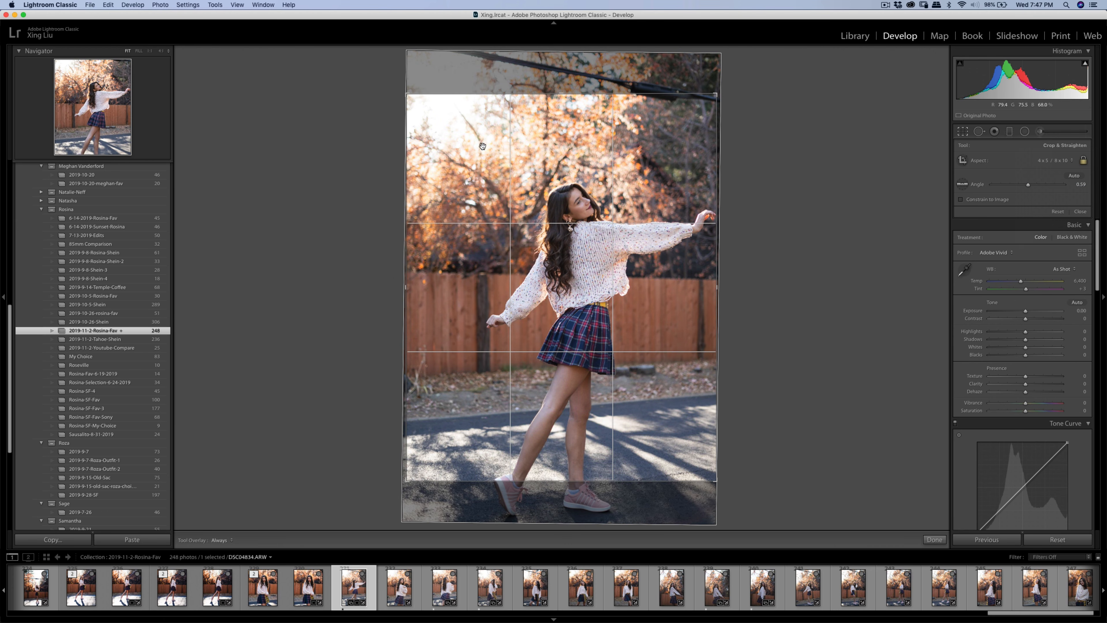
{"action": "left_click_drag", "start_coordinate": [480, 166], "coordinate": [452, 130]}
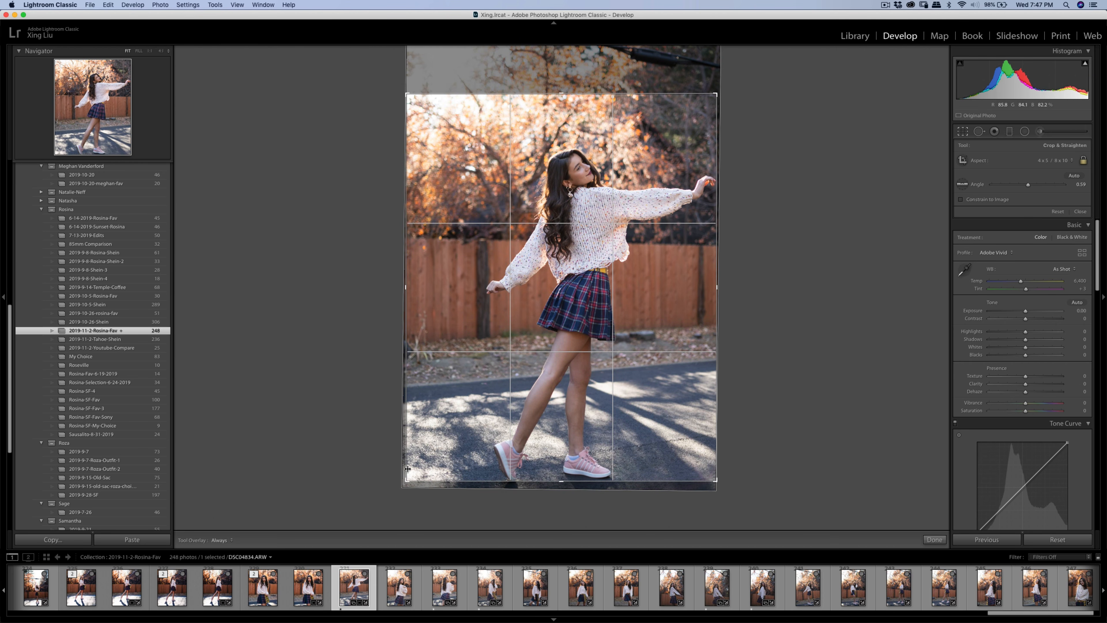
{"action": "left_click_drag", "start_coordinate": [406, 474], "coordinate": [409, 476]}
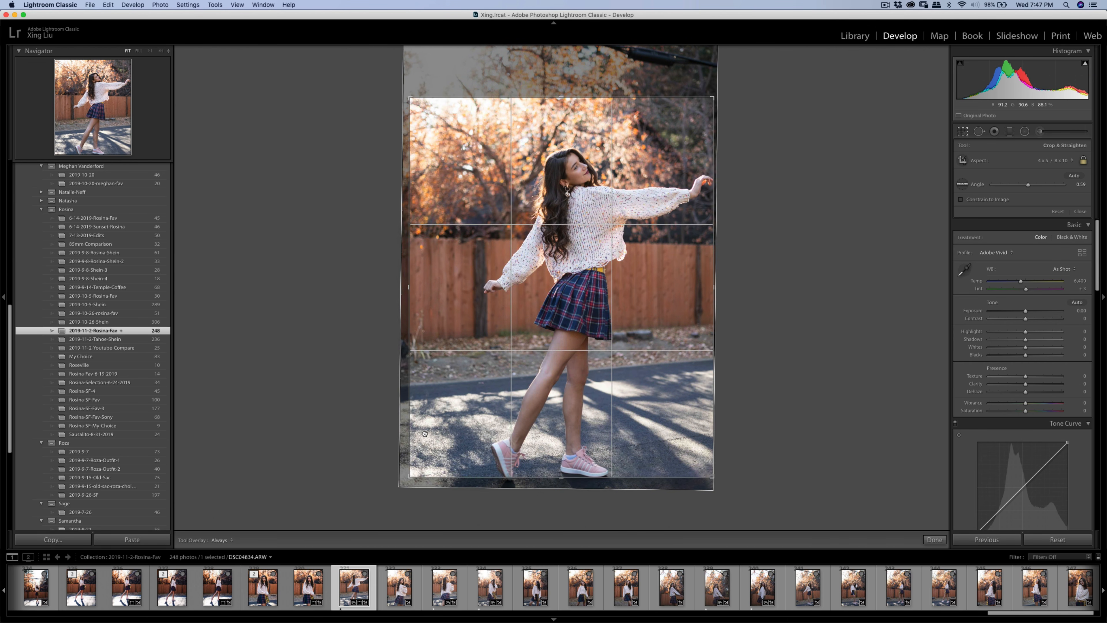
{"action": "left_click_drag", "start_coordinate": [650, 239], "coordinate": [650, 234]}
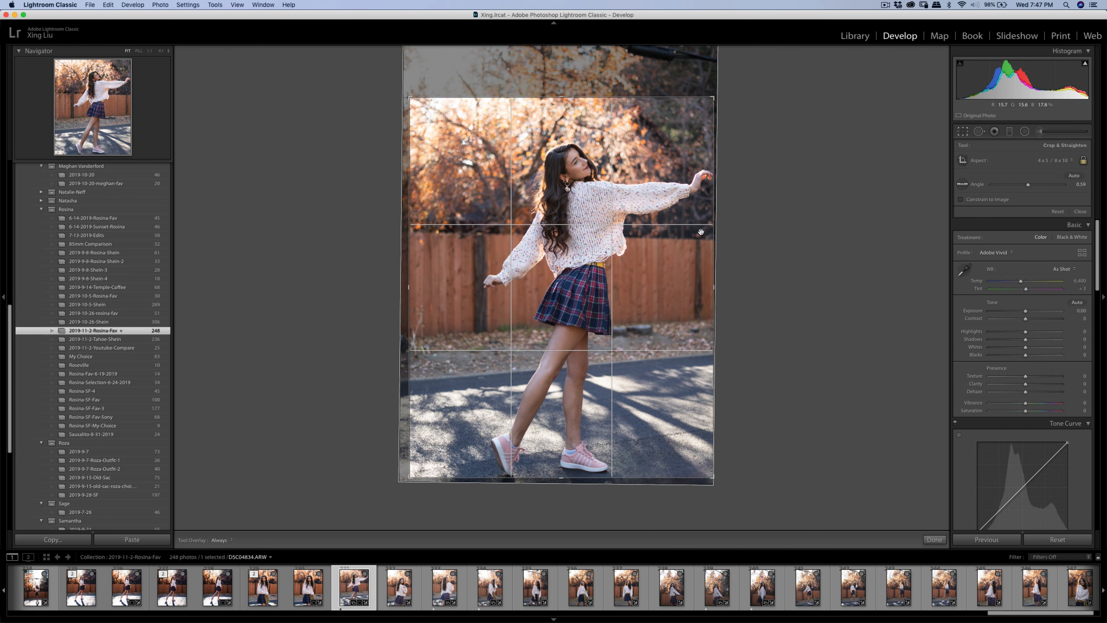
{"action": "left_click_drag", "start_coordinate": [767, 212], "coordinate": [768, 211]}
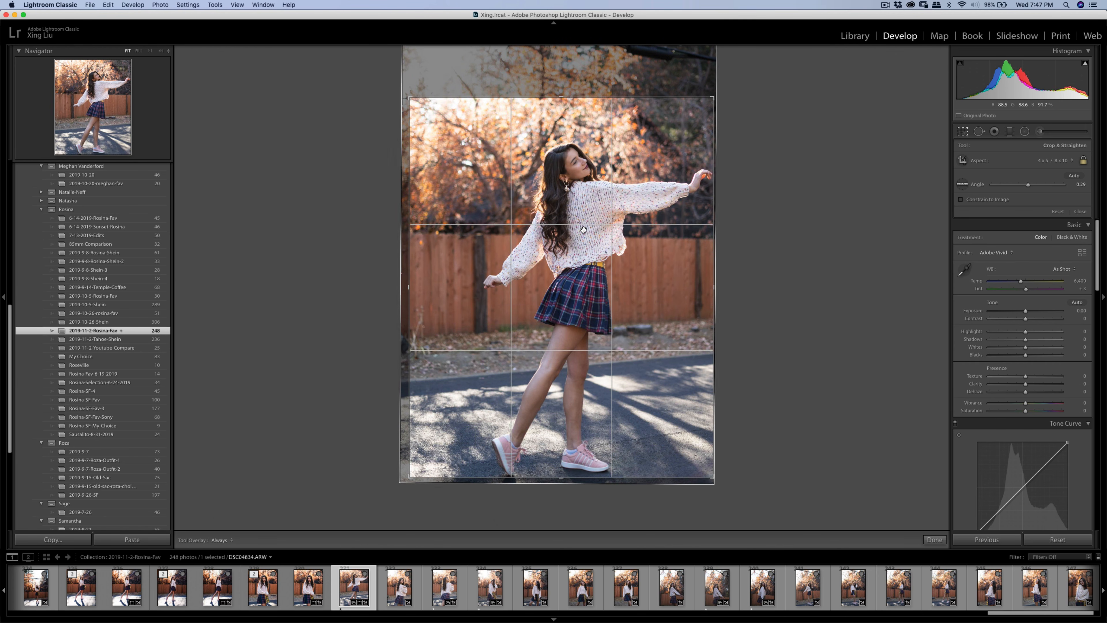
{"action": "key", "text": "Return"}
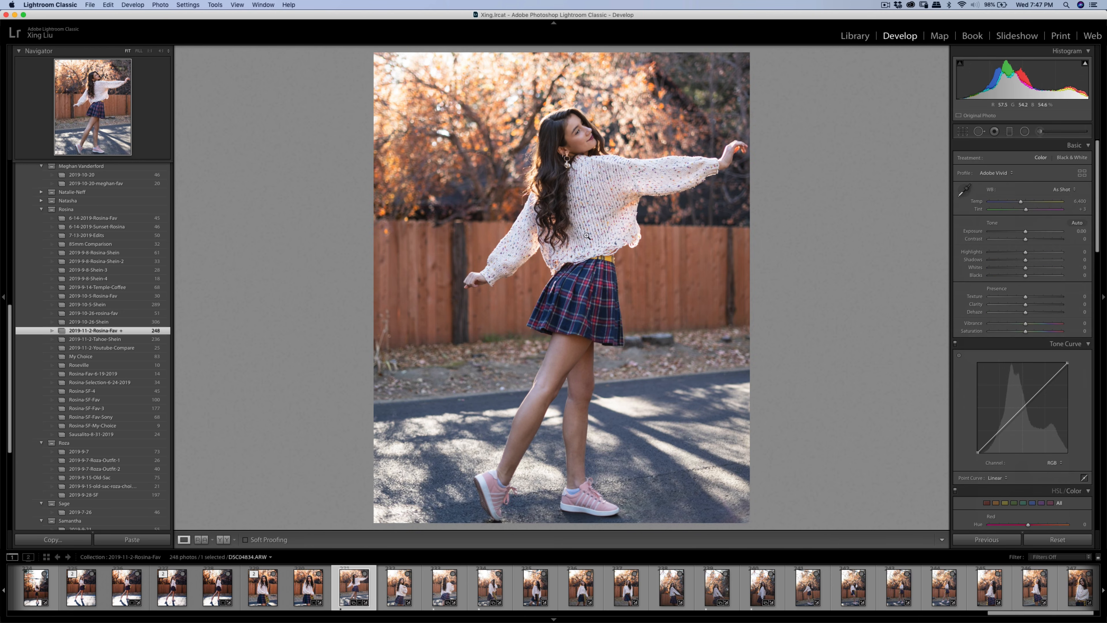
- Set Contrast +46, Highlights −39, Shadows +5, and pull a Tone Curve shadow point below the diagonal
{"action": "mouse_move", "coordinate": [1022, 239]}
{"action": "left_mouse_down"}
{"action": "mouse_move", "coordinate": [1033, 239]}
{"action": "mouse_move", "coordinate": [1014, 254]}
{"action": "mouse_move", "coordinate": [1039, 239]}
{"action": "mouse_move", "coordinate": [1027, 232]}
{"action": "mouse_move", "coordinate": [1042, 240]}
{"action": "left_mouse_up"}
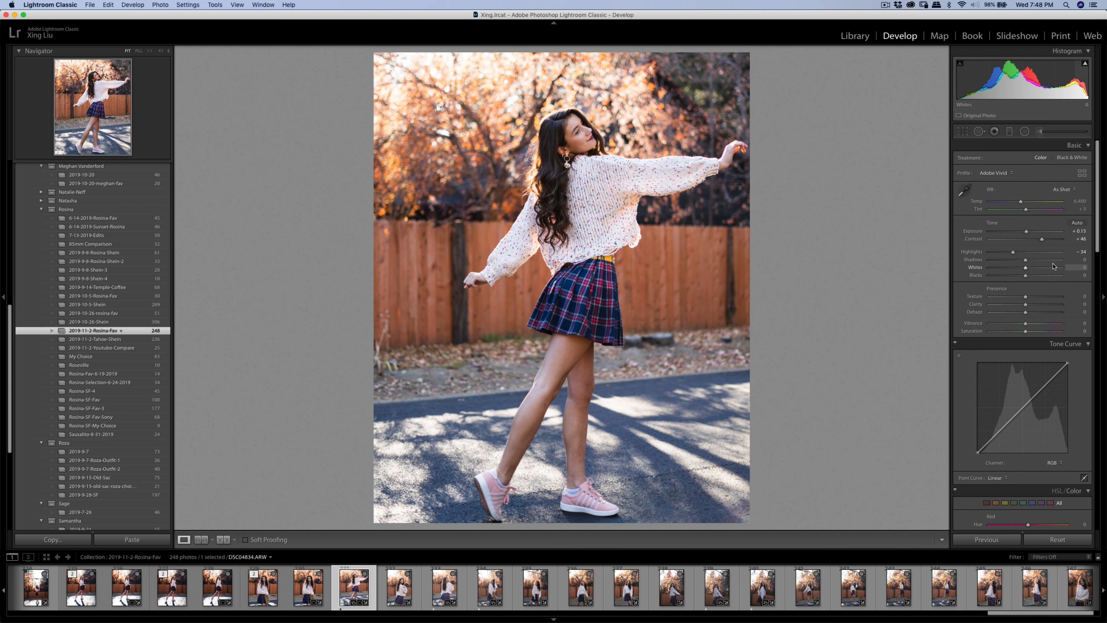
{"action": "left_click_drag", "start_coordinate": [1026, 260], "coordinate": [1027, 232]}
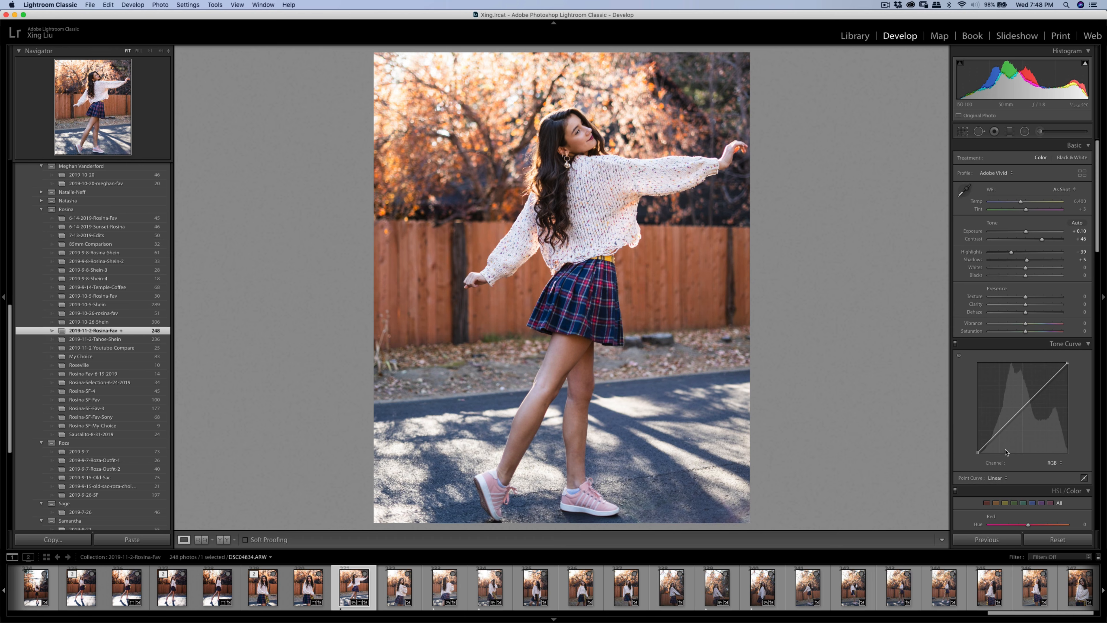
{"action": "left_click_drag", "start_coordinate": [1002, 429], "coordinate": [1022, 412]}
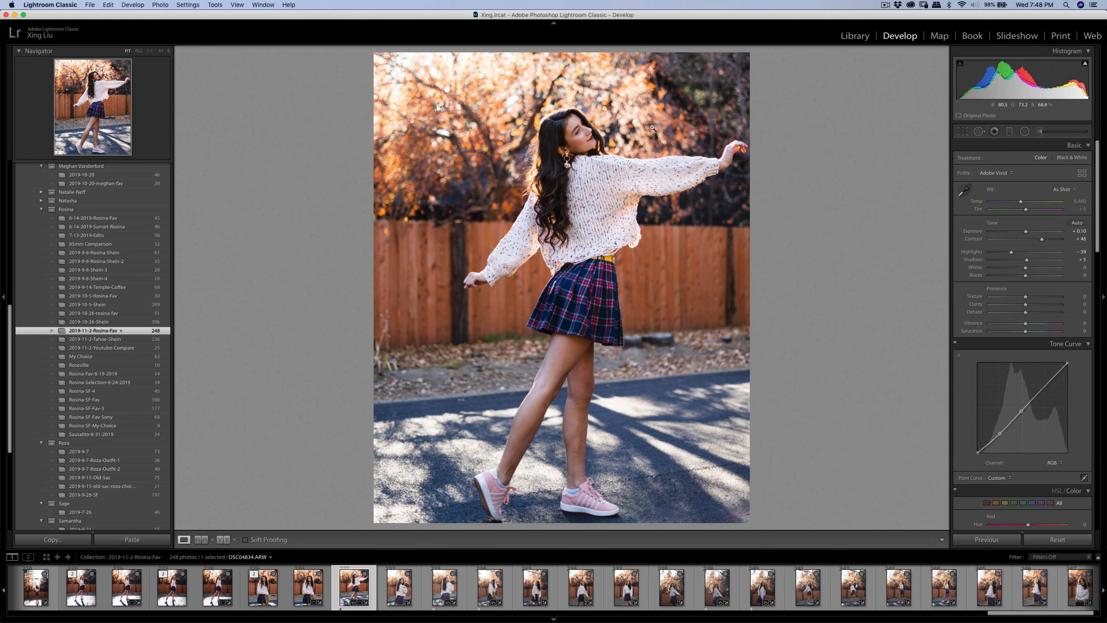
- Send the photo to Portraiture3 as a copy with Lightroom adjustments
{"action": "right_click", "coordinate": [589, 238]}
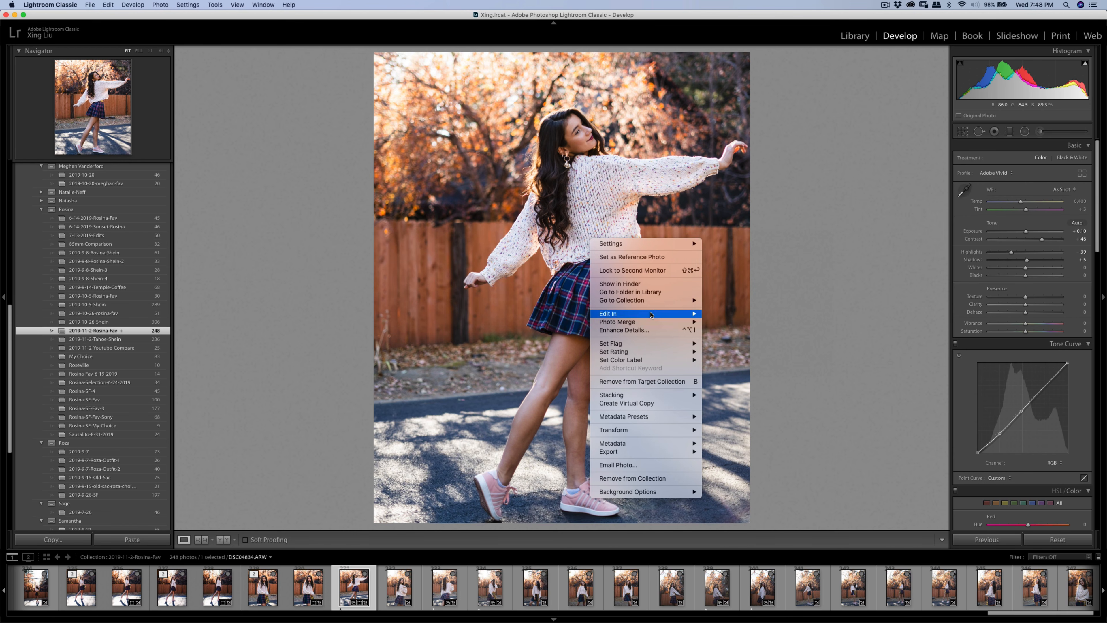
{"action": "mouse_move", "coordinate": [677, 319]}
{"action": "left_click", "coordinate": [741, 336]}
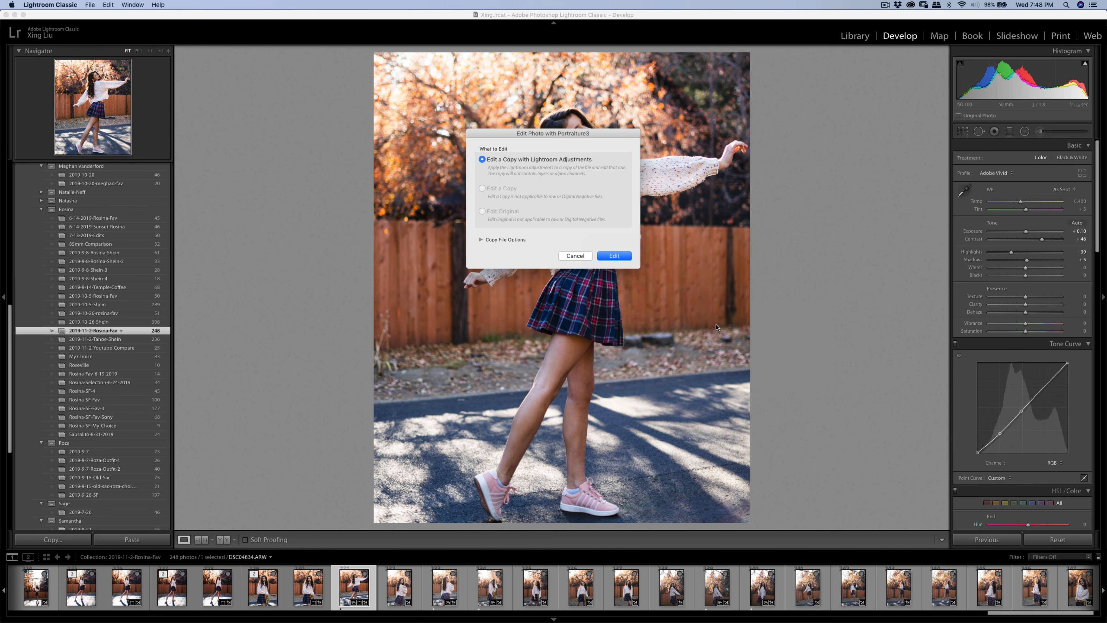
{"action": "left_click", "coordinate": [617, 256]}
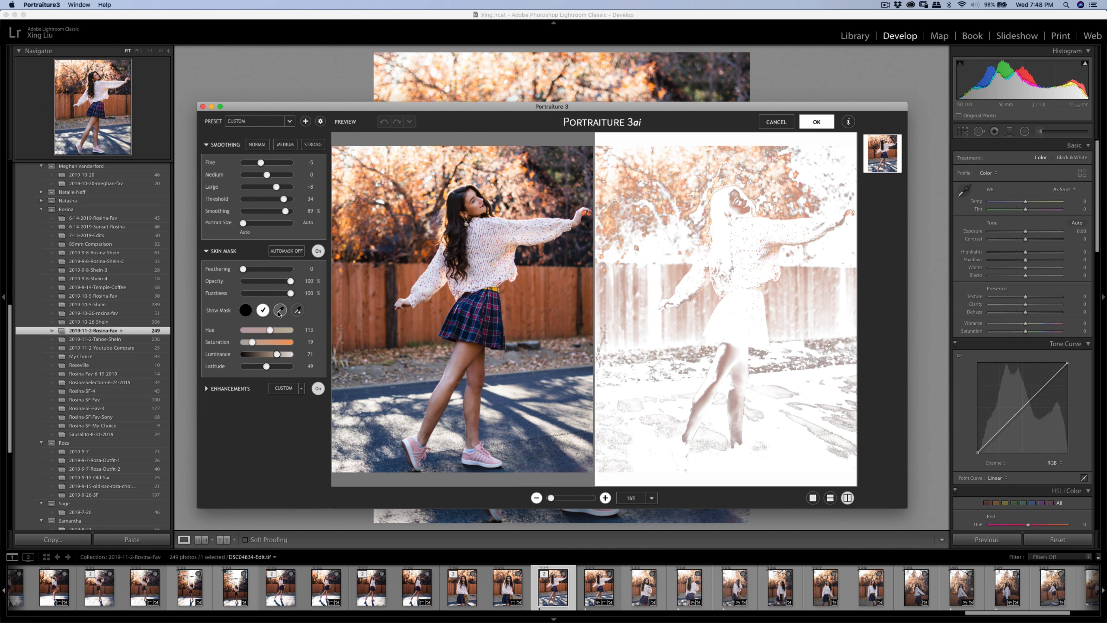
- Sample the girl's skin for the mask and apply the smoothing, returning DSC04834-Edit.tif
{"action": "left_click", "coordinate": [278, 312]}
{"action": "left_click", "coordinate": [476, 204]}
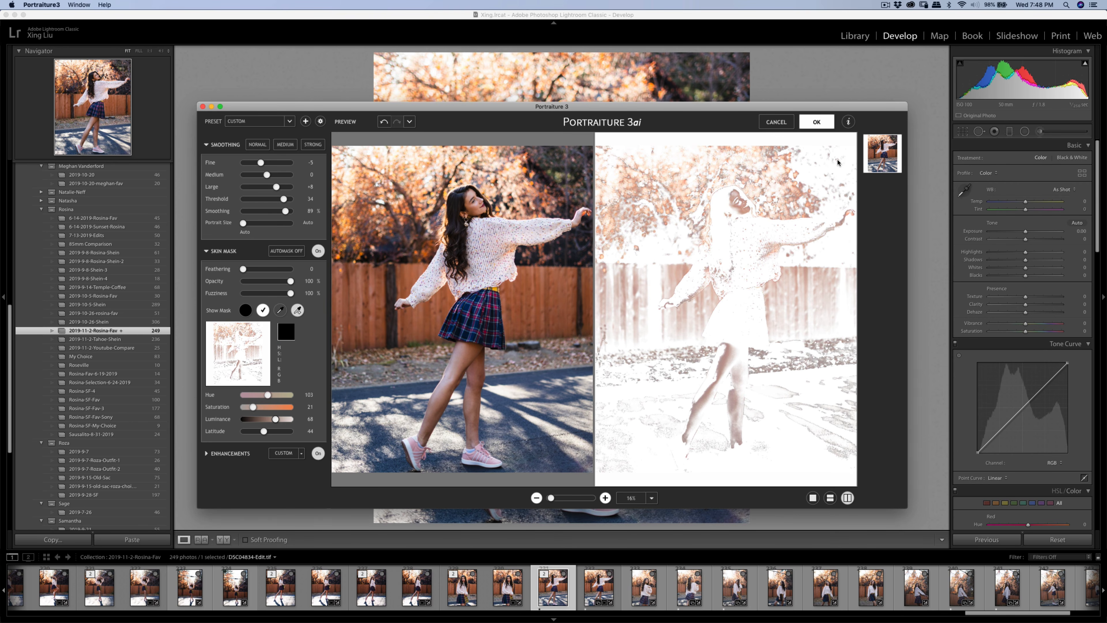
{"action": "key", "text": "Return"}
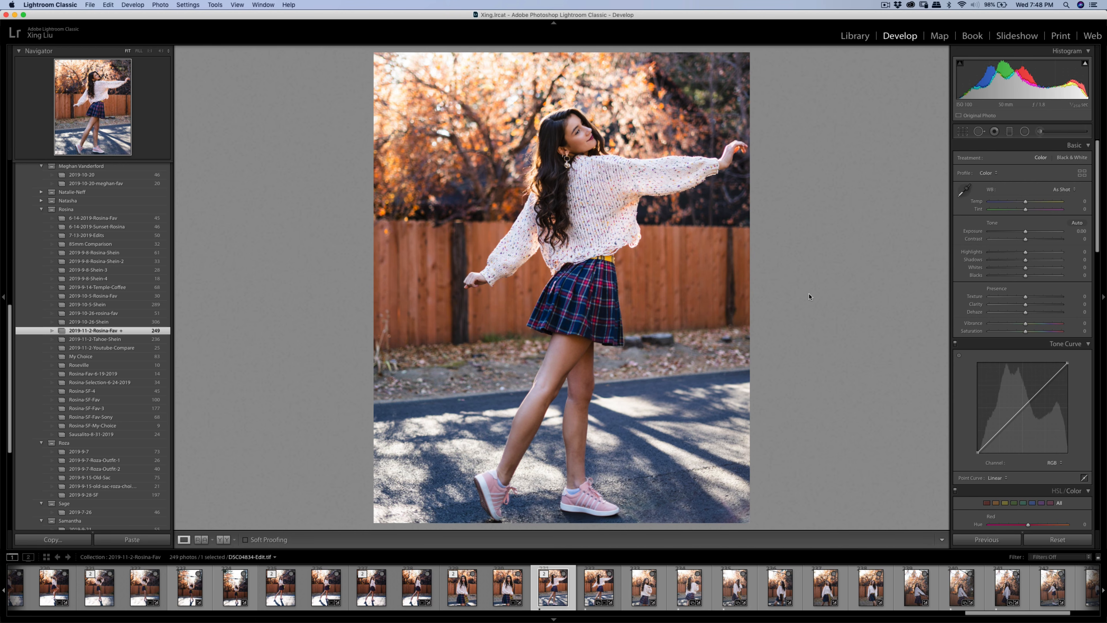
- Export the single skin-smoothed file DSC04834-Edit.tif
{"action": "key", "text": "super+shift+e"}
{"action": "key", "text": "Return"}
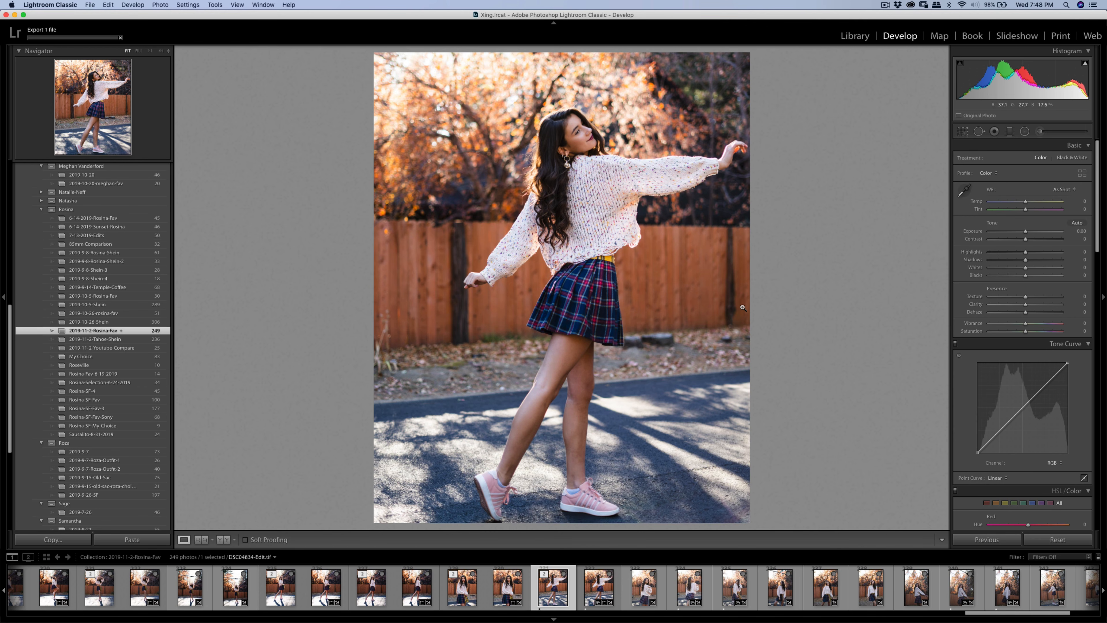